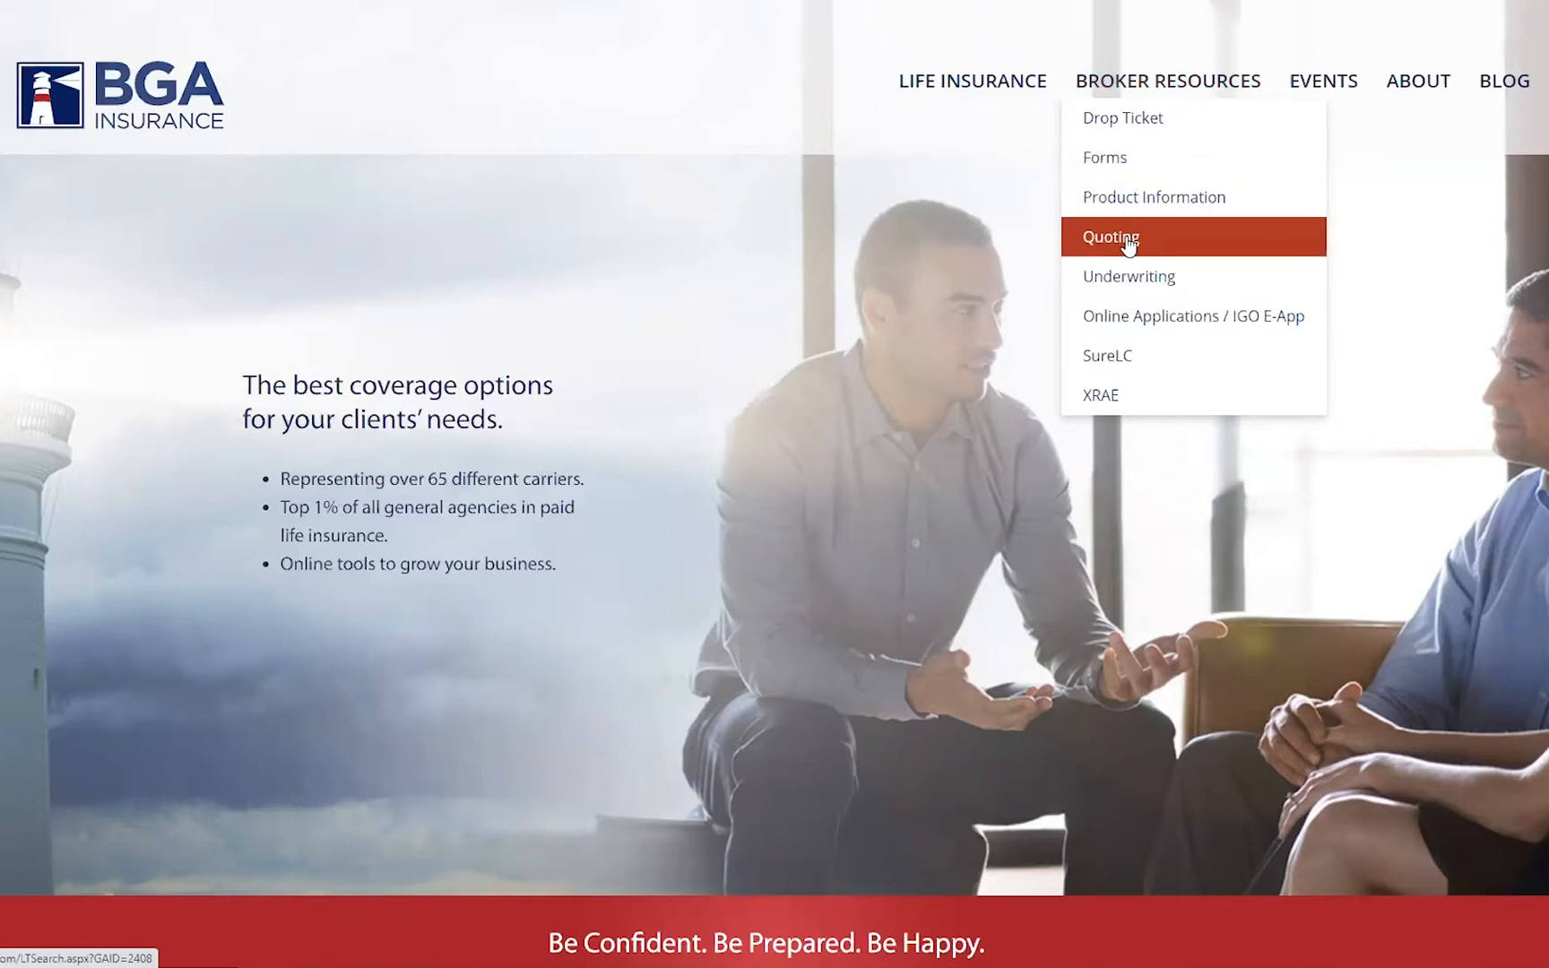
- Open the Quoting tool from the broker resources and log in with the saved credentials
{"action": "left_click", "coordinate": [1174, 242]}
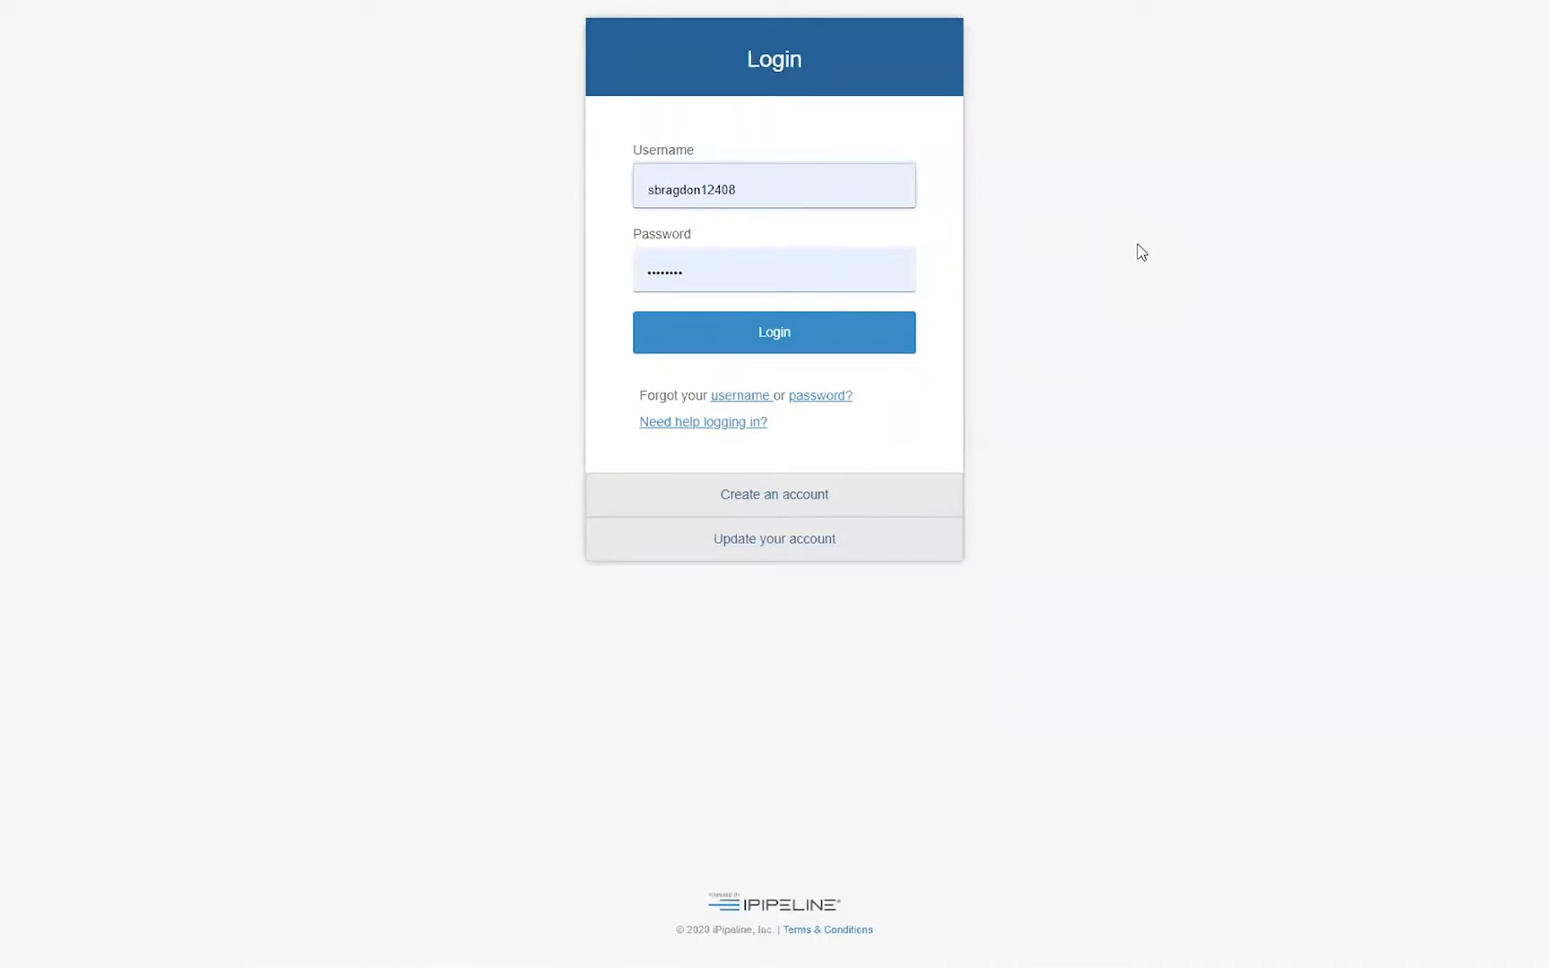
{"action": "left_click", "coordinate": [823, 337]}
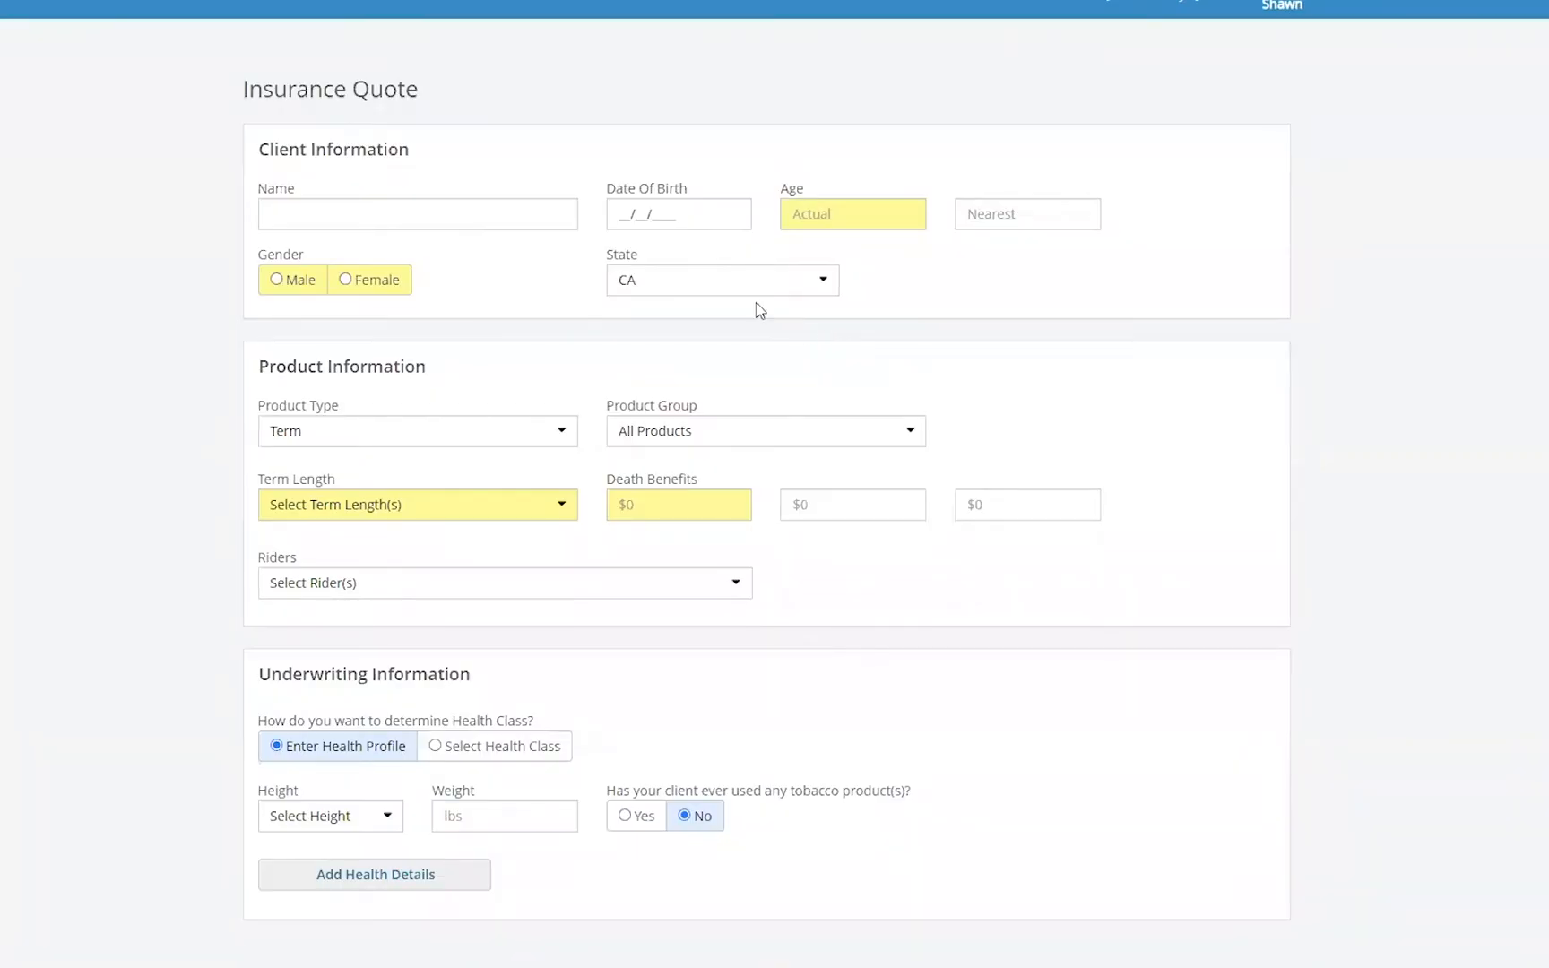
- Enter the client's full name in the insurance quote form
{"action": "left_click", "coordinate": [420, 215]}
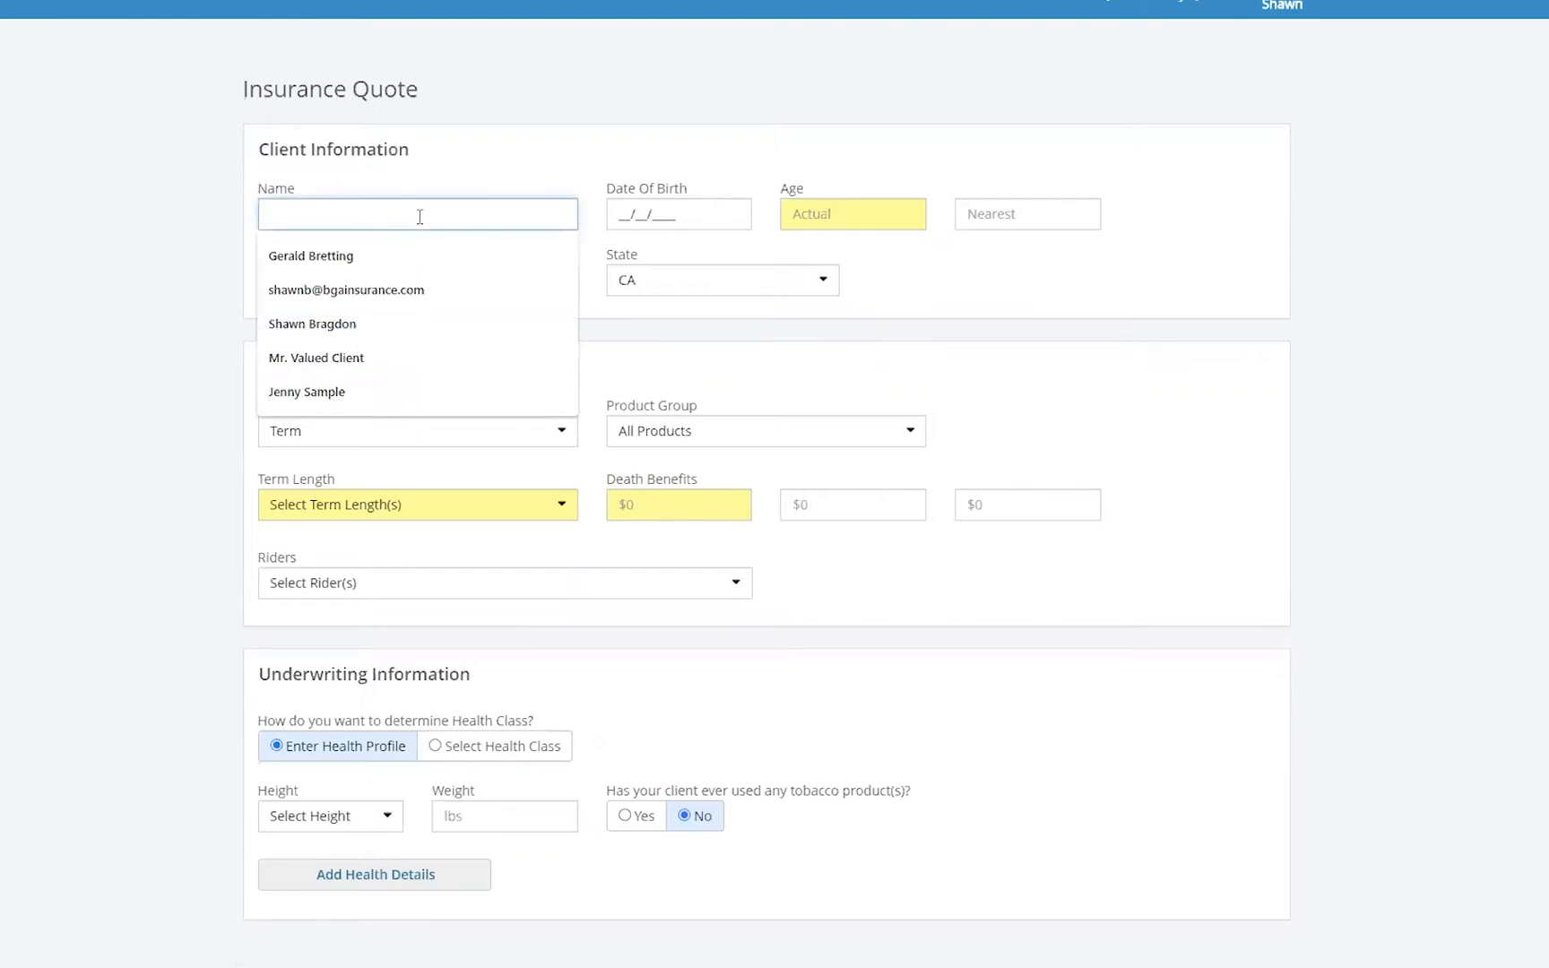
{"action": "type", "text": "Jenny "}
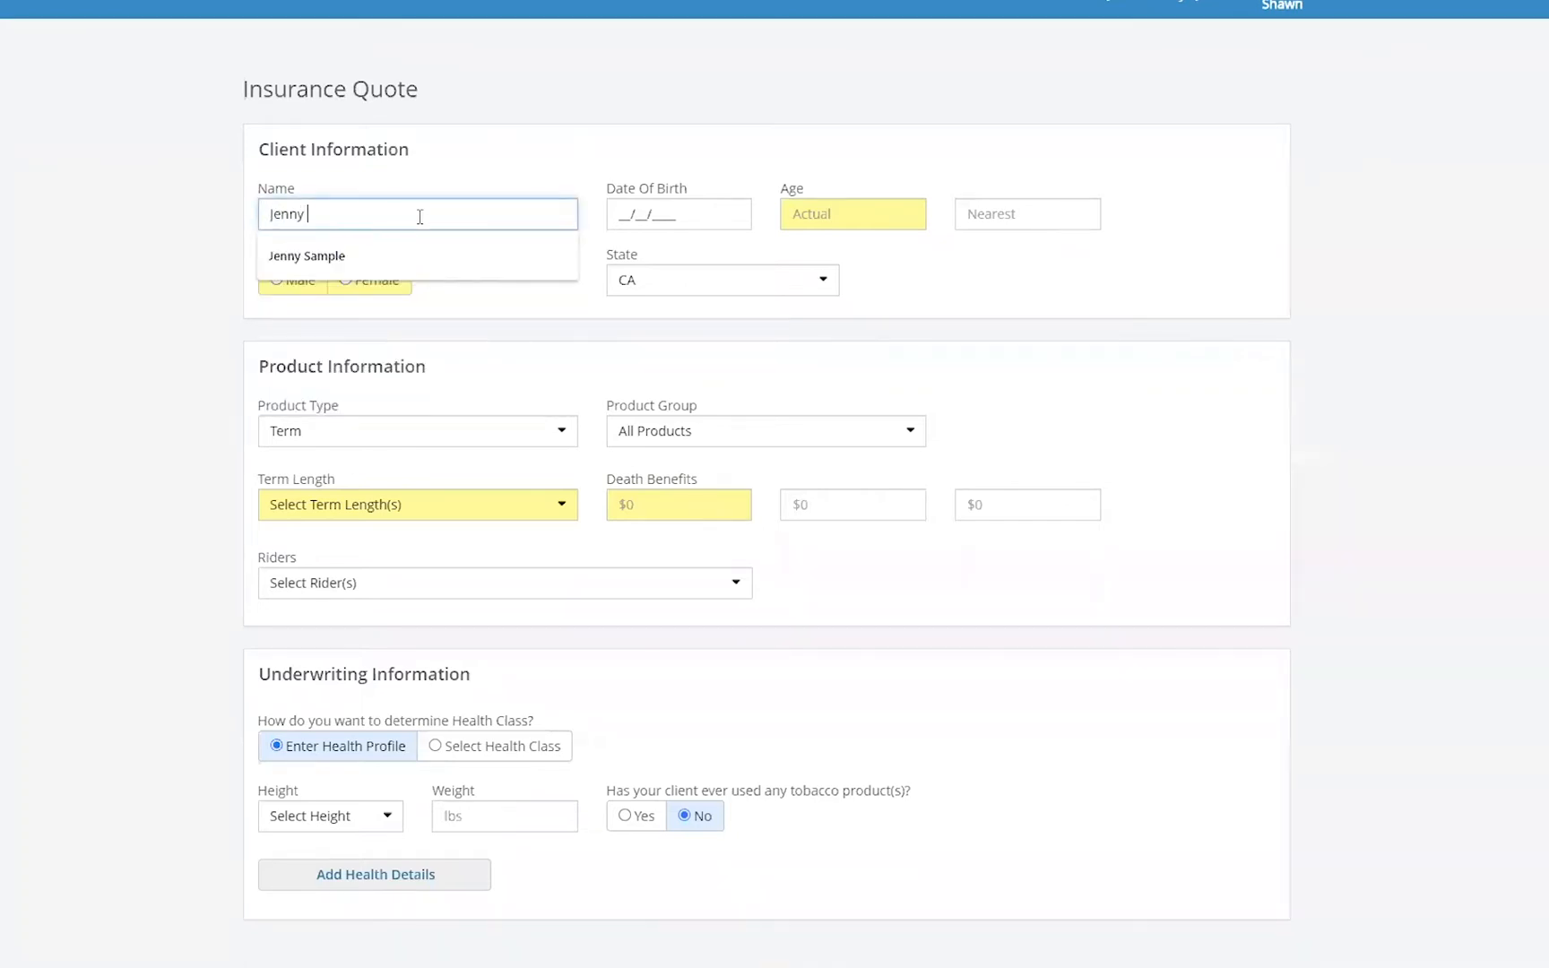
{"action": "type", "text": "Sample"}
- Set the client's actual and nearest age to 45 and the gender to Female
{"action": "left_click", "coordinate": [833, 223]}
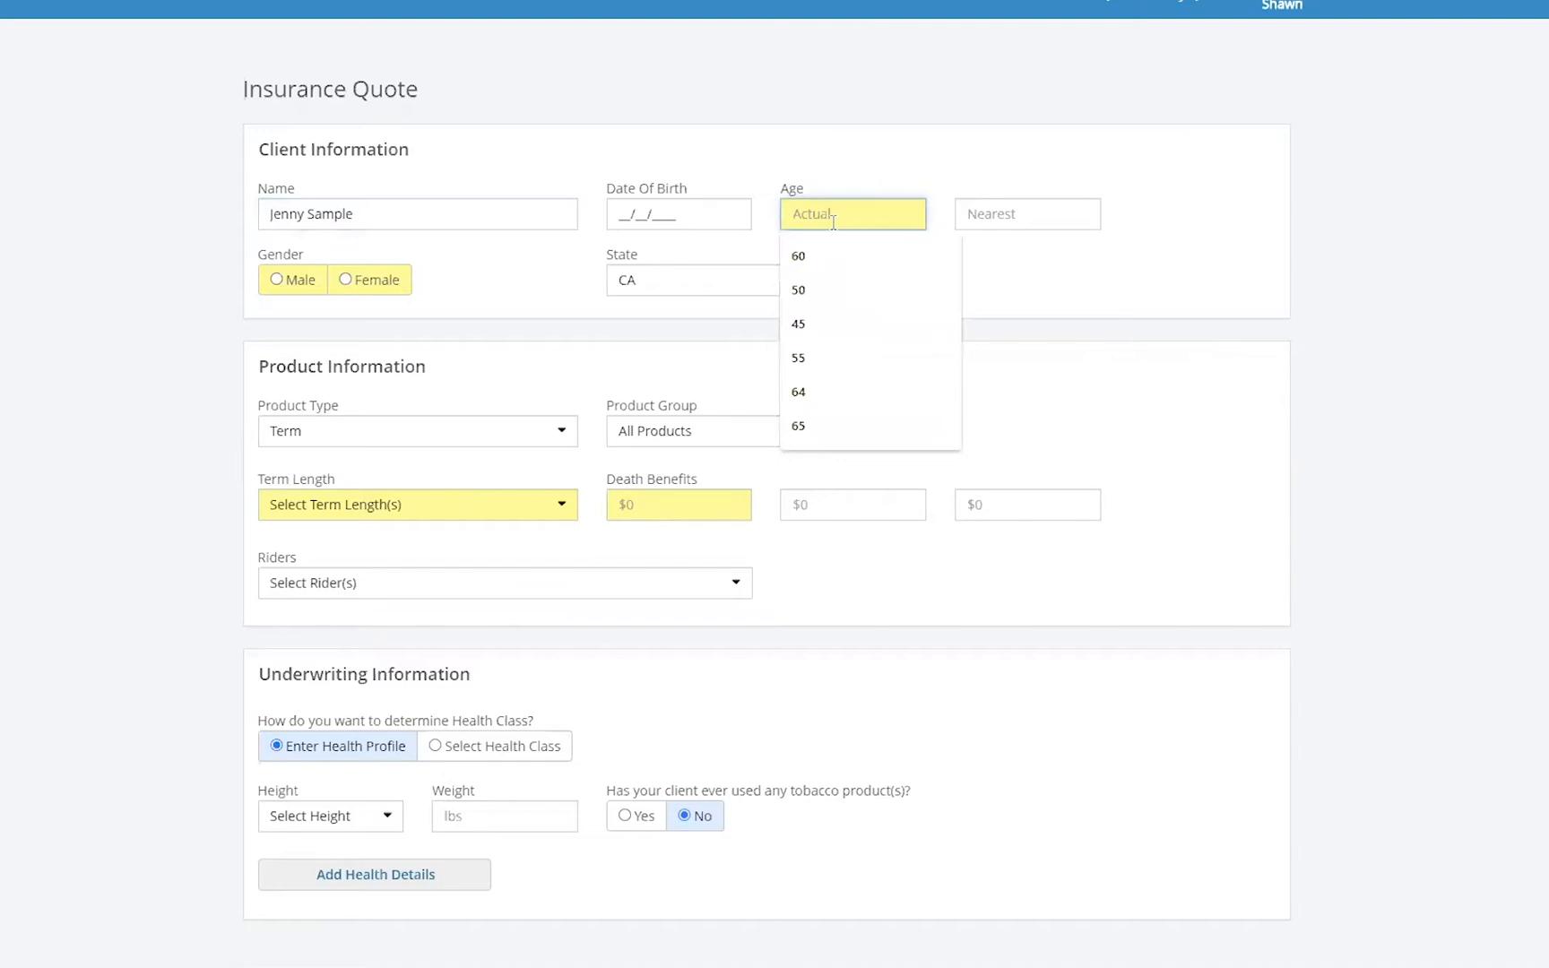
{"action": "type", "text": "45"}
{"action": "left_click", "coordinate": [995, 218]}
{"action": "type", "text": "45"}
{"action": "left_click", "coordinate": [1135, 276]}
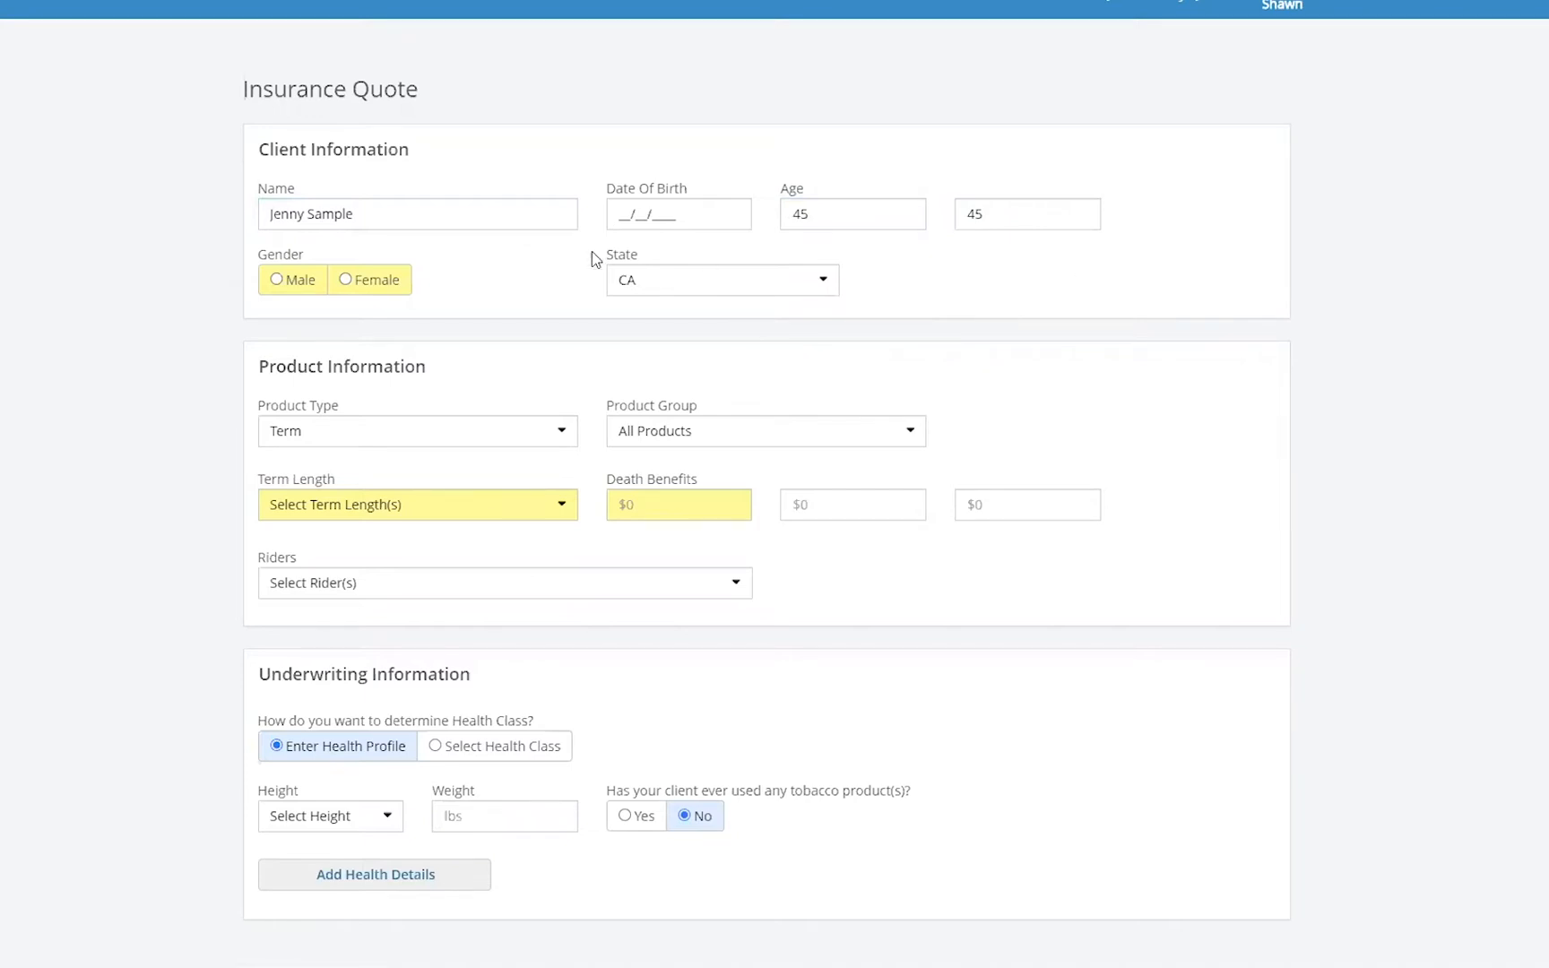
{"action": "left_click", "coordinate": [375, 287]}
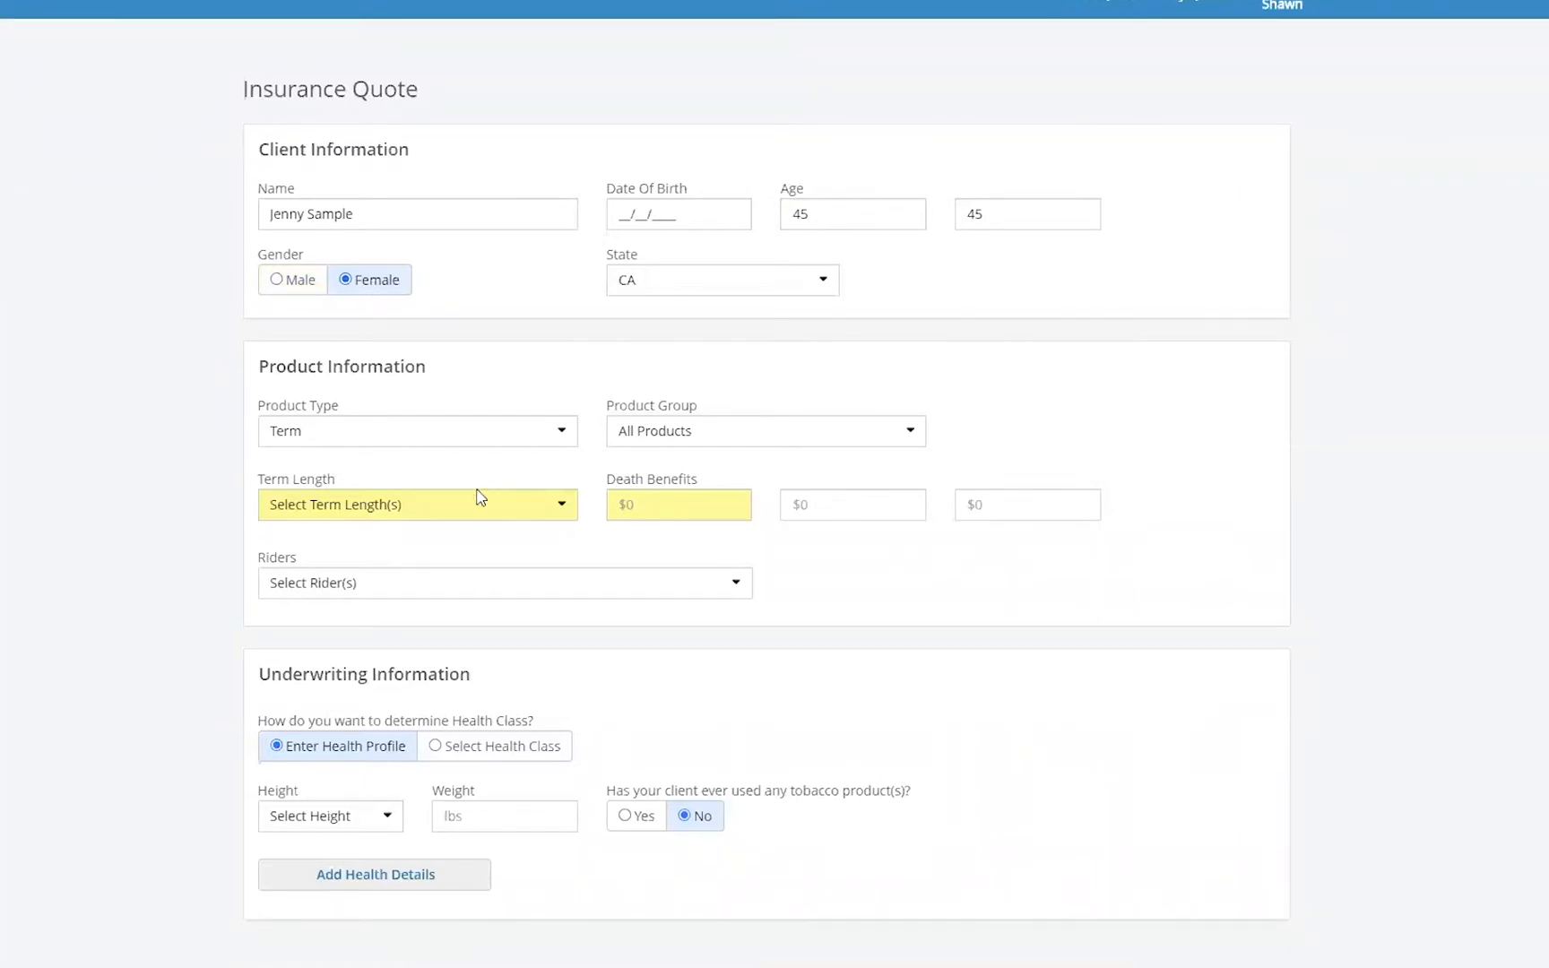
- Select term lengths of 10 Years, 15 Years and 20 Years
{"action": "left_click", "coordinate": [561, 438]}
{"action": "left_click", "coordinate": [561, 437]}
{"action": "left_click", "coordinate": [419, 507]}
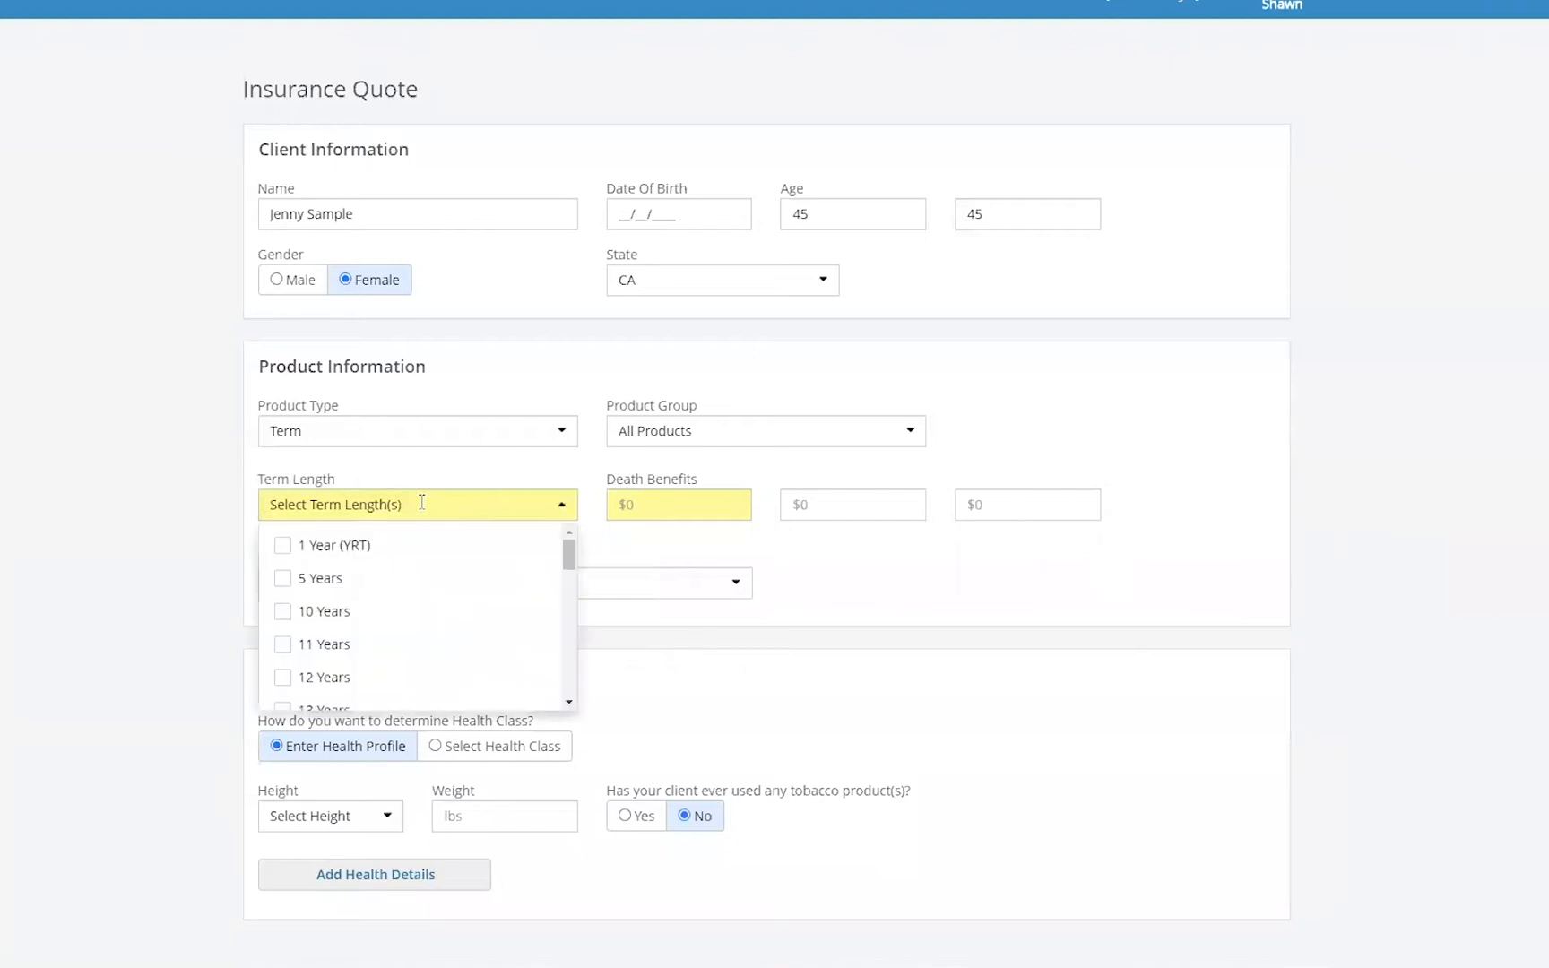
{"action": "left_click", "coordinate": [284, 615]}
{"action": "scroll", "coordinate": [357, 638], "scroll_direction": "down", "scroll_amount": 1}
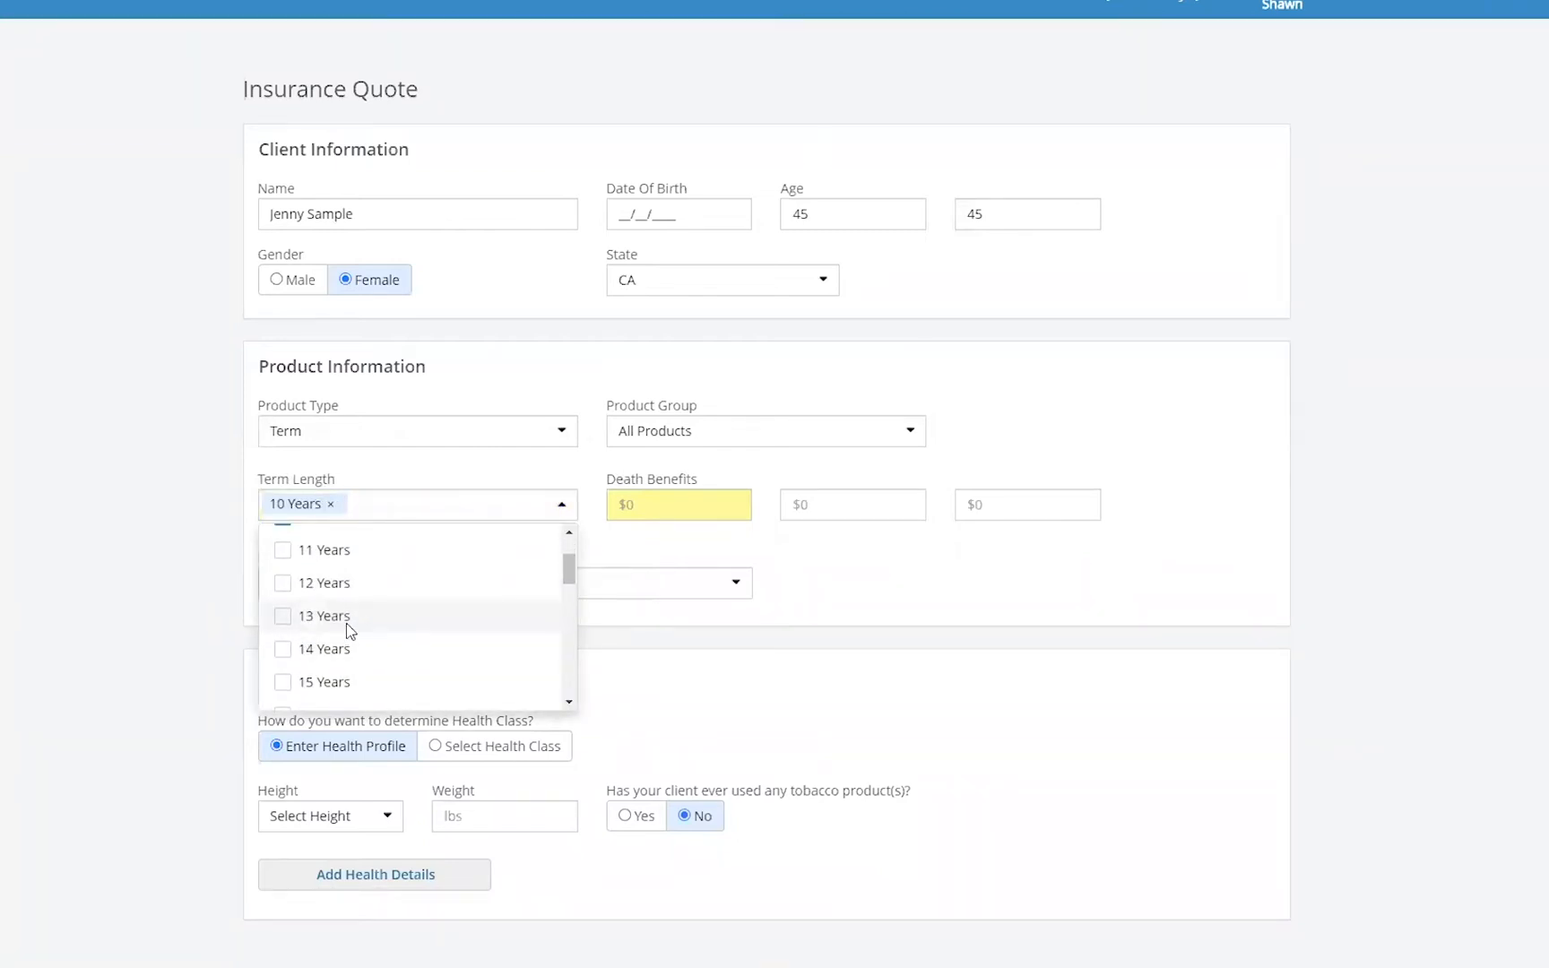
{"action": "left_click", "coordinate": [287, 683]}
{"action": "scroll", "coordinate": [431, 660], "scroll_direction": "down", "scroll_amount": 3}
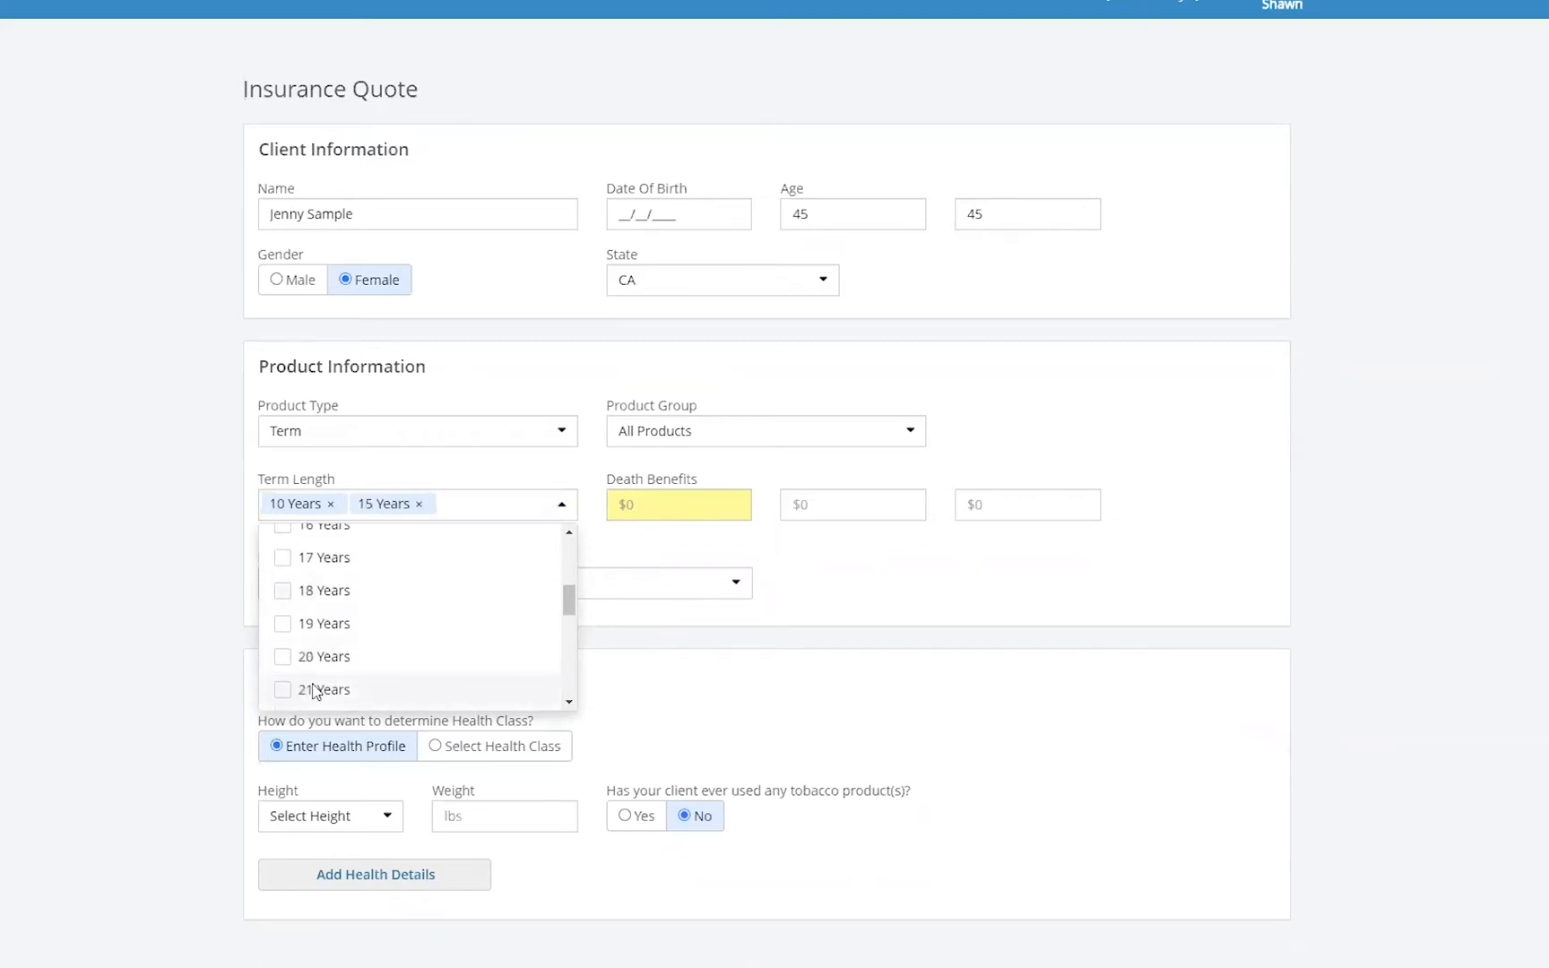
{"action": "left_click", "coordinate": [283, 565]}
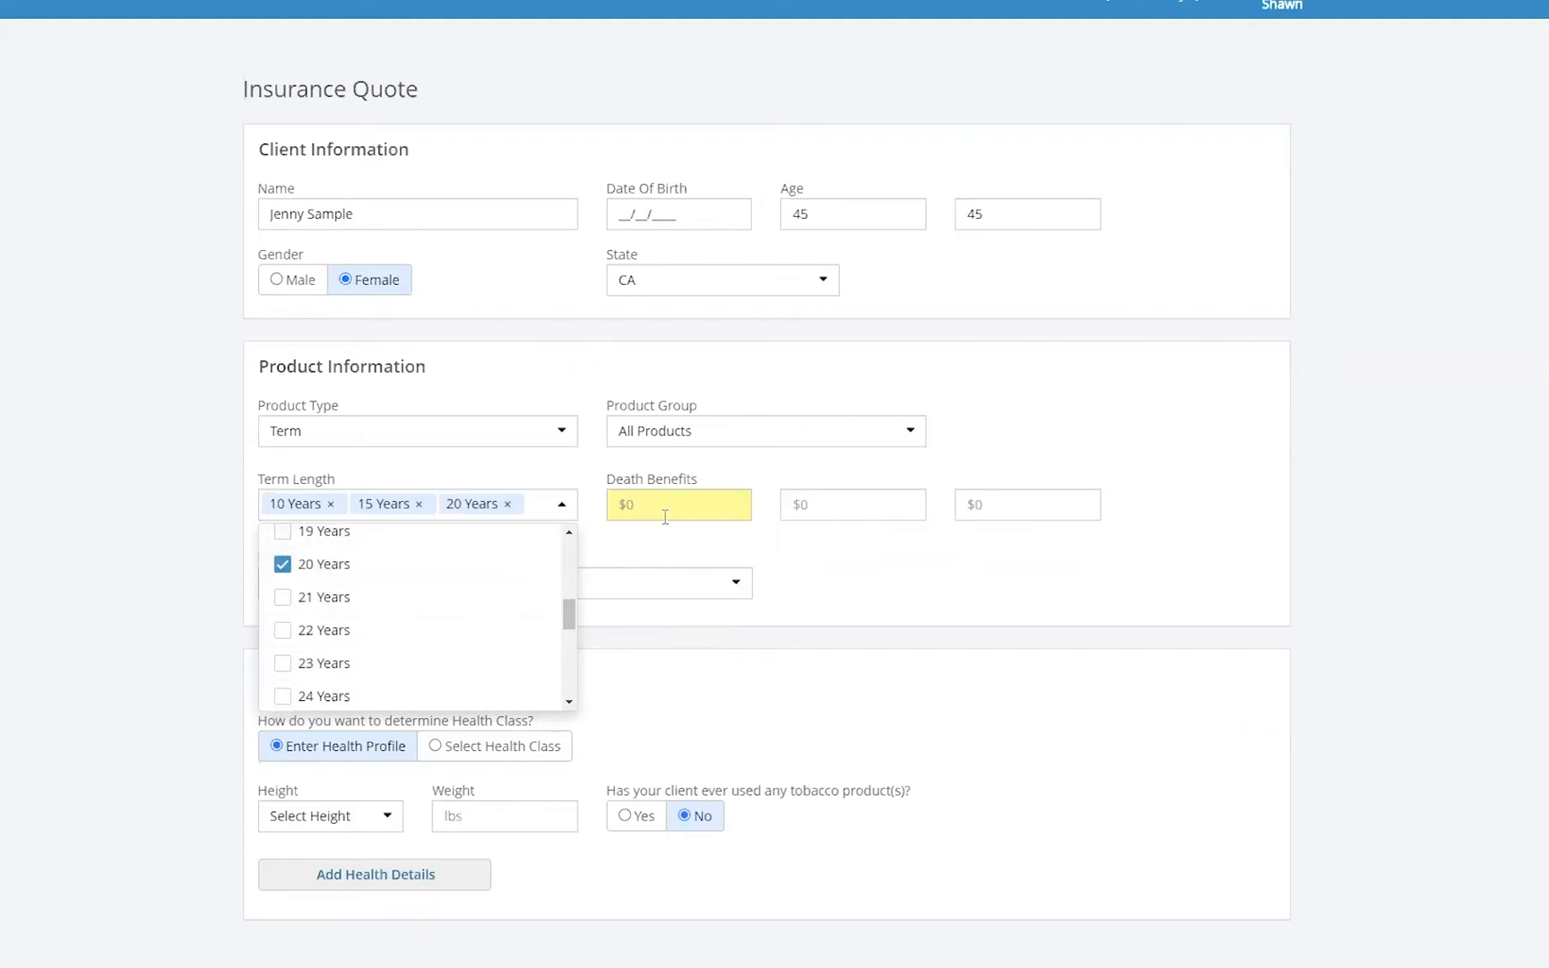
- Set the first death benefit amount to $500,000
{"action": "left_click", "coordinate": [667, 515]}
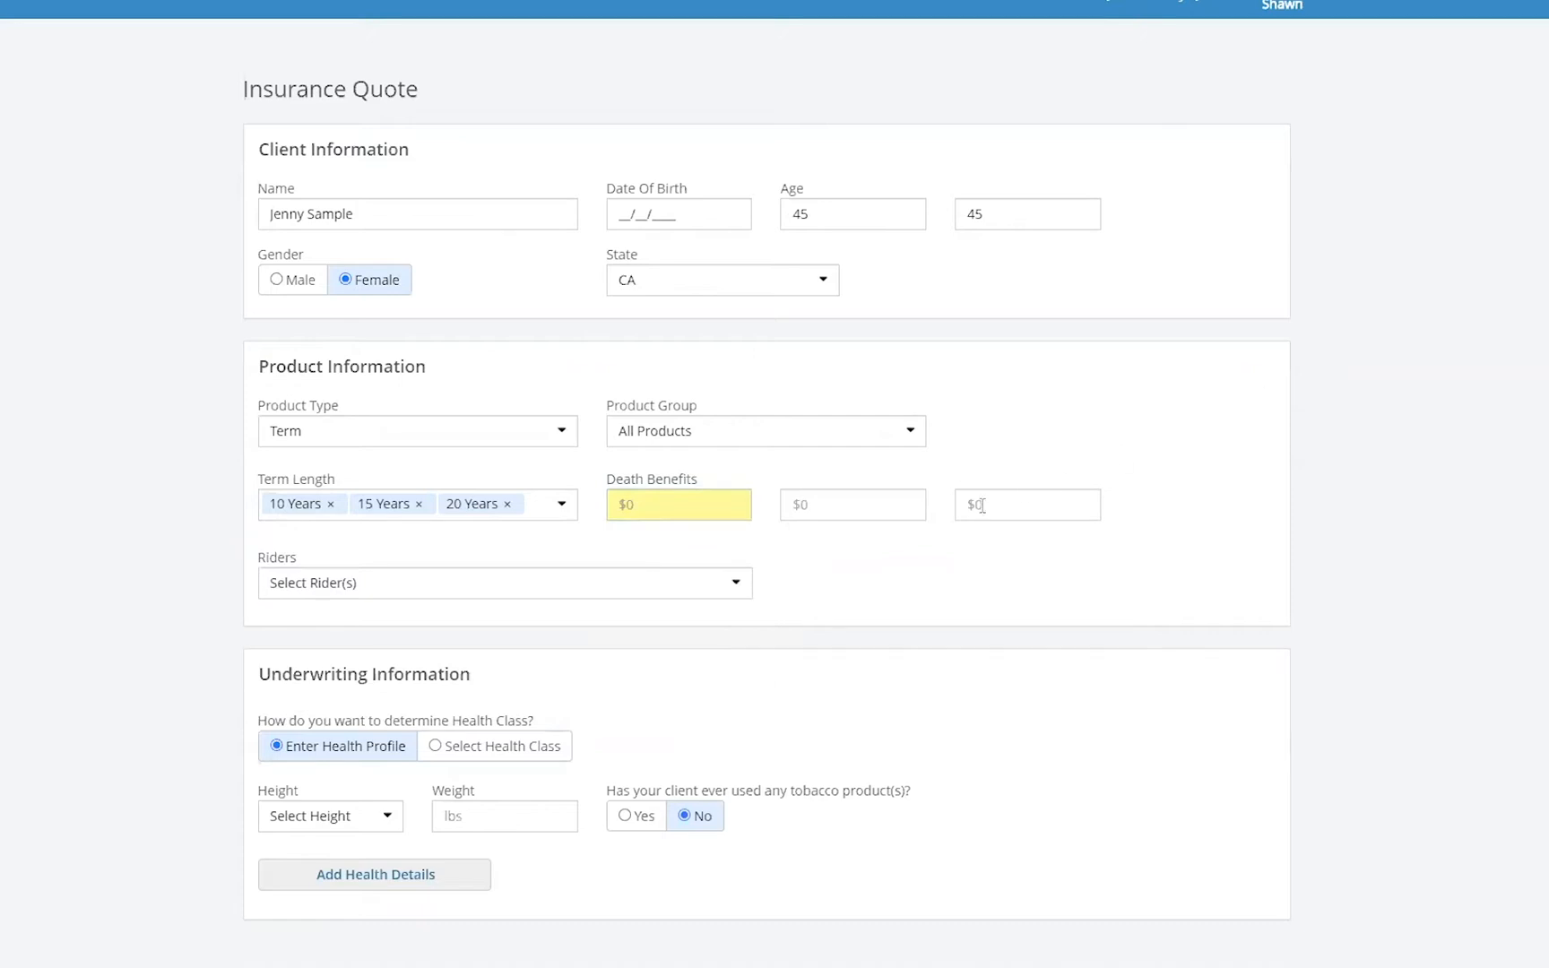
{"action": "left_click", "coordinate": [680, 506]}
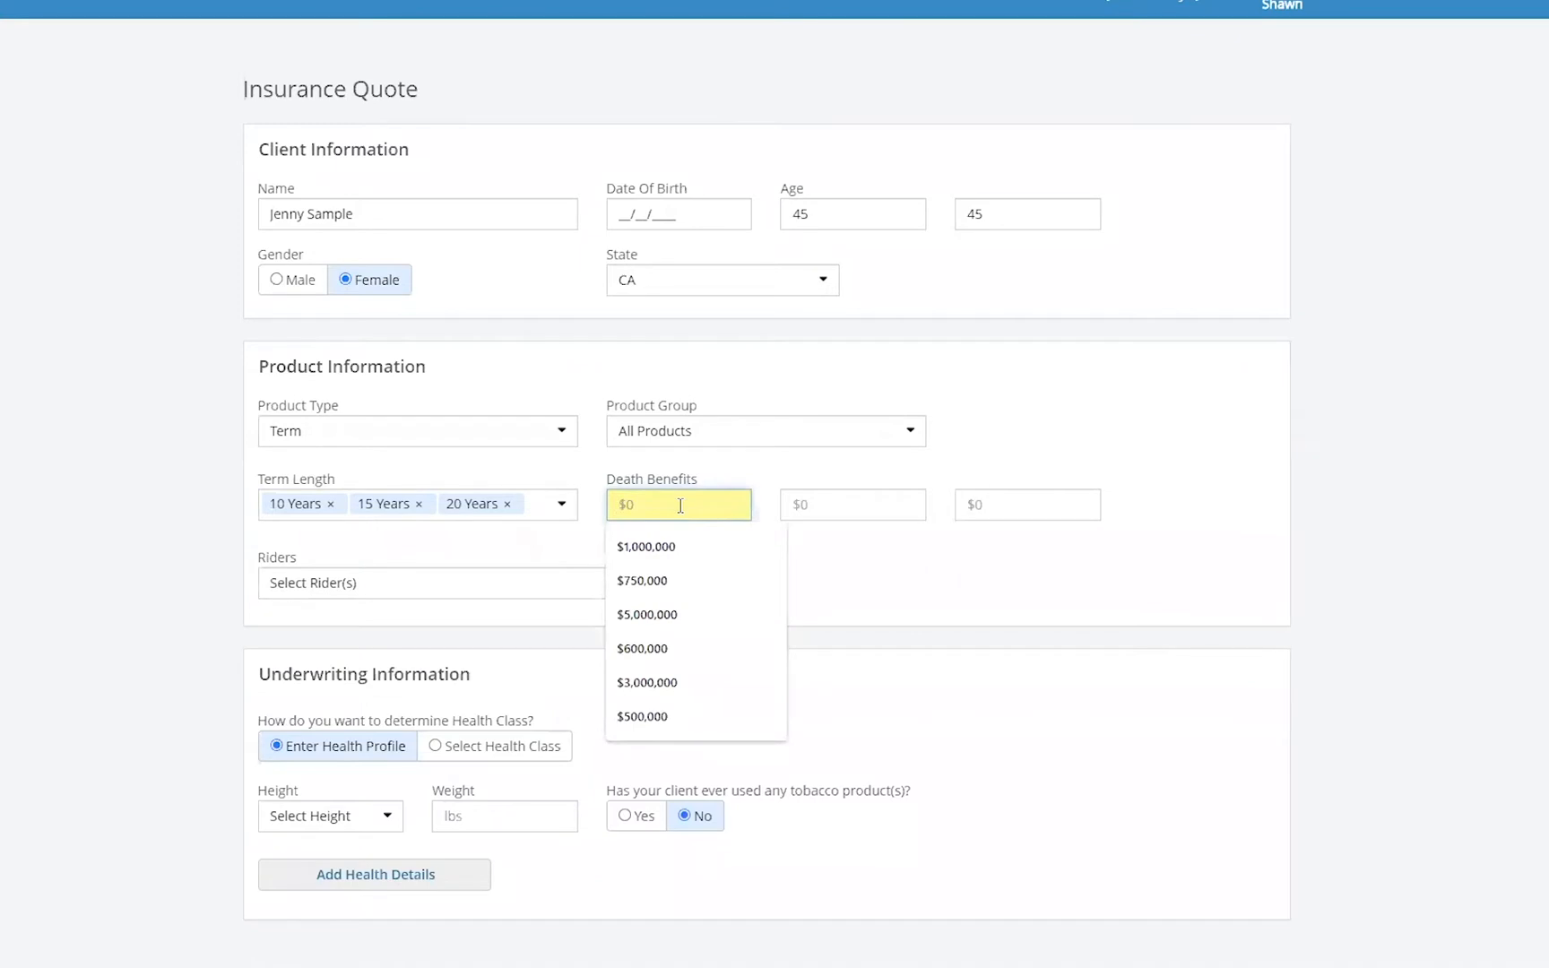
{"action": "type", "text": "5000000"}
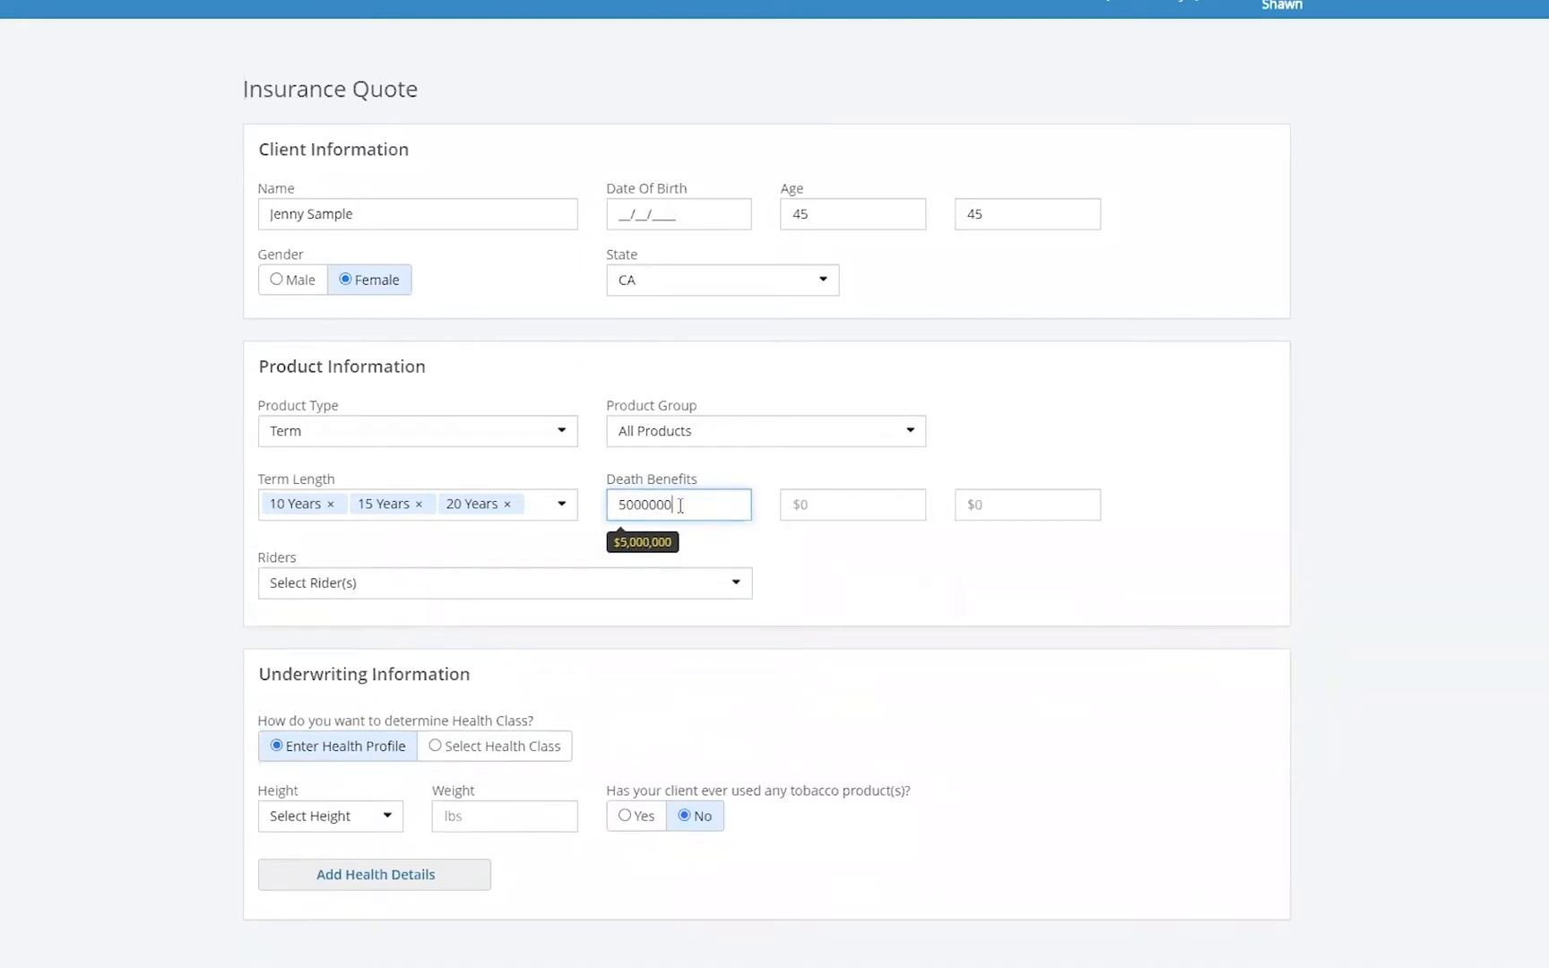
{"action": "key", "text": "Tab"}
{"action": "left_click", "coordinate": [681, 506]}
{"action": "key", "text": "BackSpace"}
{"action": "key", "text": "Tab"}
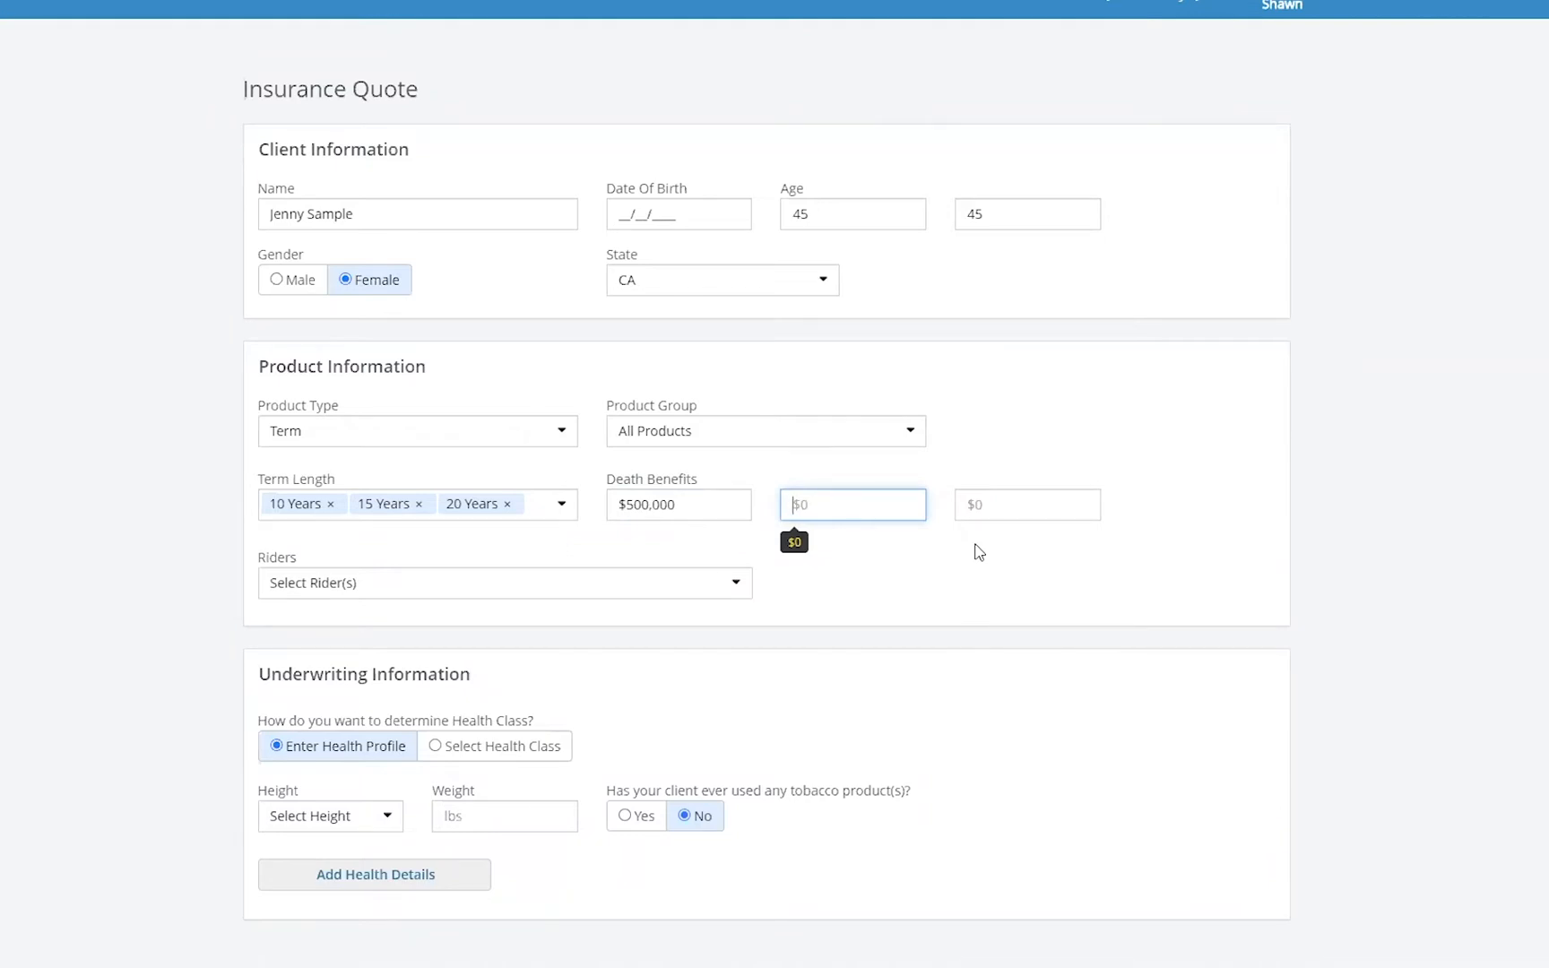
- Switch to choosing a health class and select Preferred Non-Tobacco
{"action": "scroll", "coordinate": [590, 744], "scroll_direction": "down", "scroll_amount": 1}
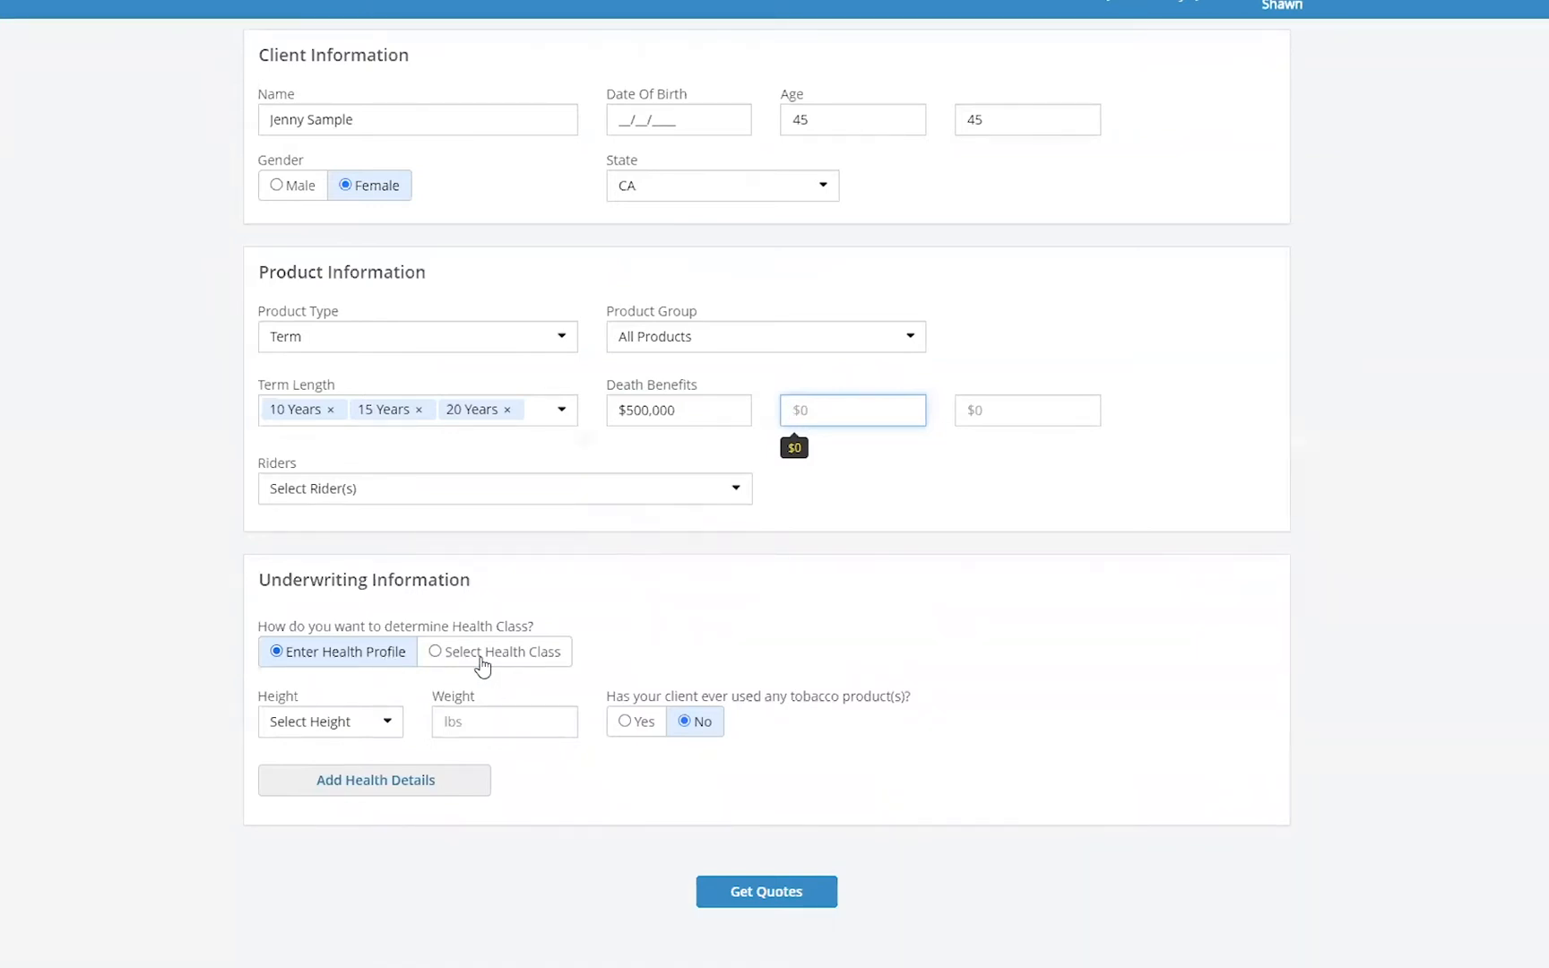
{"action": "left_click", "coordinate": [520, 657]}
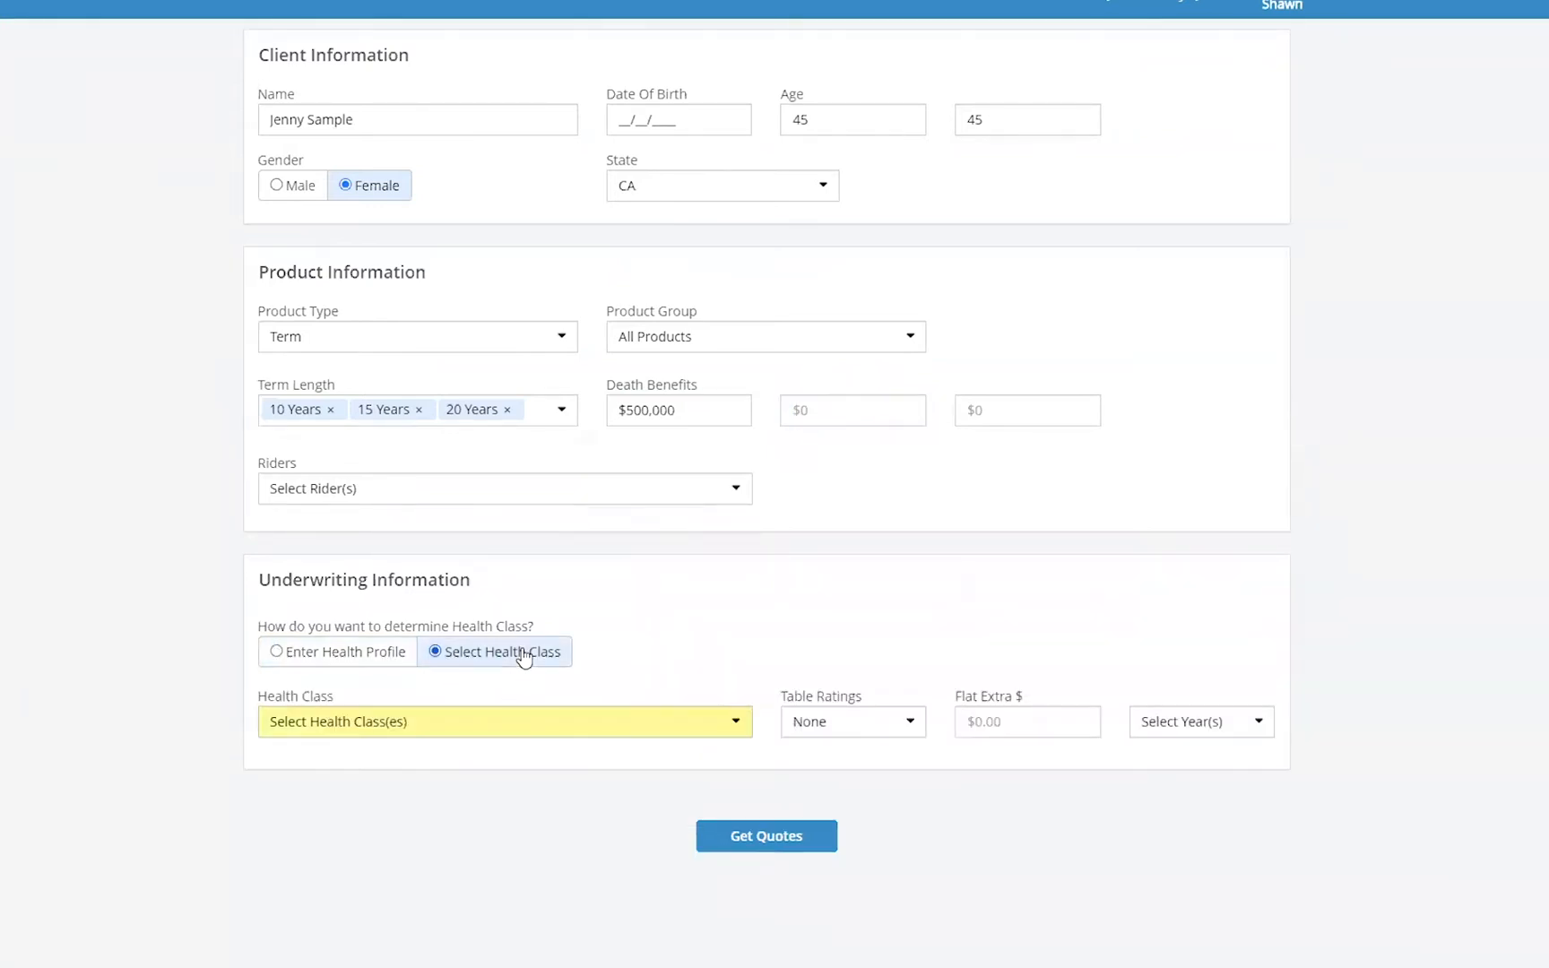
{"action": "left_click", "coordinate": [489, 726]}
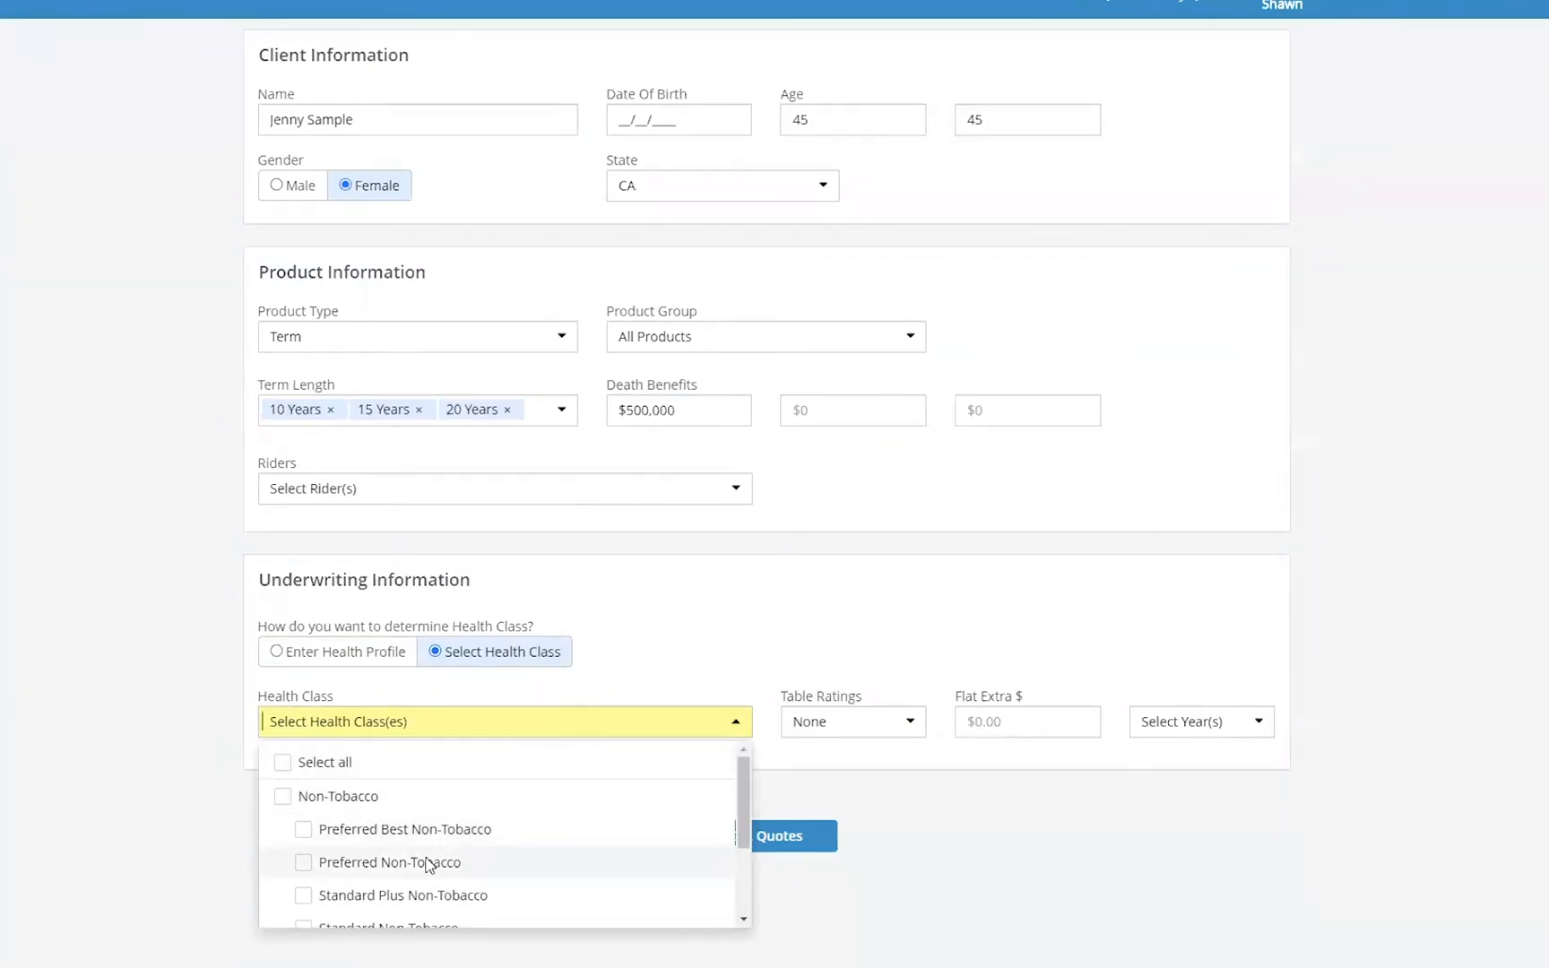
{"action": "left_click_drag", "start_coordinate": [738, 806], "coordinate": [740, 820]}
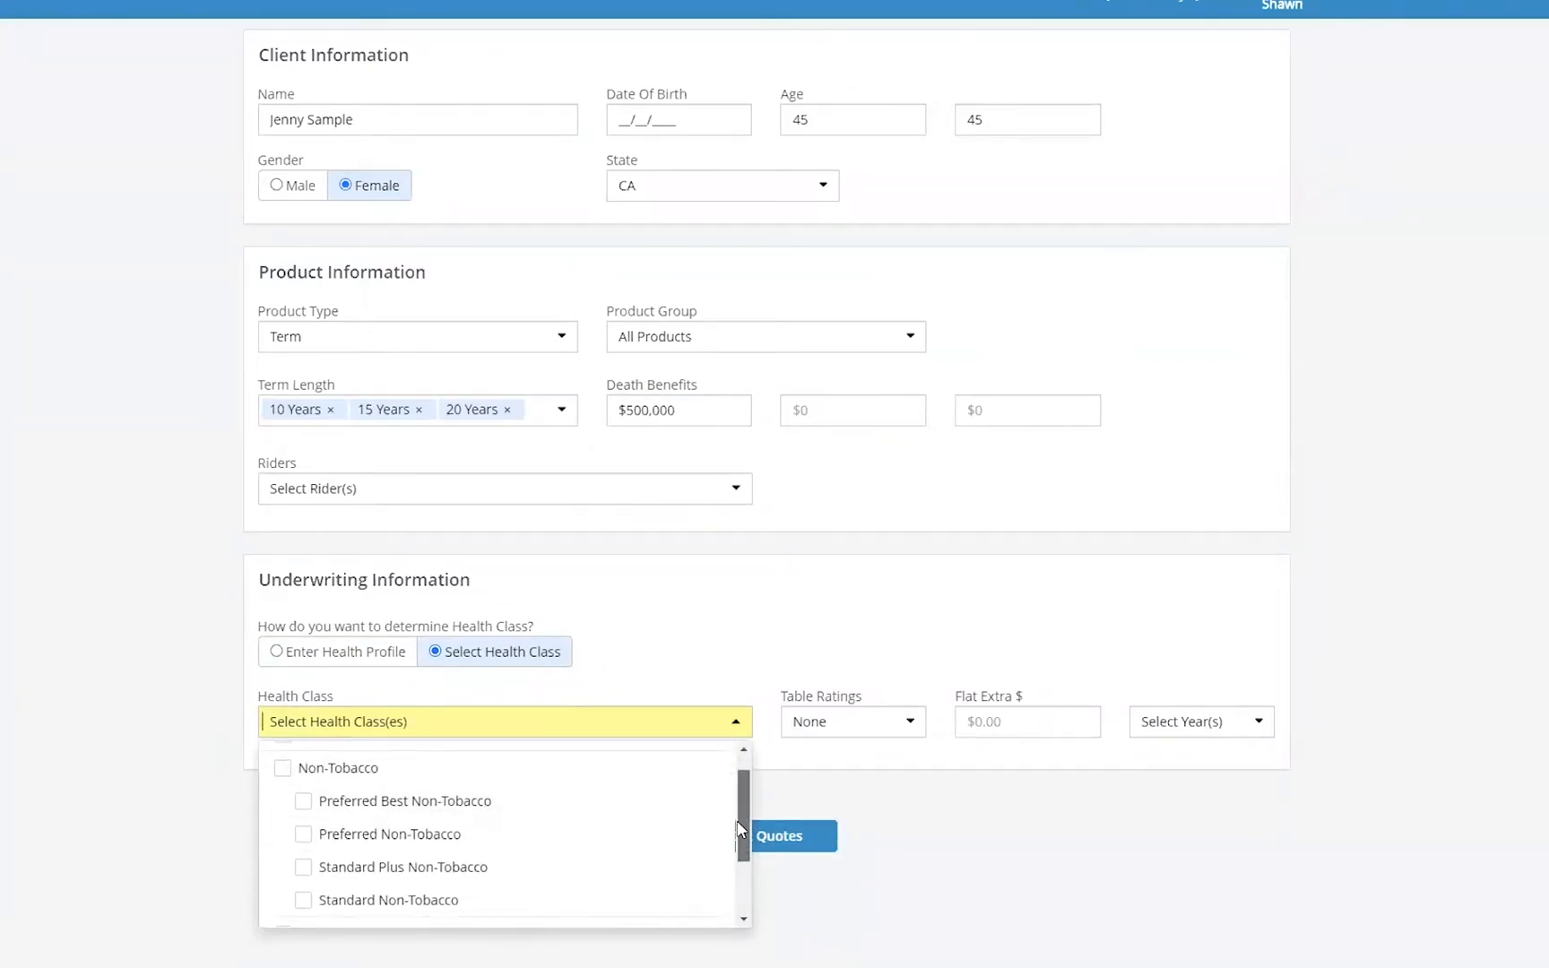
{"action": "left_click", "coordinate": [303, 836]}
{"action": "left_click", "coordinate": [946, 587]}
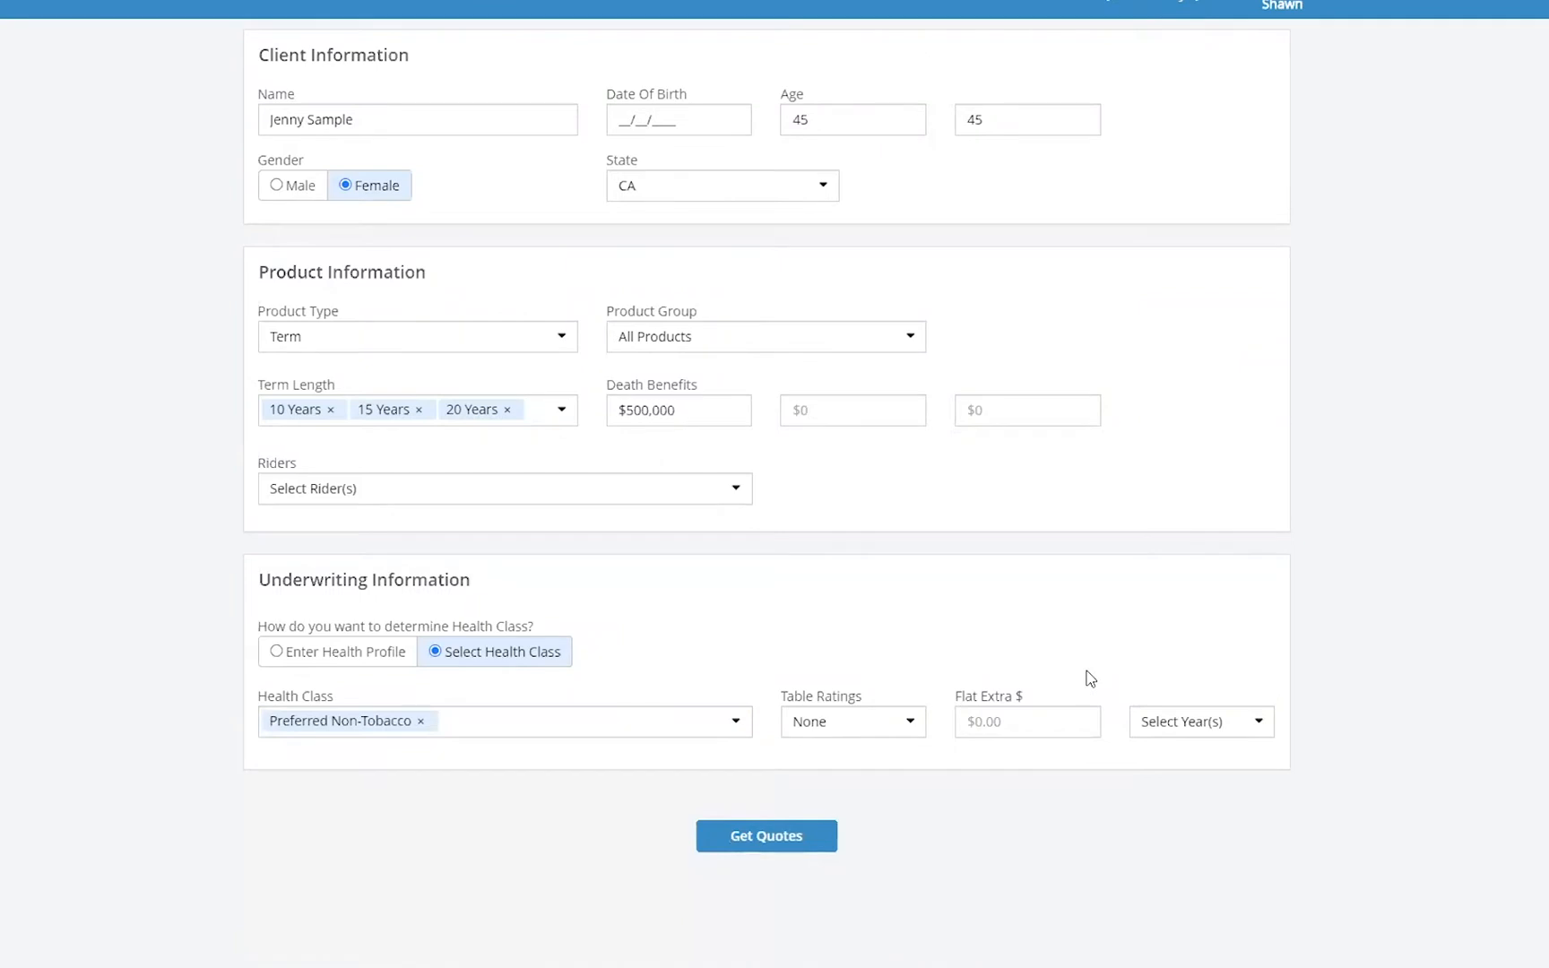
- Request quotes for the entered client and product details
{"action": "scroll", "coordinate": [1066, 618], "scroll_direction": "up", "scroll_amount": 1}
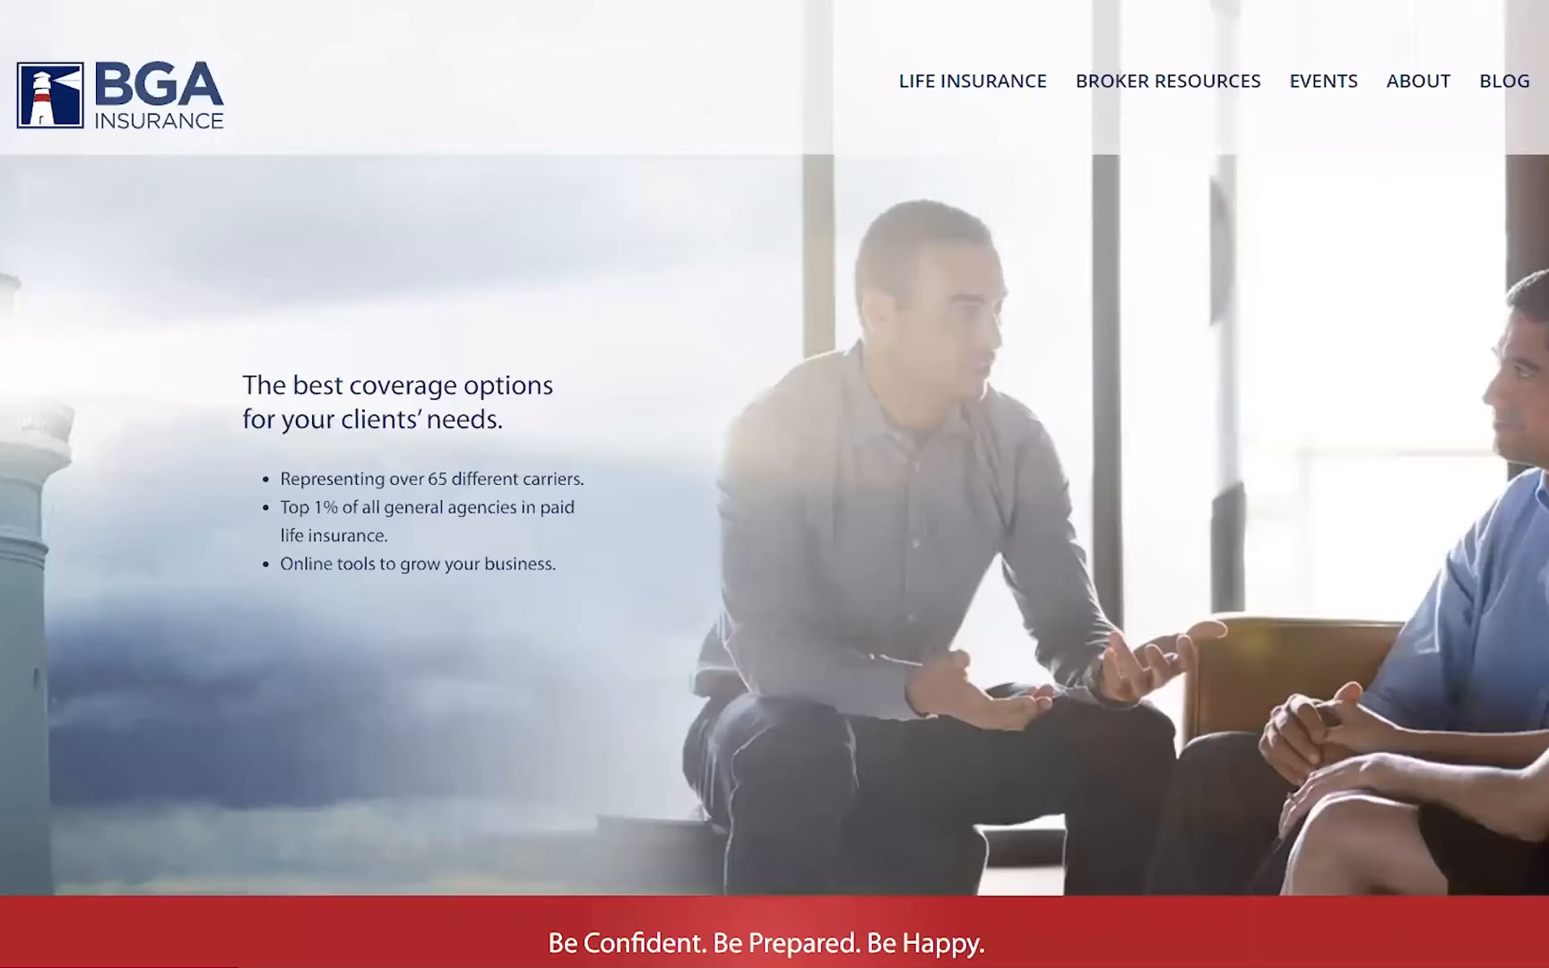
{"action": "mouse_move", "coordinate": [1147, 79]}
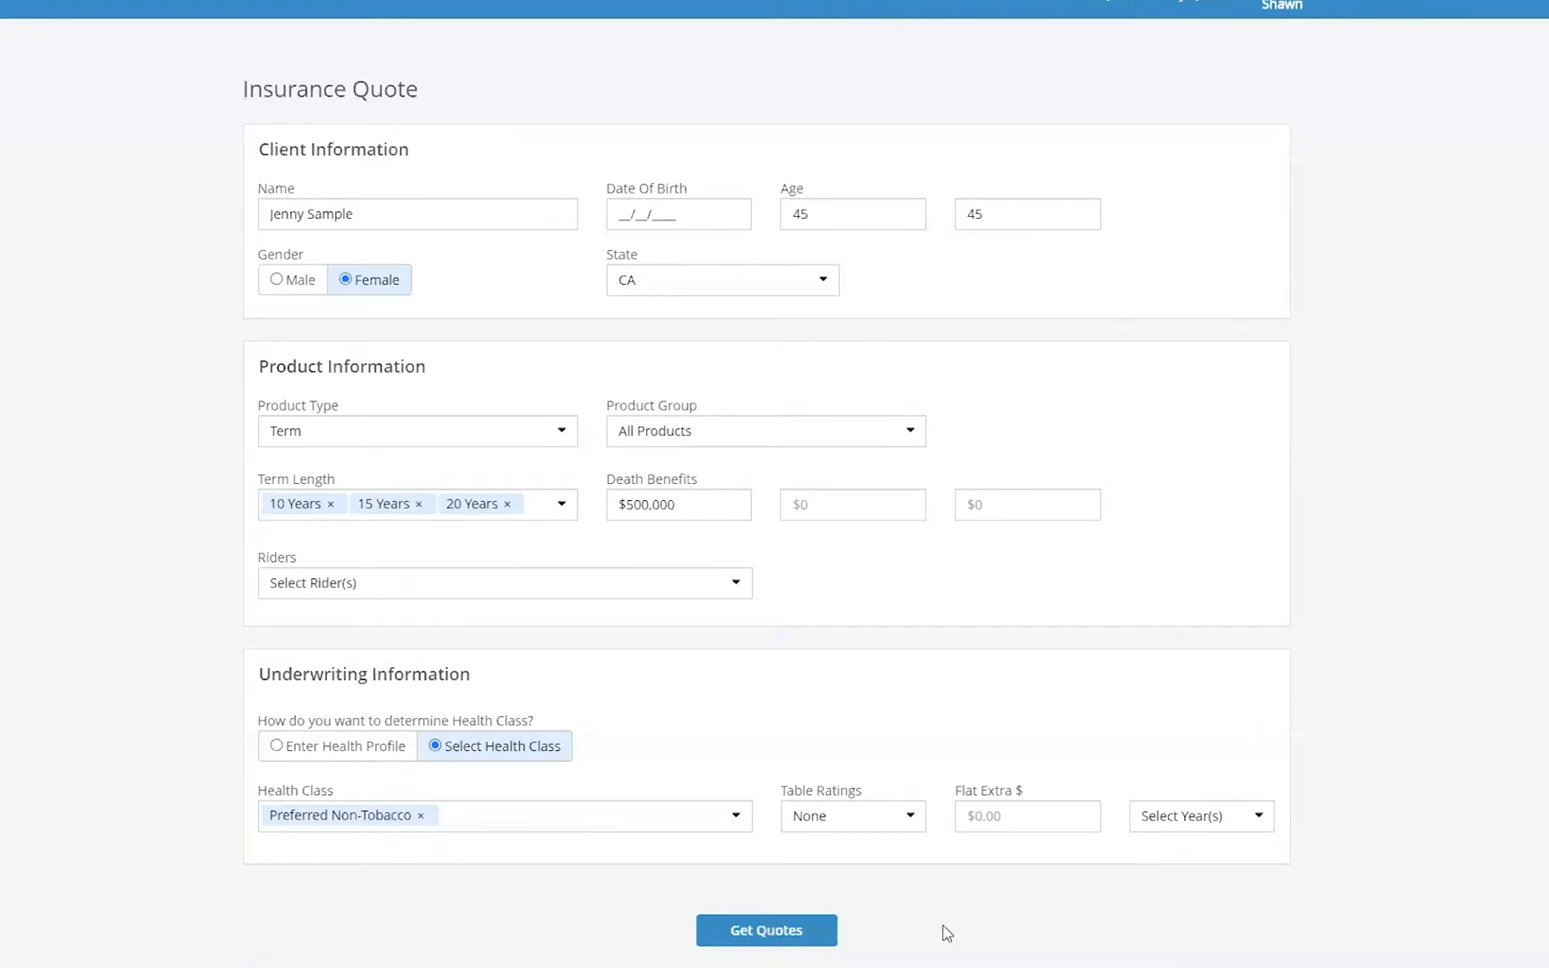
{"action": "left_click", "coordinate": [811, 937]}
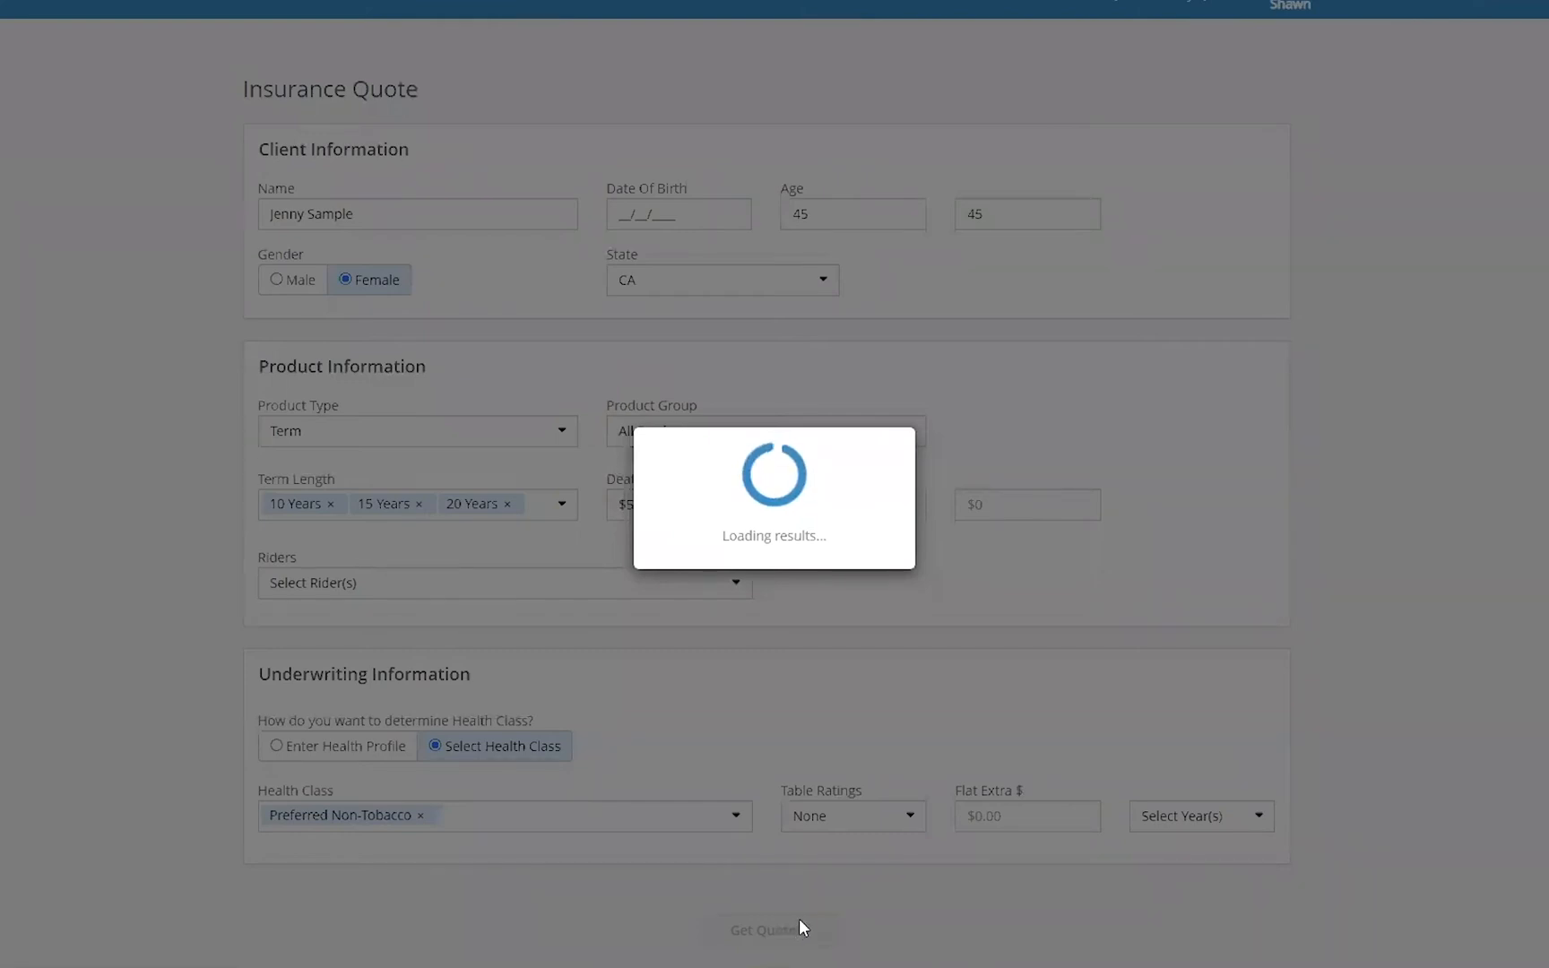
- Scroll through the 10-year quote results list
{"action": "scroll", "coordinate": [948, 532], "scroll_direction": "down", "scroll_amount": 2}
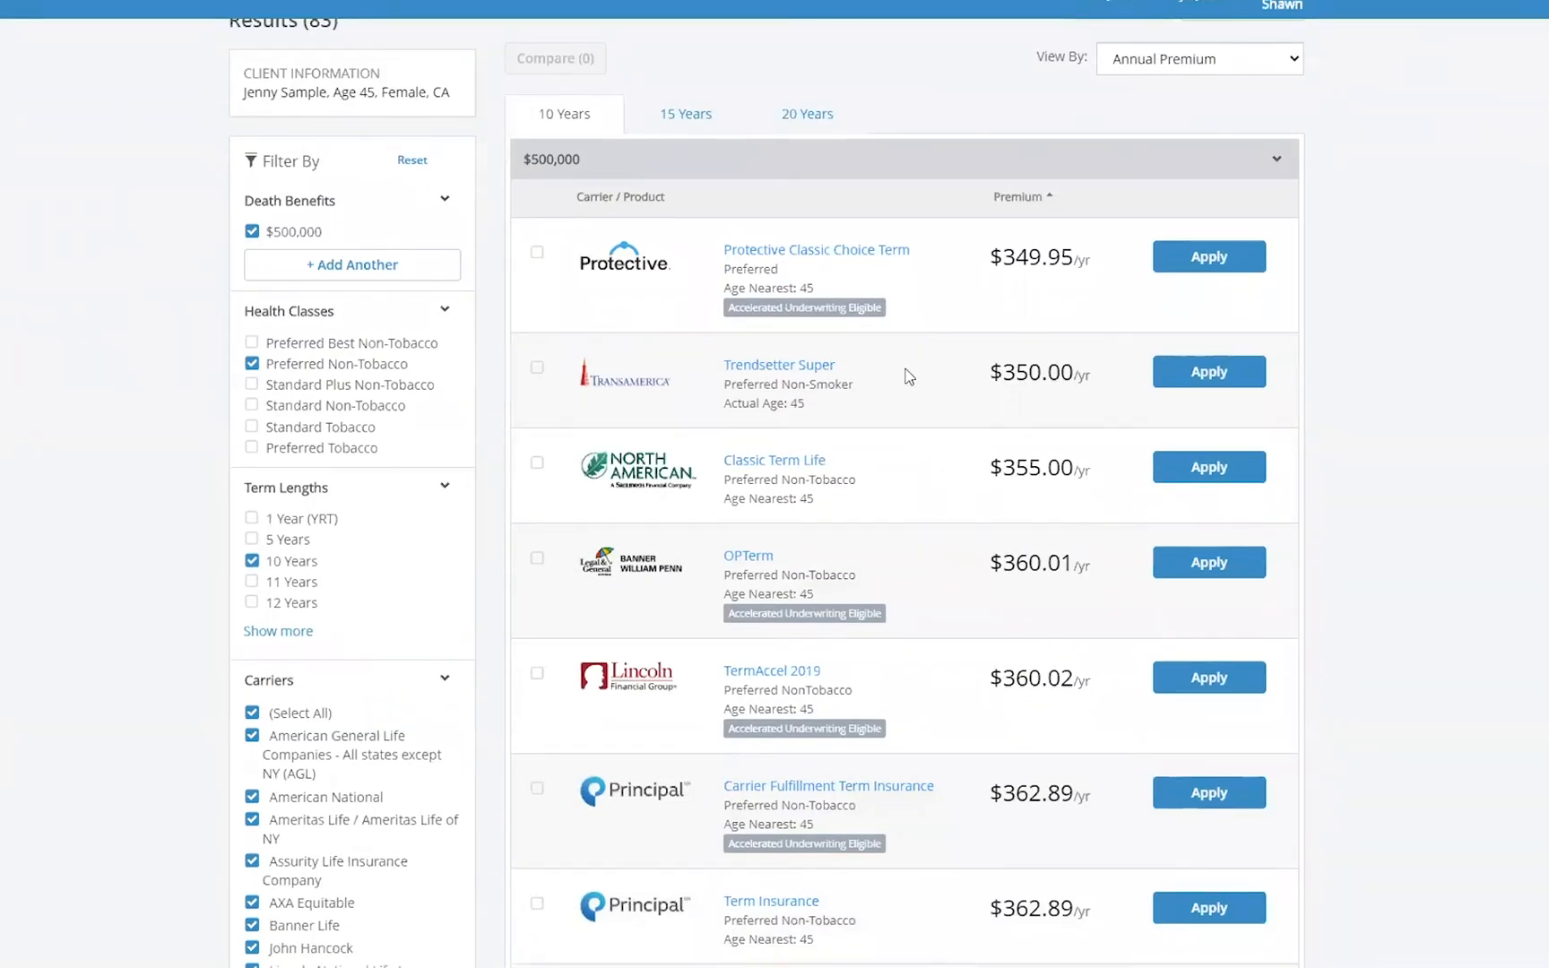
{"action": "scroll", "coordinate": [1022, 339], "scroll_direction": "down", "scroll_amount": 5}
{"action": "scroll", "coordinate": [1029, 354], "scroll_direction": "down", "scroll_amount": 13}
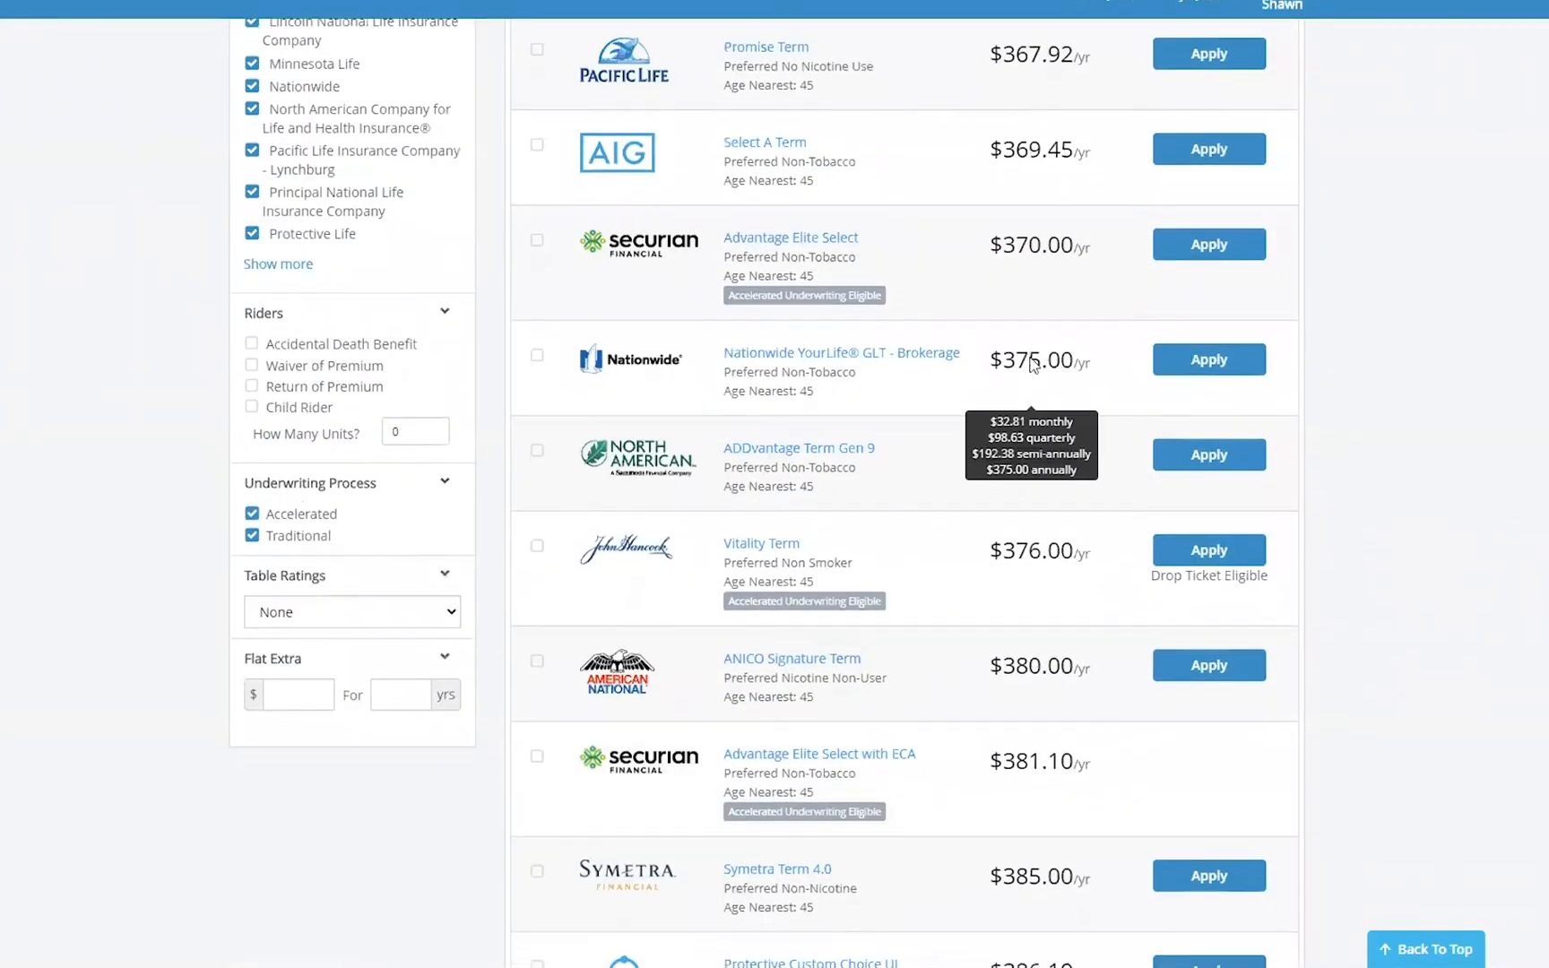
{"action": "scroll", "coordinate": [1036, 368], "scroll_direction": "down", "scroll_amount": 5}
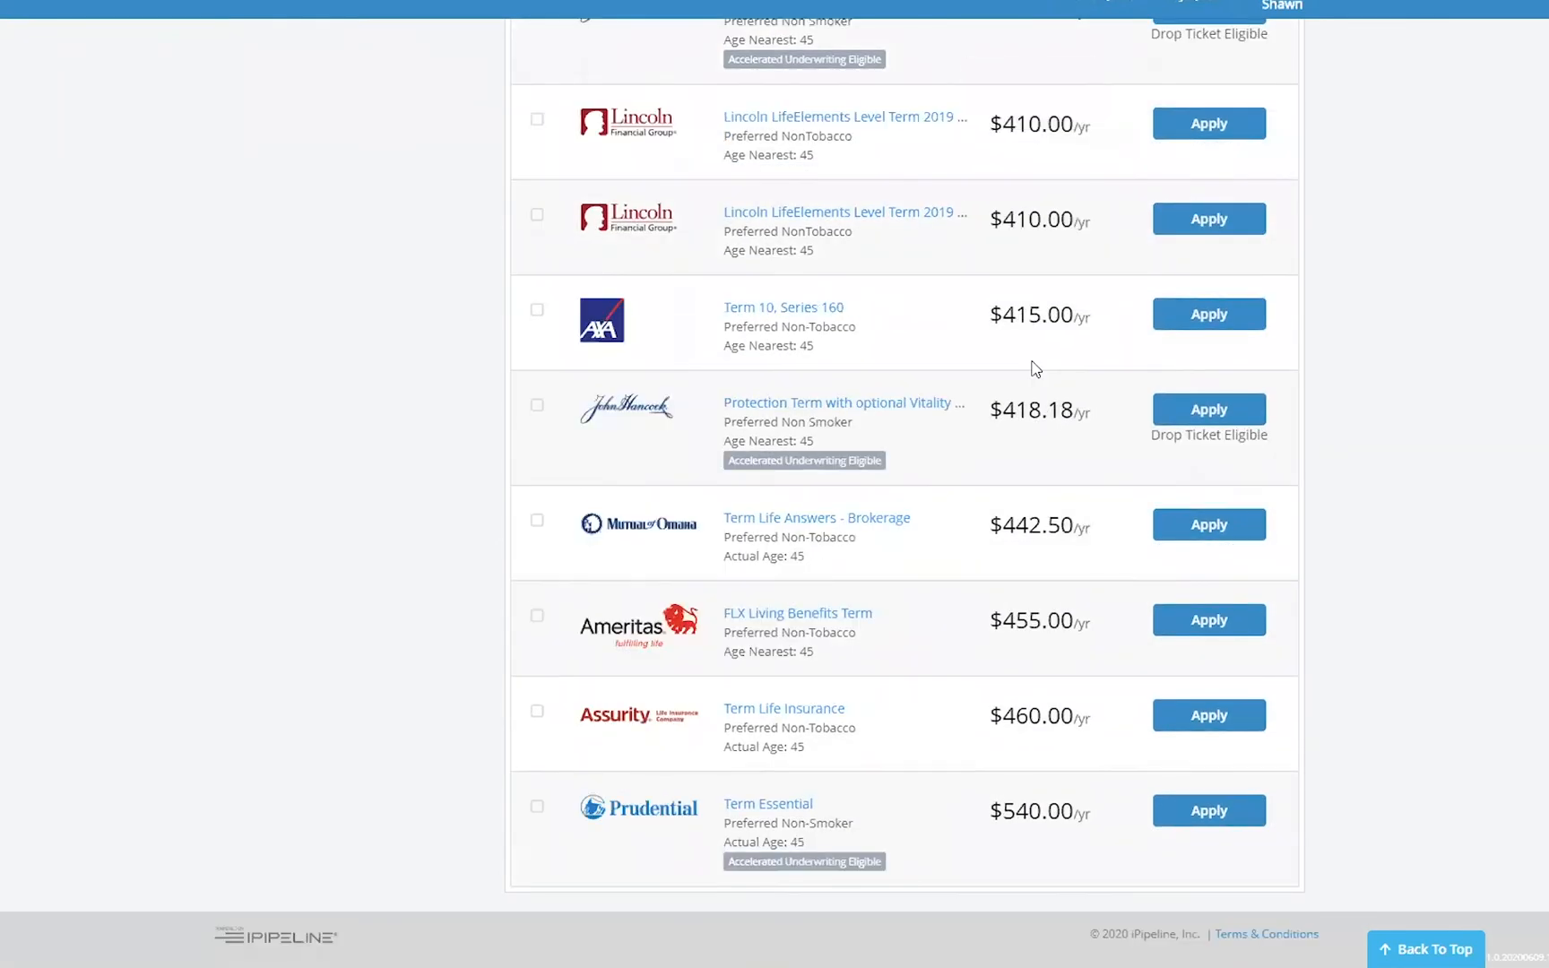
{"action": "scroll", "coordinate": [1031, 363], "scroll_direction": "up", "scroll_amount": 11}
{"action": "scroll", "coordinate": [1057, 395], "scroll_direction": "up", "scroll_amount": 15}
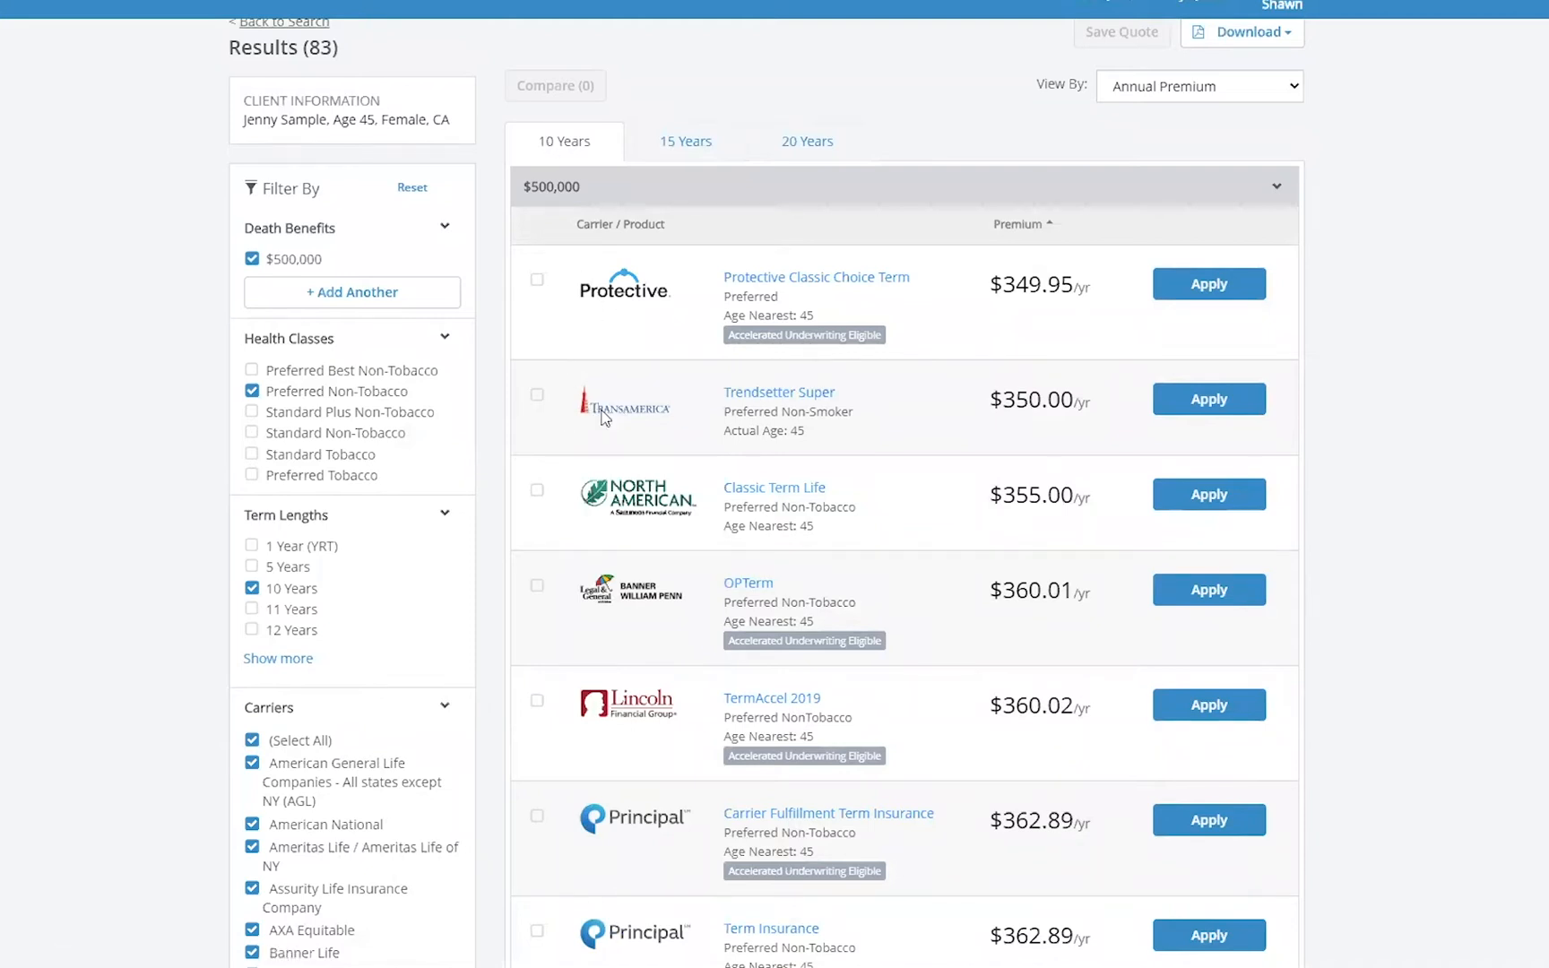
- Switch between the 15-year and 20-year result tabs to compare premiums
{"action": "left_click", "coordinate": [677, 148]}
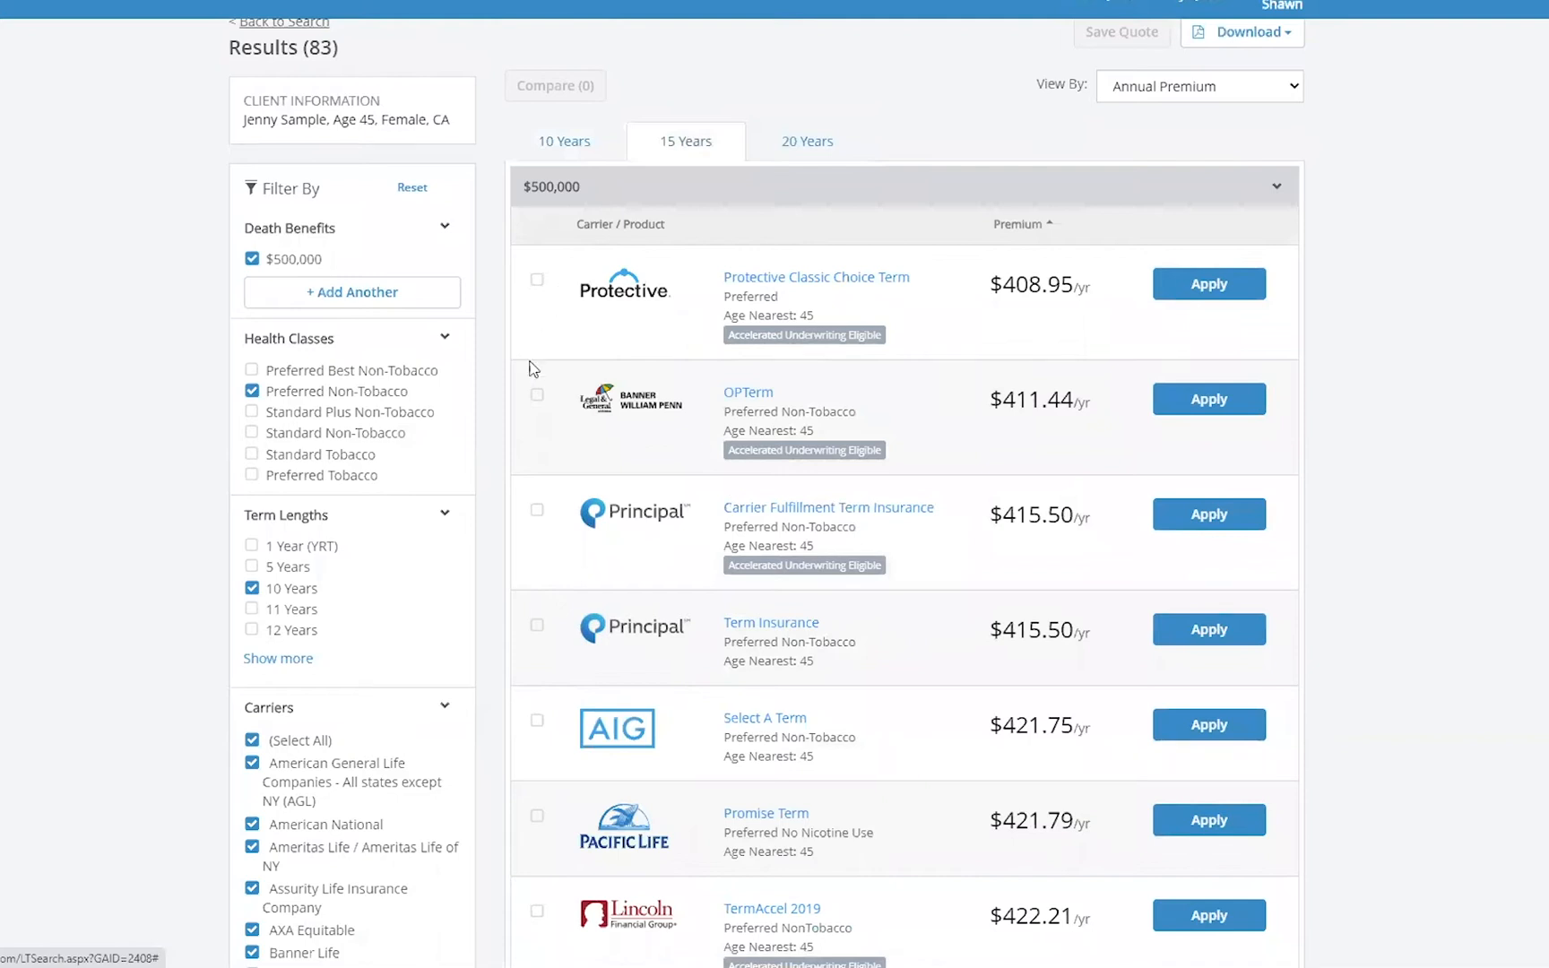
{"action": "left_click", "coordinate": [847, 143]}
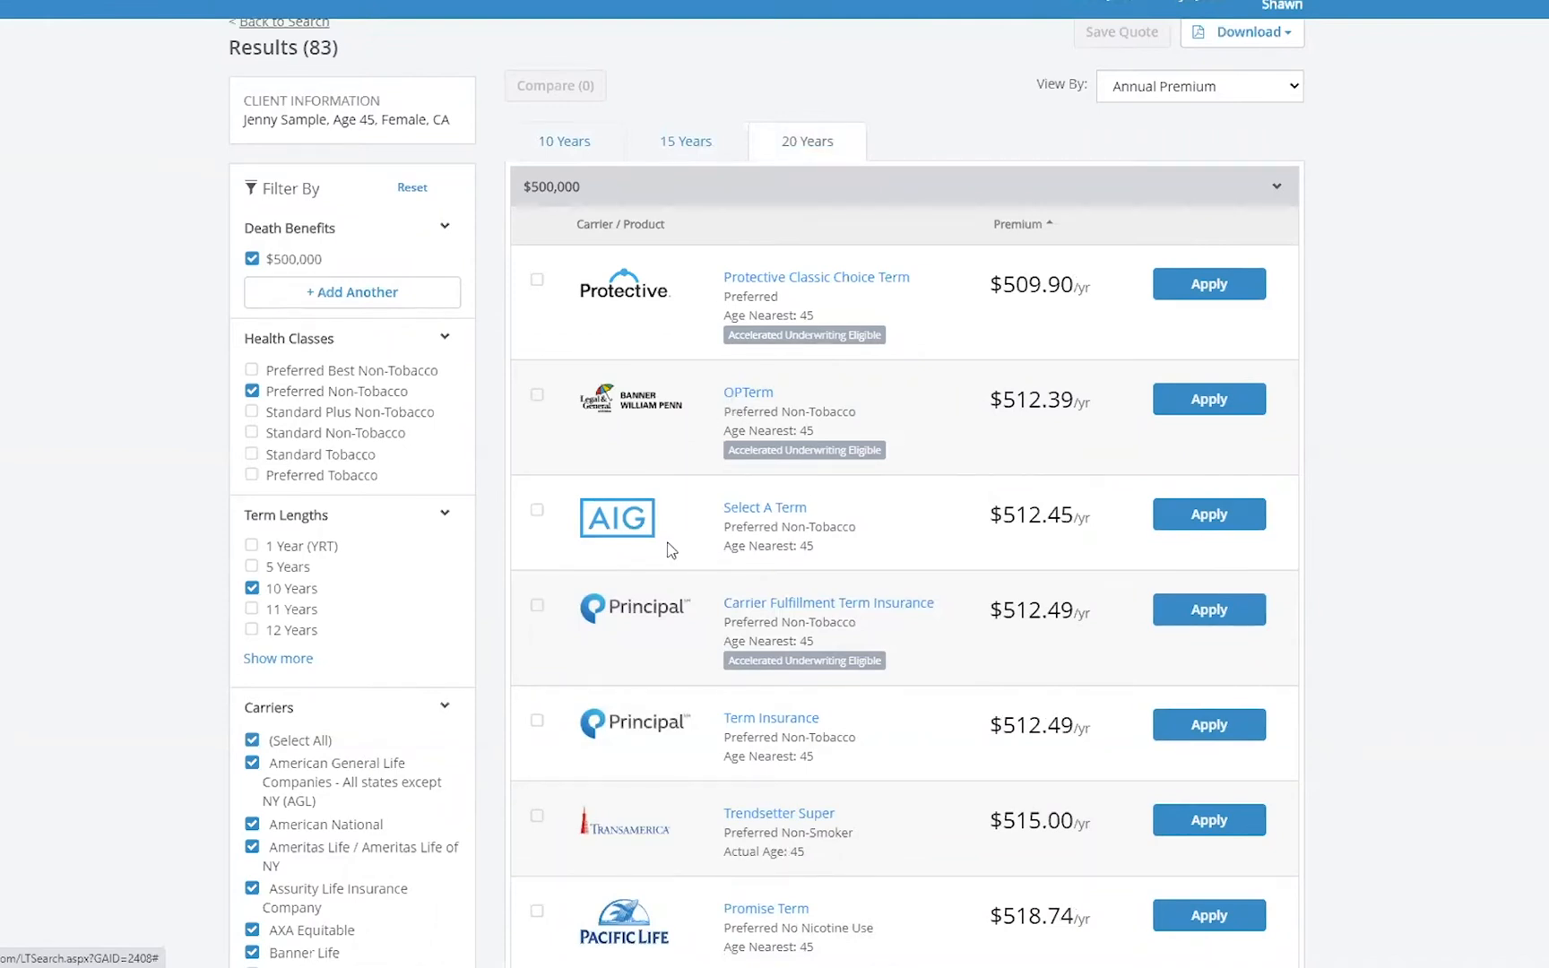
{"action": "left_click", "coordinate": [690, 141]}
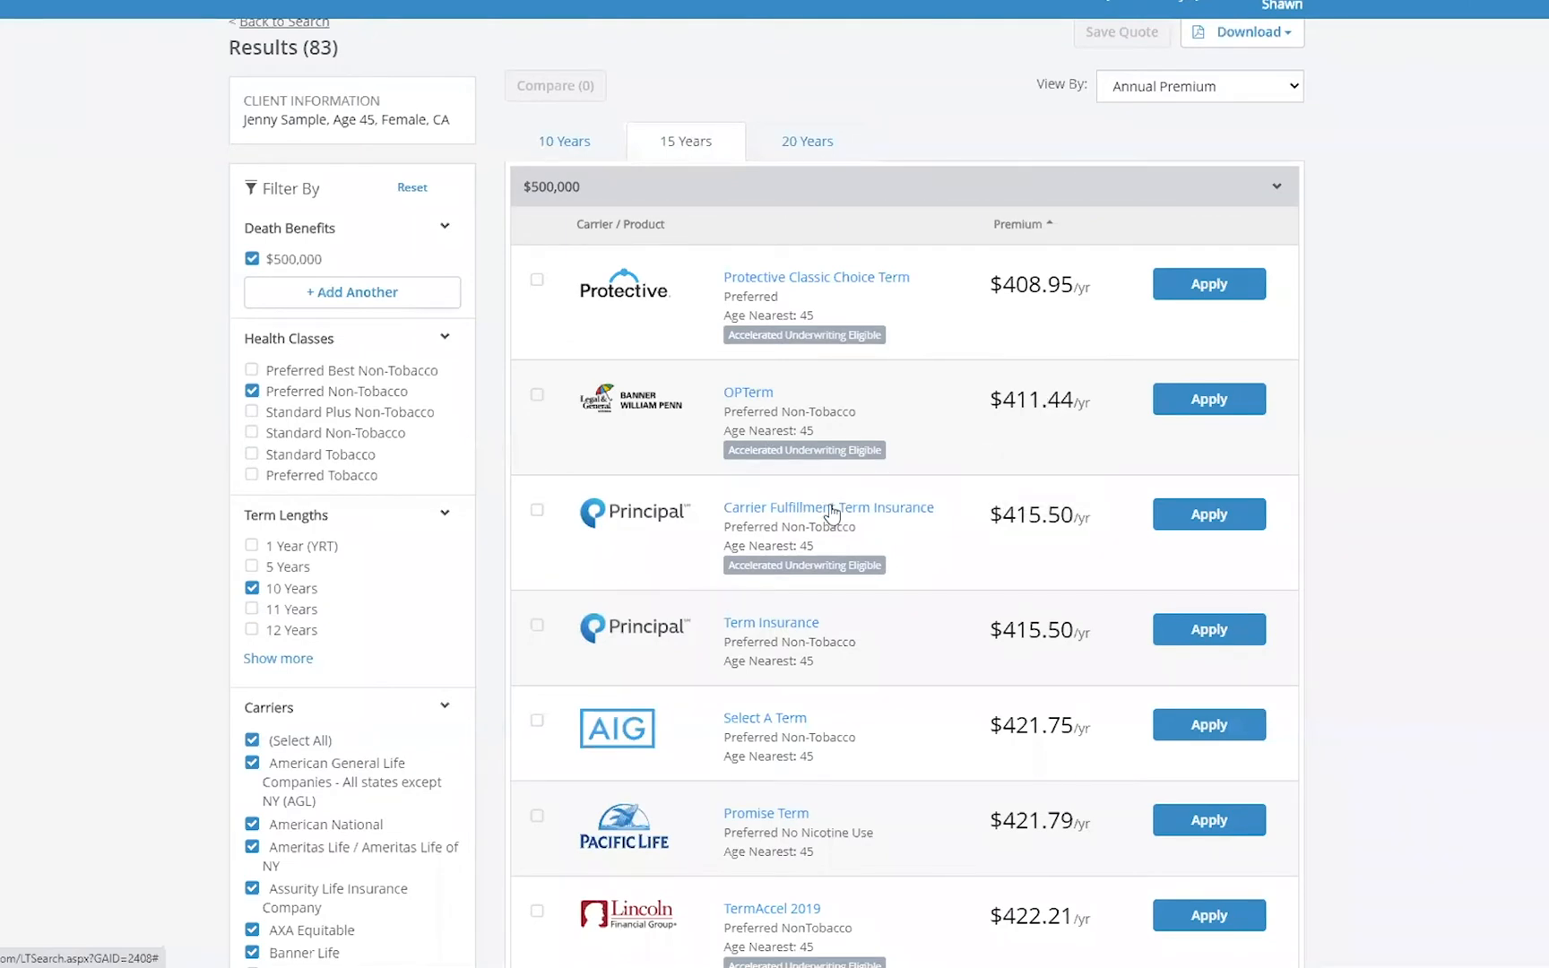
- Open and close the product summary for Principal's Carrier Fulfillment Term Insurance
{"action": "left_click", "coordinate": [838, 512]}
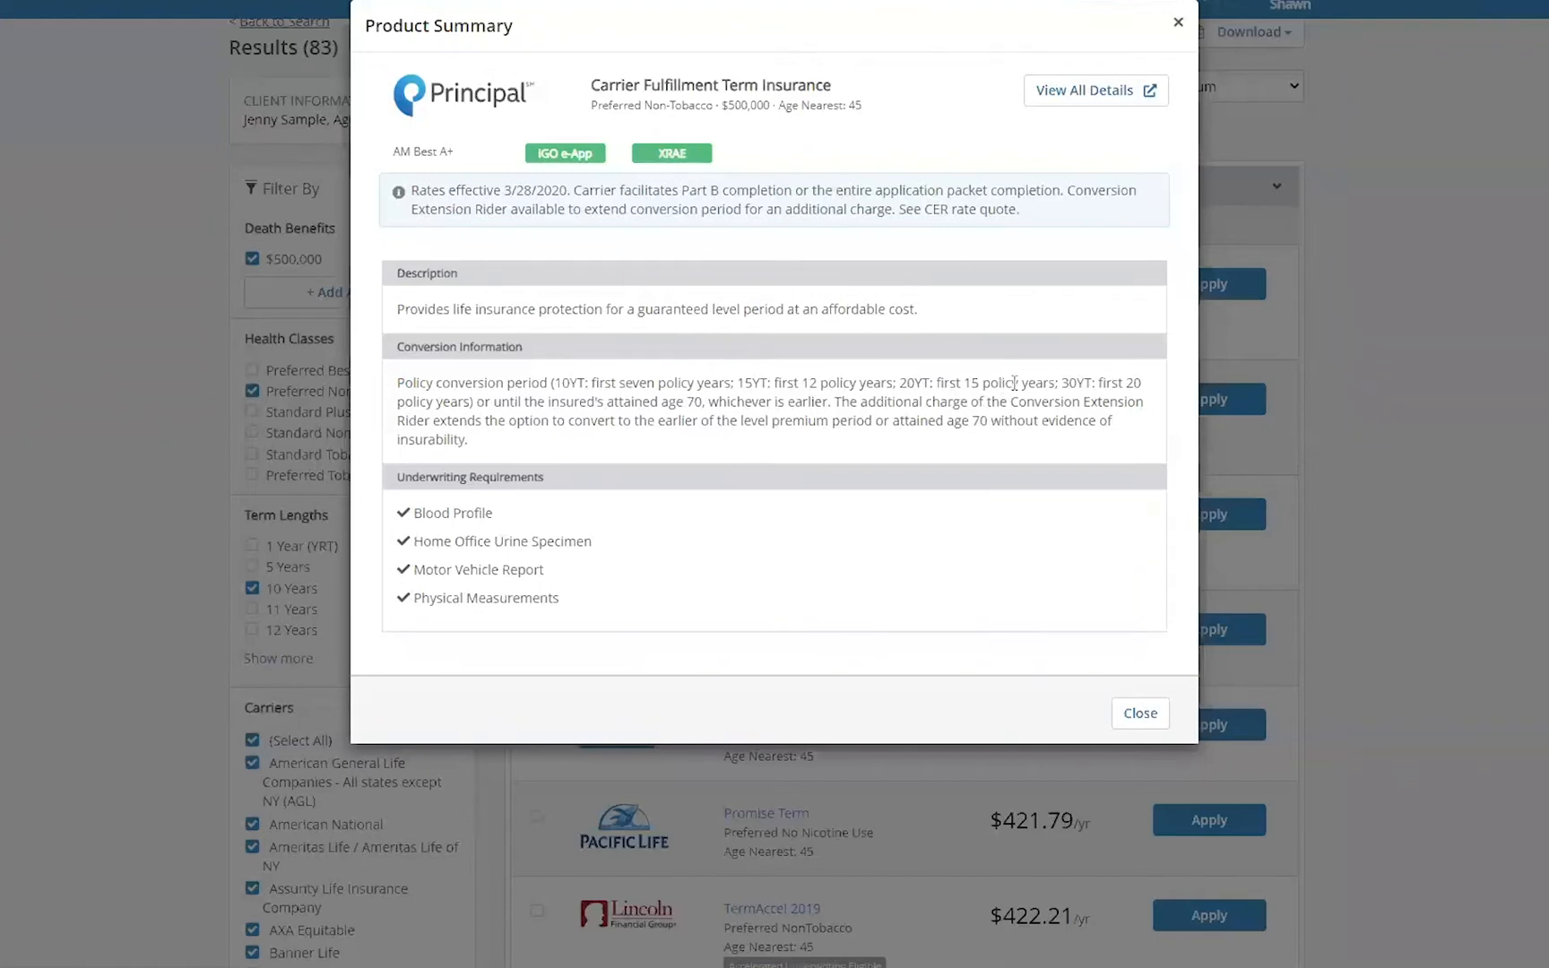
{"action": "left_click", "coordinate": [1181, 28]}
{"action": "mouse_move", "coordinate": [1009, 540]}
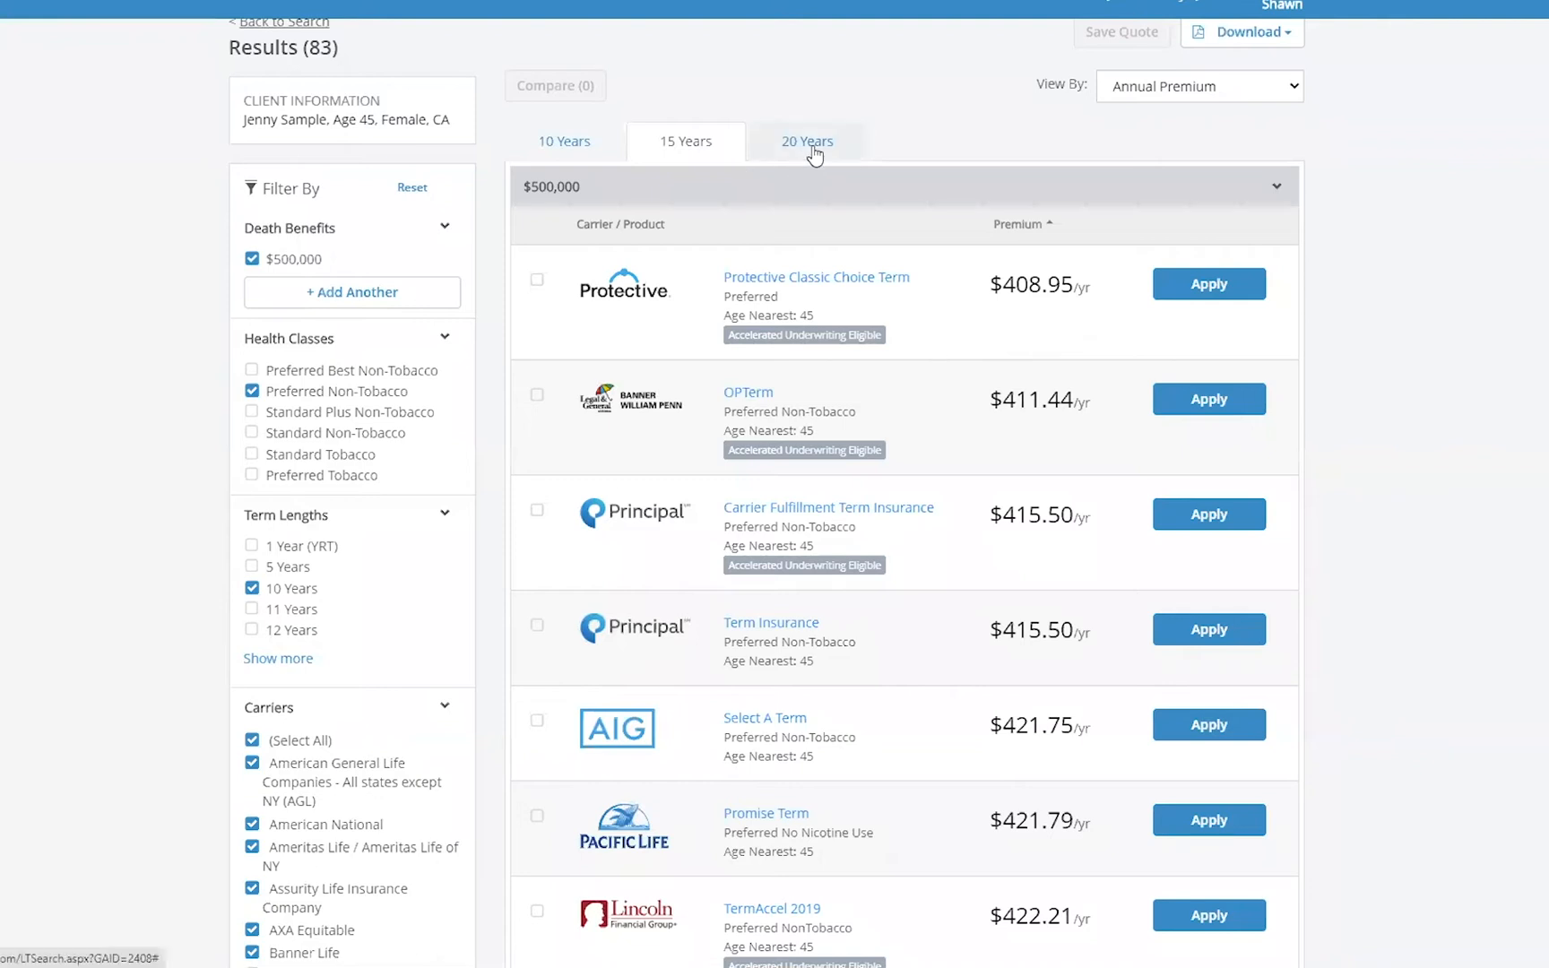
- View and close the product summary for AIG Select A Term on the 20-year tab
{"action": "left_click", "coordinate": [841, 148]}
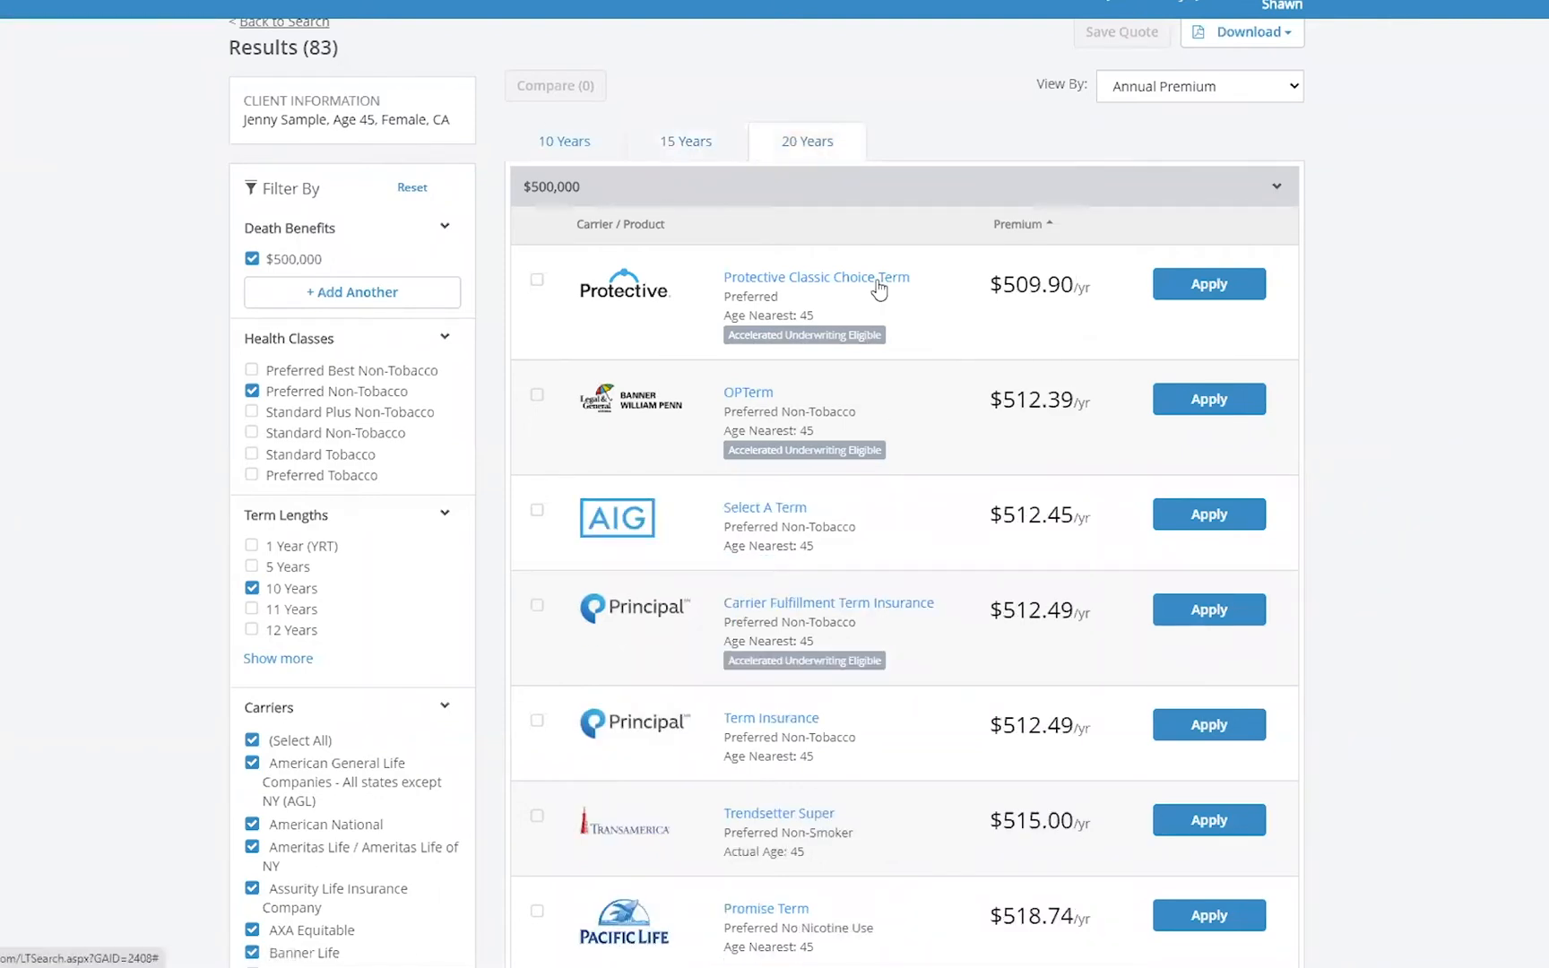
{"action": "left_click", "coordinate": [756, 511]}
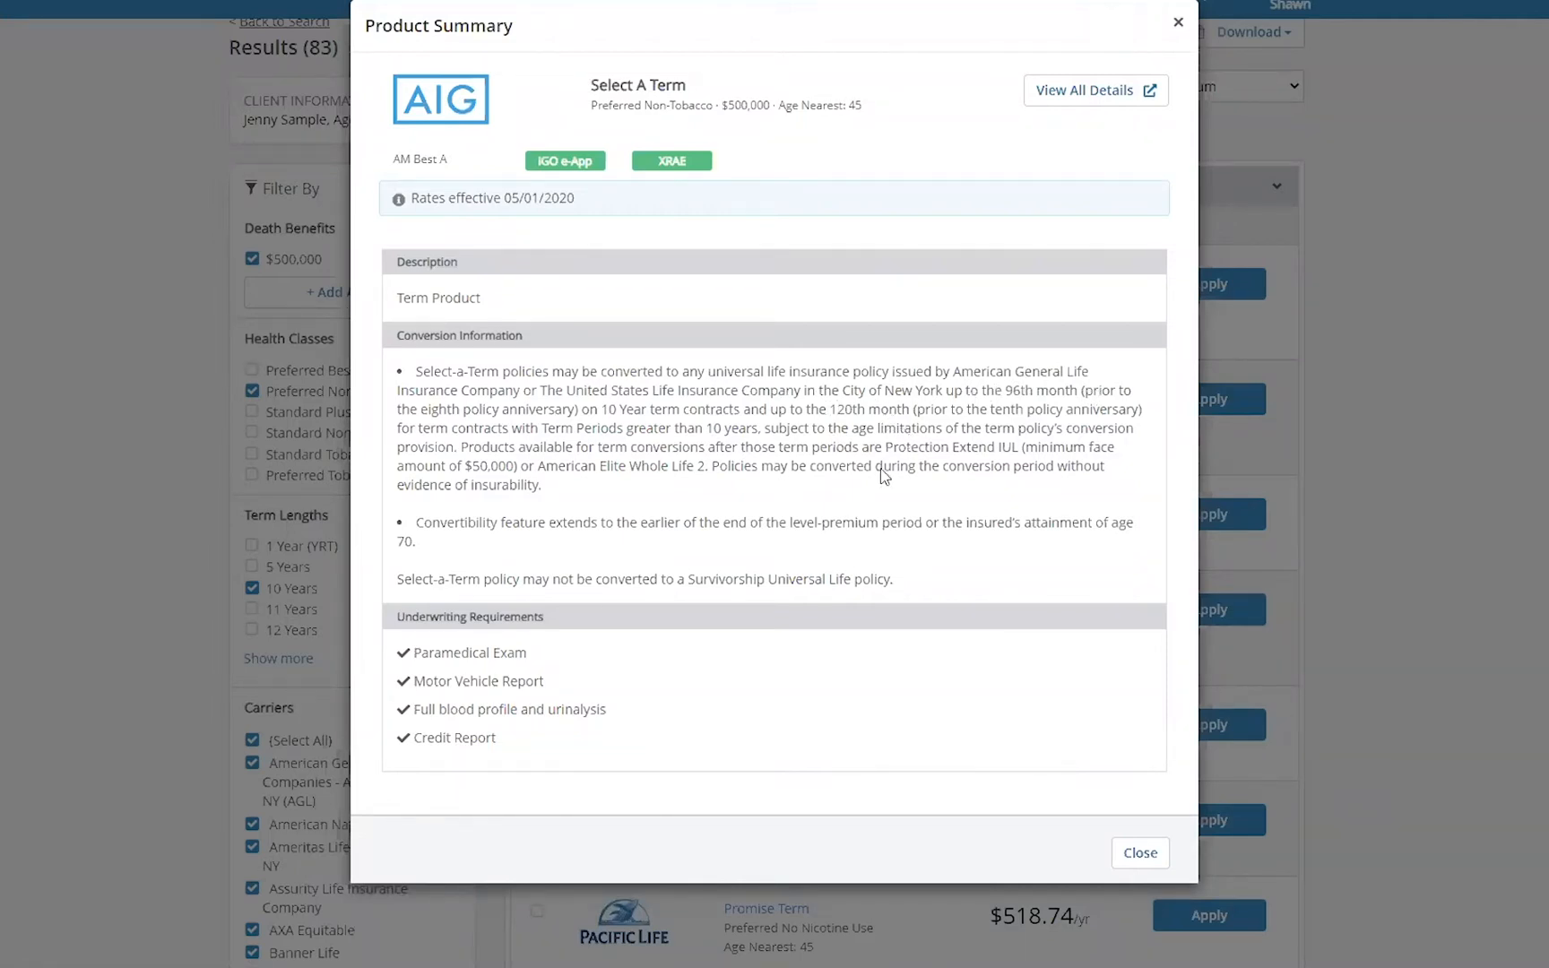
{"action": "left_click", "coordinate": [1182, 23]}
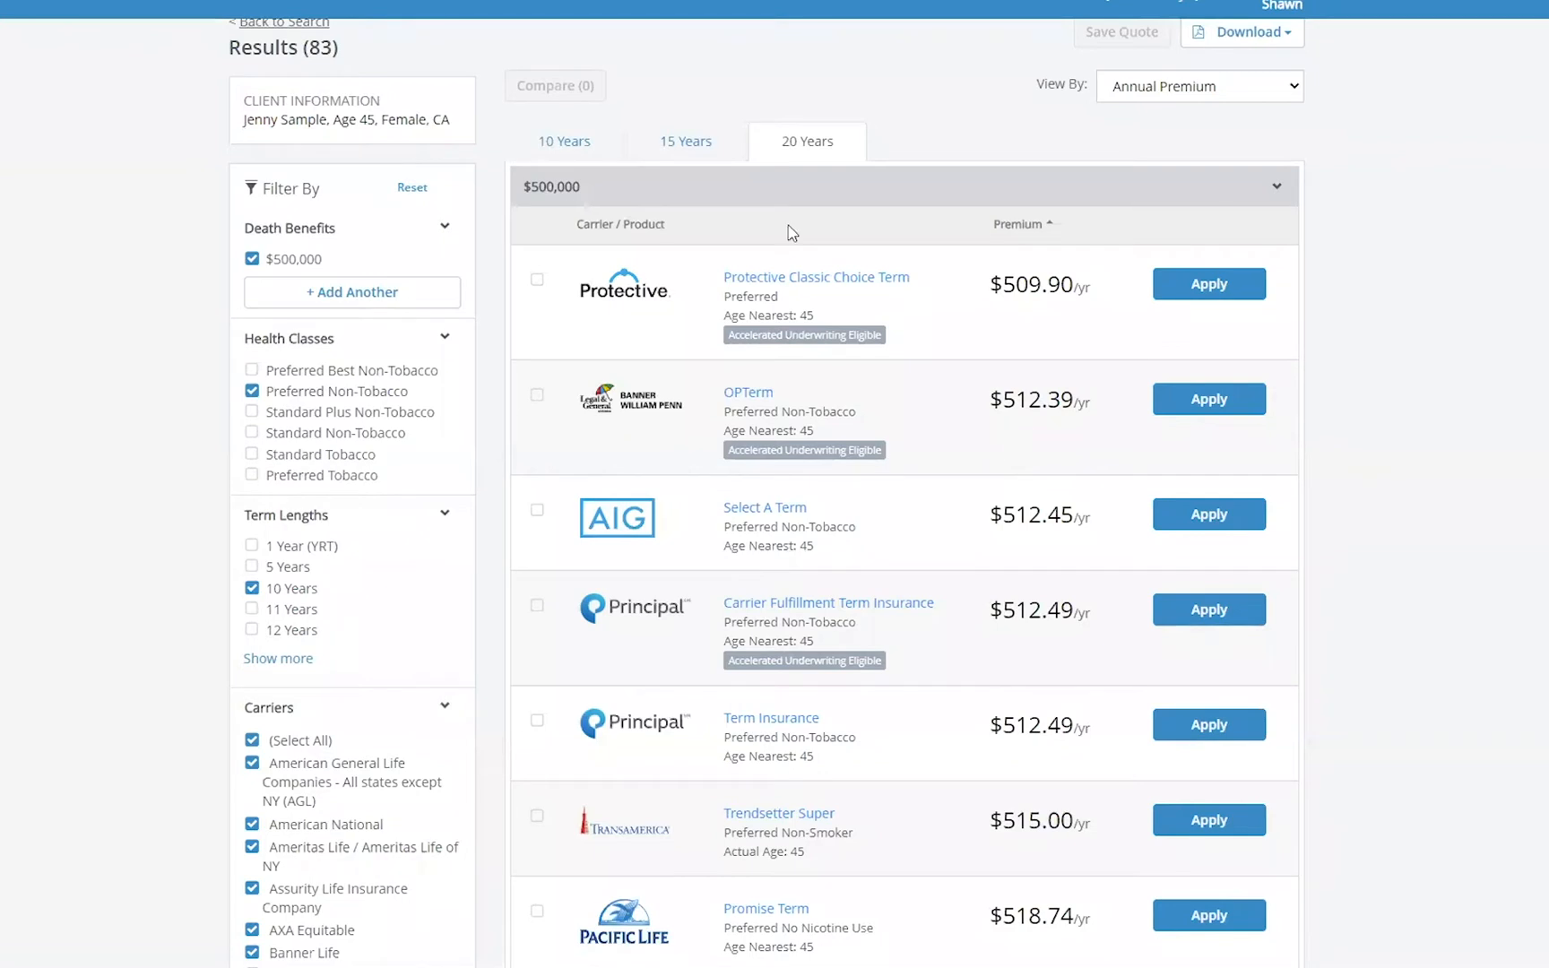
- Add the three lowest-premium 10-year products to the comparison
{"action": "left_click", "coordinate": [572, 146]}
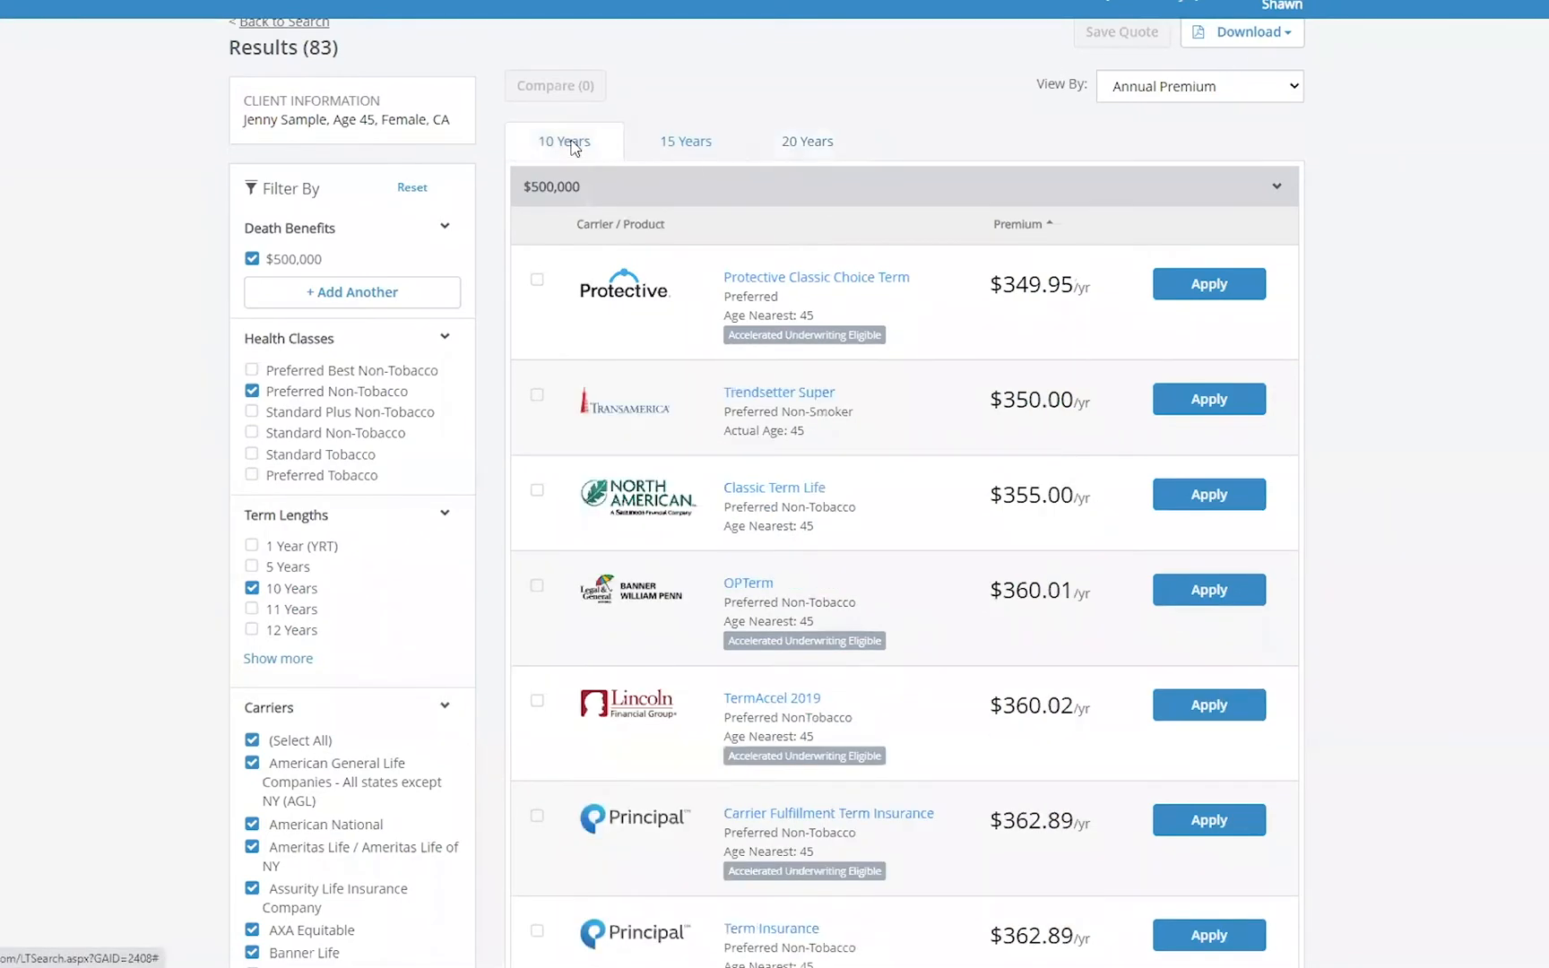
{"action": "left_click", "coordinate": [537, 279]}
{"action": "left_click", "coordinate": [538, 395]}
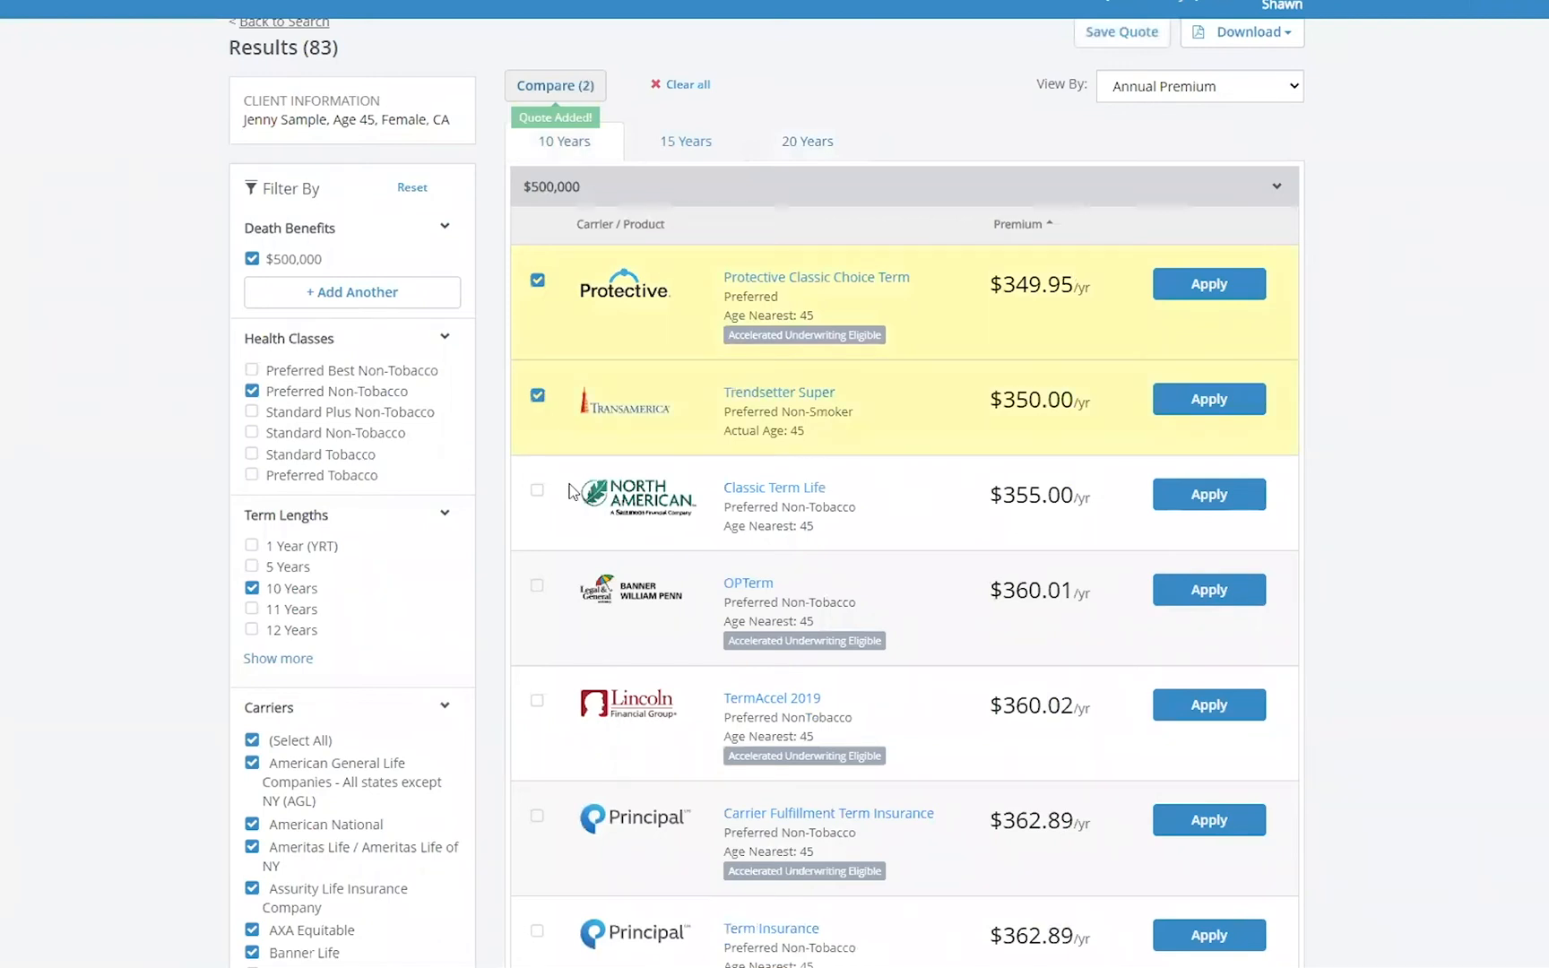
{"action": "left_click", "coordinate": [539, 493]}
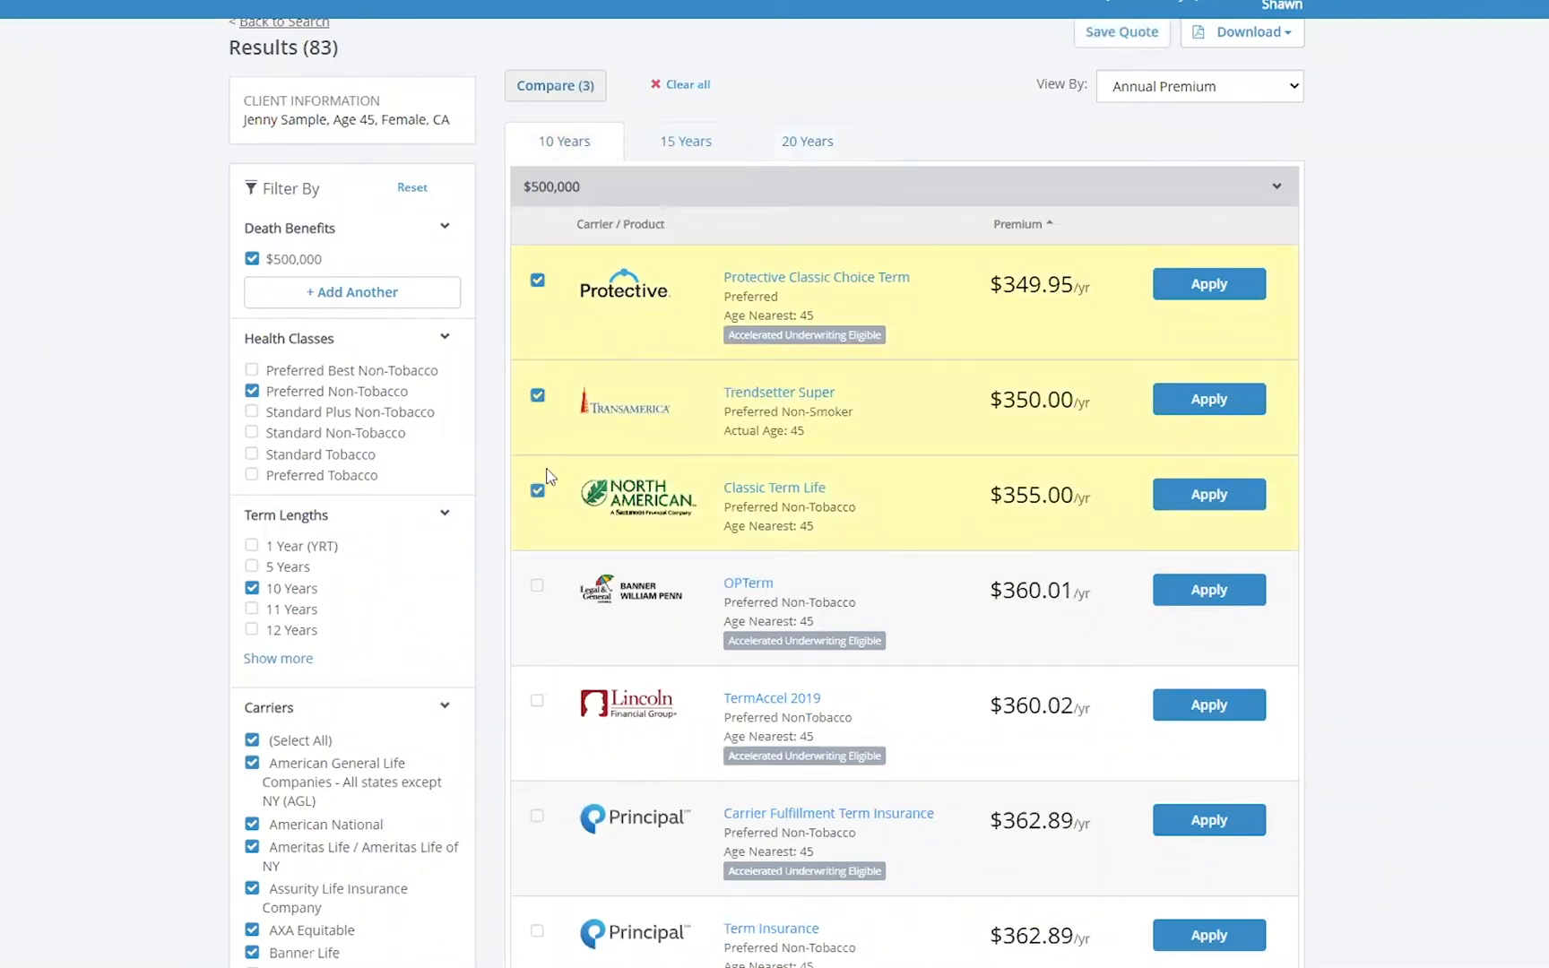
- Add the three lowest-premium 15-year products to the comparison
{"action": "left_click", "coordinate": [700, 139]}
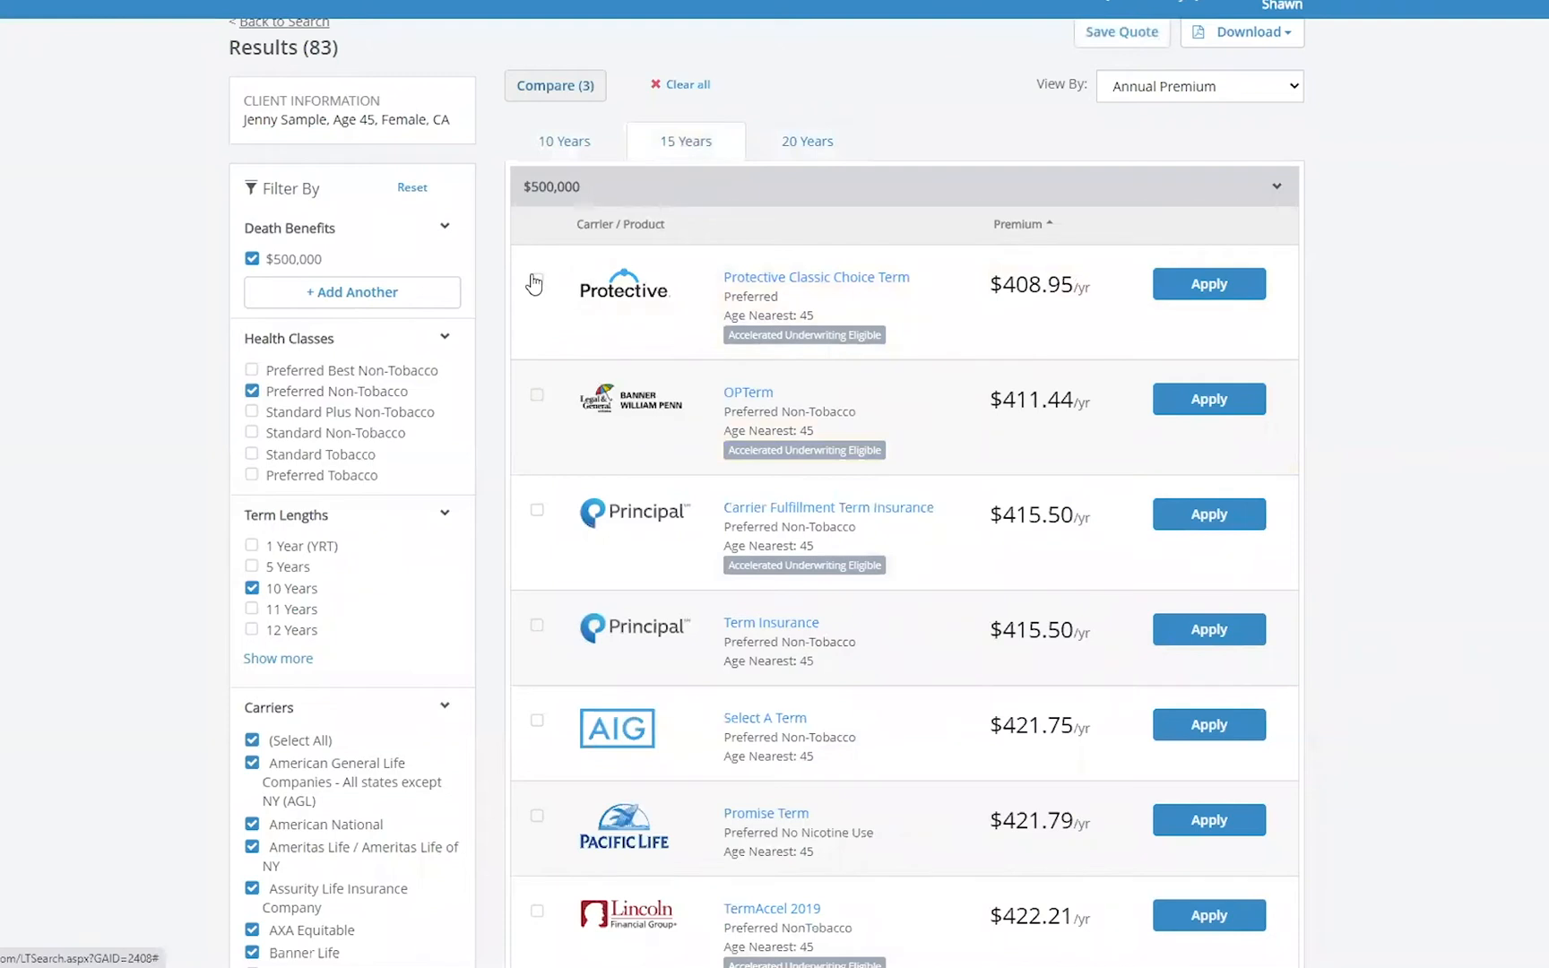
{"action": "left_click", "coordinate": [537, 279]}
{"action": "left_click", "coordinate": [536, 396]}
{"action": "left_click", "coordinate": [537, 510]}
- Add the three lowest-premium 20-year products to the comparison
{"action": "left_click", "coordinate": [823, 153]}
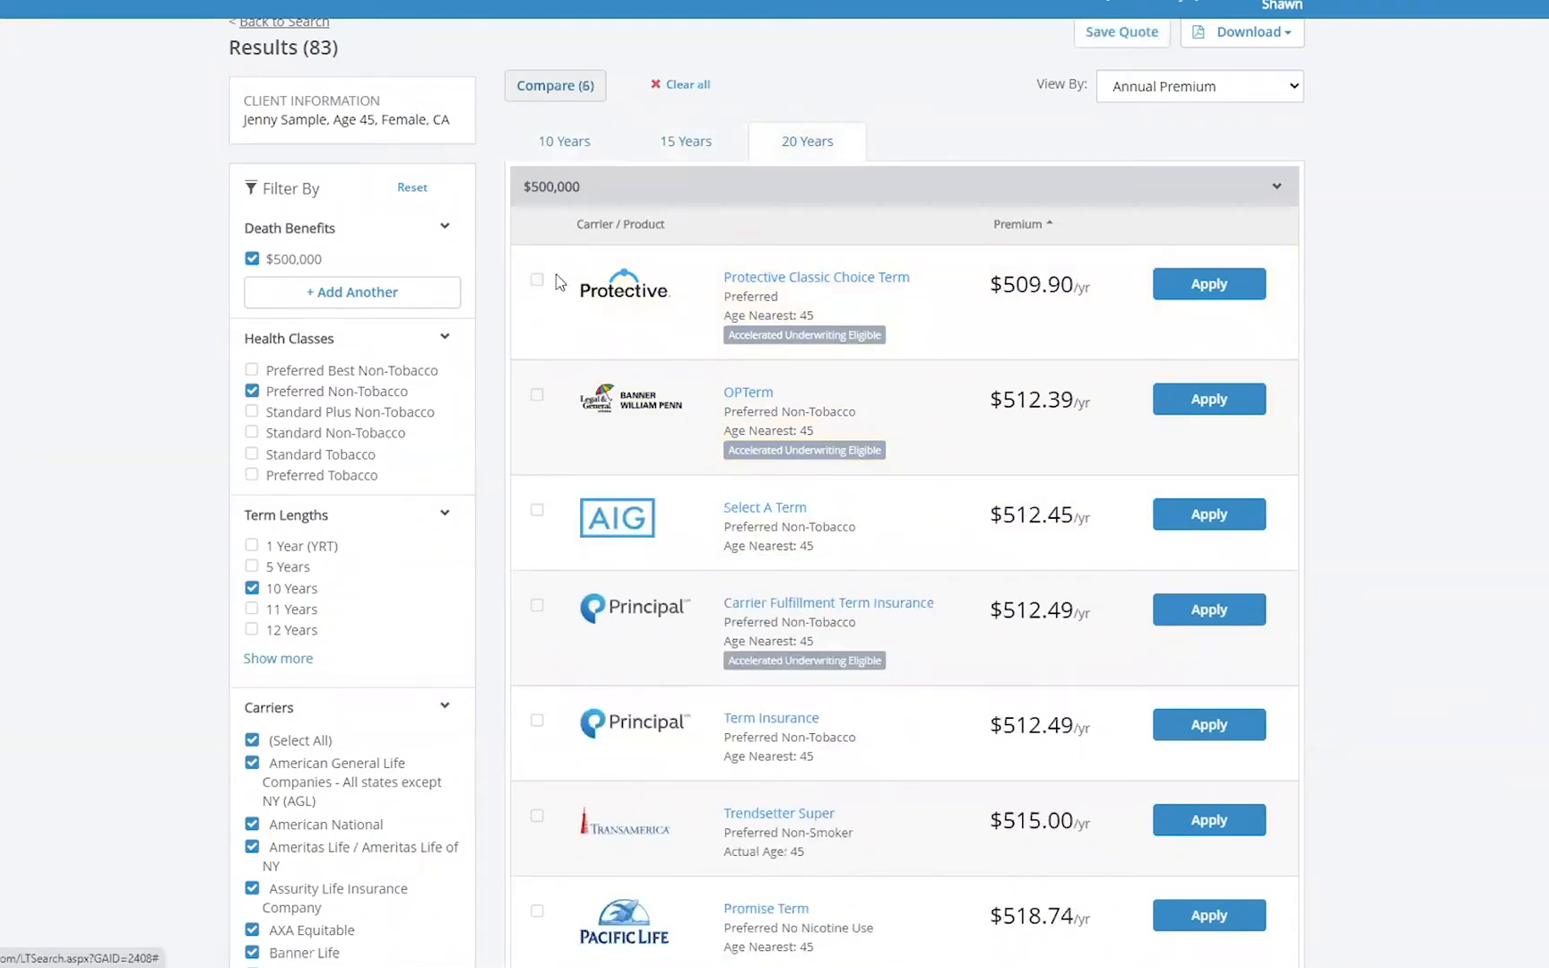
{"action": "left_click", "coordinate": [538, 281]}
{"action": "left_click", "coordinate": [537, 396]}
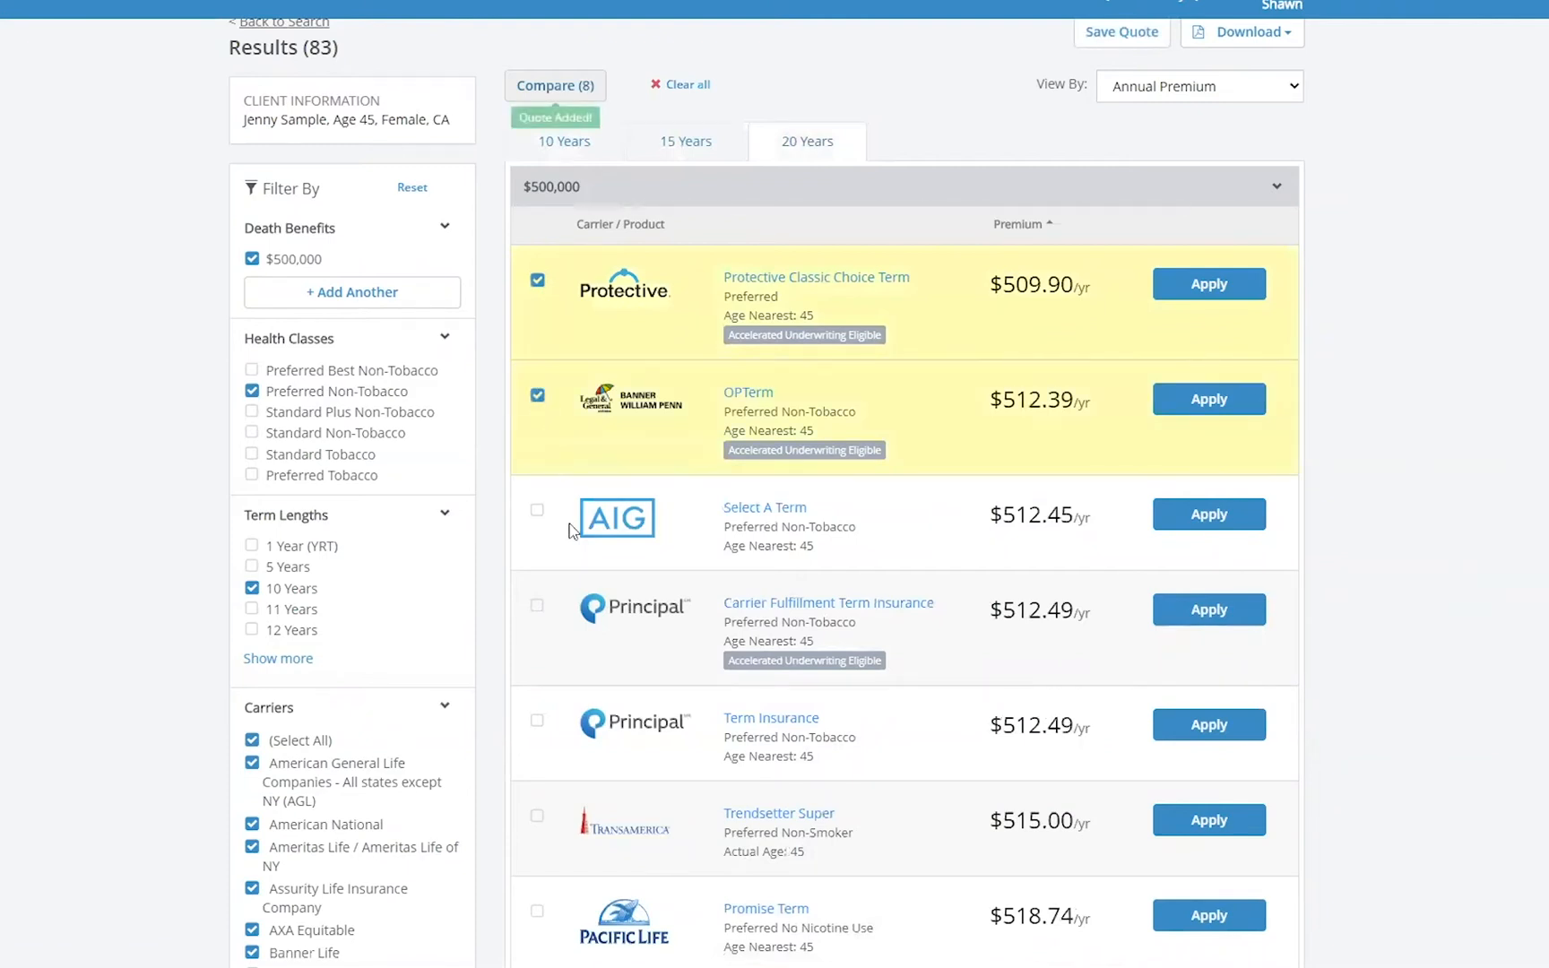
{"action": "left_click", "coordinate": [538, 511]}
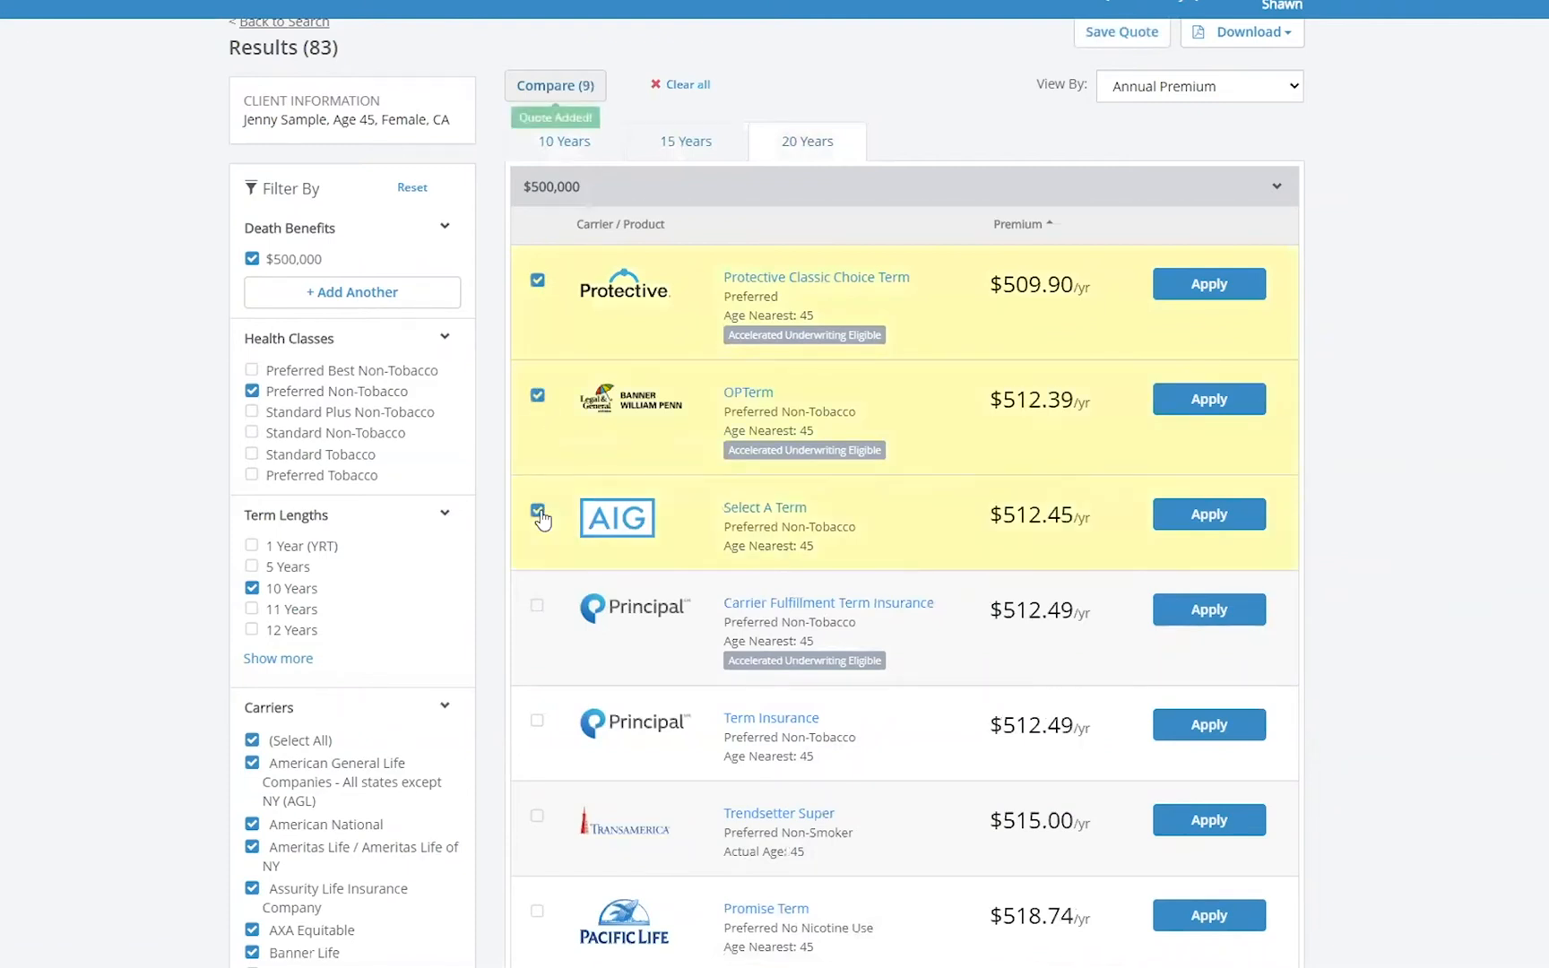
- Download the List Report of the selected products, open it, and close it
{"action": "left_click", "coordinate": [1259, 40]}
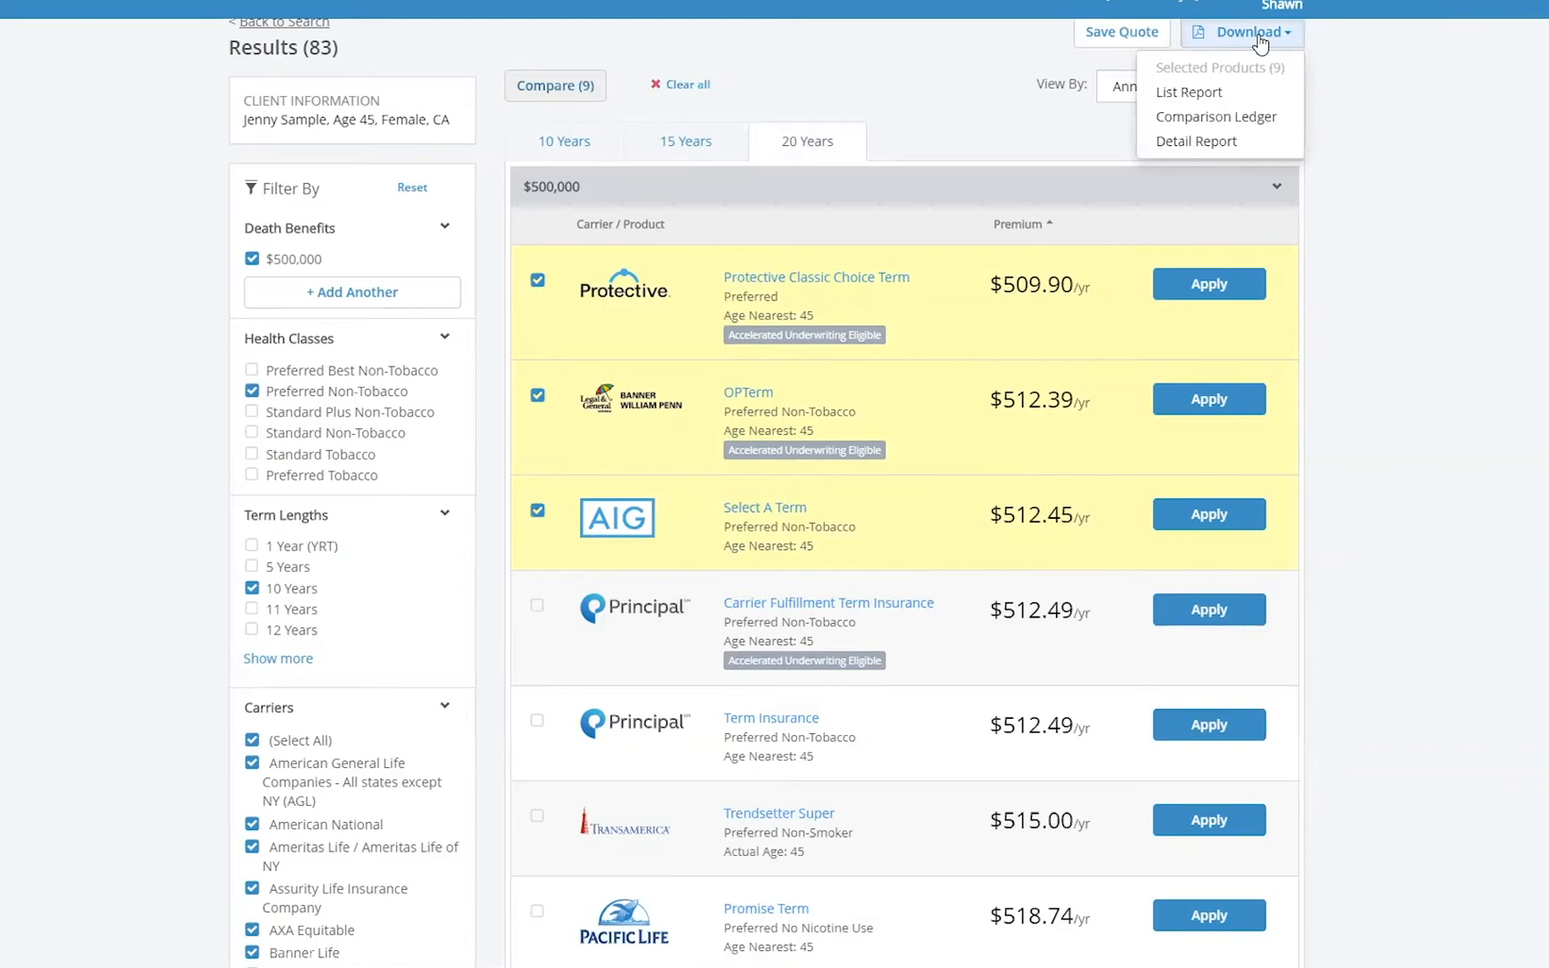
{"action": "left_click", "coordinate": [1200, 94]}
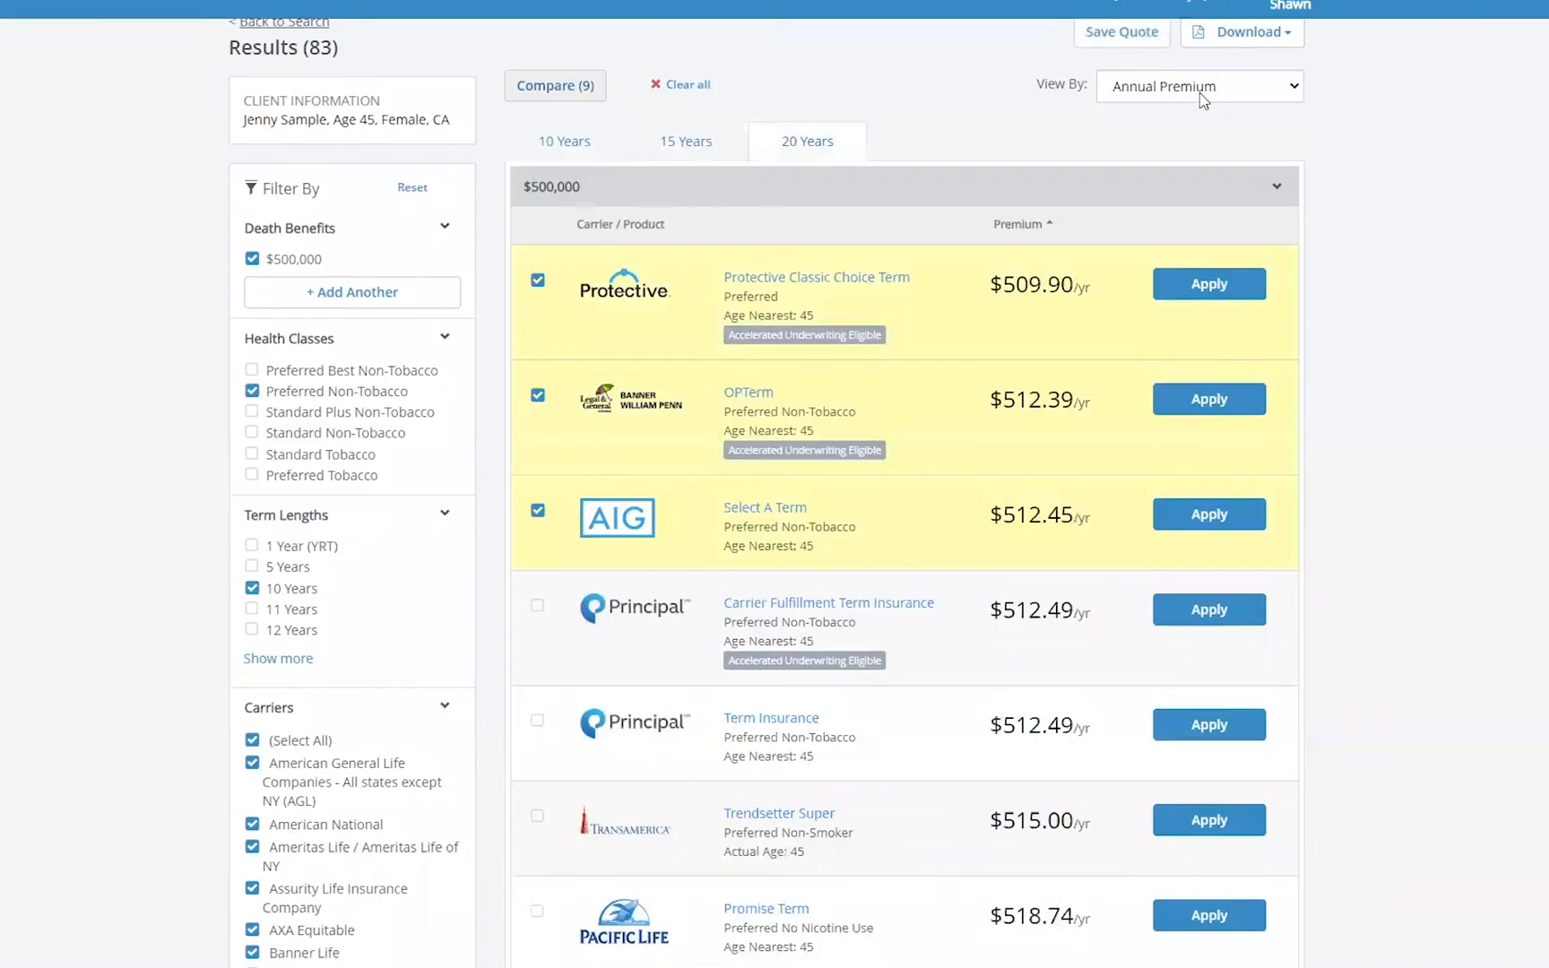
{"action": "left_click", "coordinate": [16, 945]}
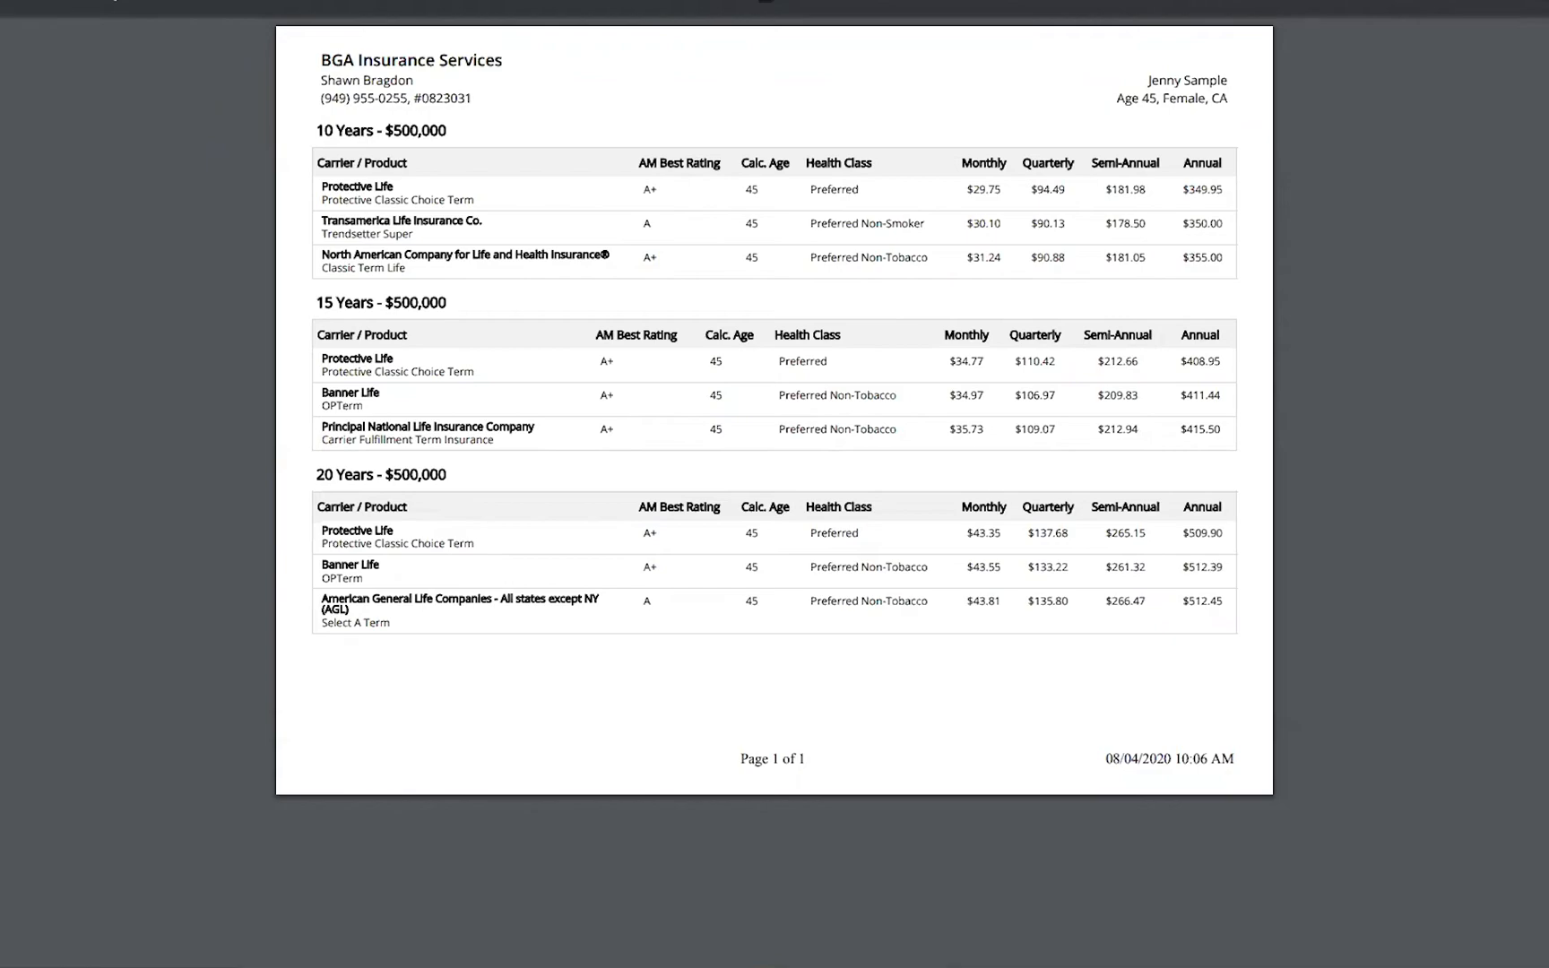
{"action": "key", "text": "ctrl+w"}
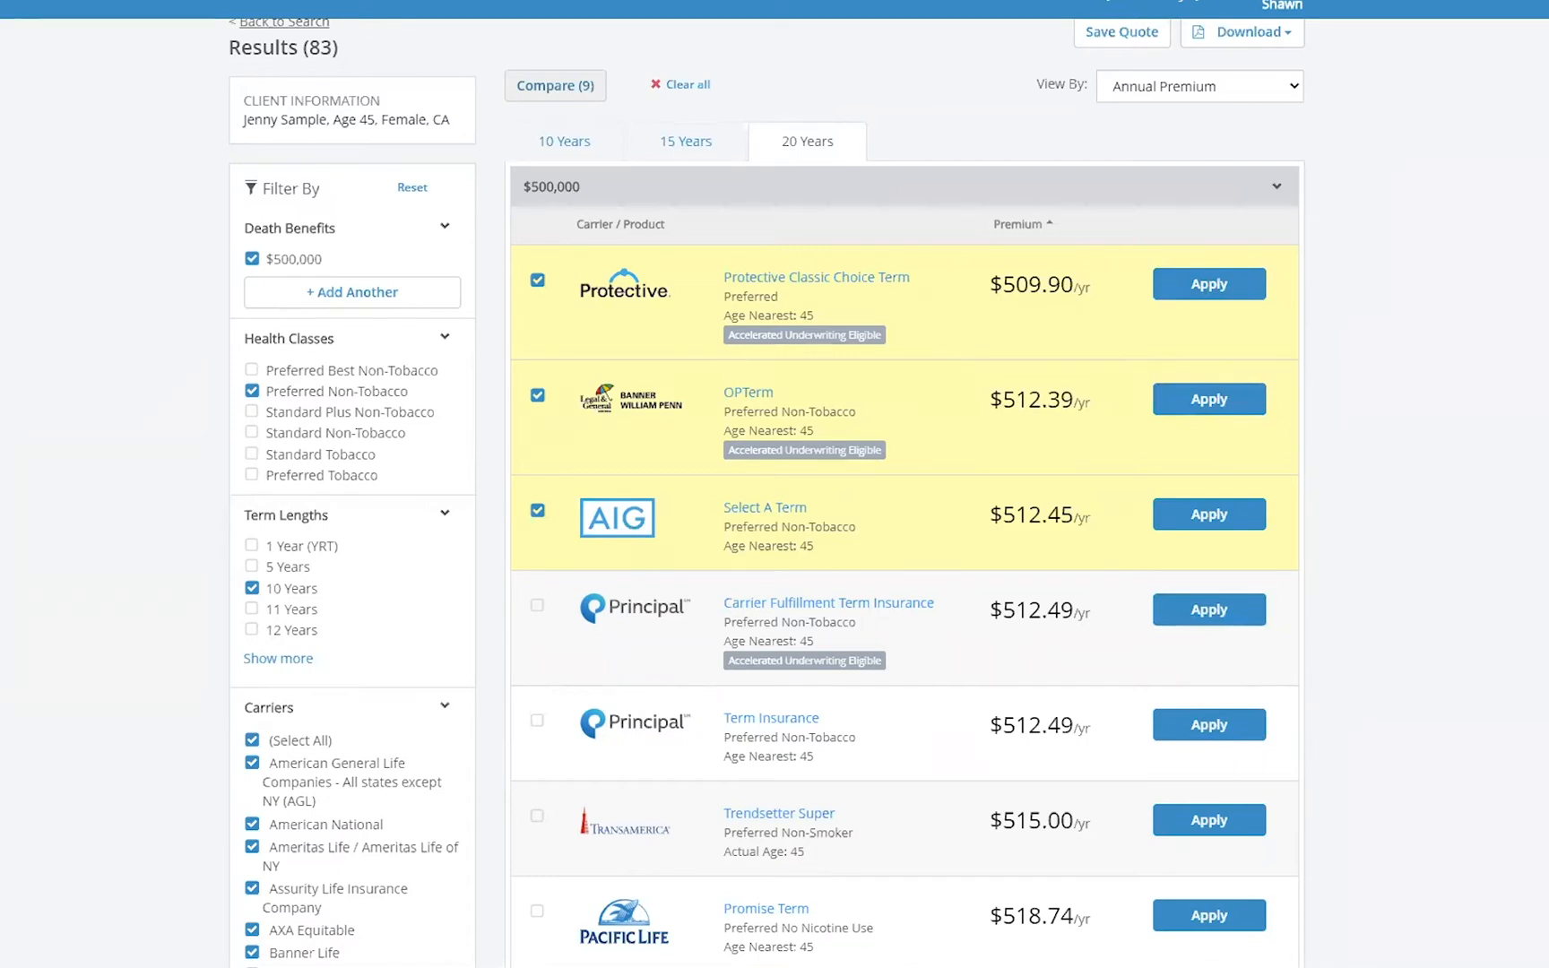
- View the apply options for Protective Classic Choice Term and Banner OPTerm, closing each dialog
{"action": "left_click", "coordinate": [1217, 283]}
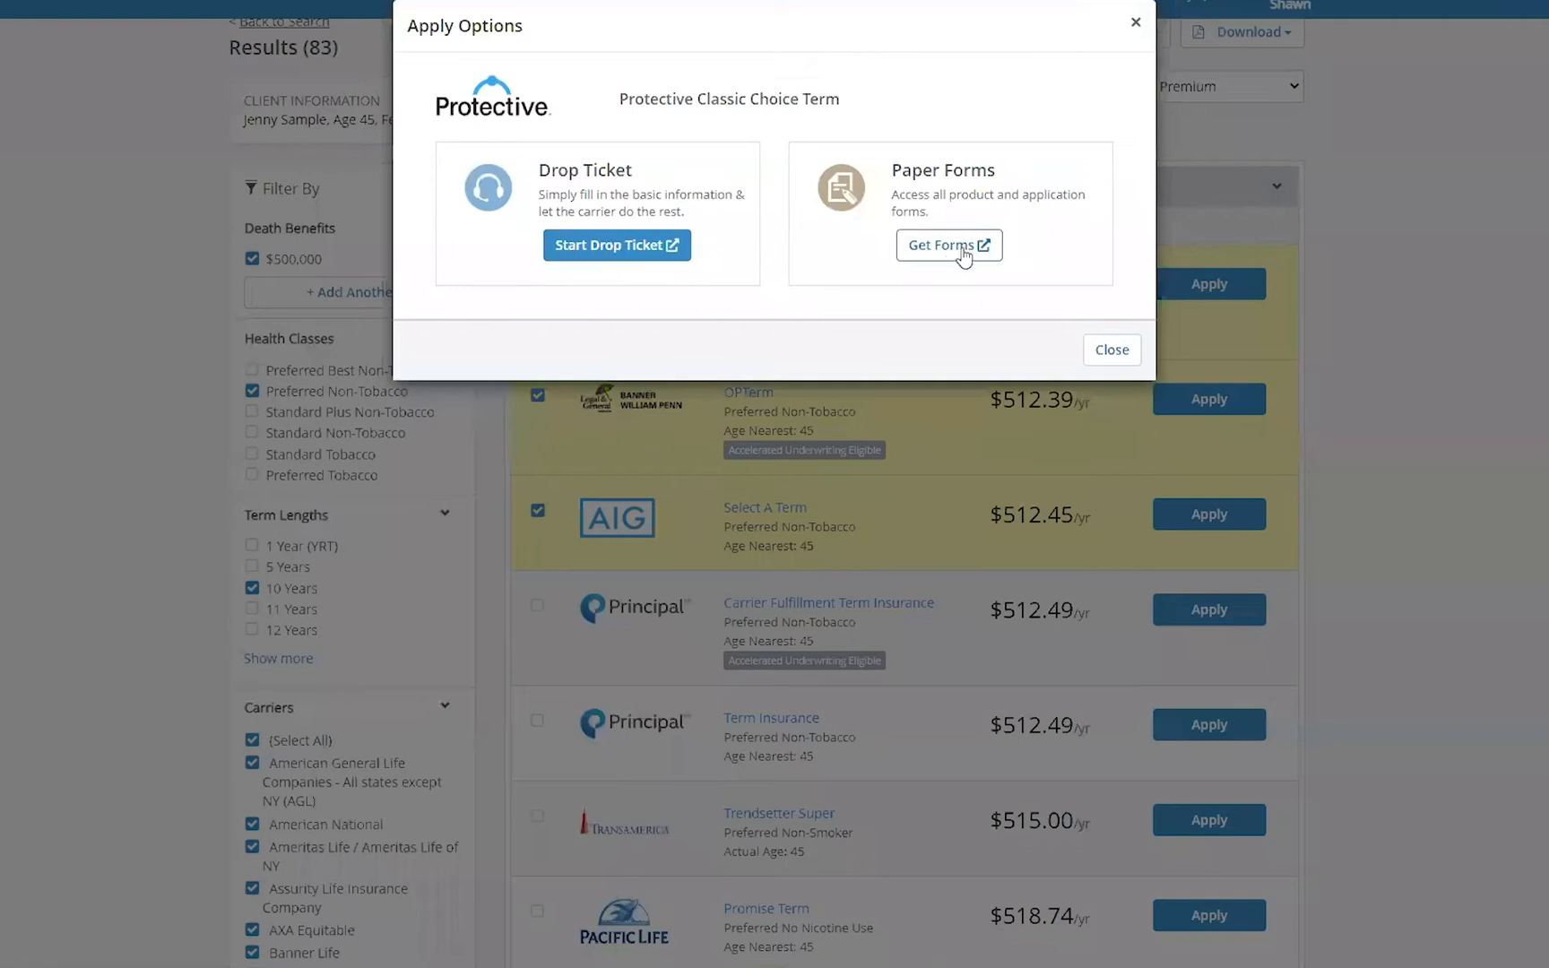
{"action": "left_click", "coordinate": [1117, 349]}
{"action": "left_click", "coordinate": [1233, 400]}
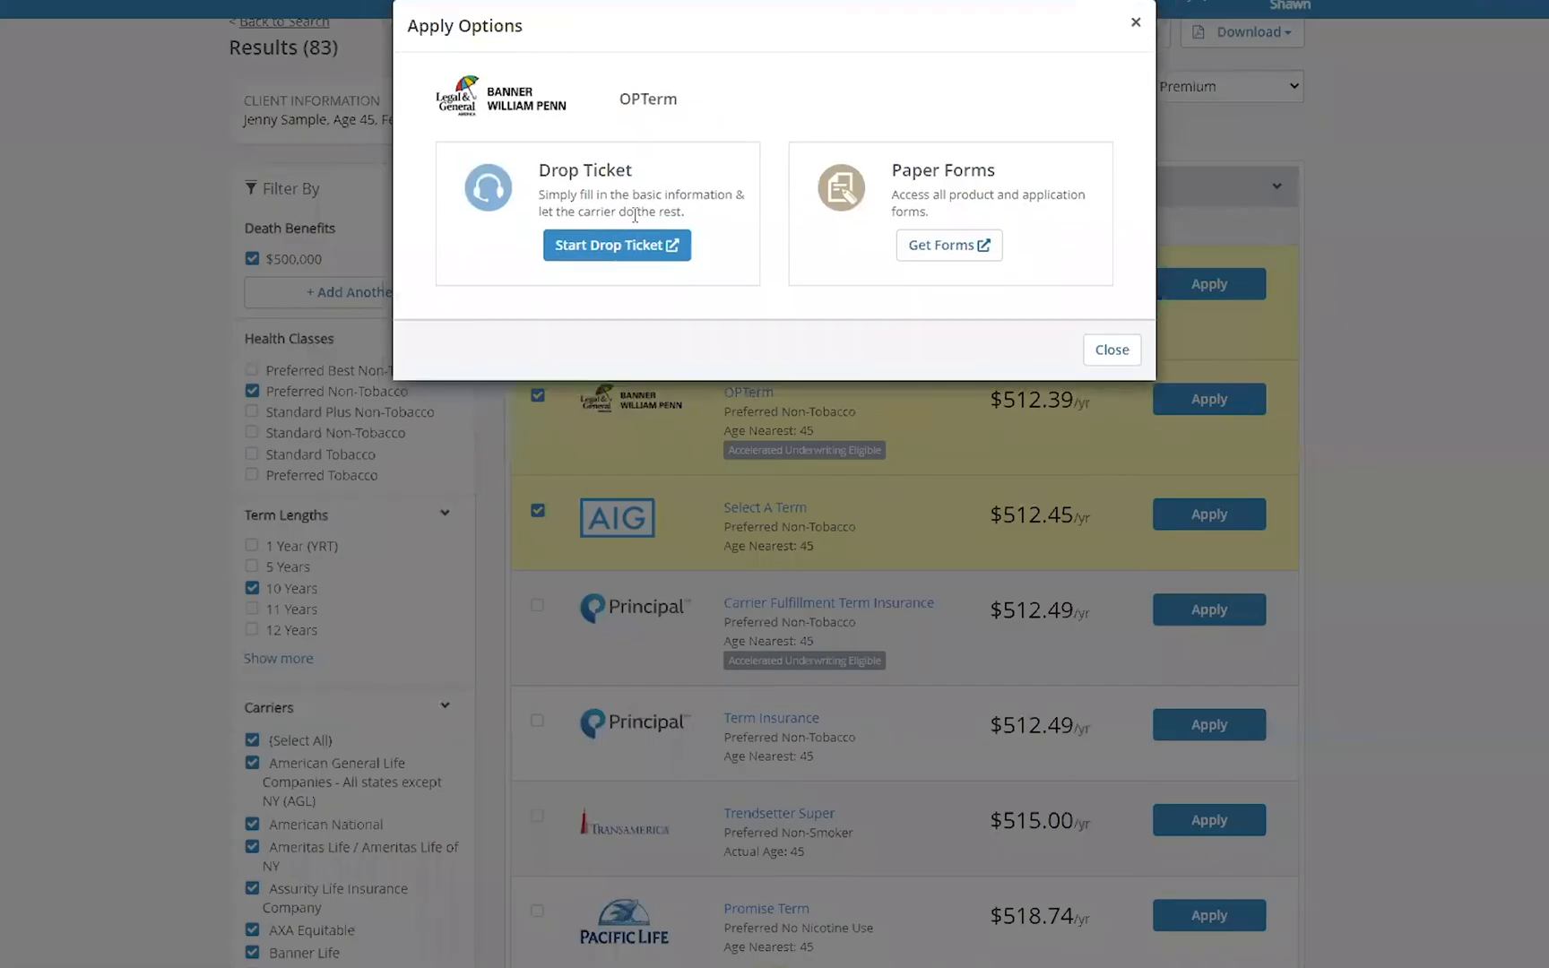
{"action": "left_click", "coordinate": [1132, 20]}
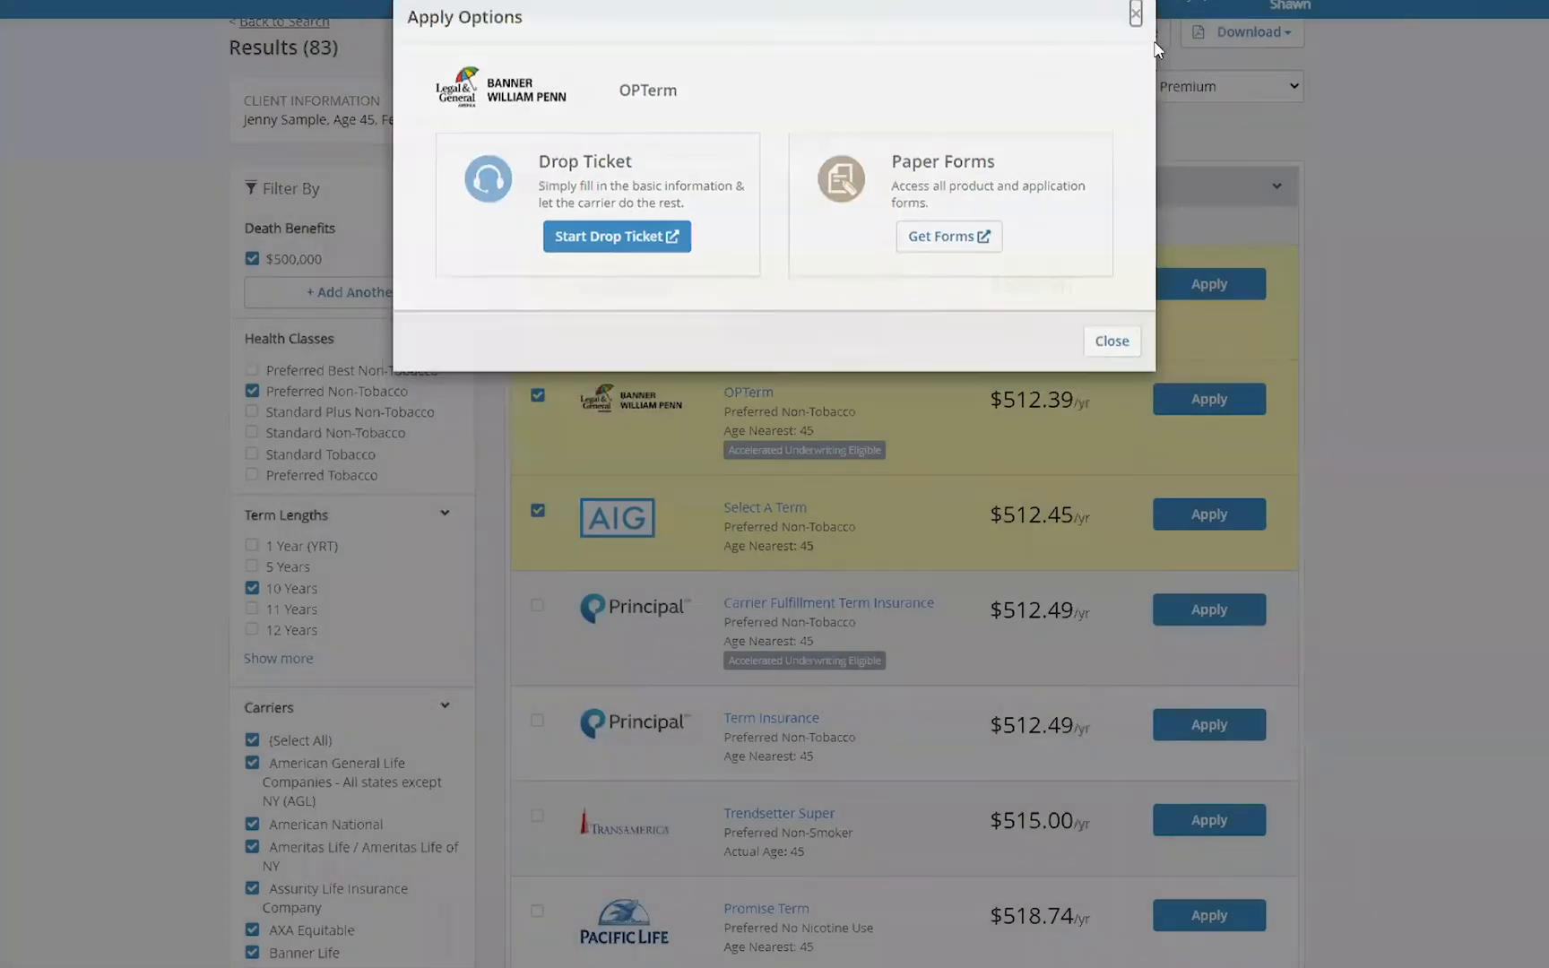
- Start a drop ticket for Principal Carrier Fulfillment Term Insurance and select the Term Drop Ticket product
{"action": "left_click", "coordinate": [1227, 615]}
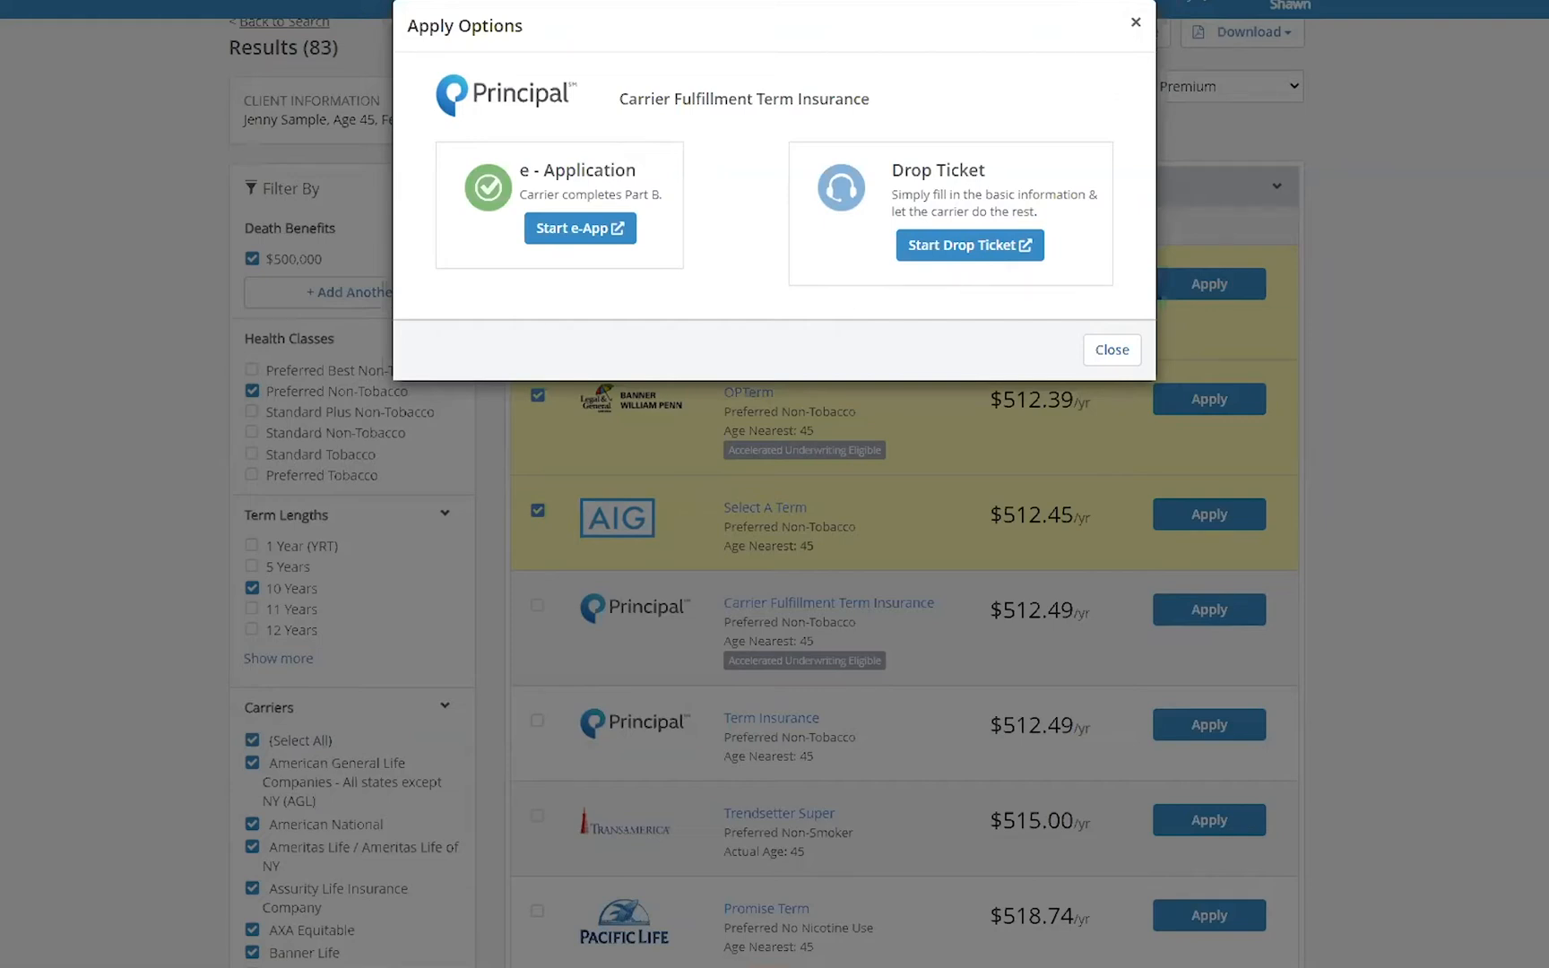
{"action": "left_click", "coordinate": [1006, 247]}
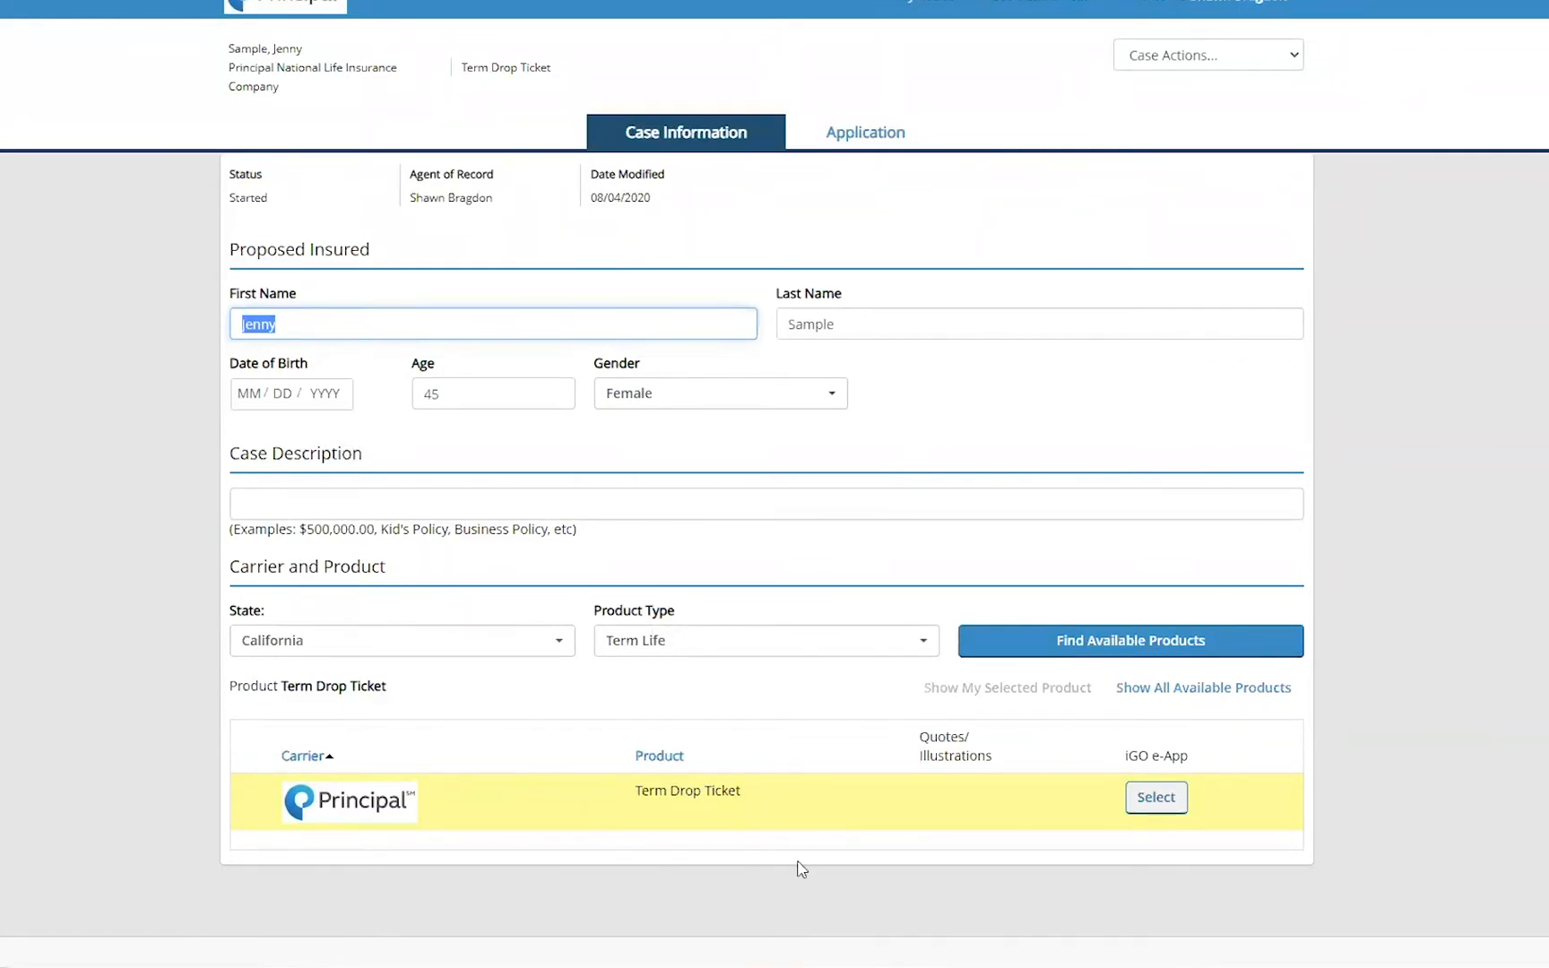
{"action": "left_click", "coordinate": [1166, 805]}
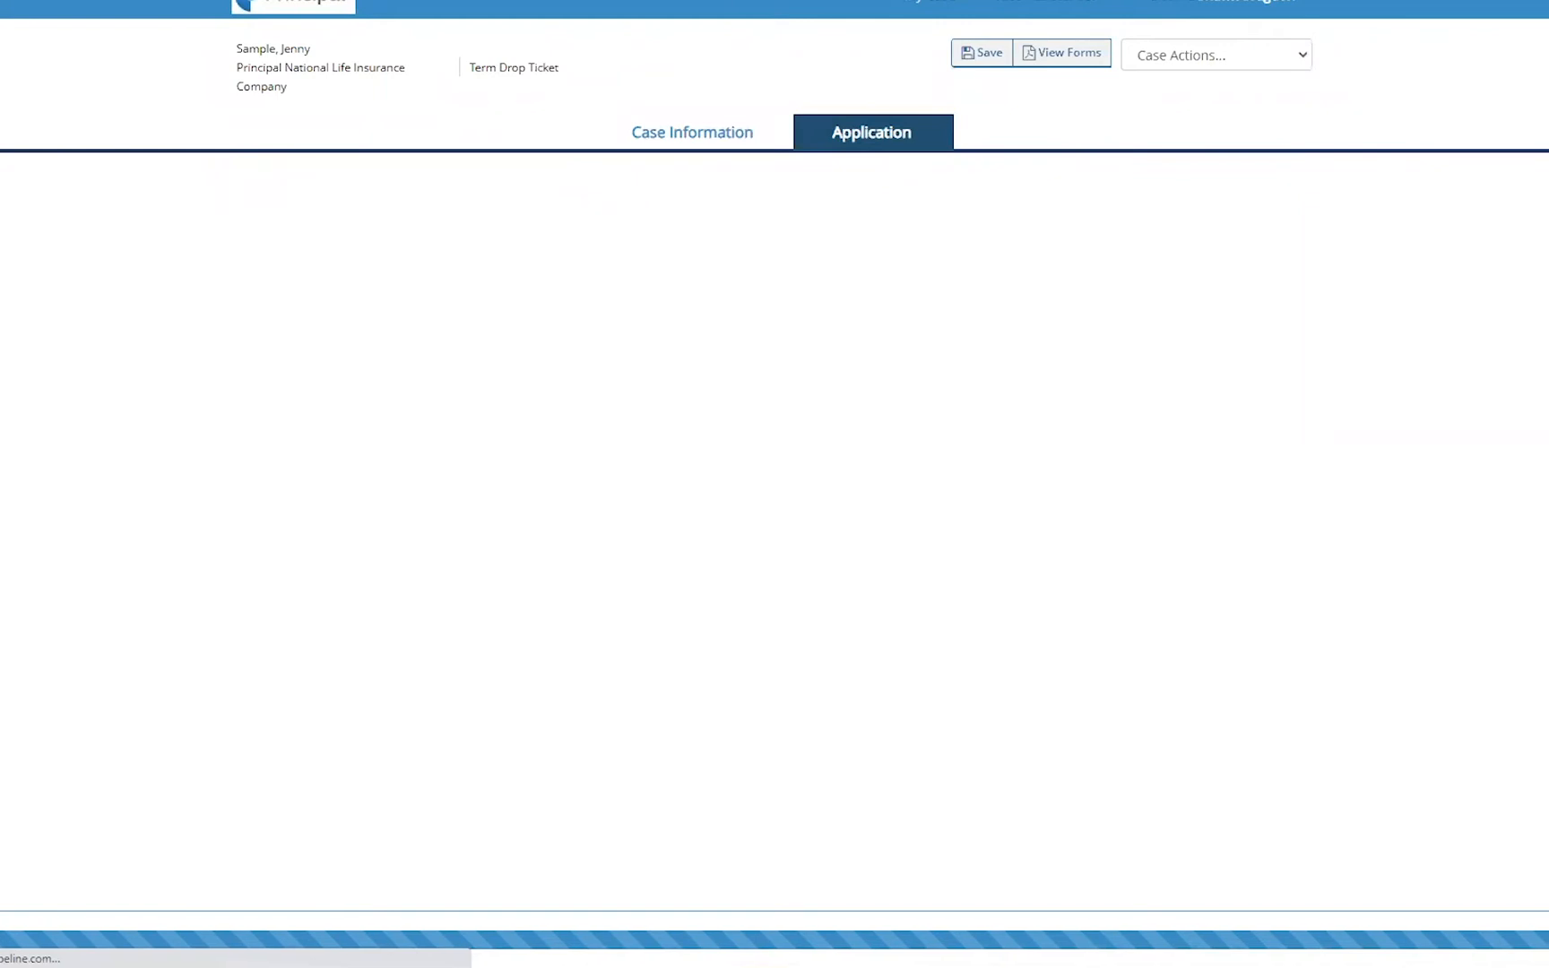
- Answer No to existing insurance and enter the proposed insured's date of birth
{"action": "scroll", "coordinate": [858, 351], "scroll_direction": "down", "scroll_amount": 3}
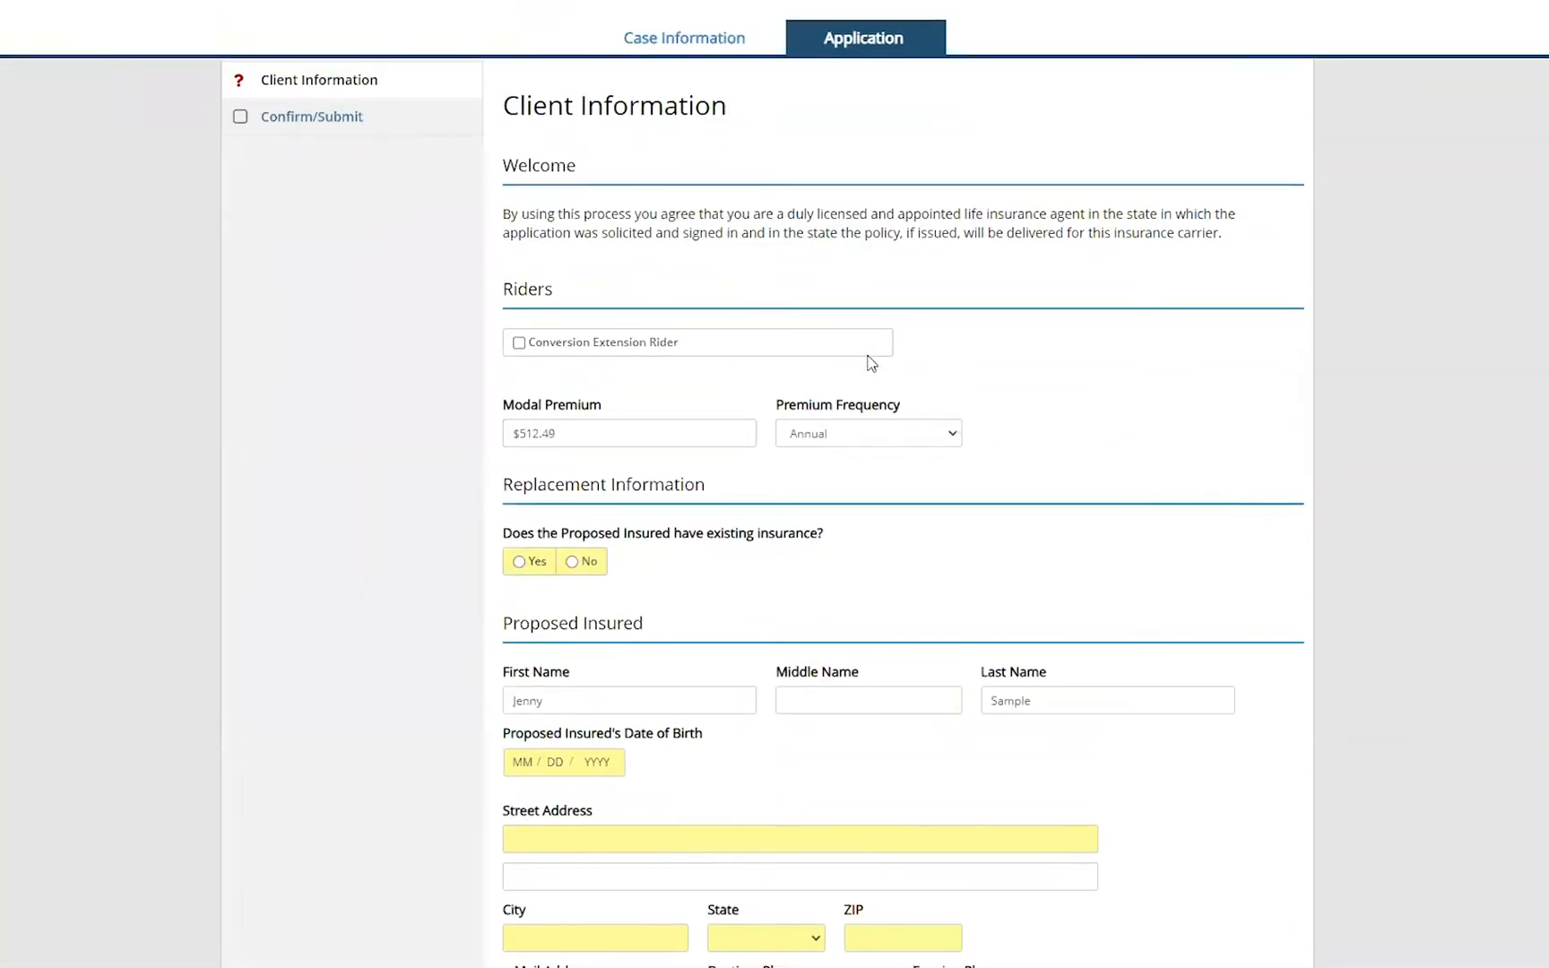
{"action": "scroll", "coordinate": [899, 385], "scroll_direction": "down", "scroll_amount": 1}
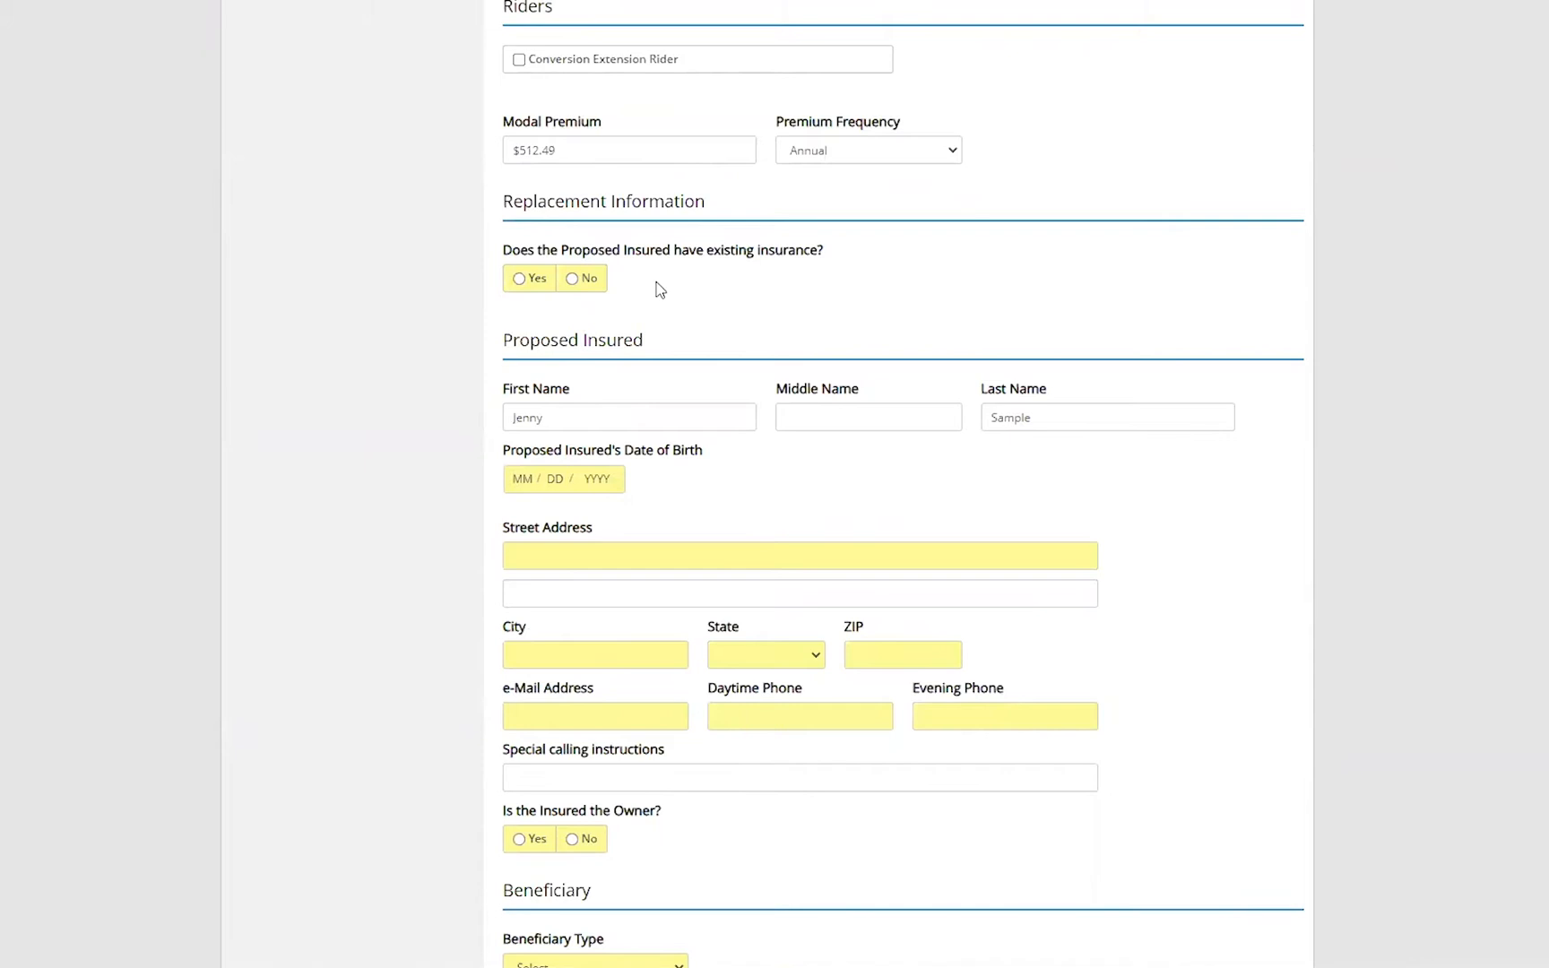
{"action": "left_click", "coordinate": [578, 283]}
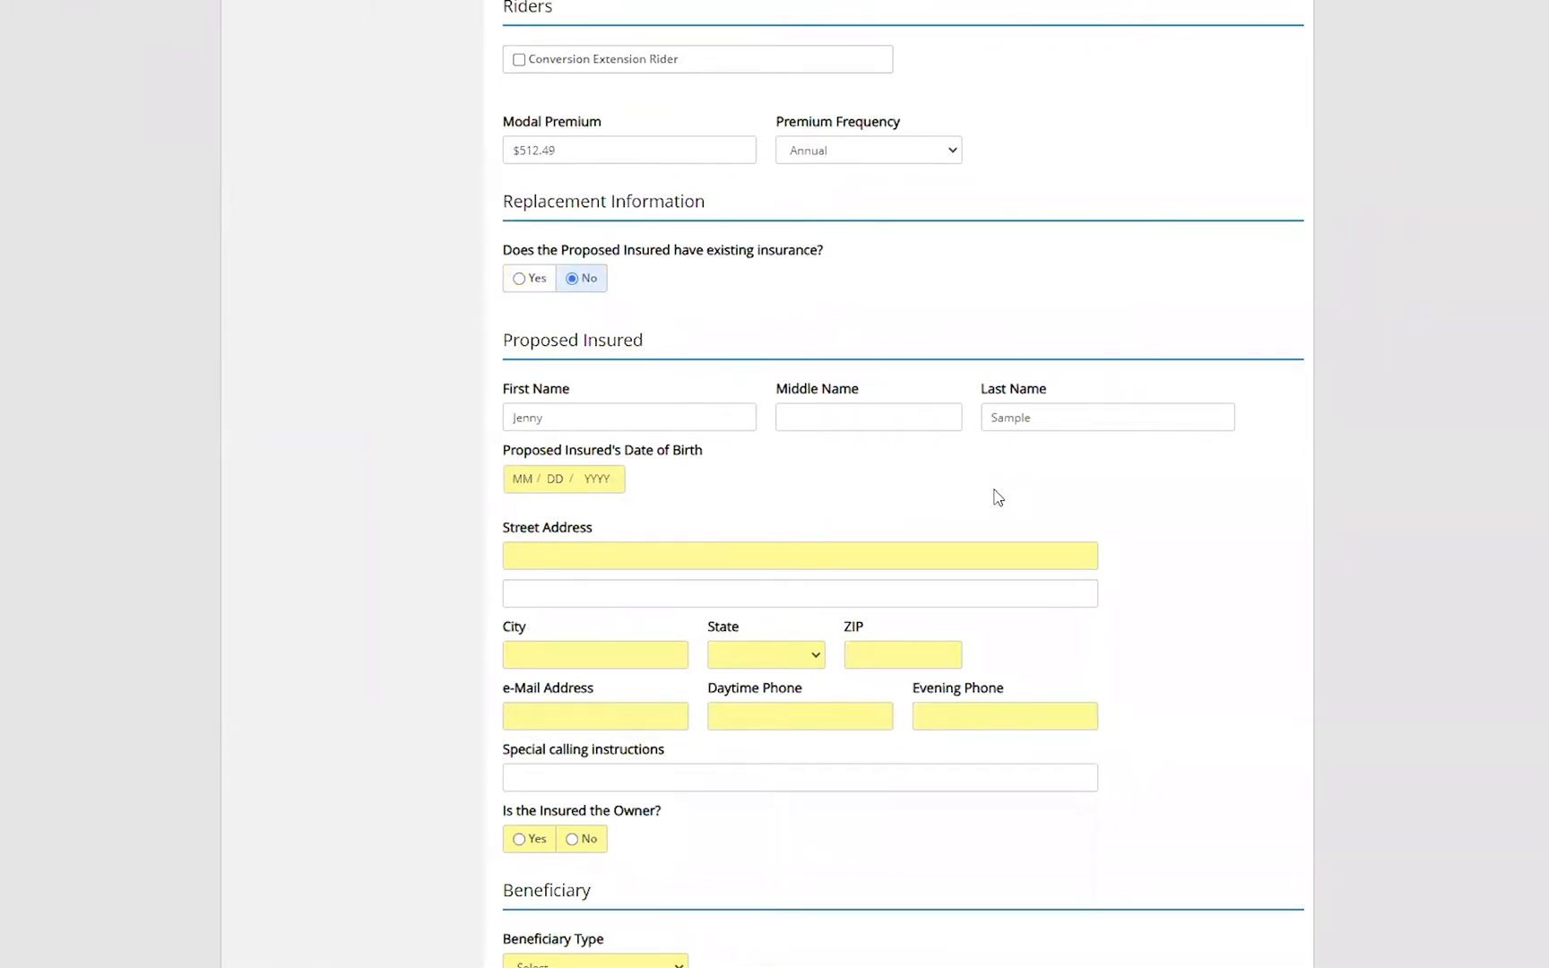
{"action": "left_click", "coordinate": [524, 478]}
{"action": "type", "text": "01"}
{"action": "type", "text": "04197"}
{"action": "type", "text": "5"}
{"action": "key", "text": "Tab"}
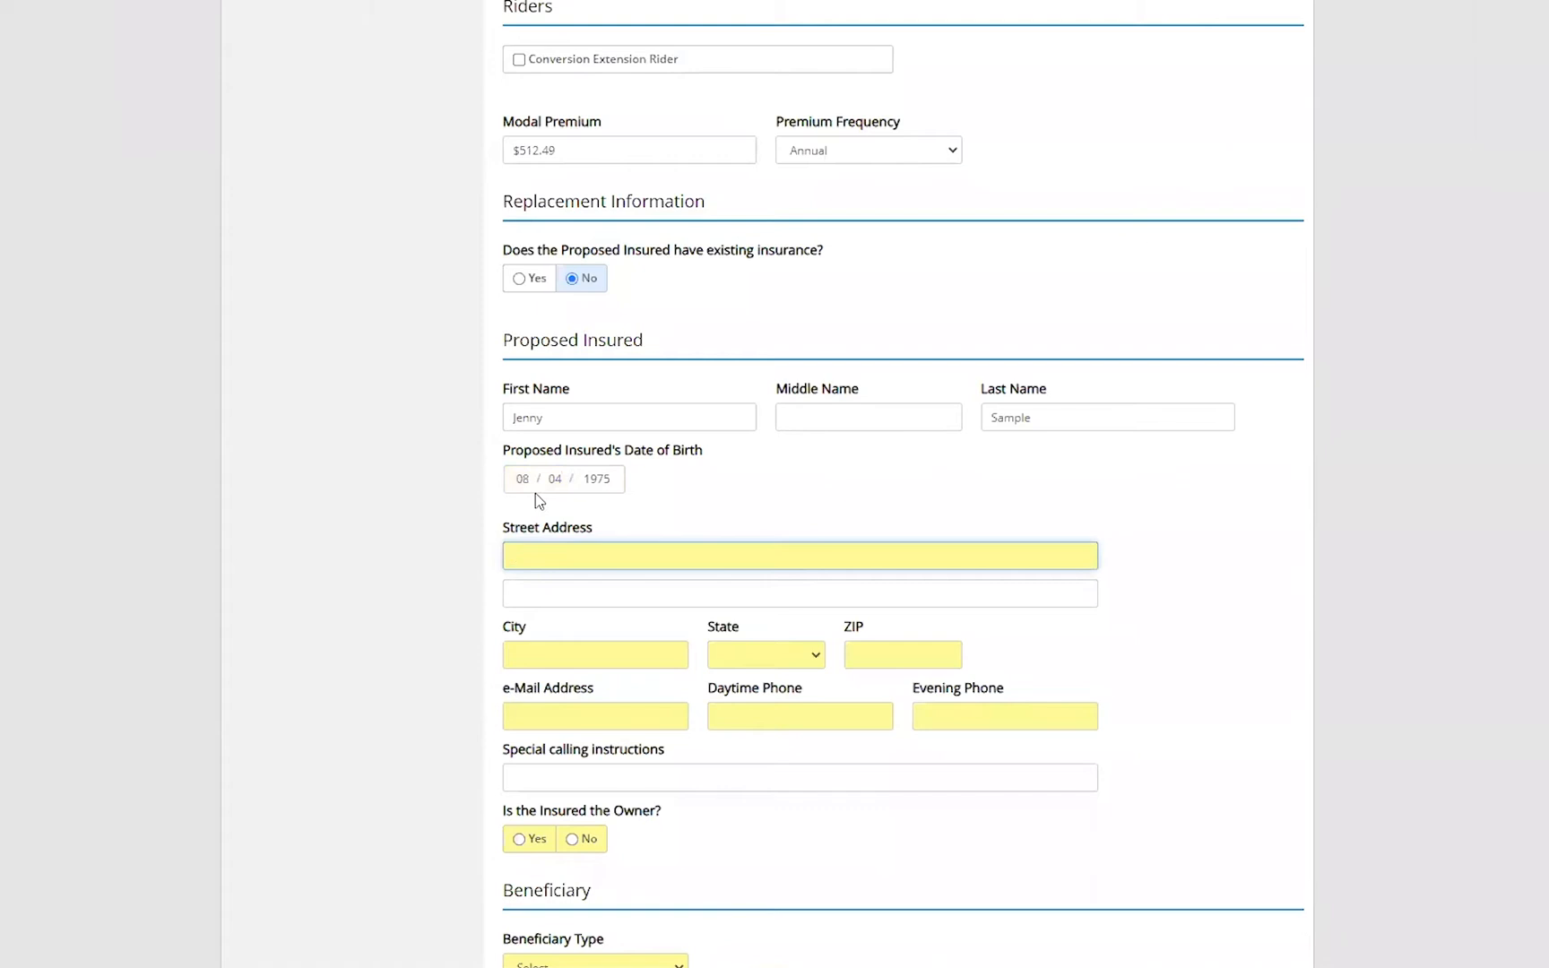
- Fill in the proposed insured's street address
{"action": "type", "text": "123 any"}
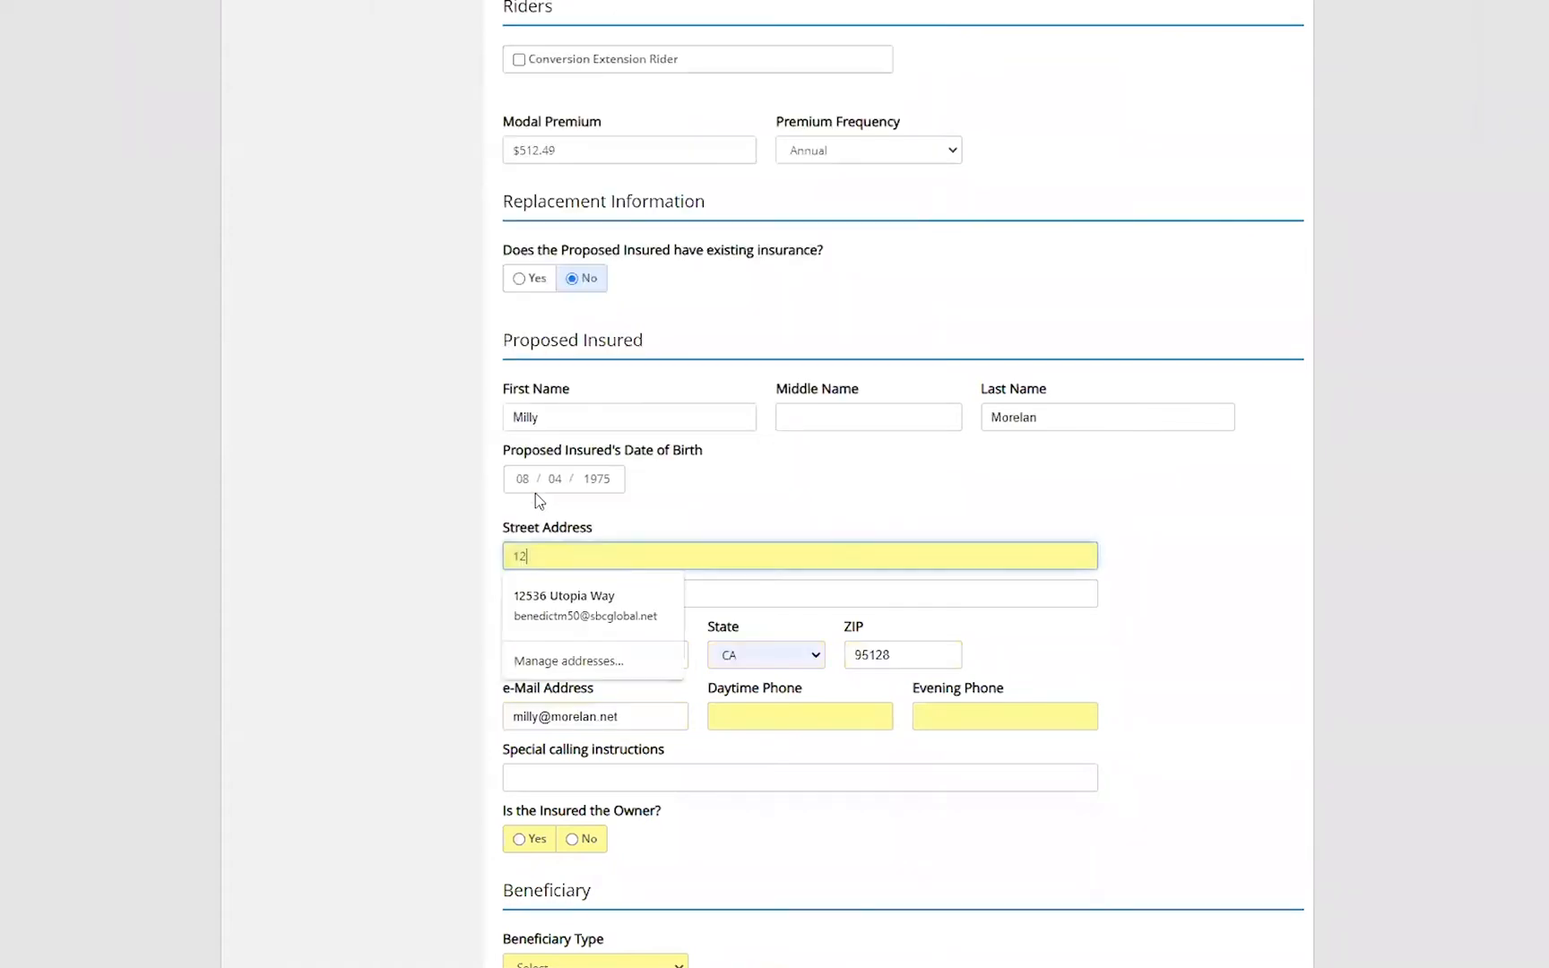
{"action": "key", "text": "BackSpace"}
{"action": "key", "text": "BackSpace"}
{"action": "key", "text": "BackSpace"}
{"action": "type", "text": "sm"}
{"action": "key", "text": "BackSpace"}
{"action": "key", "text": "BackSpace"}
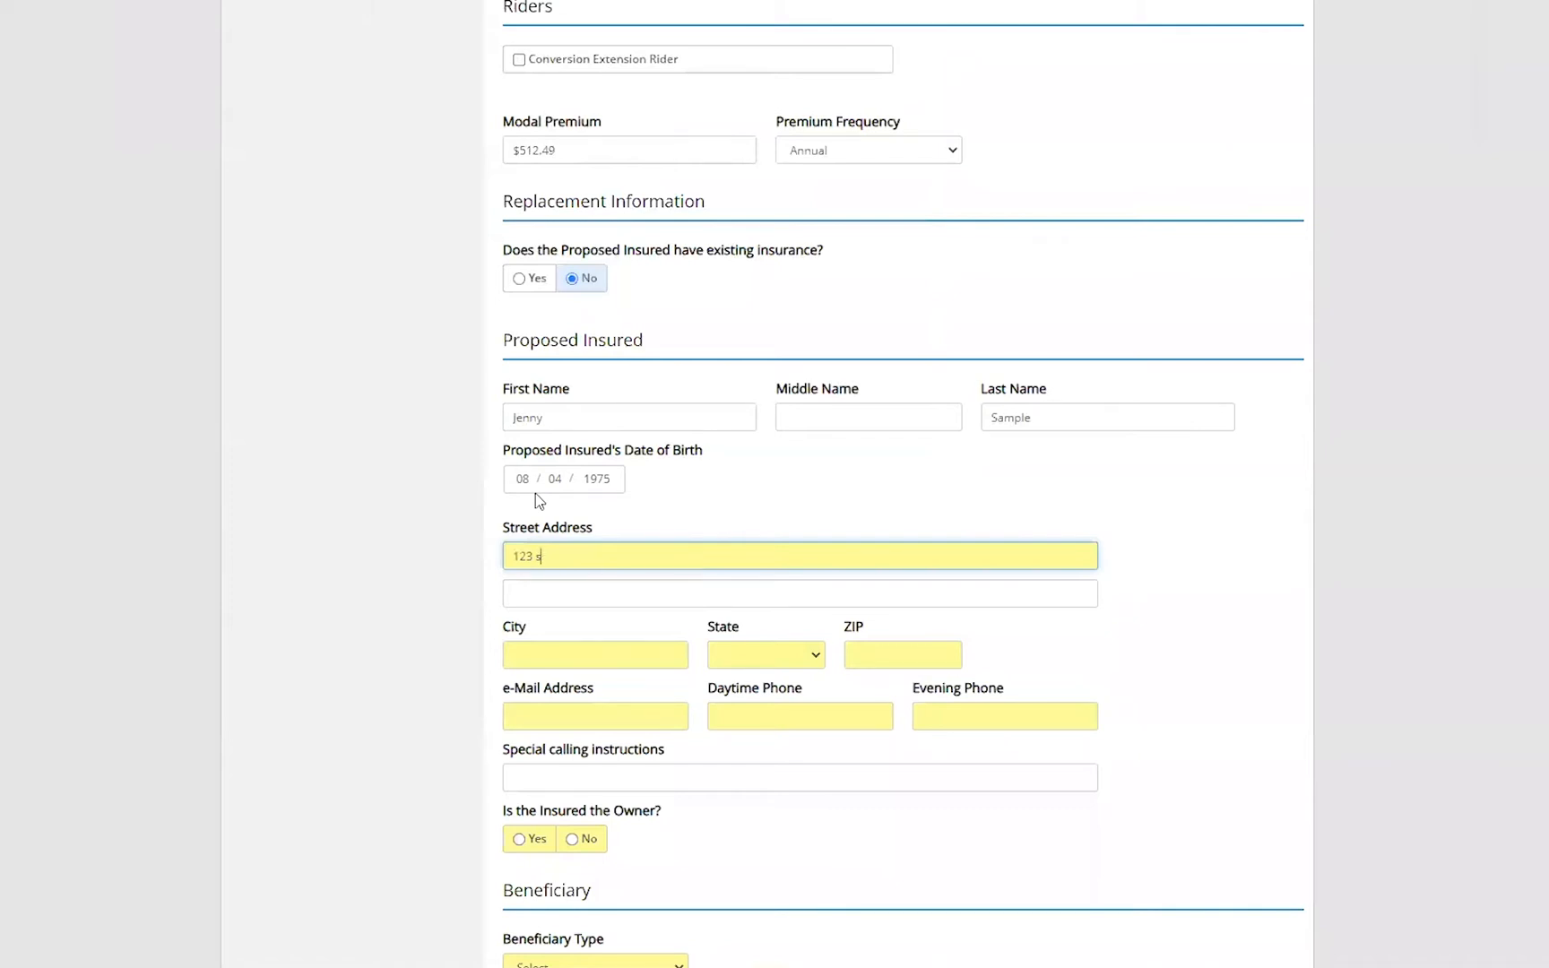
{"action": "type", "text": "anywhere"}
- Enter the insured's city, choose CA as the state, and fill in the ZIP code
{"action": "left_click", "coordinate": [552, 653]}
{"action": "type", "text": "co"}
{"action": "key", "text": "BackSpace"}
{"action": "type", "text": "osta mesa"}
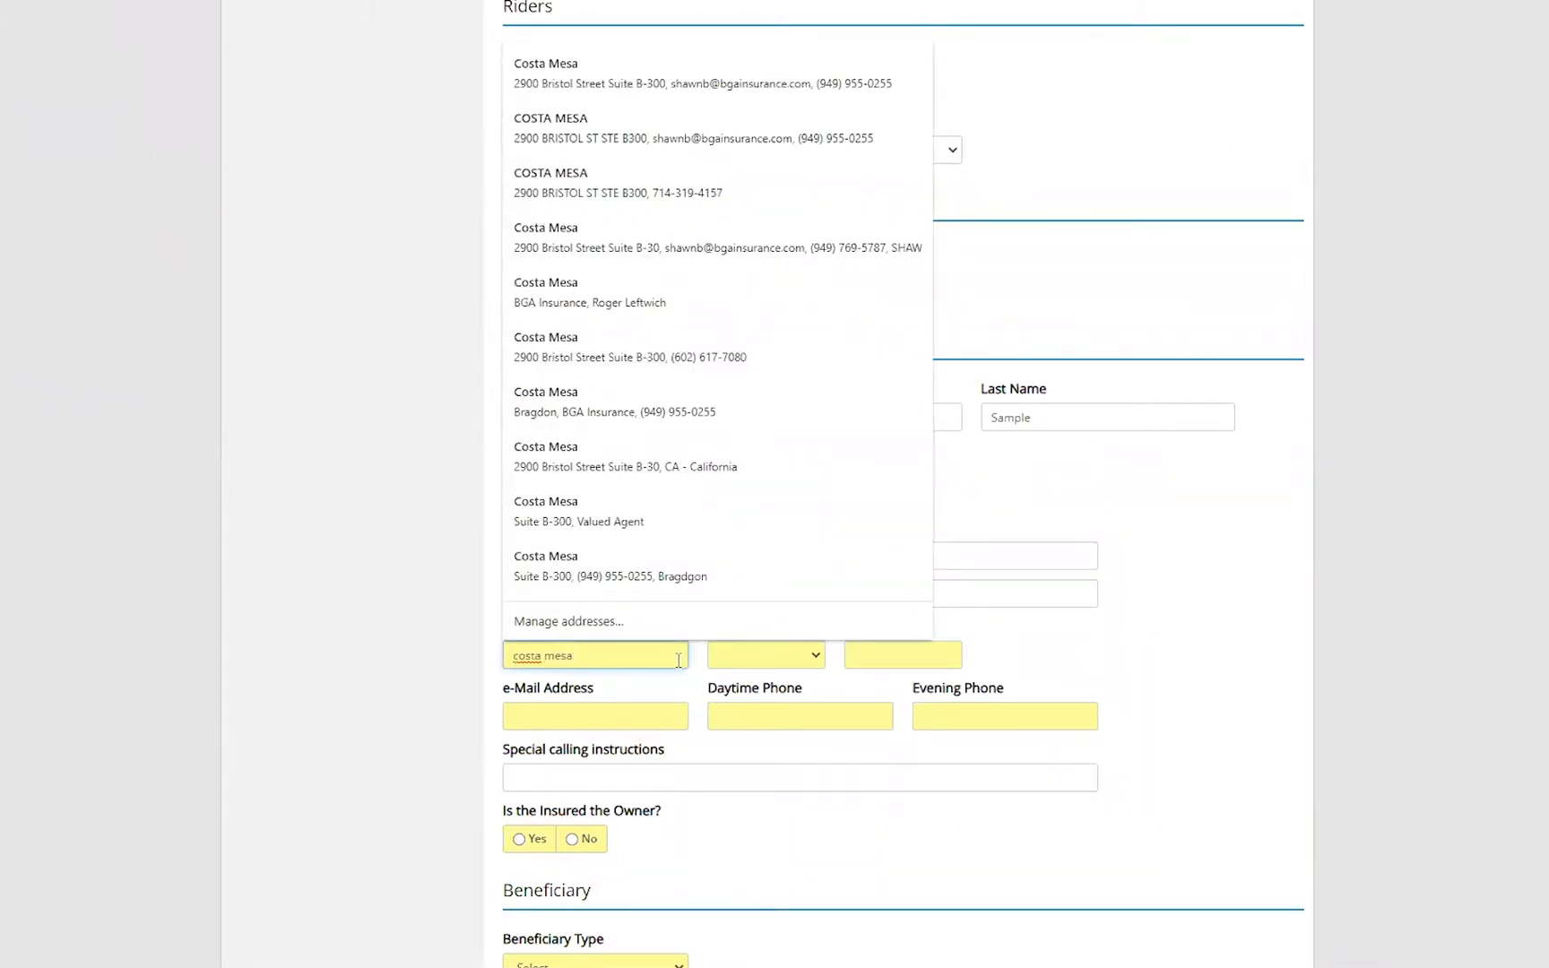
{"action": "left_click", "coordinate": [776, 661]}
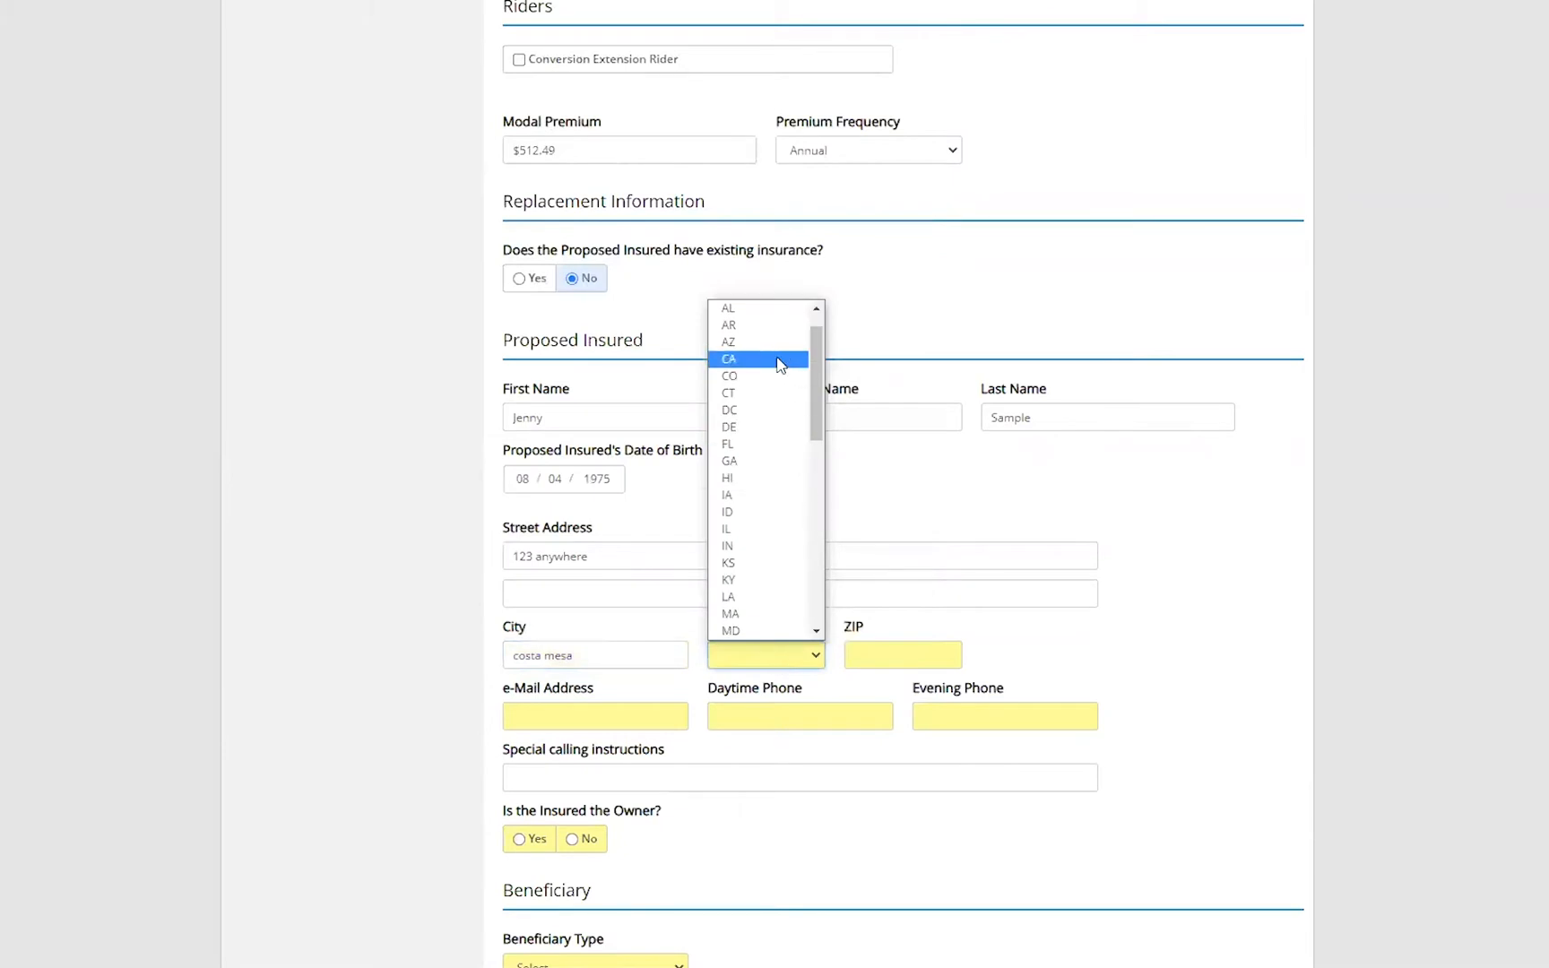
{"action": "left_click", "coordinate": [777, 359]}
{"action": "left_click", "coordinate": [892, 660]}
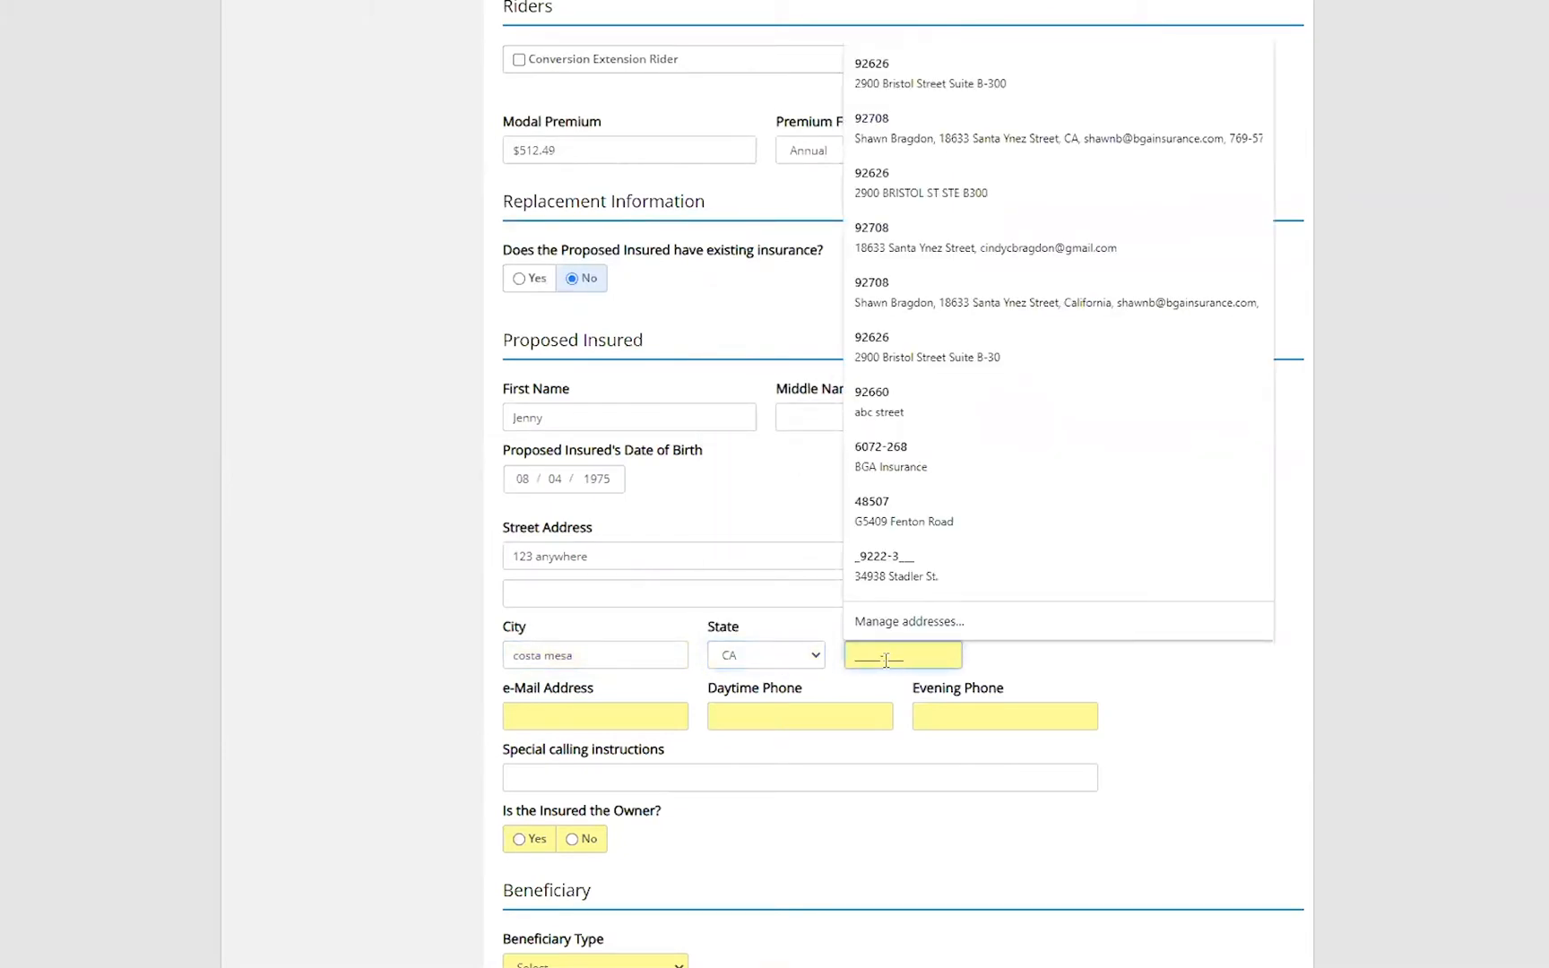
{"action": "type", "text": "92626-"}
- Fill in the insured's e-mail address
{"action": "key", "text": "Tab"}
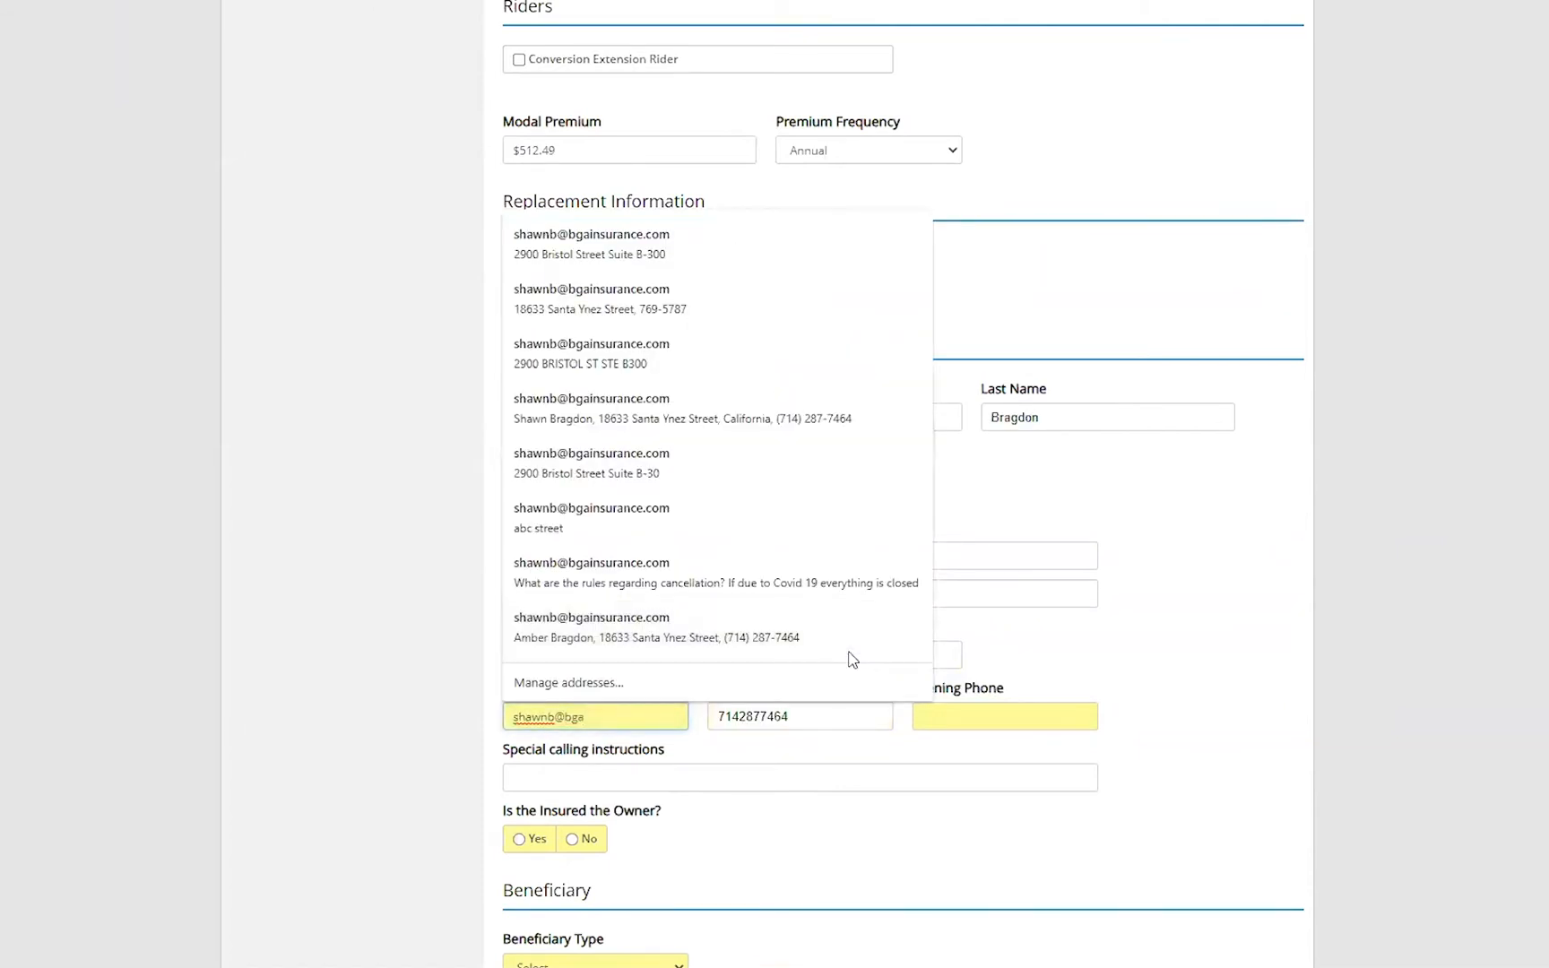
{"action": "key", "text": "Tab"}
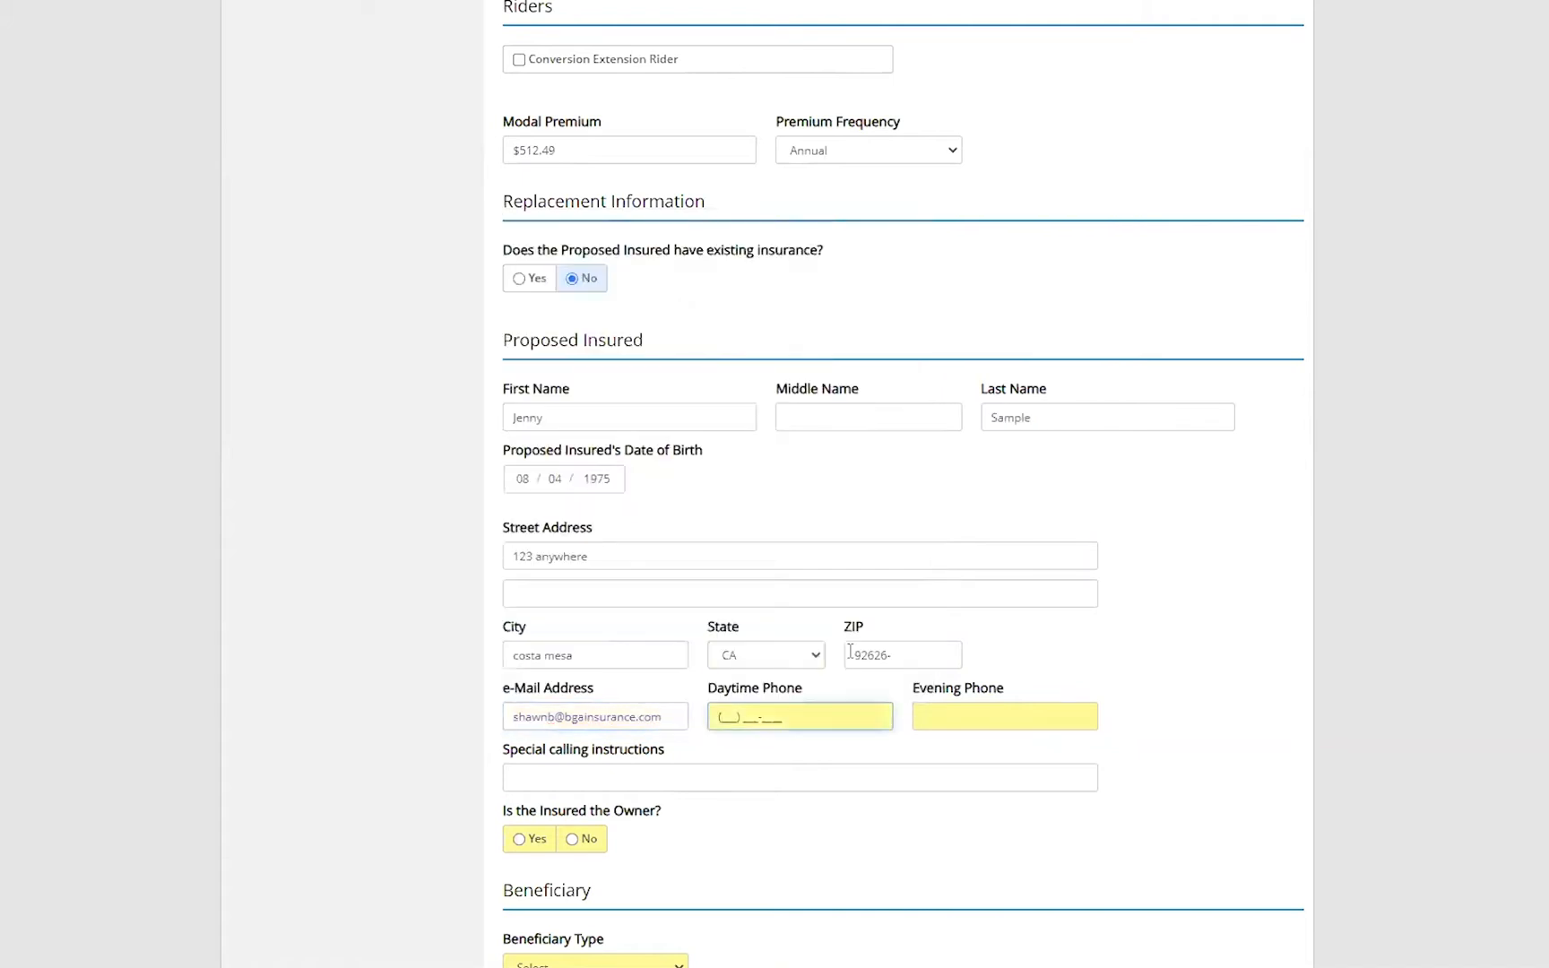
- Enter the insured's daytime and evening phone numbers
{"action": "key", "text": "Tab"}
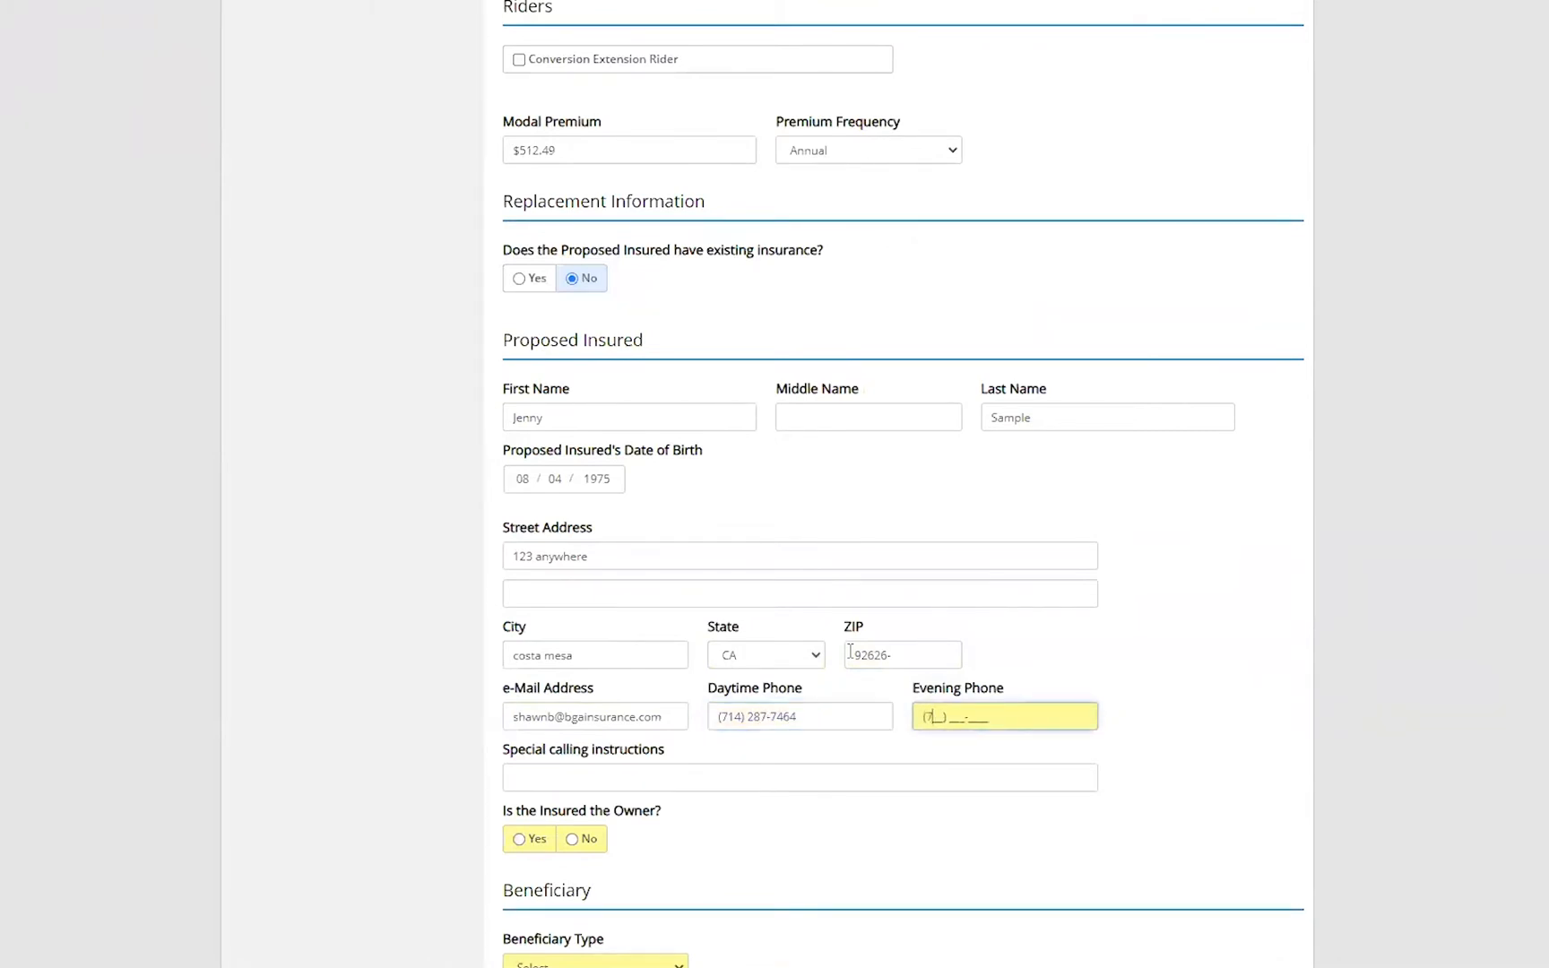
{"action": "key", "text": "Tab"}
- Answer No to whether the insured is the owner and set the beneficiary type to Individual
{"action": "left_click", "coordinate": [581, 839]}
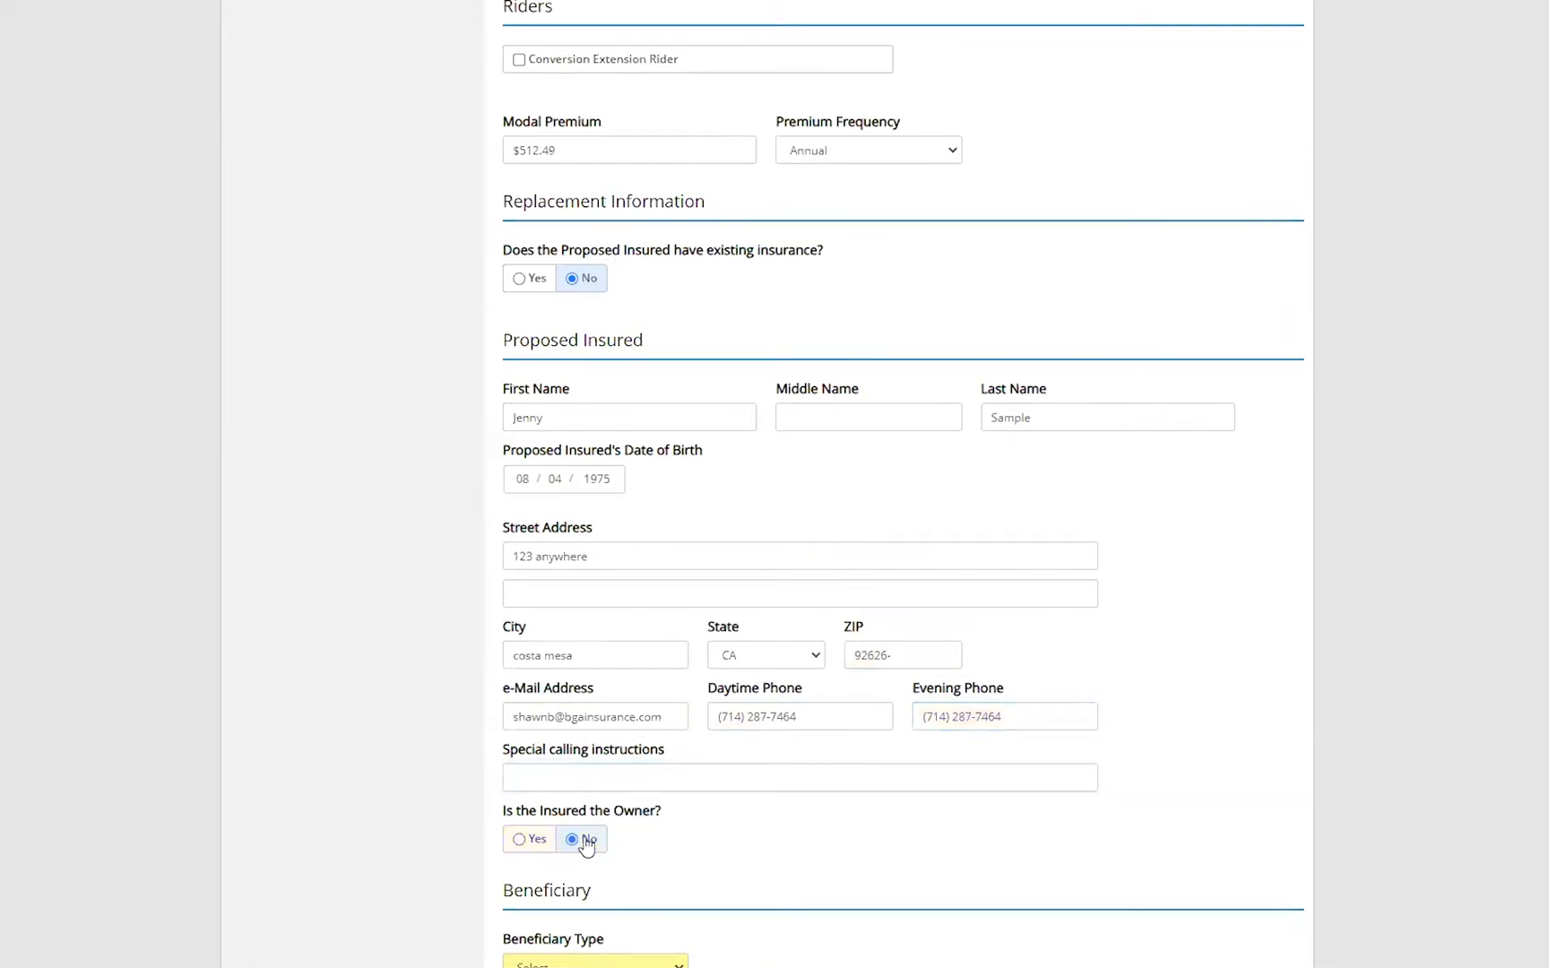
{"action": "scroll", "coordinate": [643, 793], "scroll_direction": "down", "scroll_amount": 3}
{"action": "left_click", "coordinate": [678, 686]}
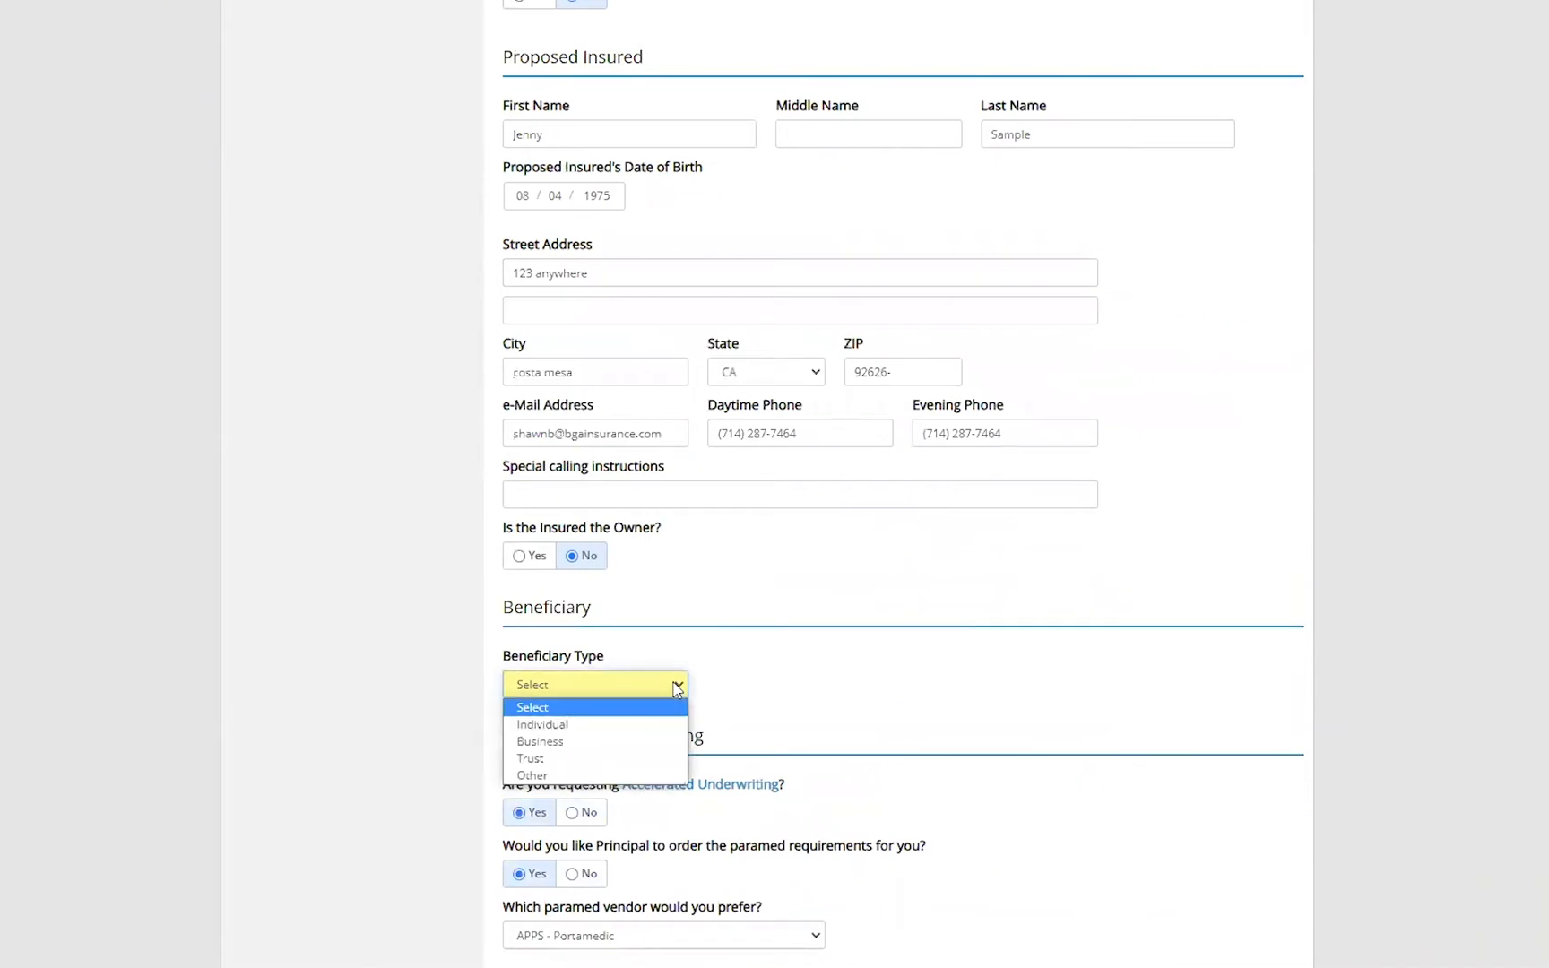
{"action": "left_click", "coordinate": [601, 733]}
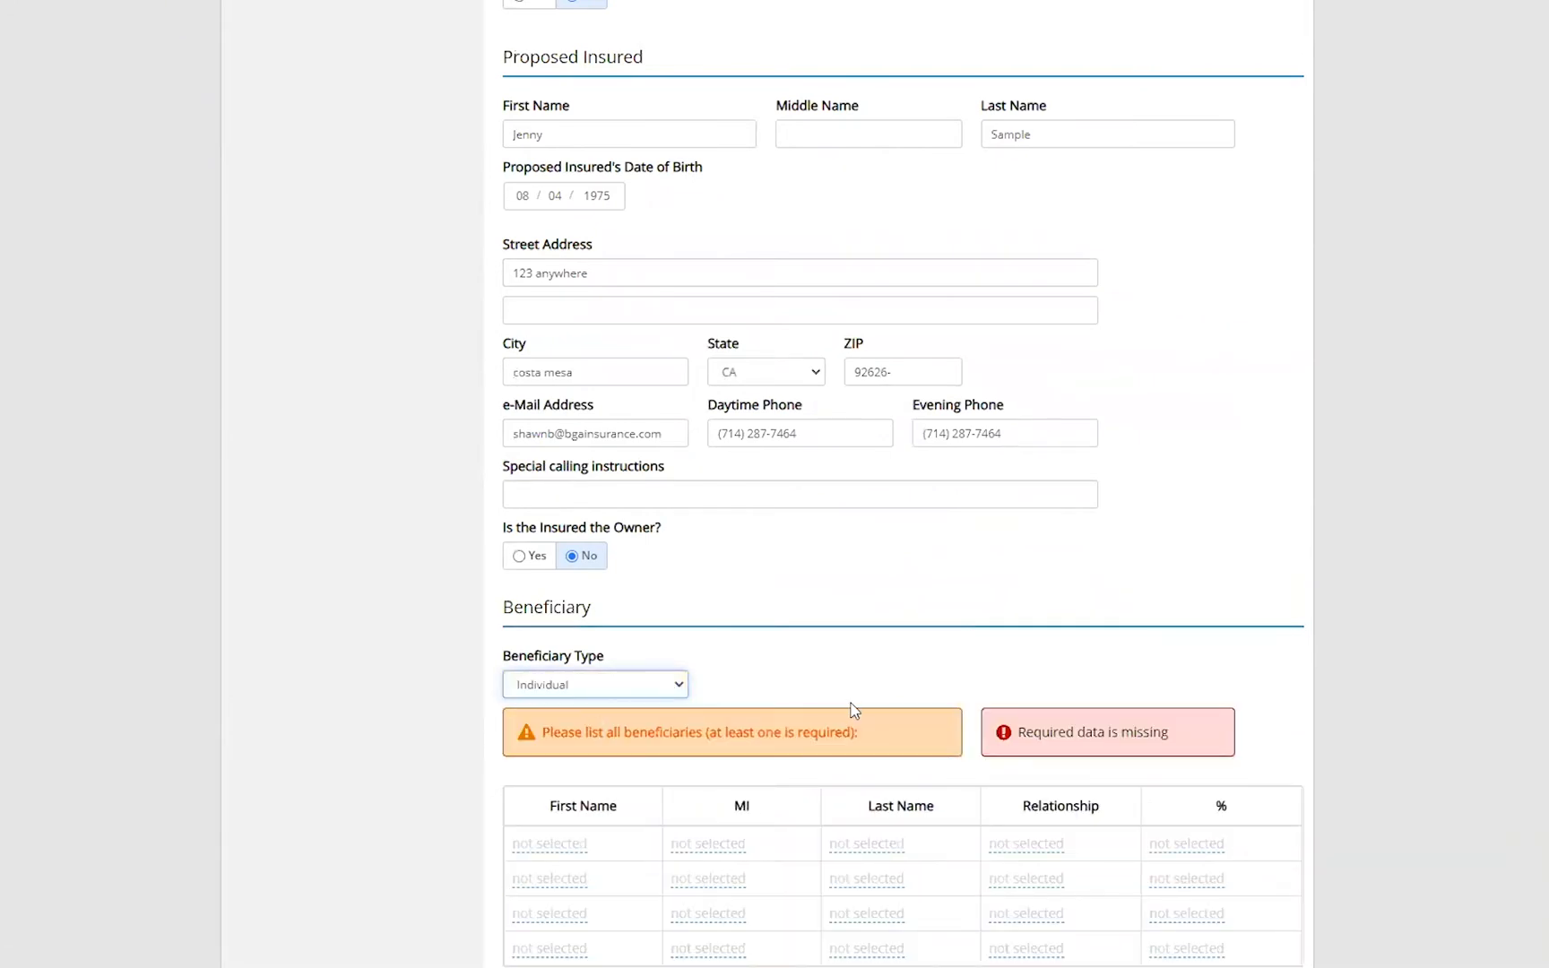
- Add a beneficiary with first name Valued, last name Client, and a 100% share
{"action": "scroll", "coordinate": [856, 708], "scroll_direction": "down", "scroll_amount": 3}
{"action": "left_click", "coordinate": [566, 563]}
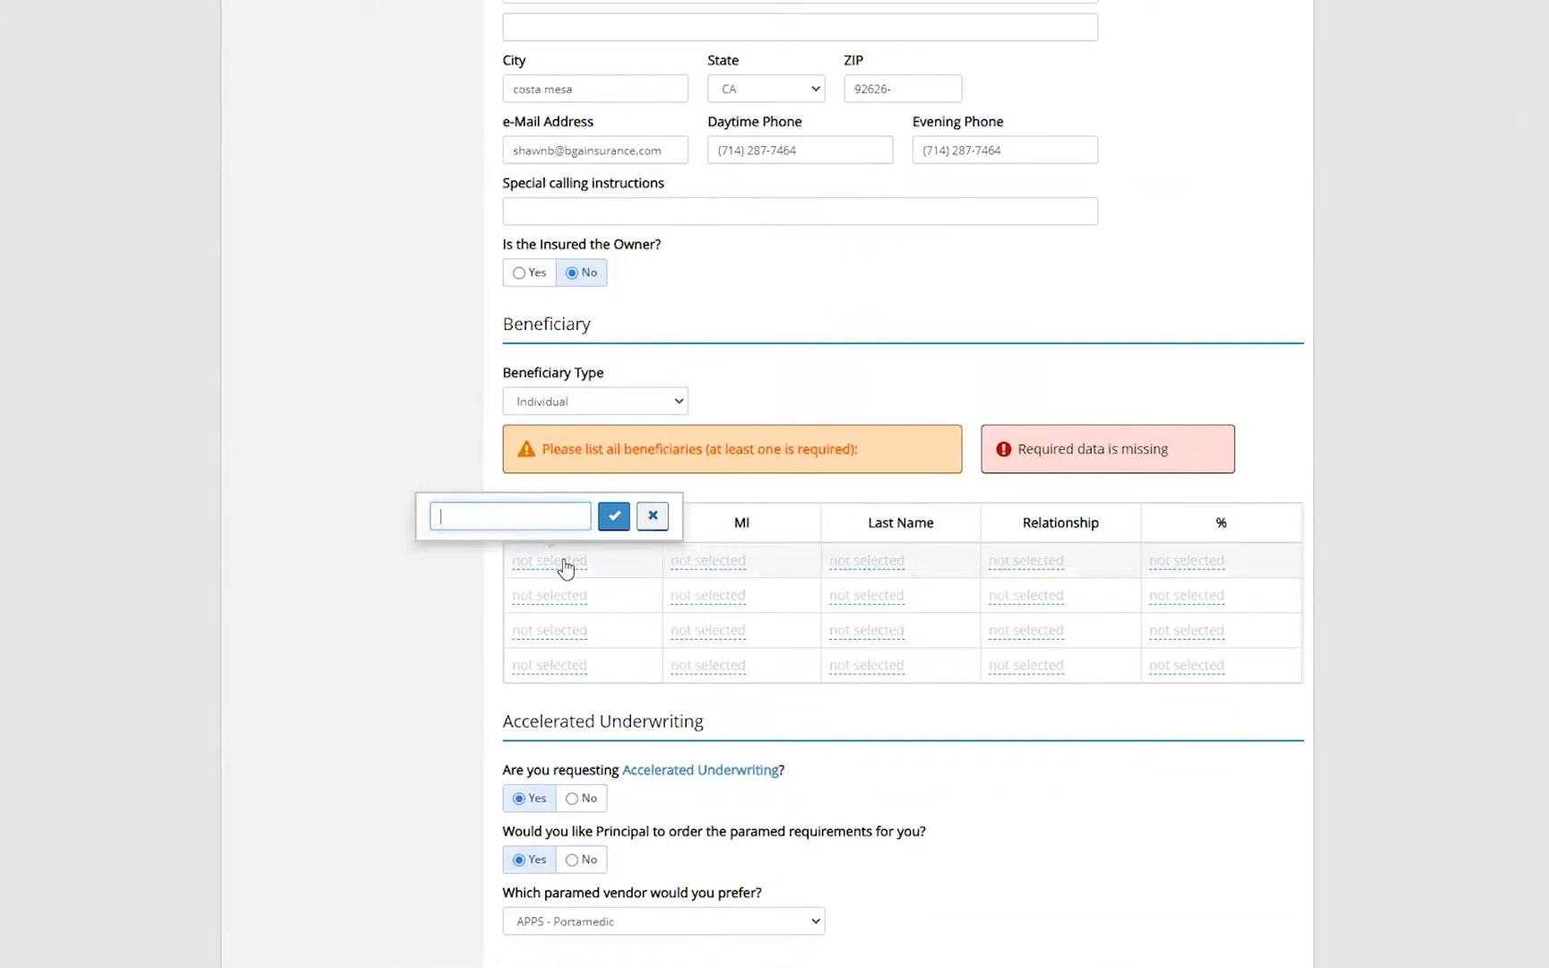
{"action": "type", "text": "Valued"}
{"action": "left_click", "coordinate": [613, 517]}
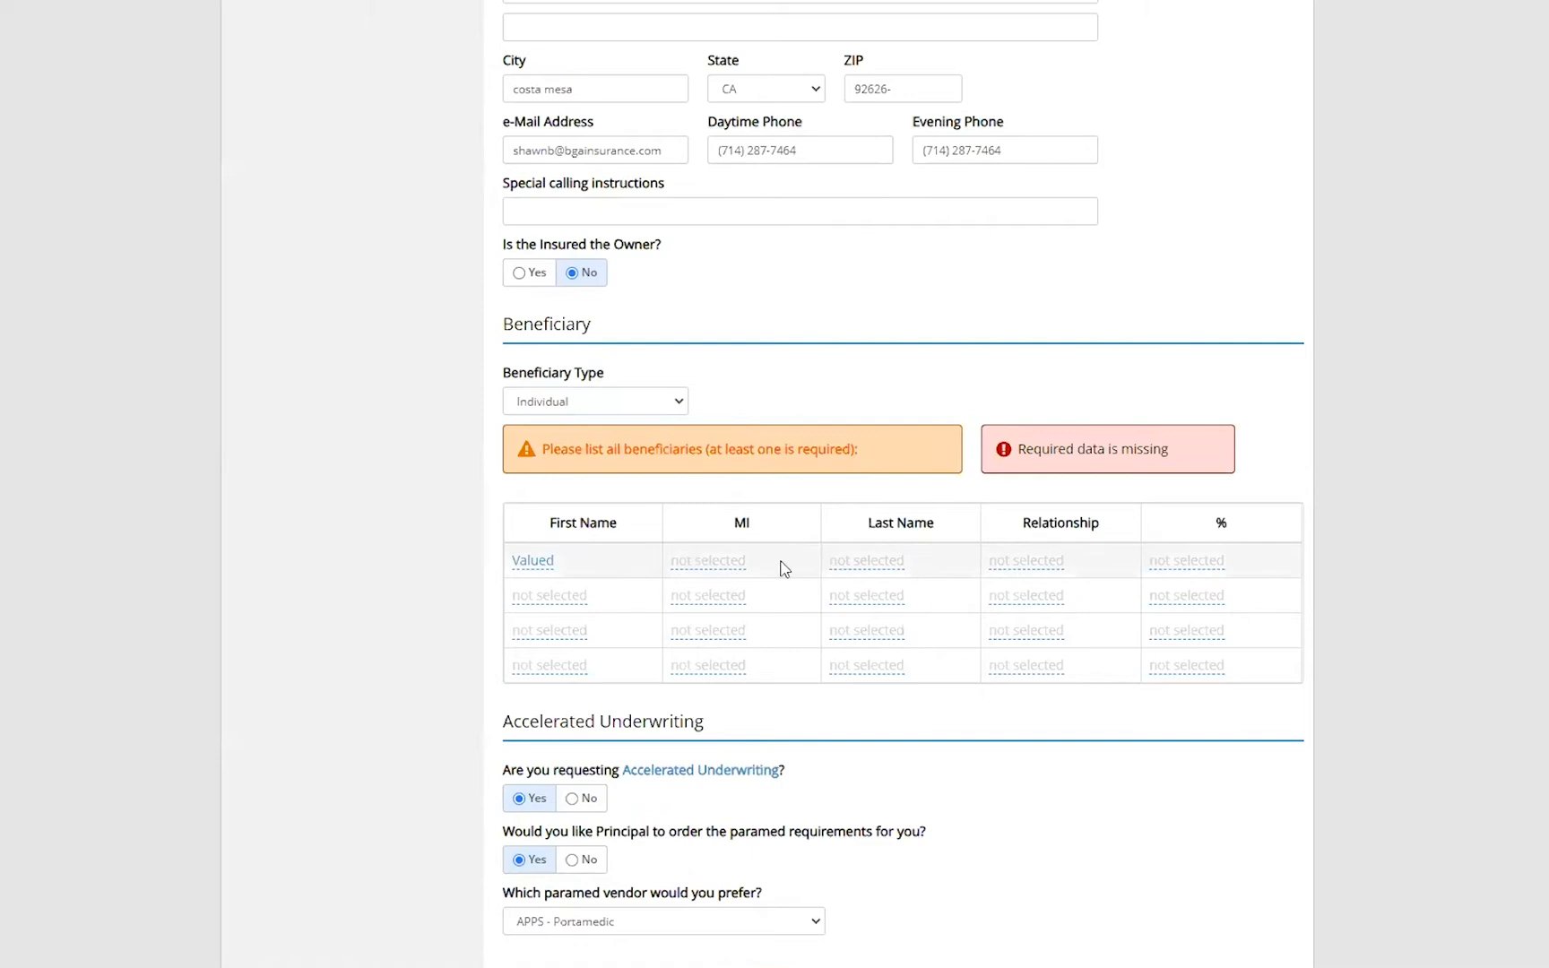
{"action": "left_click", "coordinate": [886, 561]}
{"action": "type", "text": "Client"}
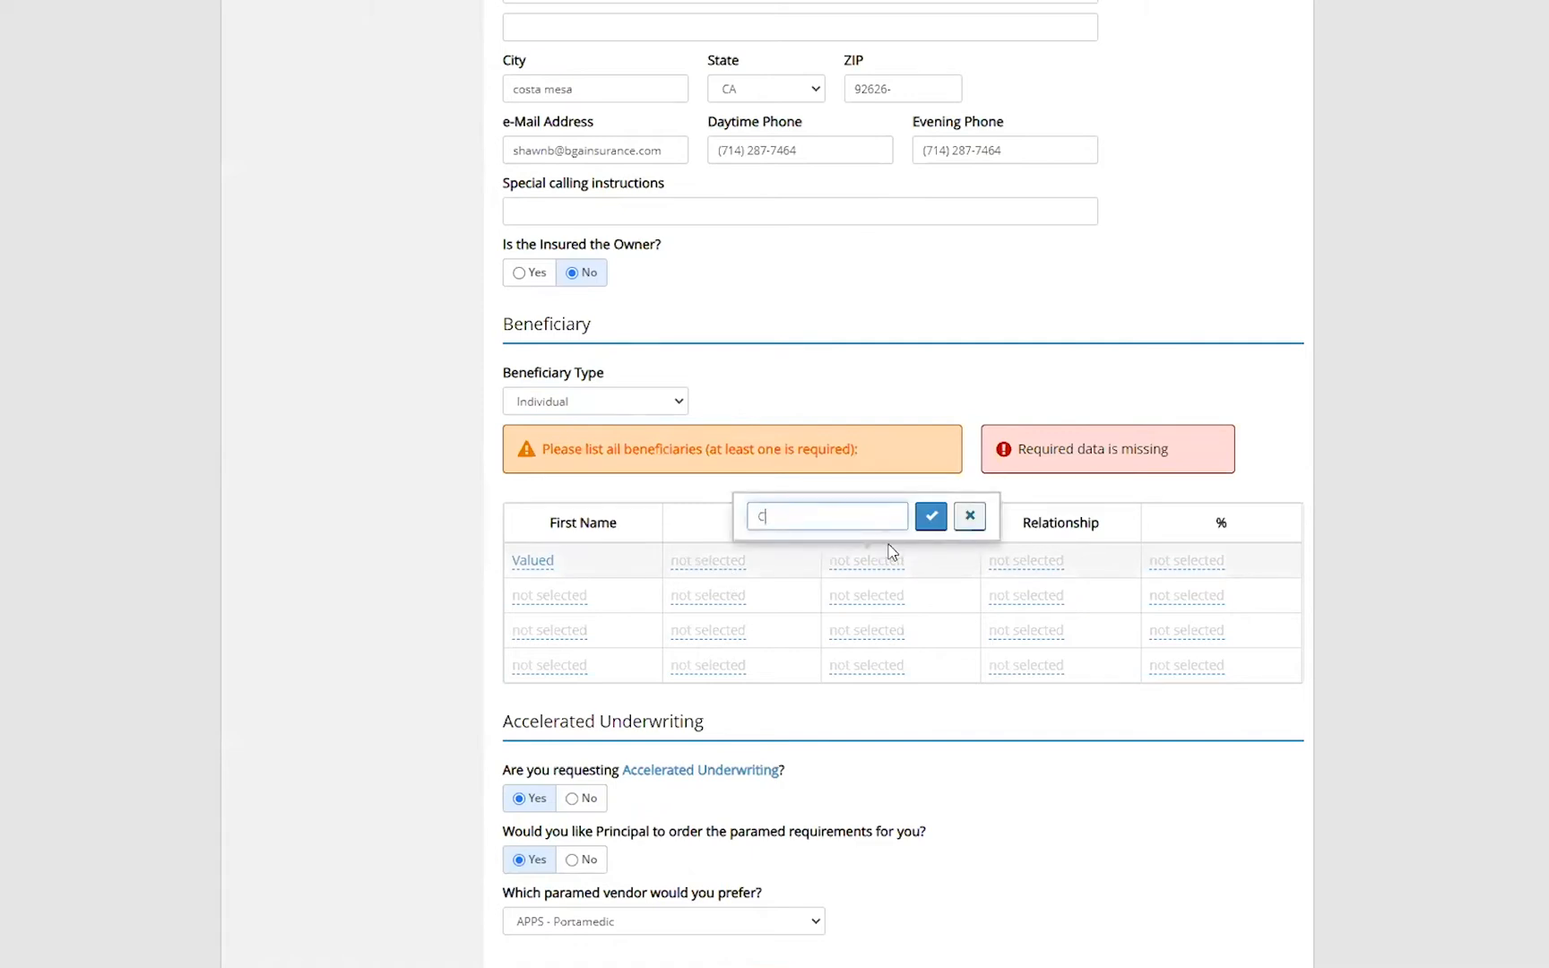
{"action": "left_click", "coordinate": [933, 518]}
{"action": "left_click", "coordinate": [1177, 561]}
{"action": "type", "text": "100"}
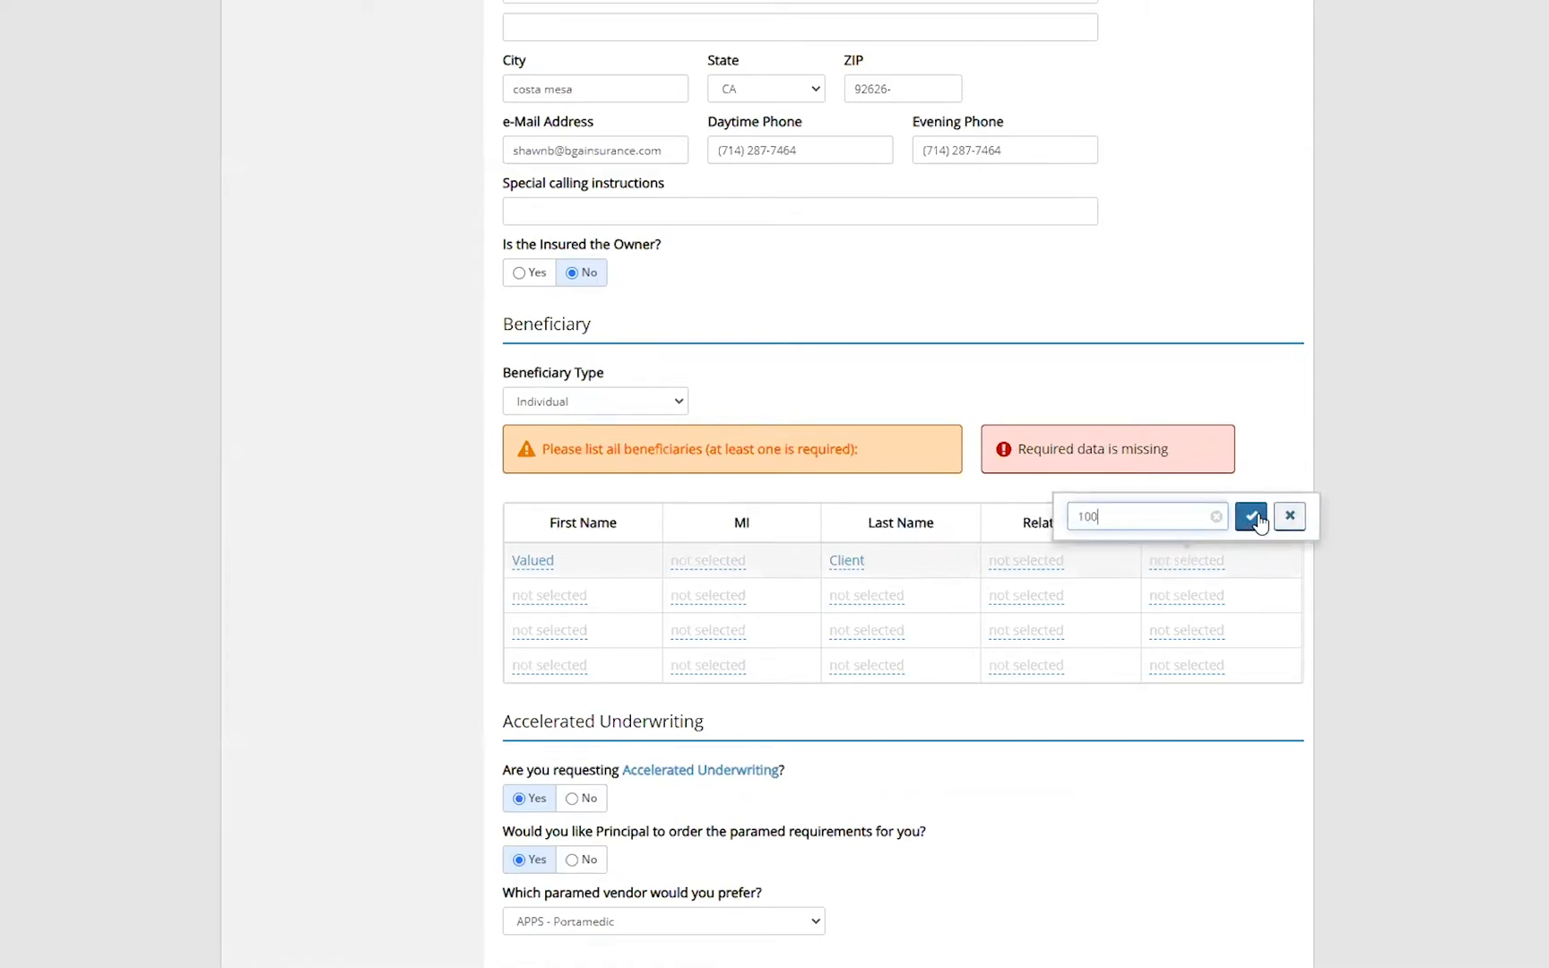
{"action": "left_click", "coordinate": [1252, 516]}
- Continue to the owner information page and set the owner type to Individual
{"action": "scroll", "coordinate": [1024, 719], "scroll_direction": "down", "scroll_amount": 5}
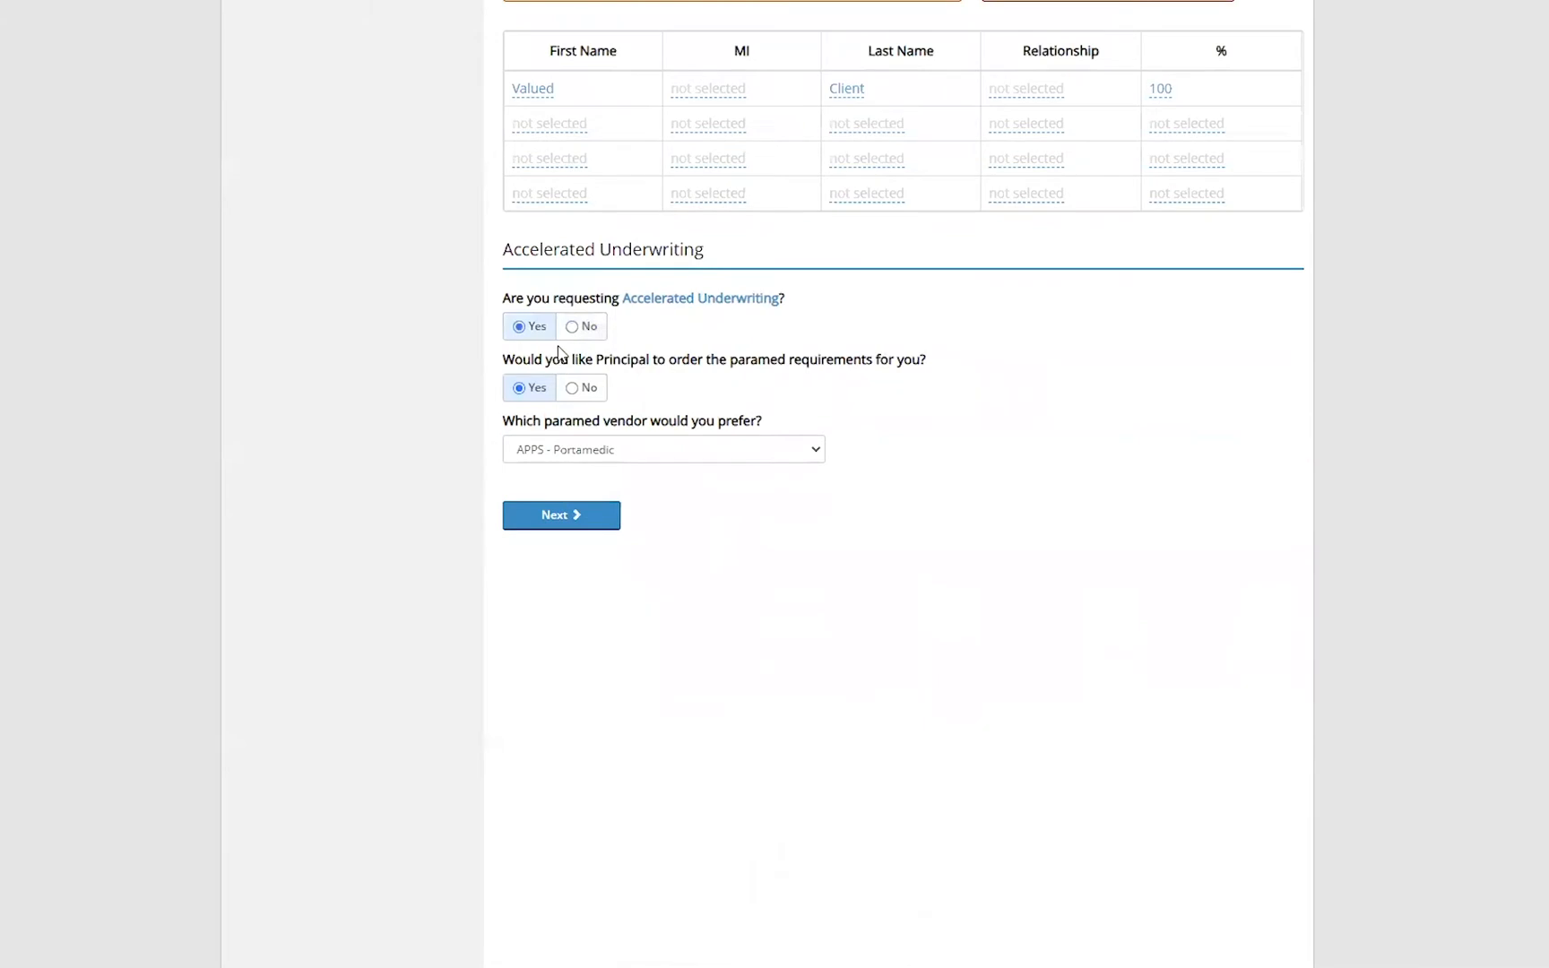
{"action": "scroll", "coordinate": [762, 385], "scroll_direction": "up", "scroll_amount": 3}
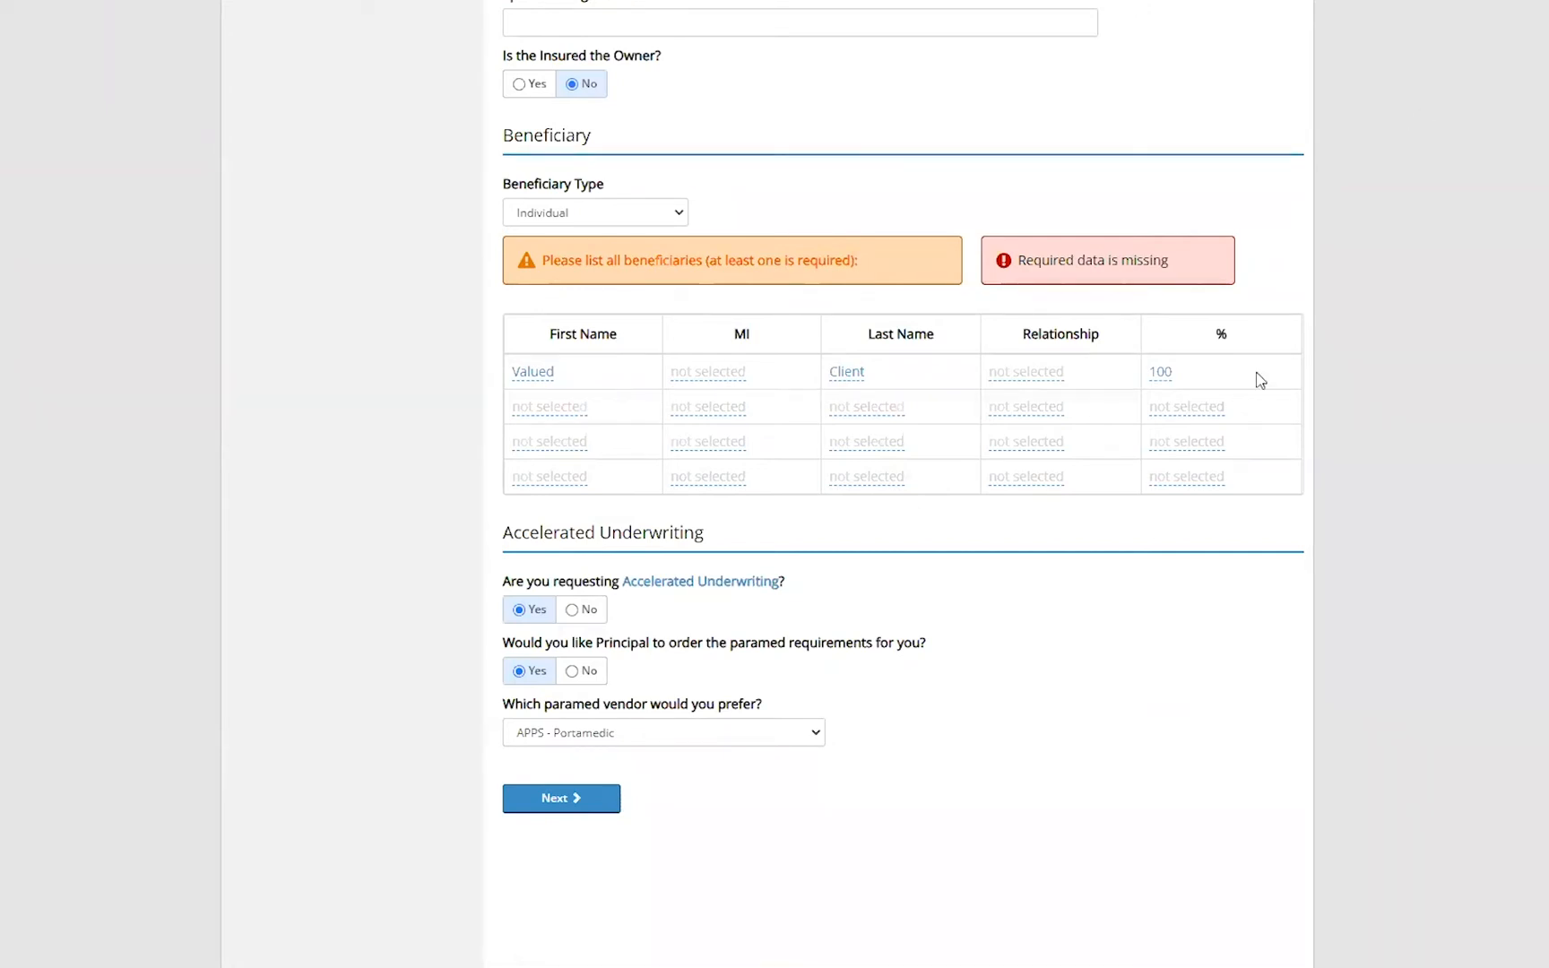
{"action": "left_click", "coordinate": [575, 806]}
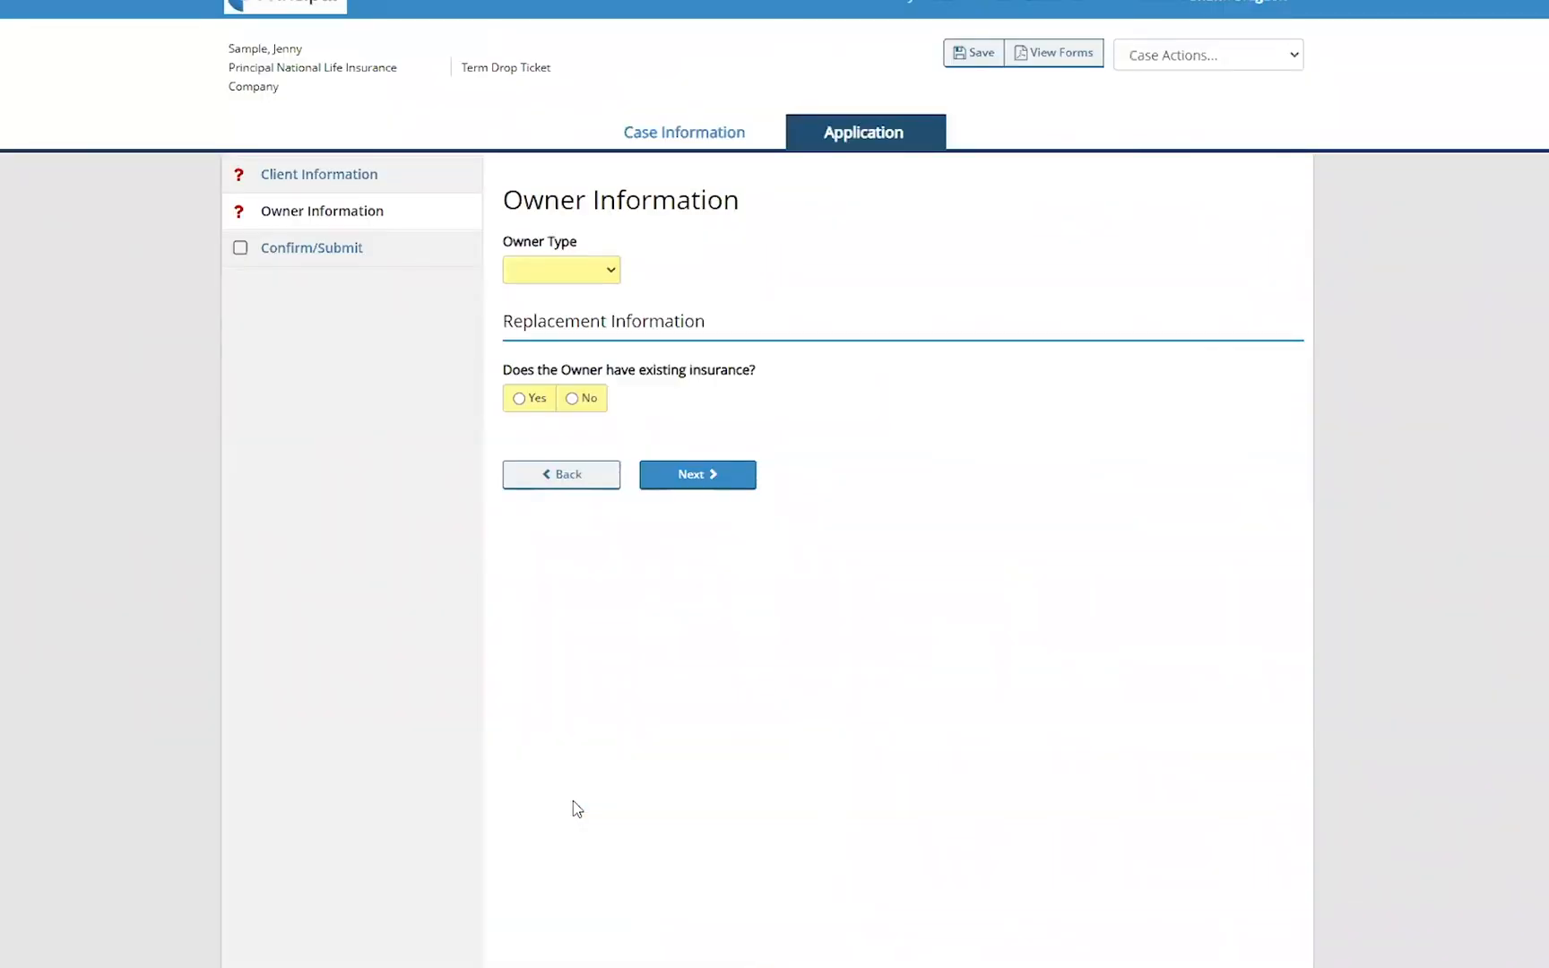
{"action": "left_click", "coordinate": [616, 274]}
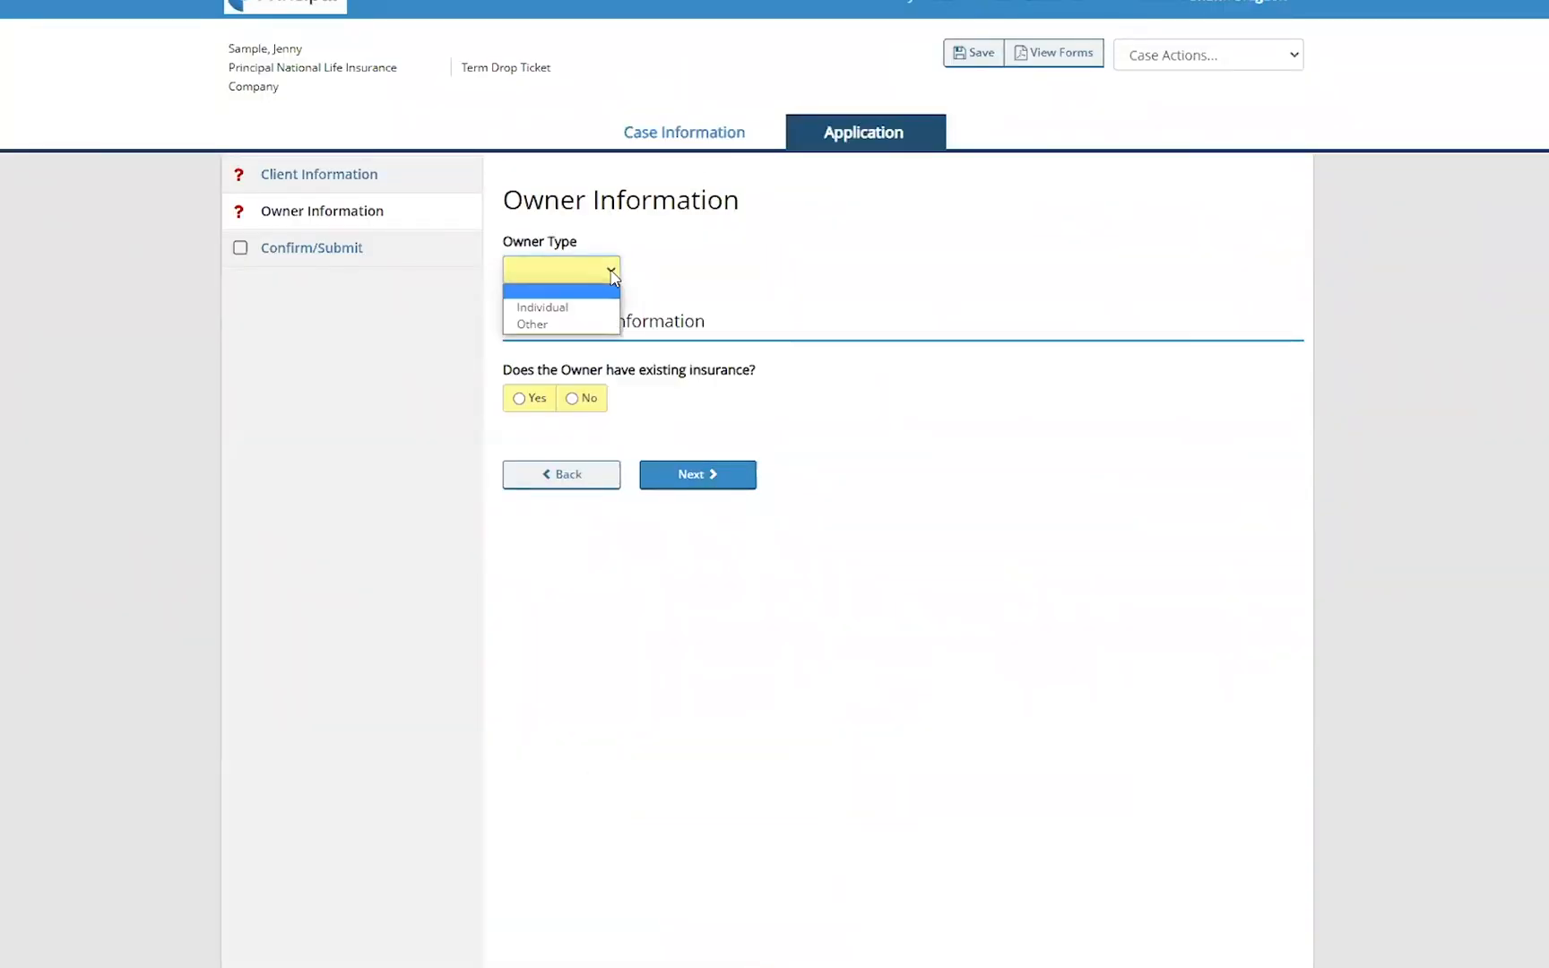
{"action": "left_click", "coordinate": [589, 308]}
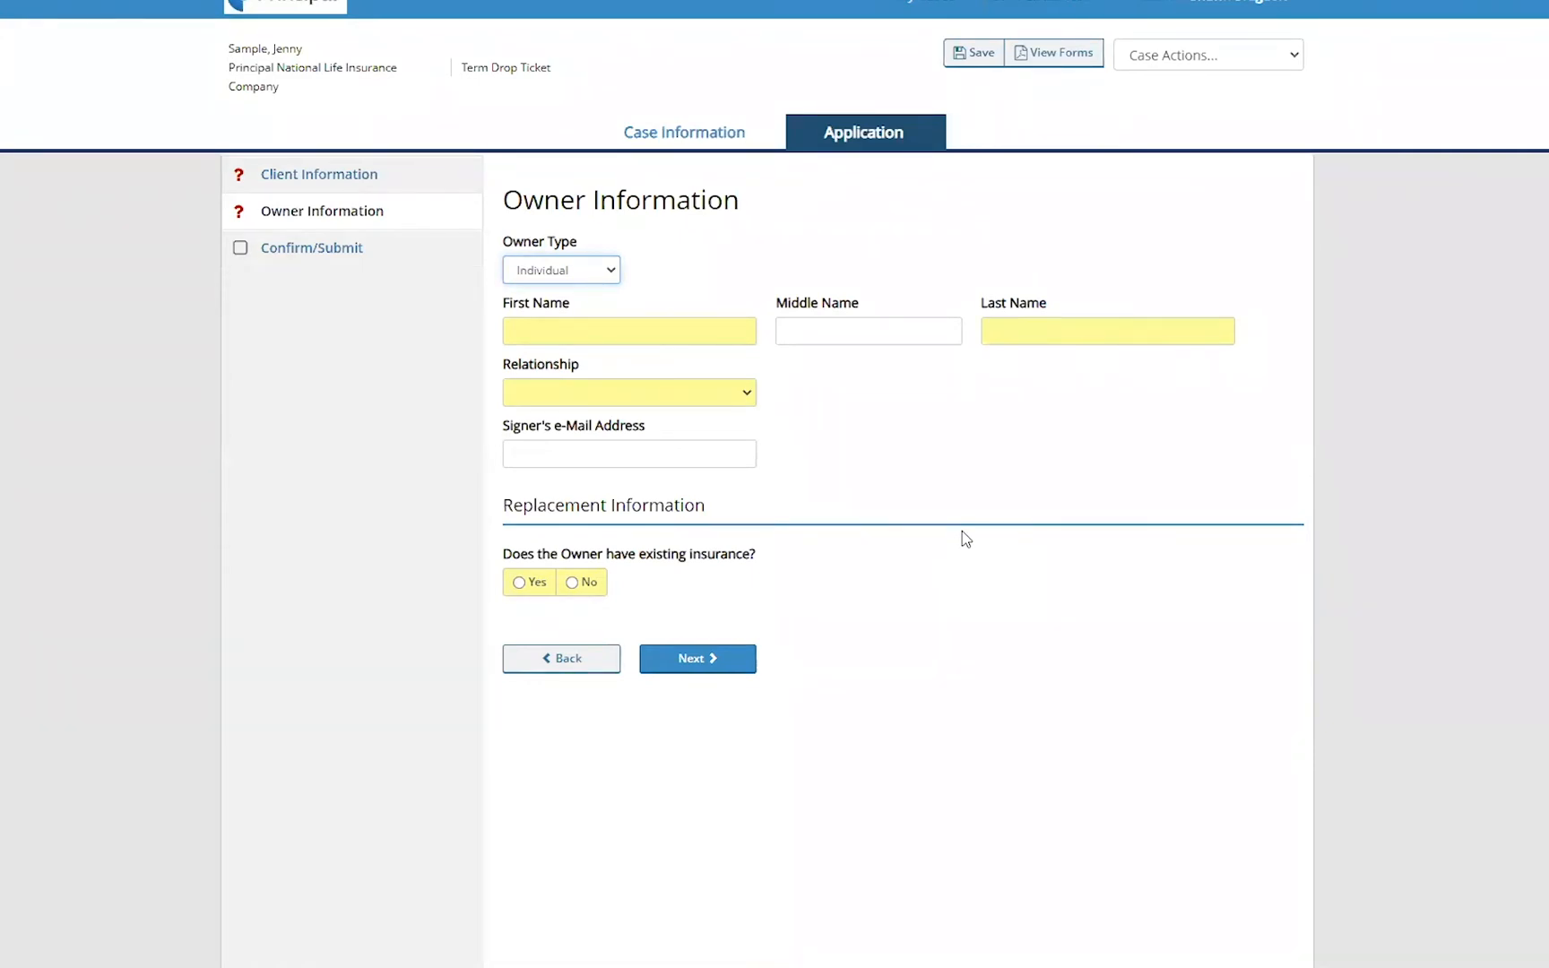
- Enter the owner's first and last name
{"action": "left_click", "coordinate": [657, 330]}
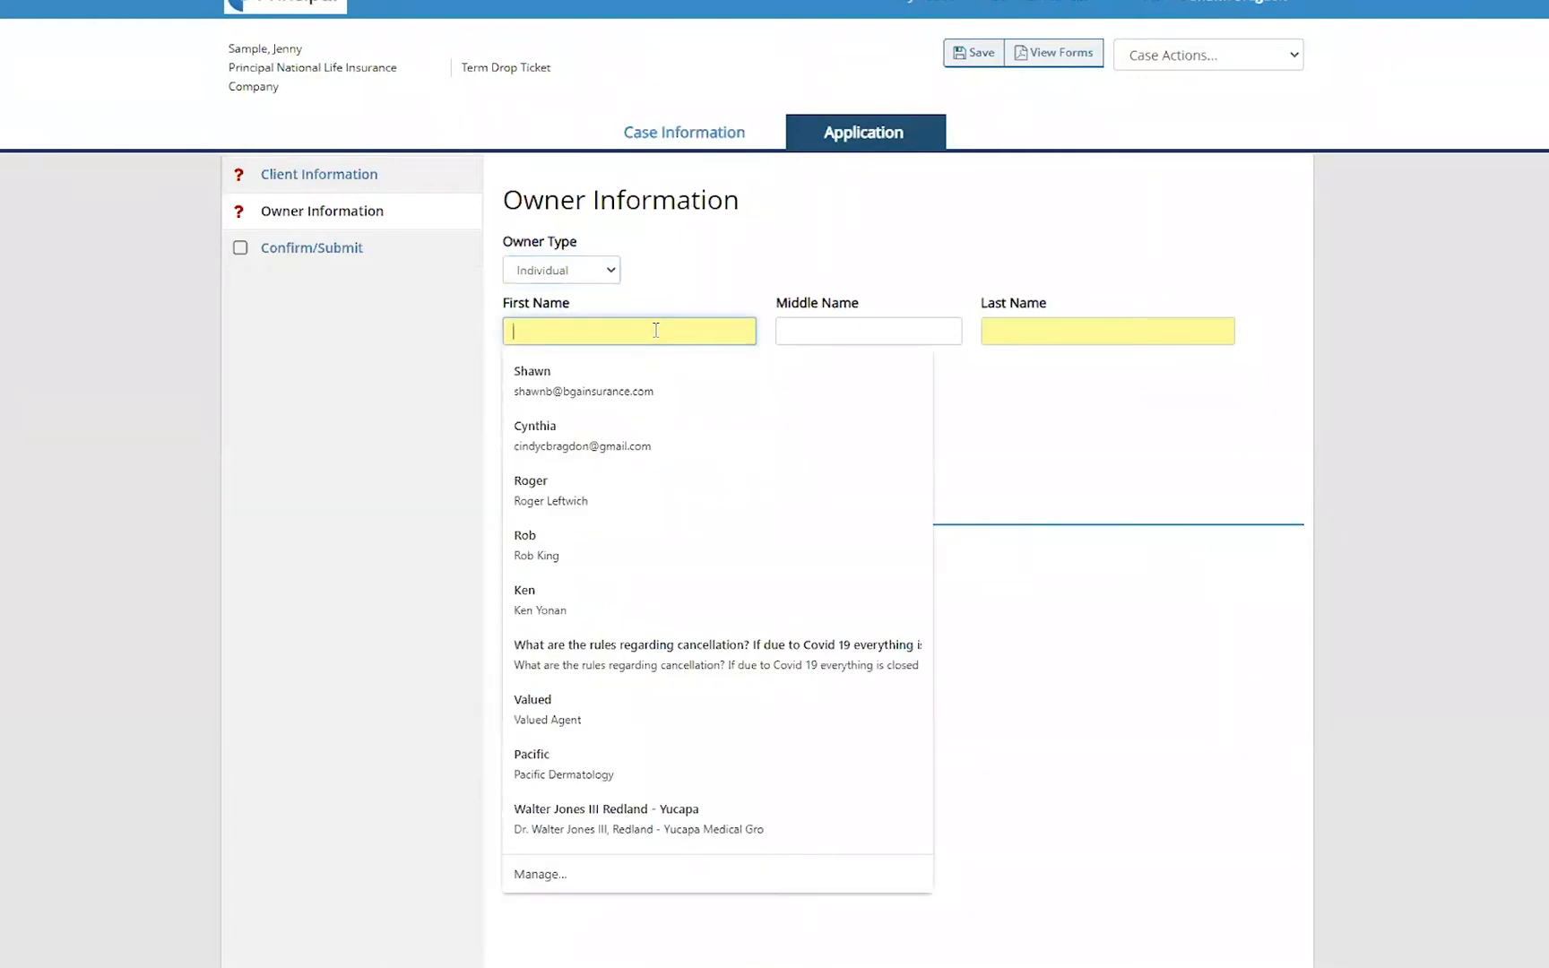
{"action": "type", "text": "Jenn"}
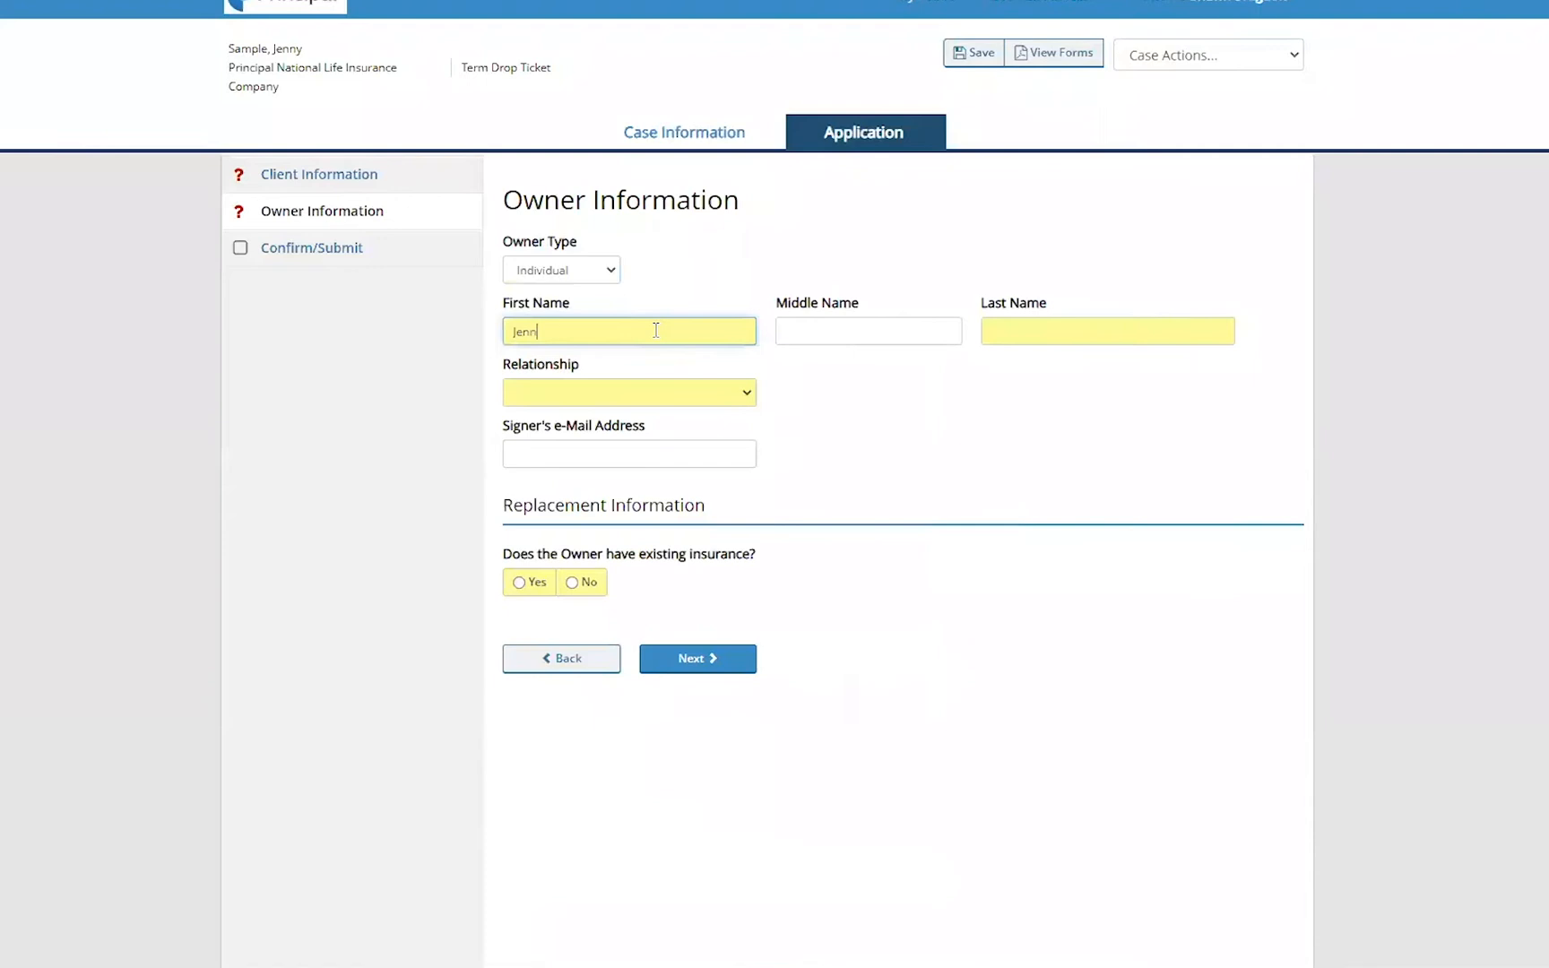
{"action": "type", "text": "i"}
{"action": "type", "text": "y"}
{"action": "key", "text": "Tab"}
{"action": "key", "text": "Tab"}
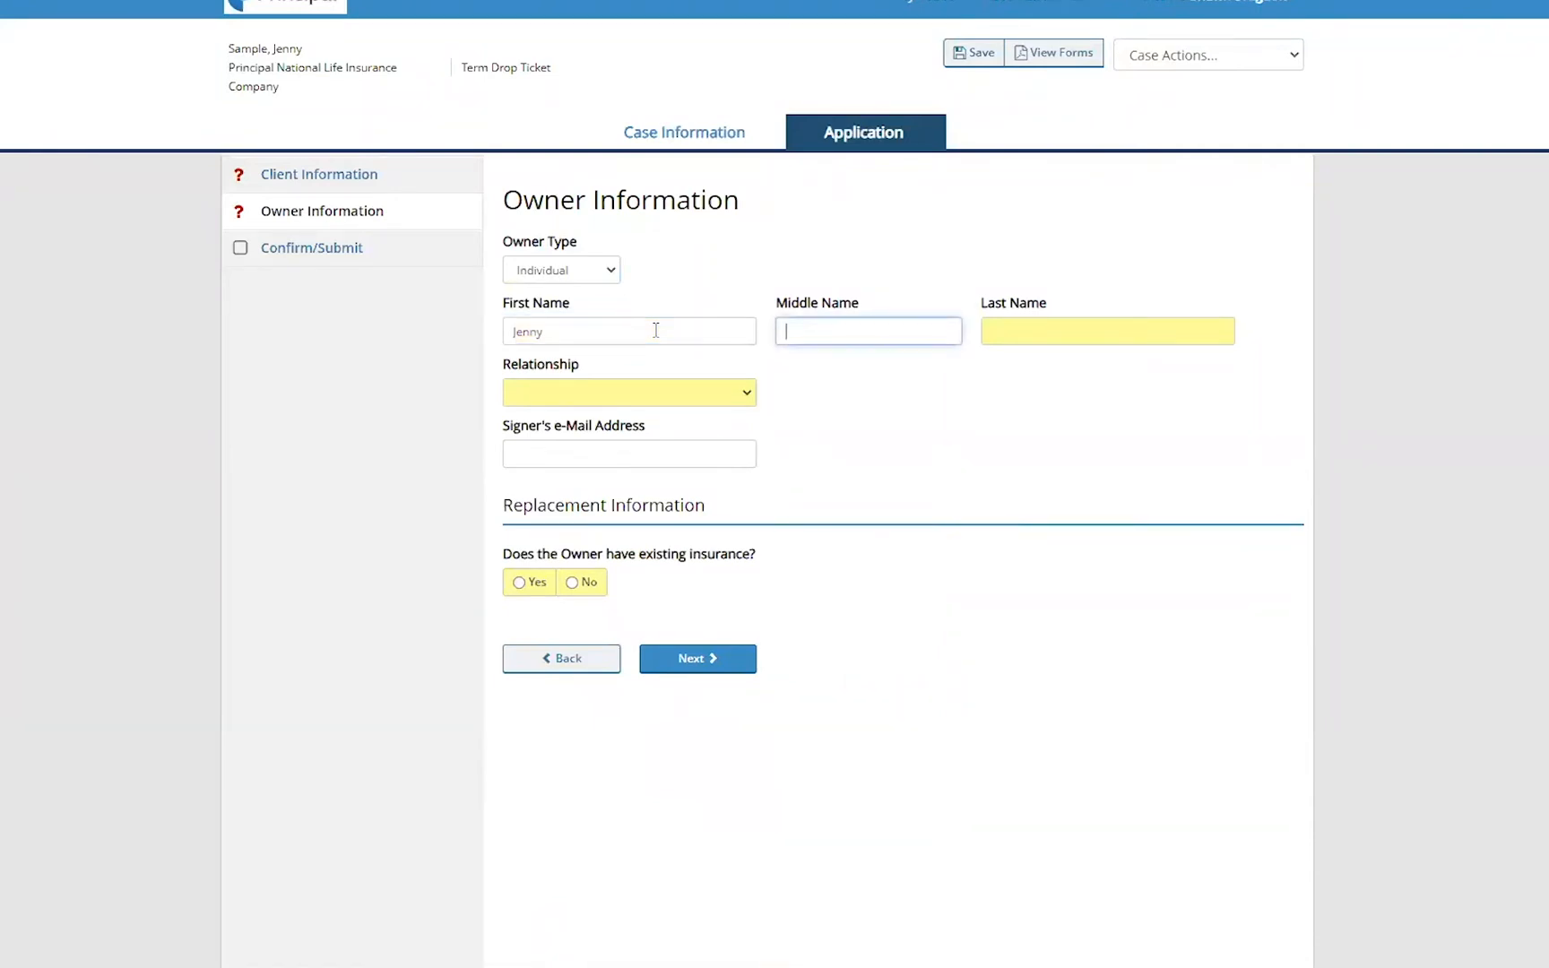
{"action": "type", "text": "Sample"}
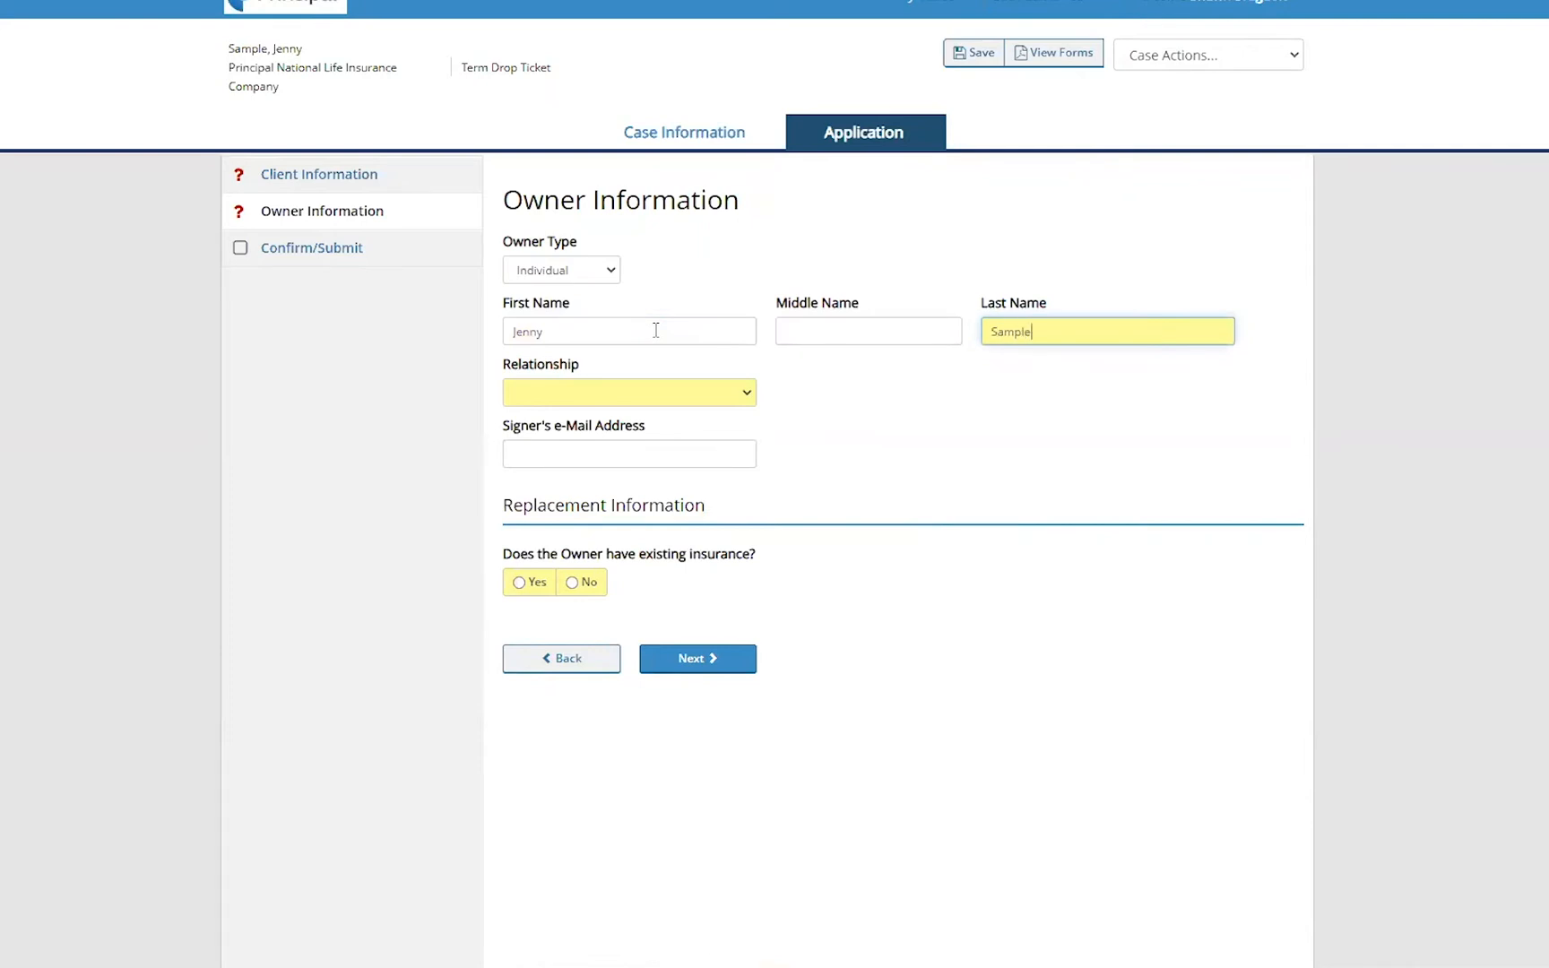
{"action": "key", "text": "Tab"}
- Set the owner's relationship to Fiancee, answer No to existing owner insurance, and continue
{"action": "left_click", "coordinate": [744, 393]}
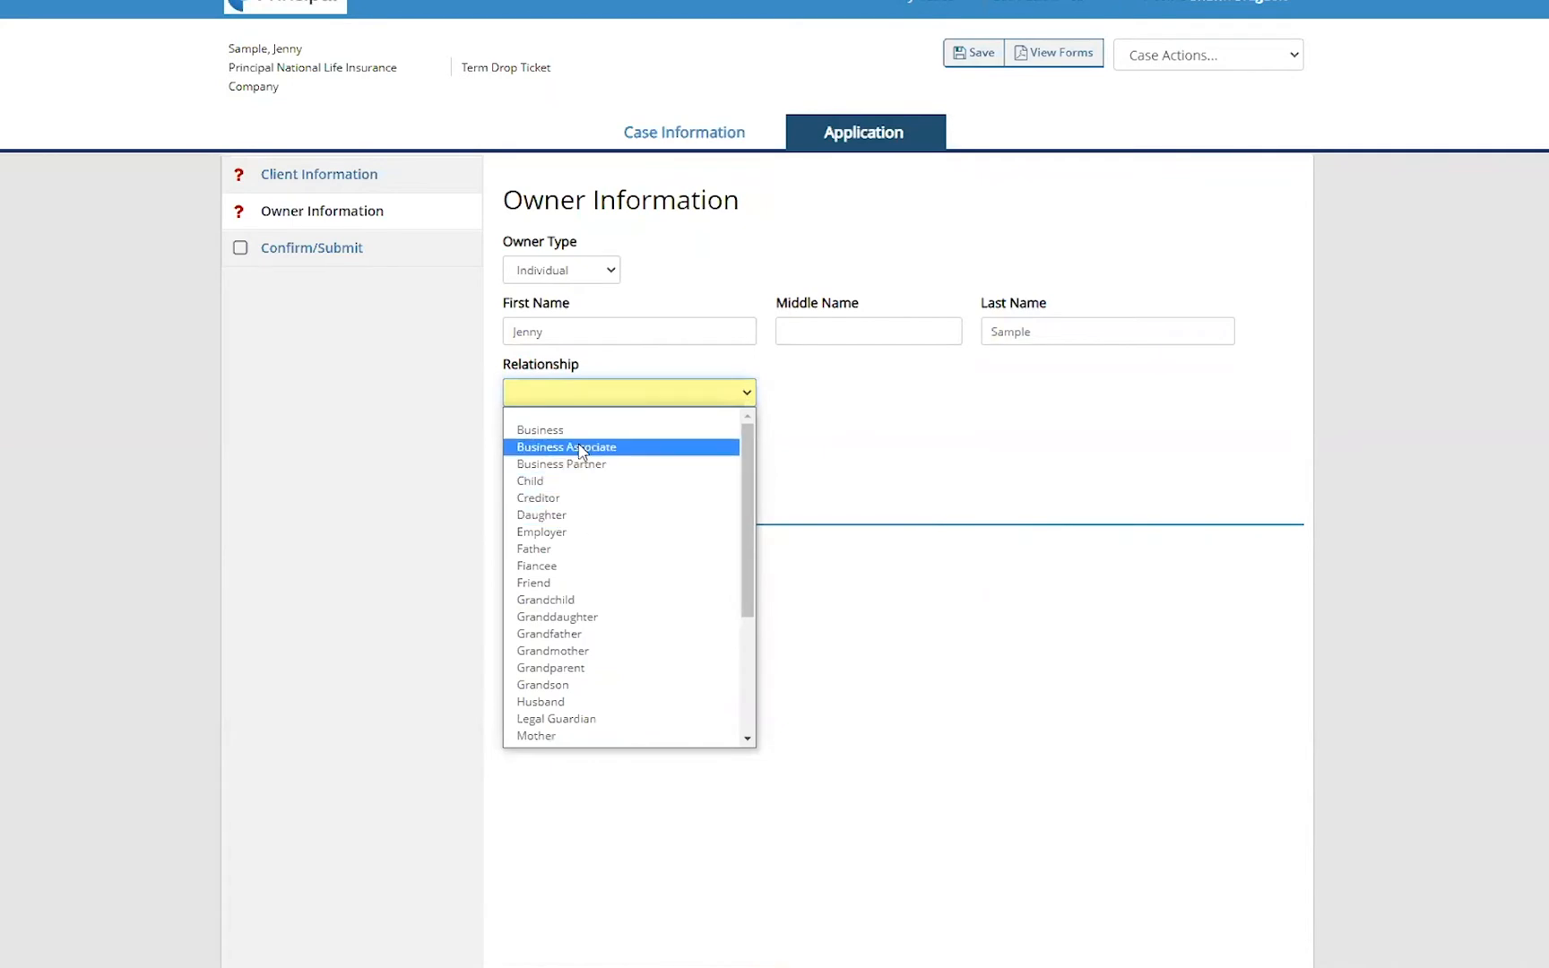
{"action": "left_click", "coordinate": [563, 566]}
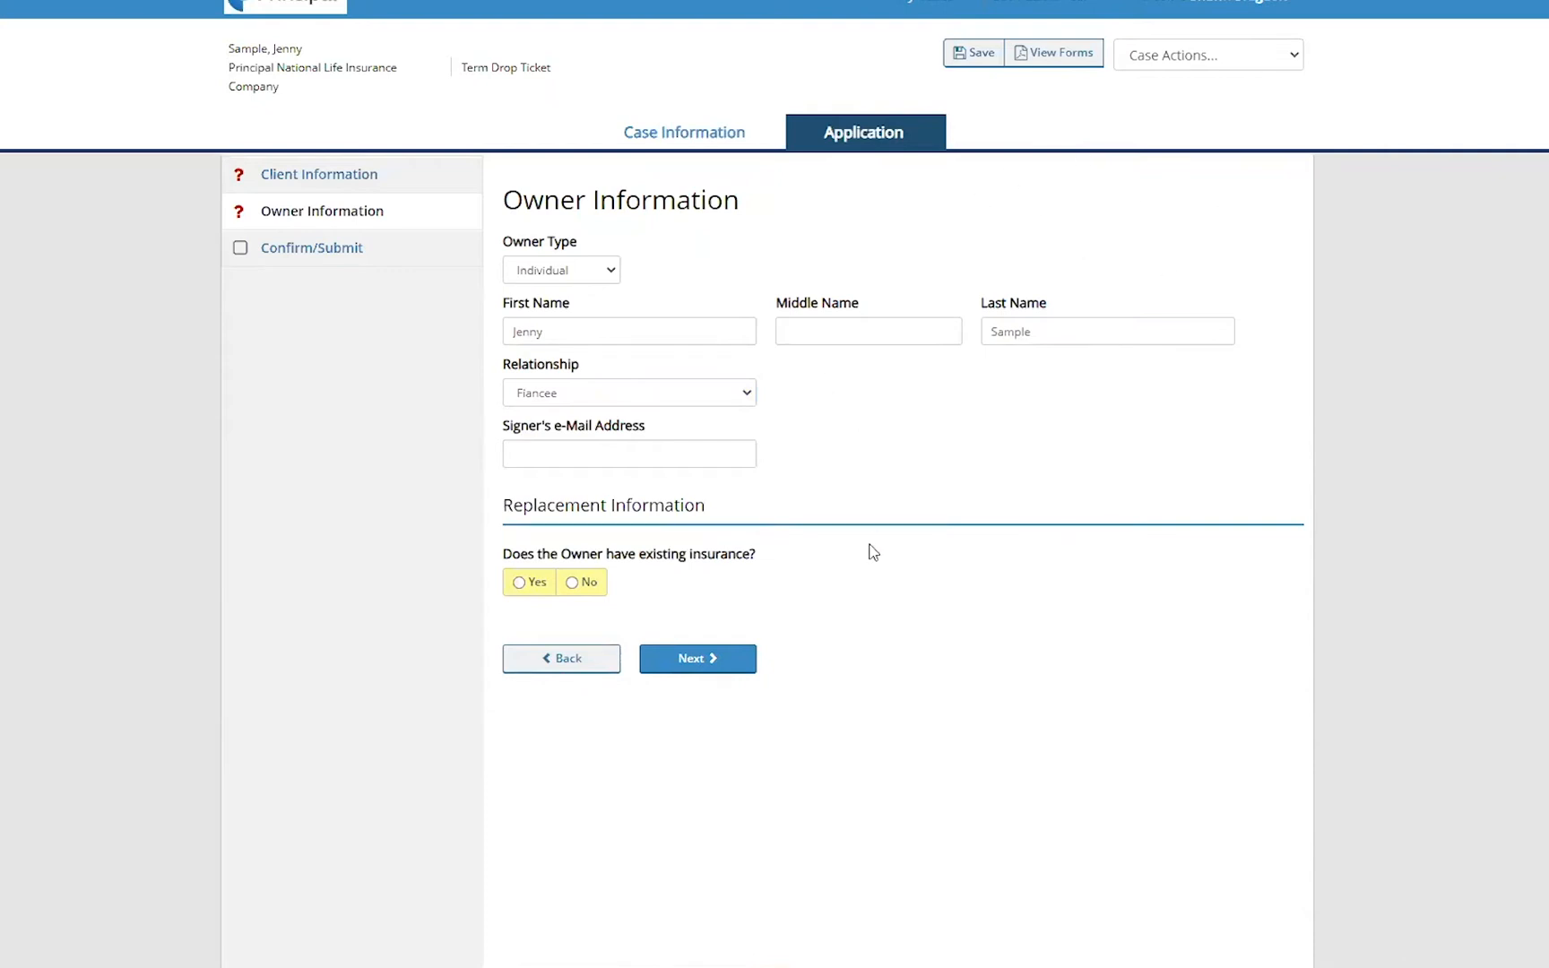
{"action": "left_click", "coordinate": [581, 585]}
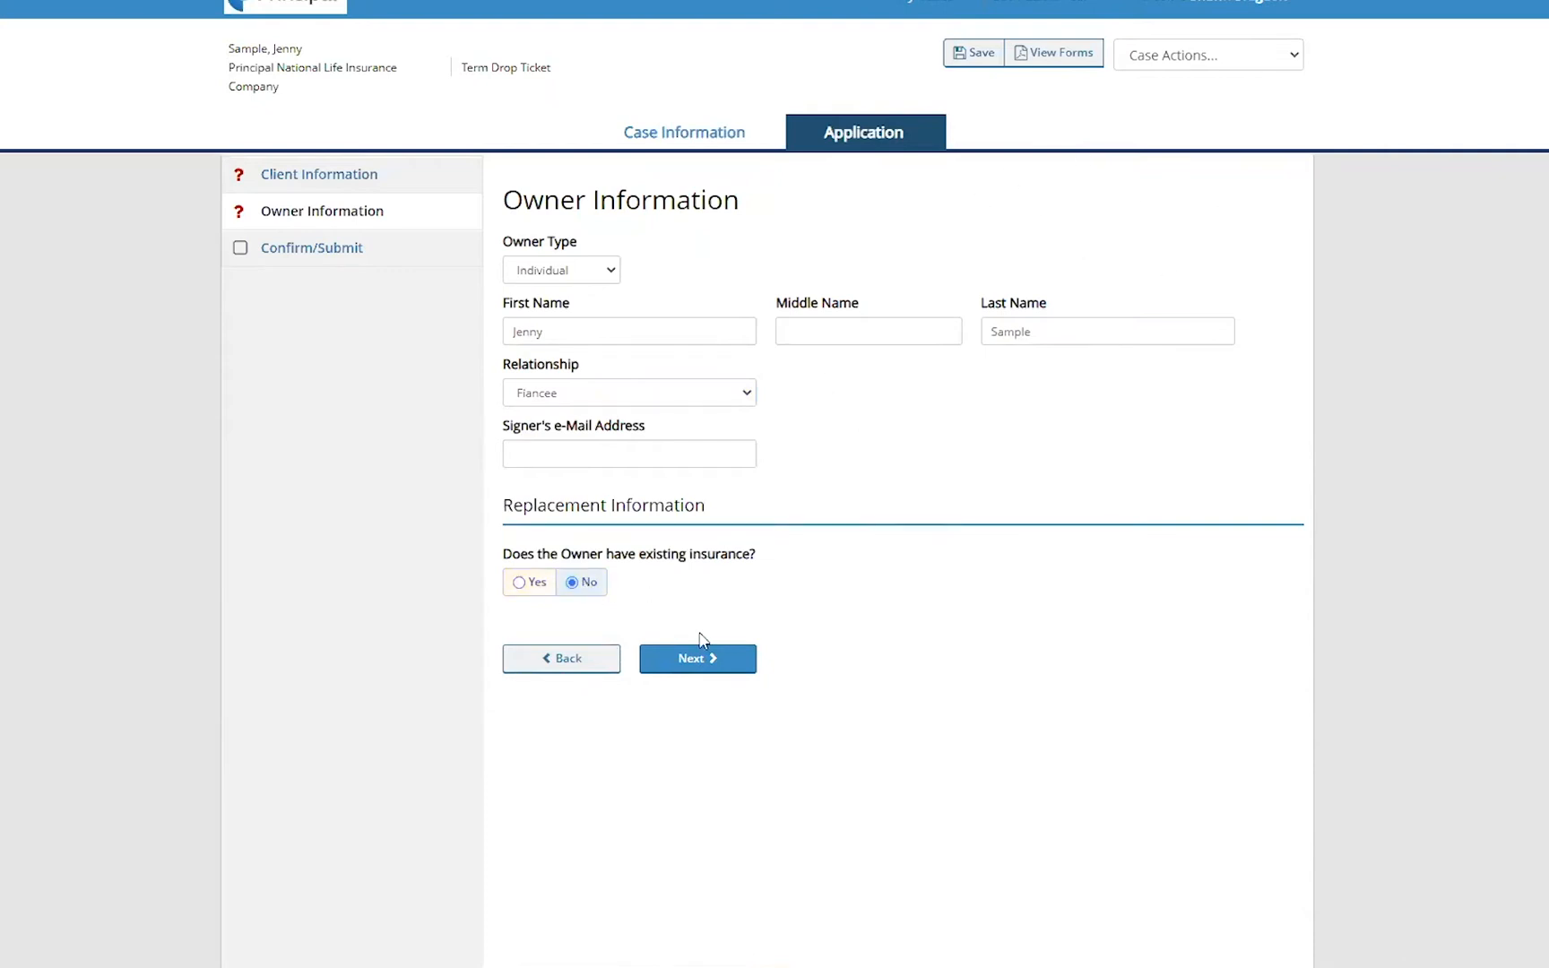
{"action": "left_click", "coordinate": [741, 671]}
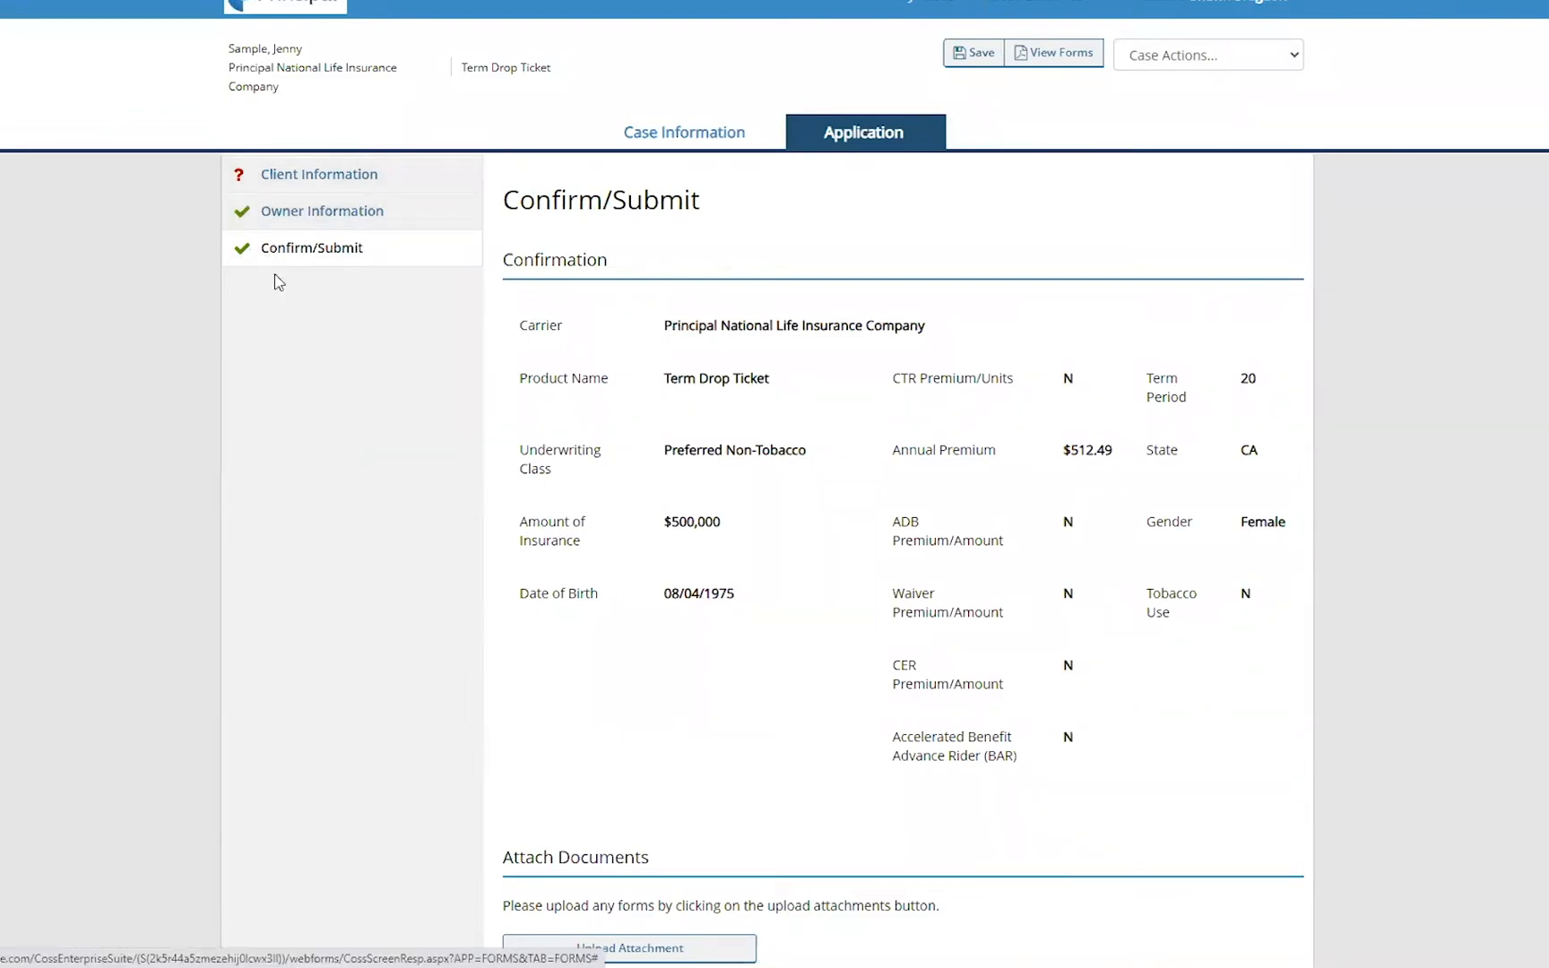
- Return to Client Information and set the beneficiary's relationship to Spouse
{"action": "left_click", "coordinate": [277, 175]}
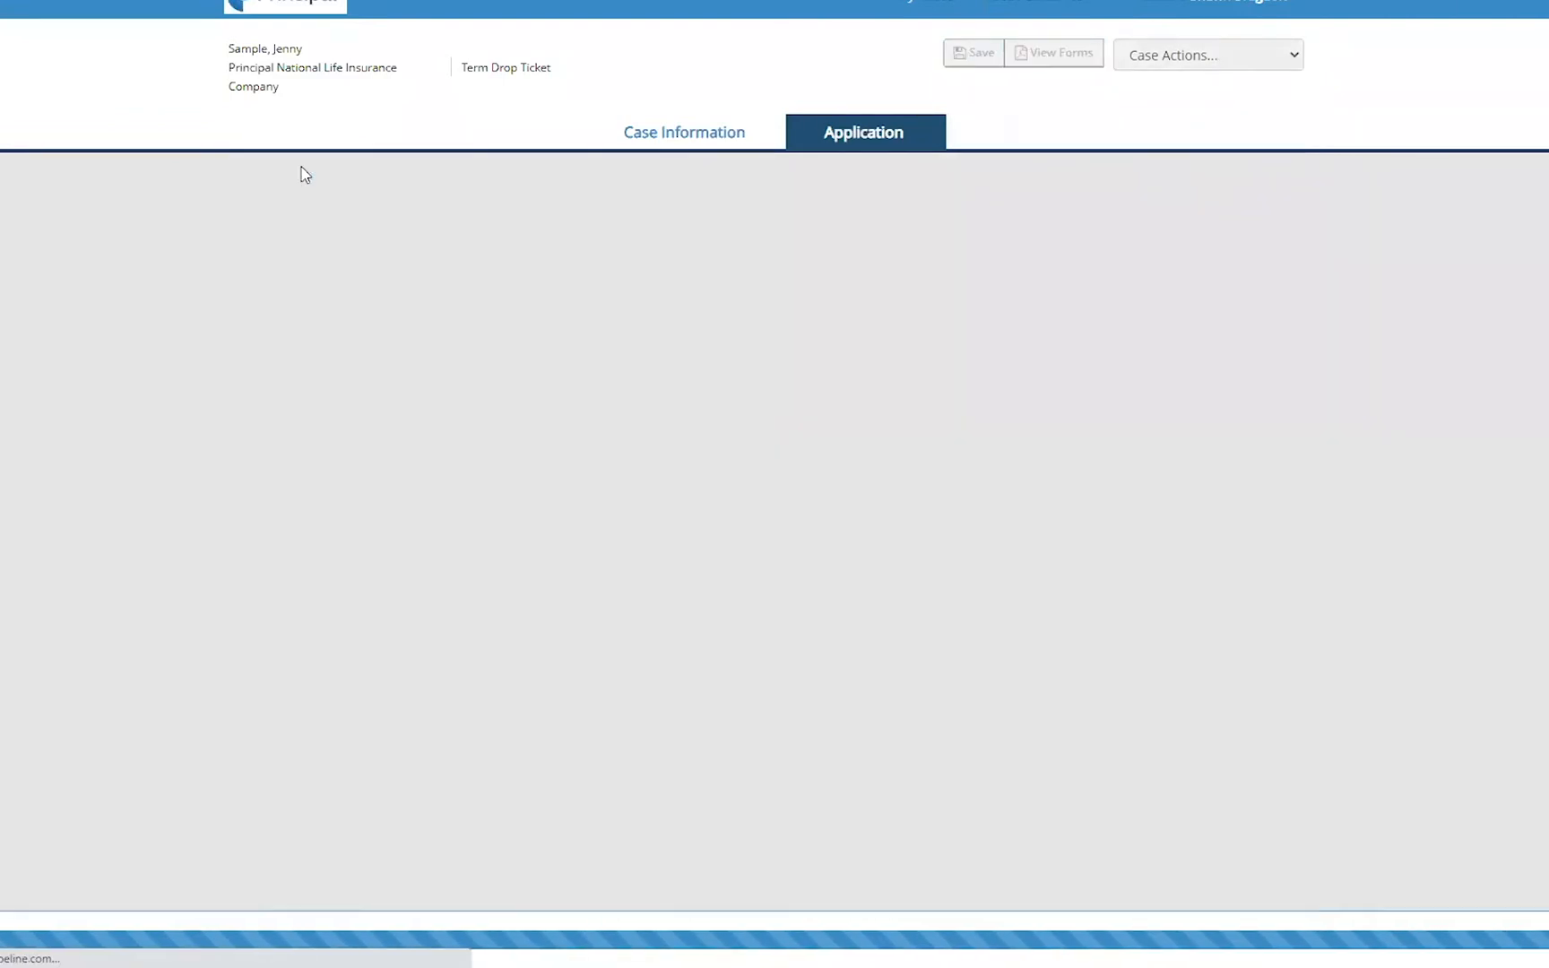
{"action": "scroll", "coordinate": [932, 502], "scroll_direction": "down", "scroll_amount": 2}
{"action": "scroll", "coordinate": [912, 705], "scroll_direction": "down", "scroll_amount": 3}
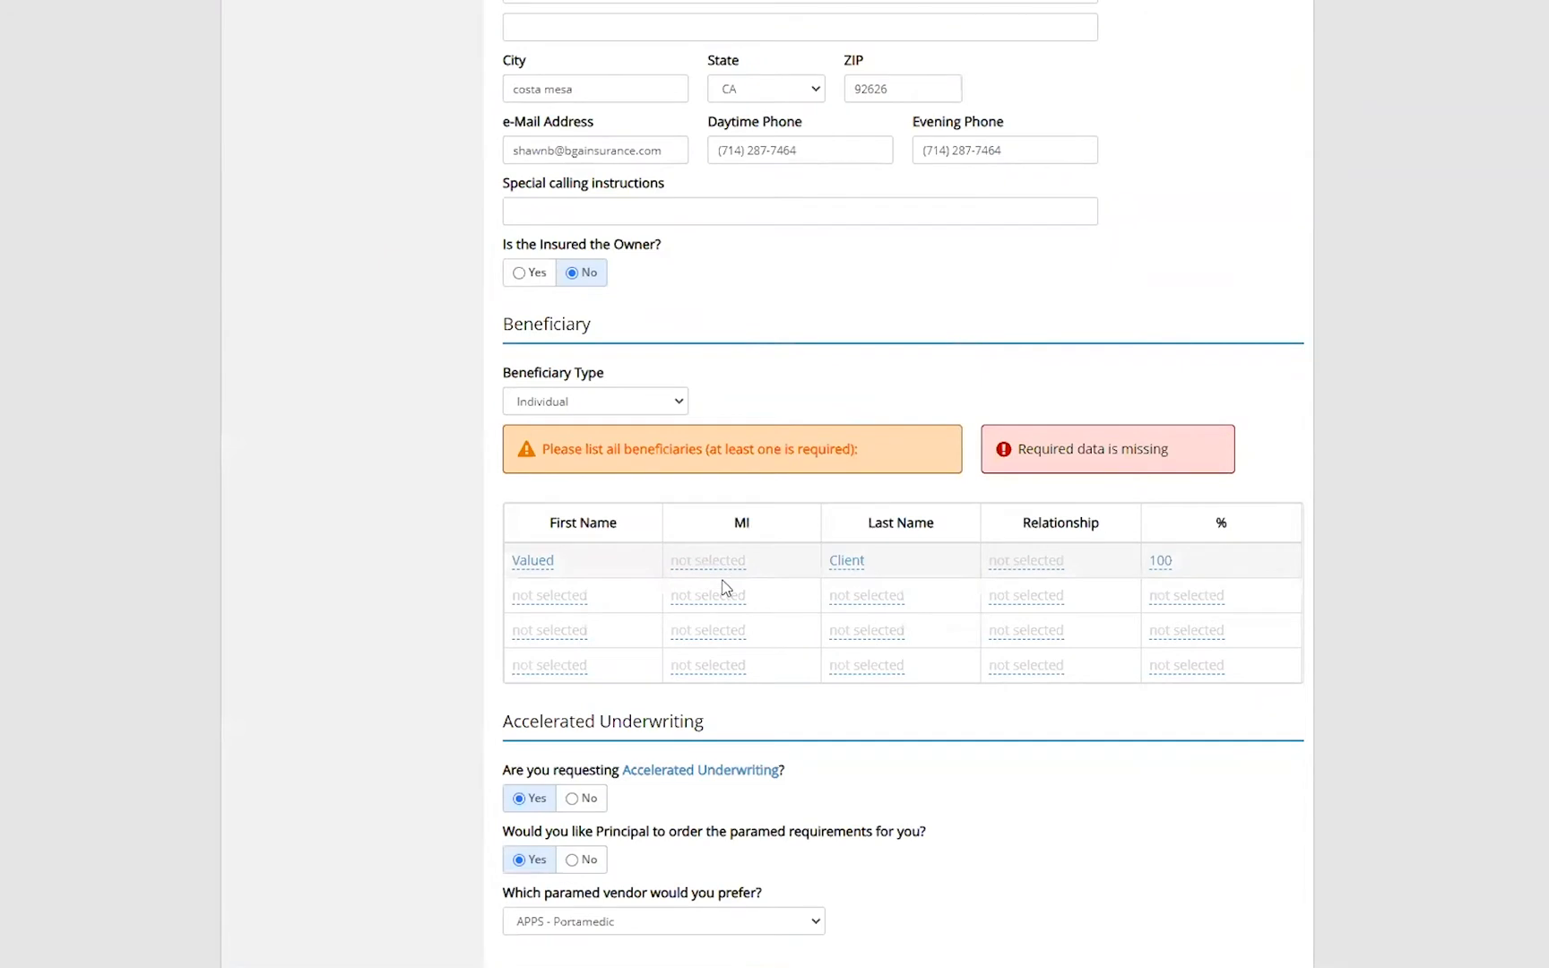
{"action": "scroll", "coordinate": [726, 587], "scroll_direction": "down", "scroll_amount": 4}
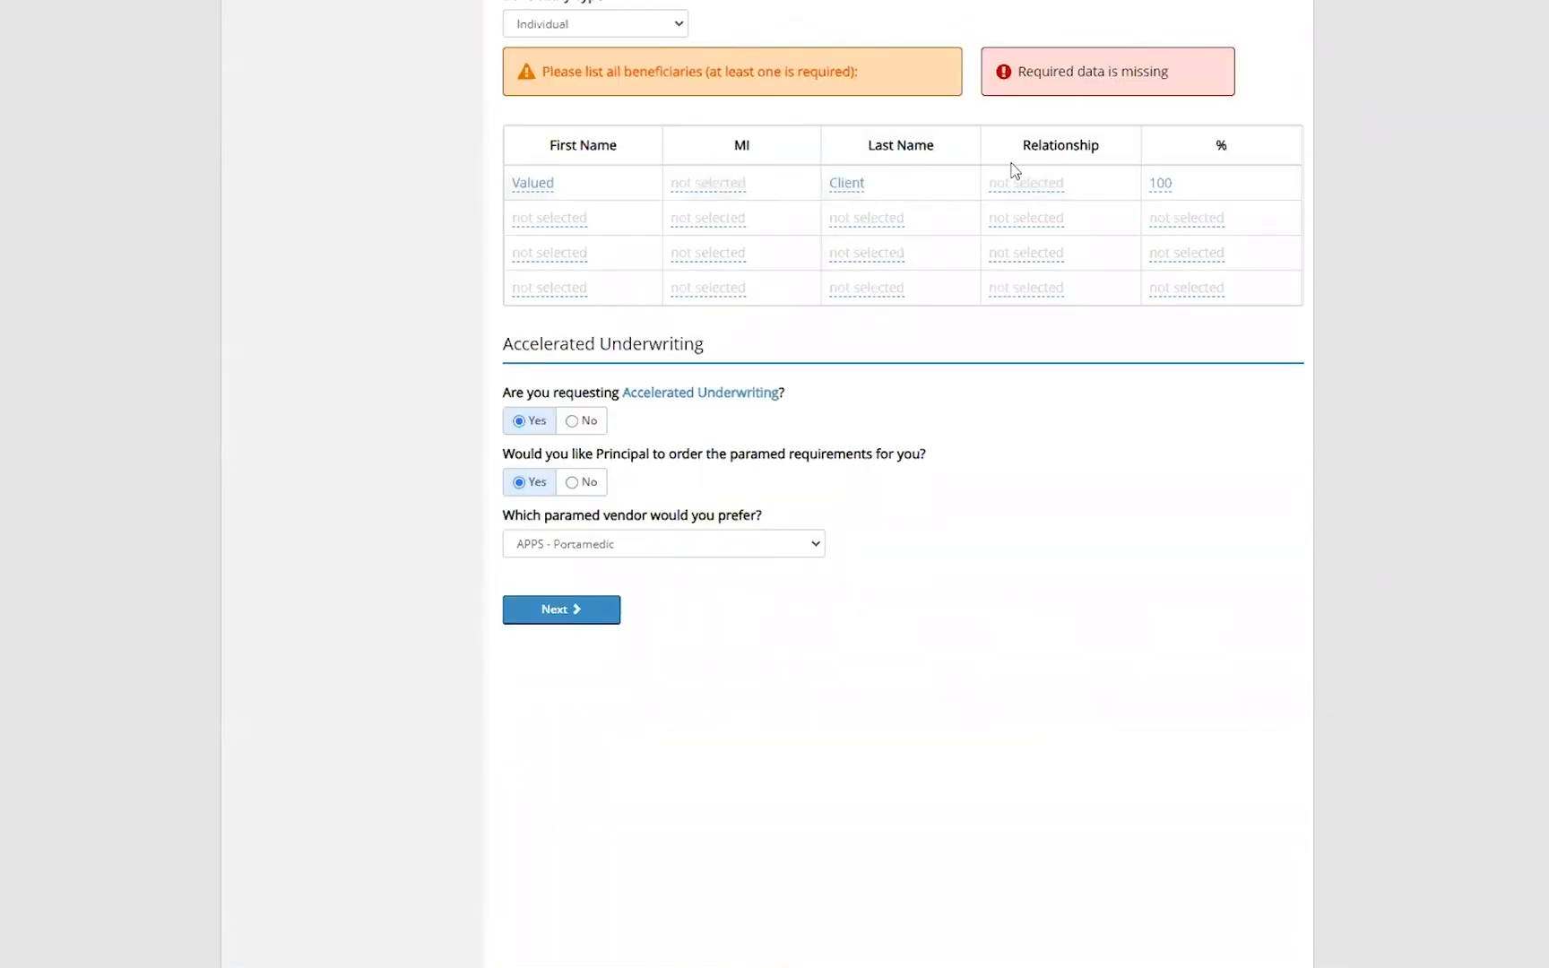
{"action": "left_click", "coordinate": [1049, 190]}
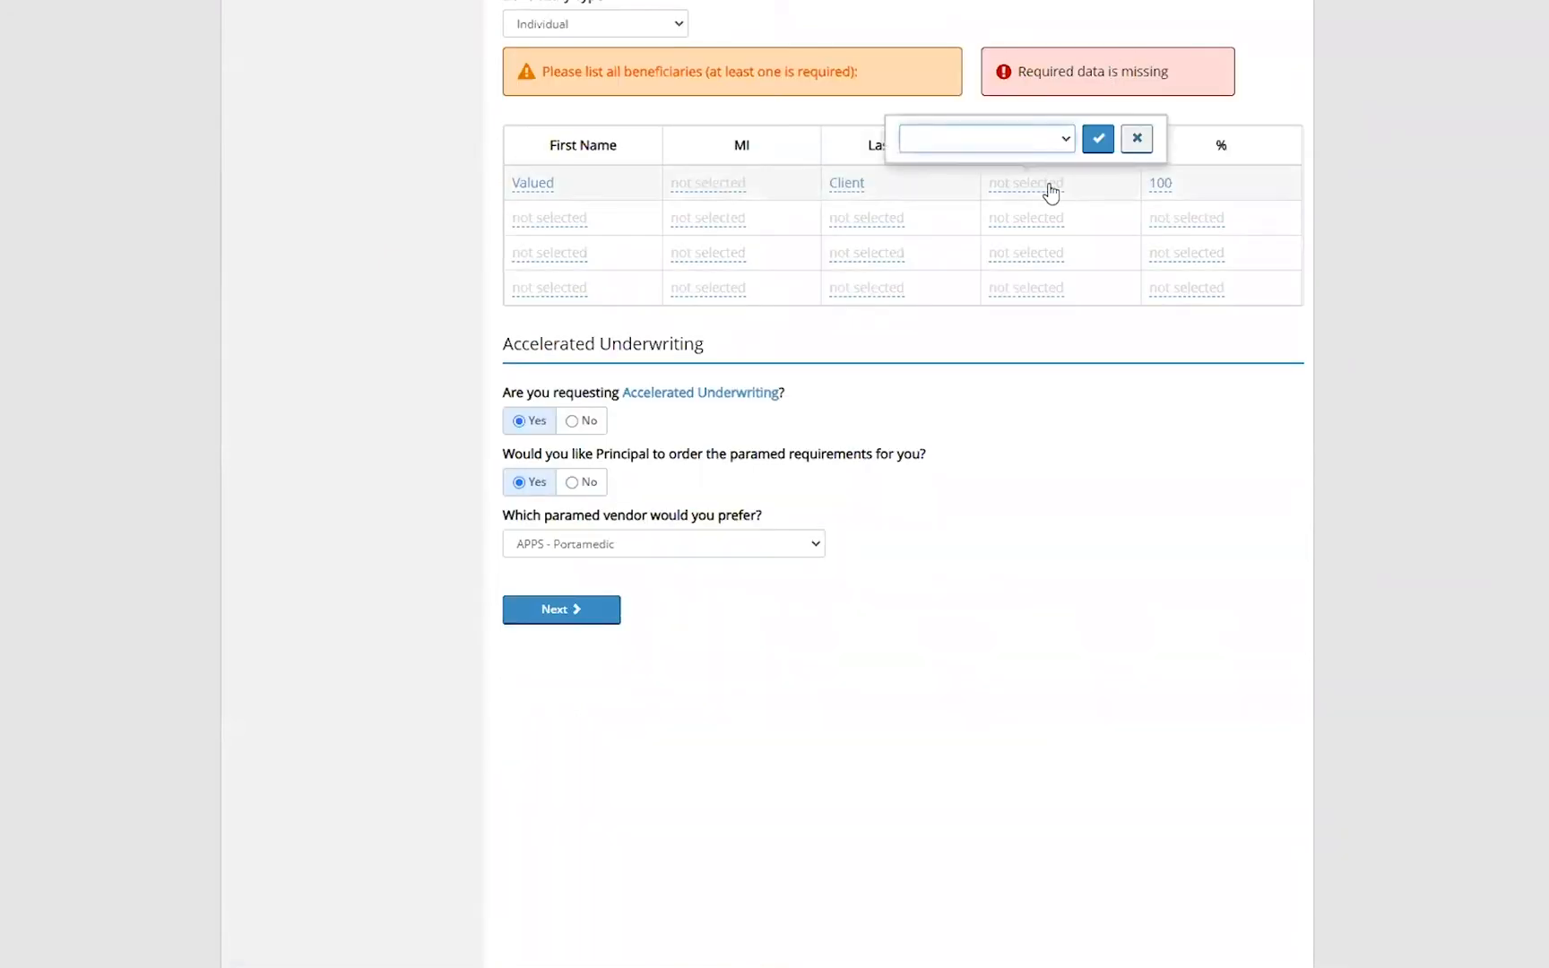
{"action": "left_click", "coordinate": [982, 144]}
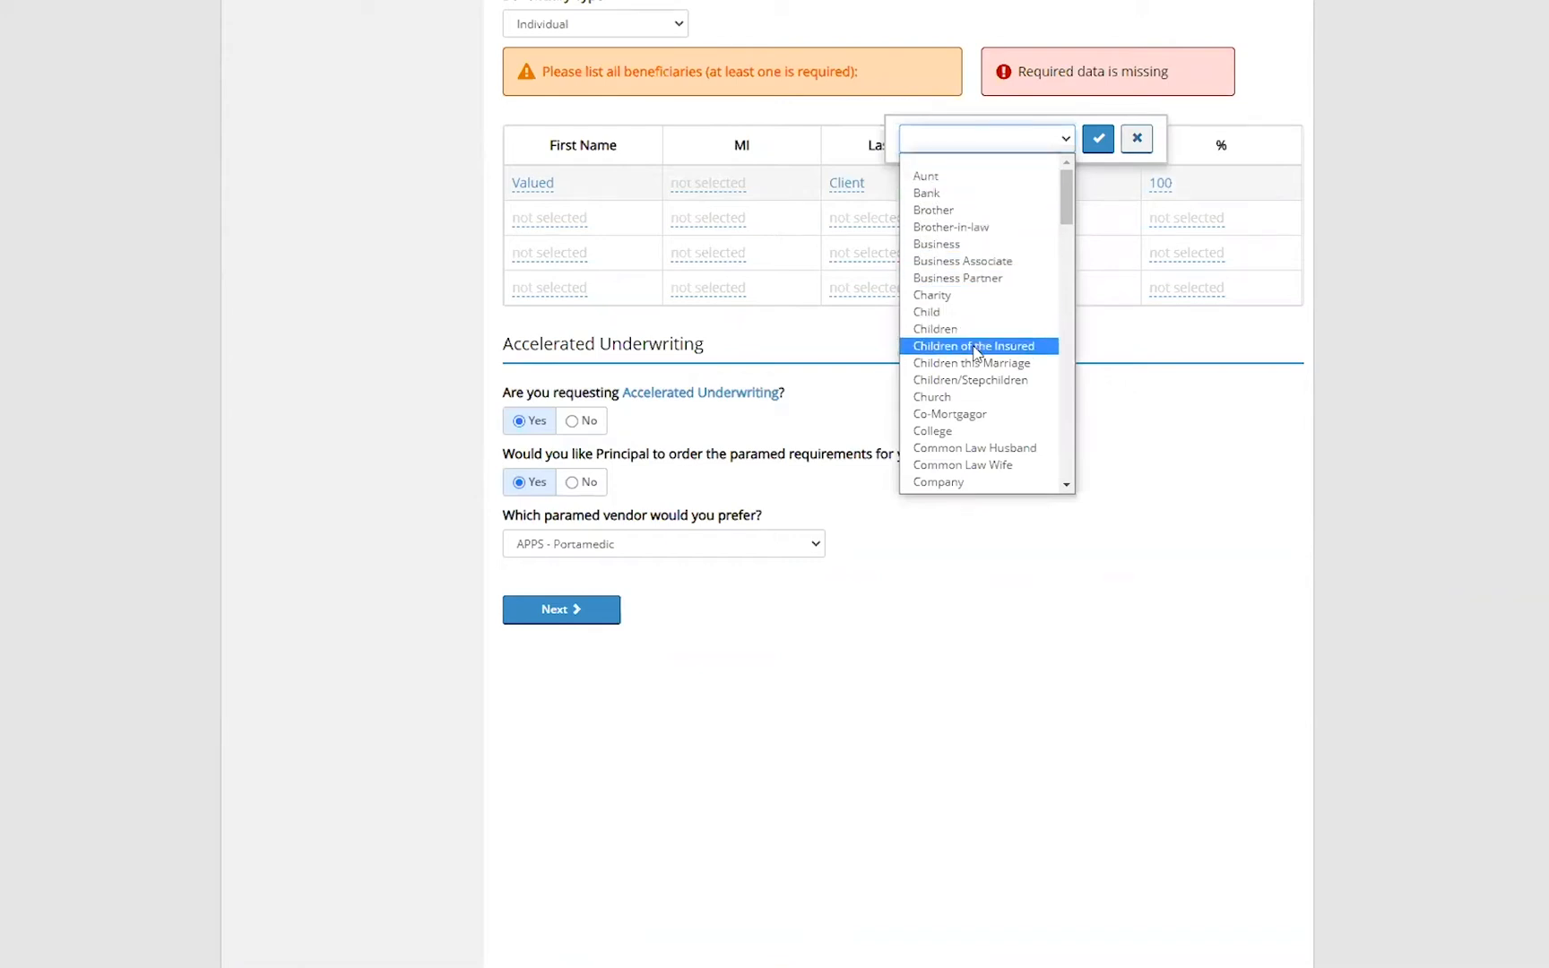
{"action": "scroll", "coordinate": [986, 385], "scroll_direction": "down", "scroll_amount": 10}
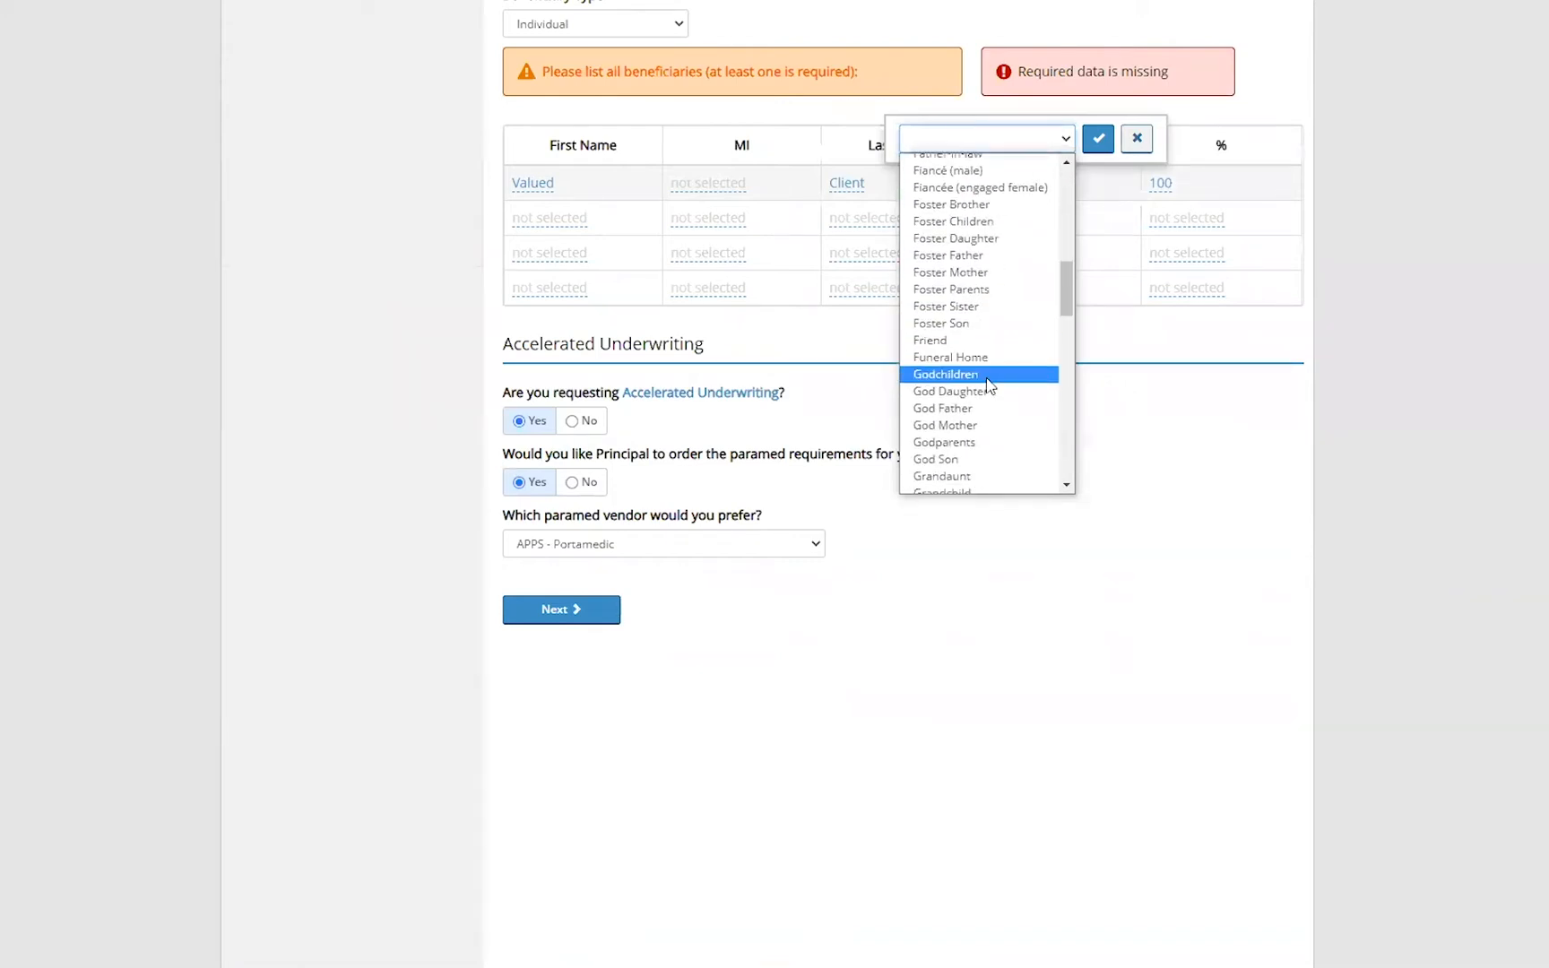
{"action": "scroll", "coordinate": [988, 387], "scroll_direction": "down", "scroll_amount": 7}
{"action": "scroll", "coordinate": [989, 387], "scroll_direction": "down", "scroll_amount": 8}
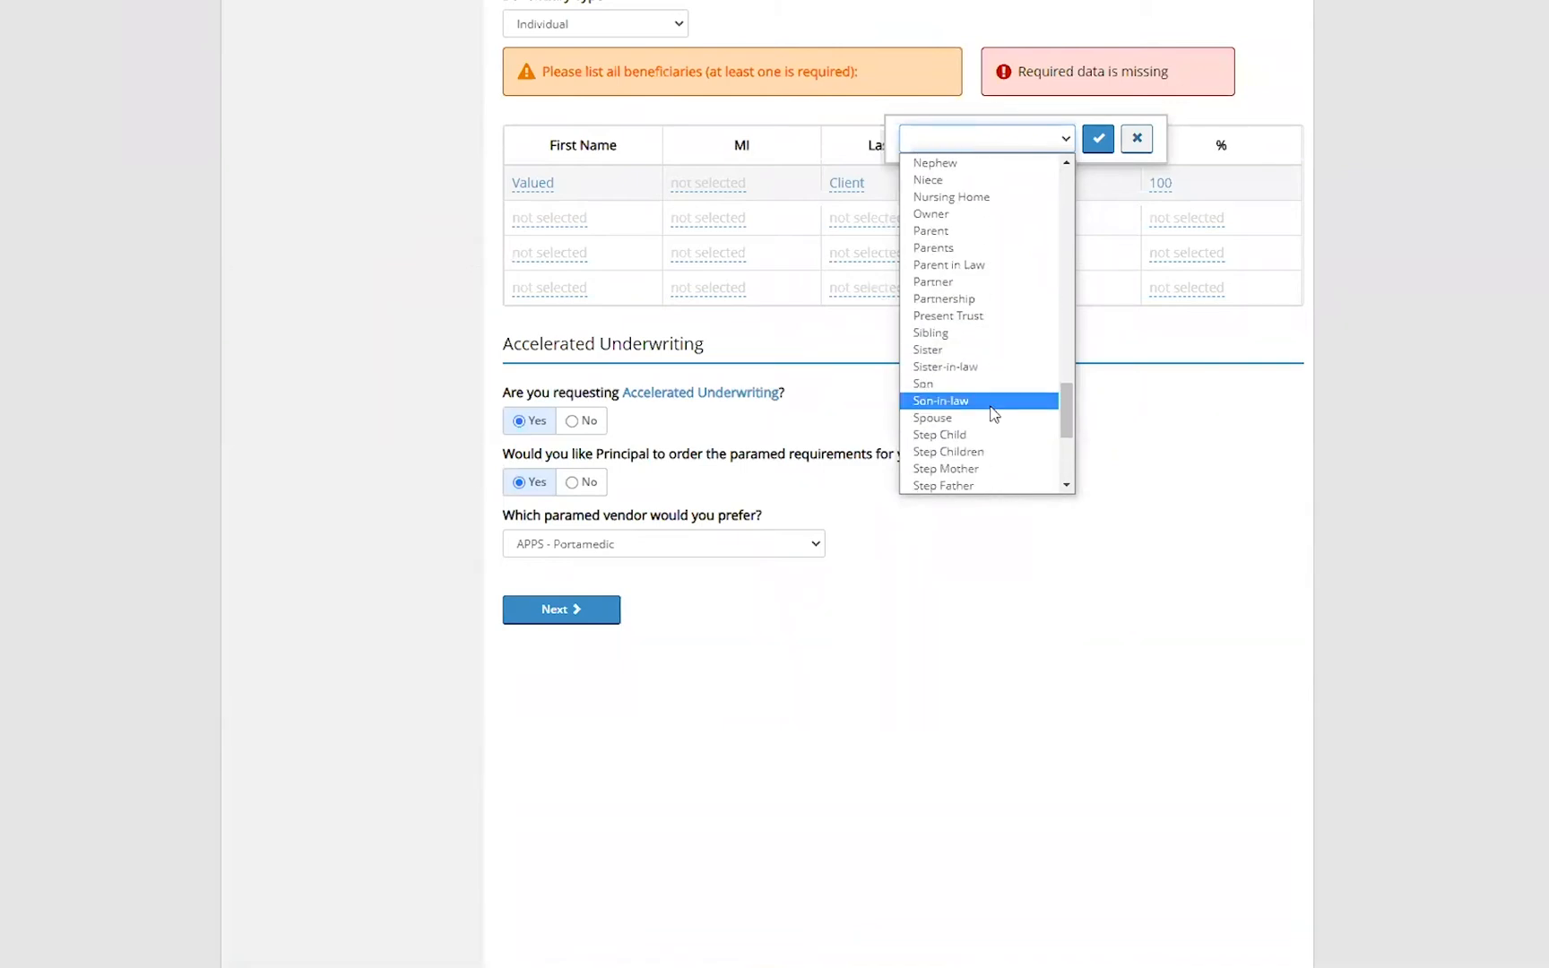
{"action": "left_click", "coordinate": [932, 418]}
{"action": "left_click", "coordinate": [1097, 139]}
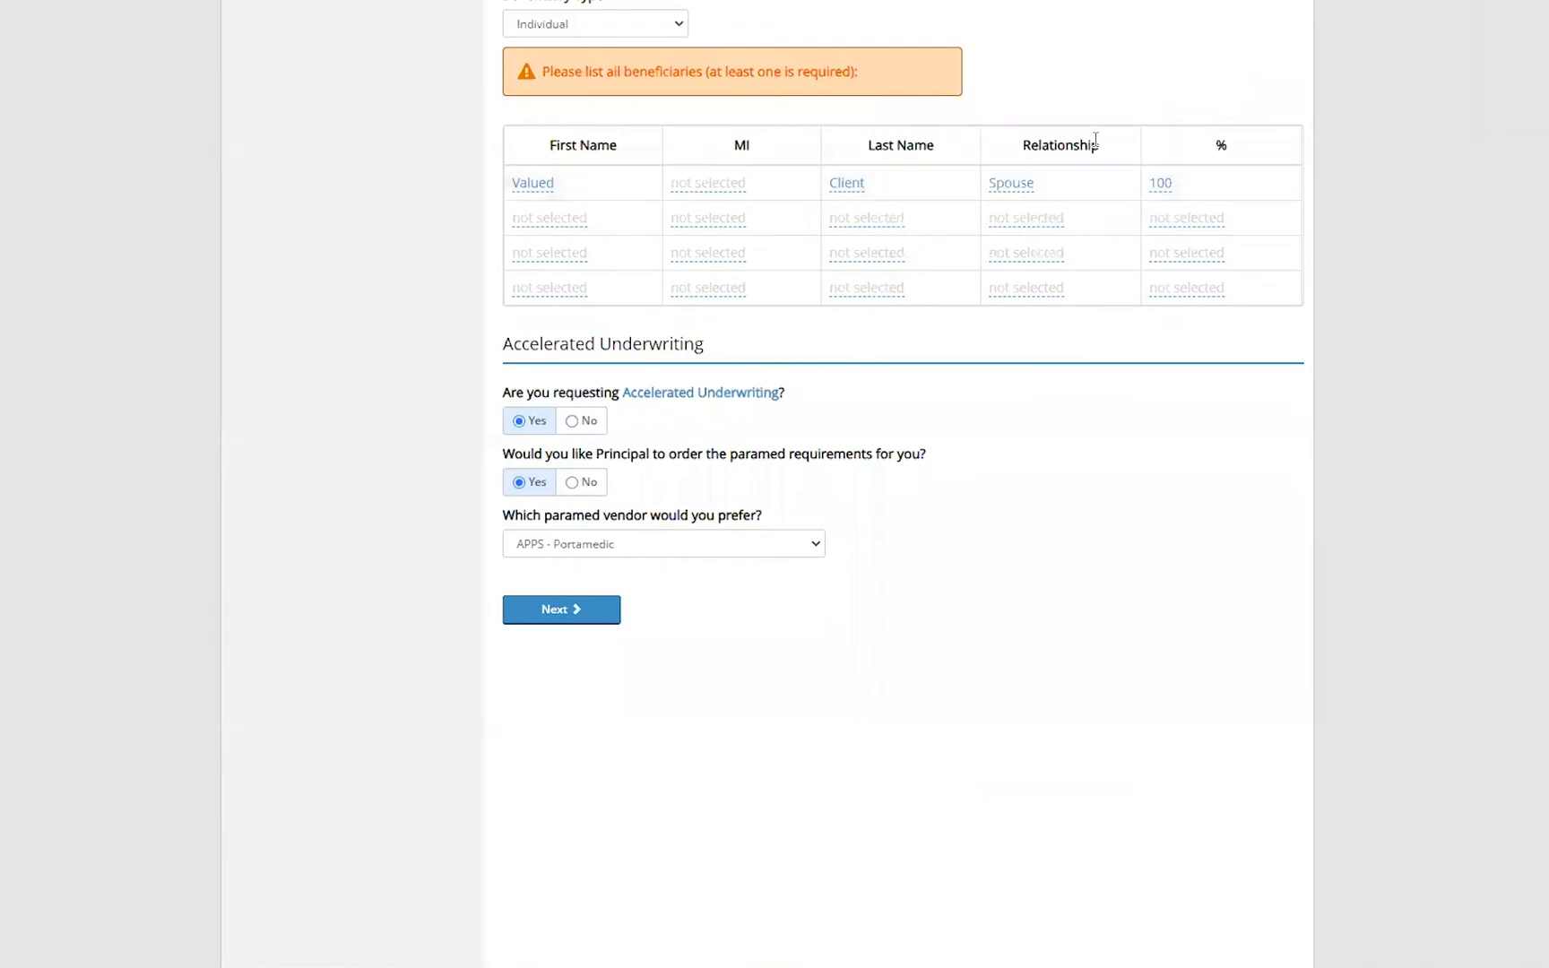
- Advance through the client and owner pages to the Confirm/Submit page
{"action": "scroll", "coordinate": [999, 546], "scroll_direction": "up", "scroll_amount": 15}
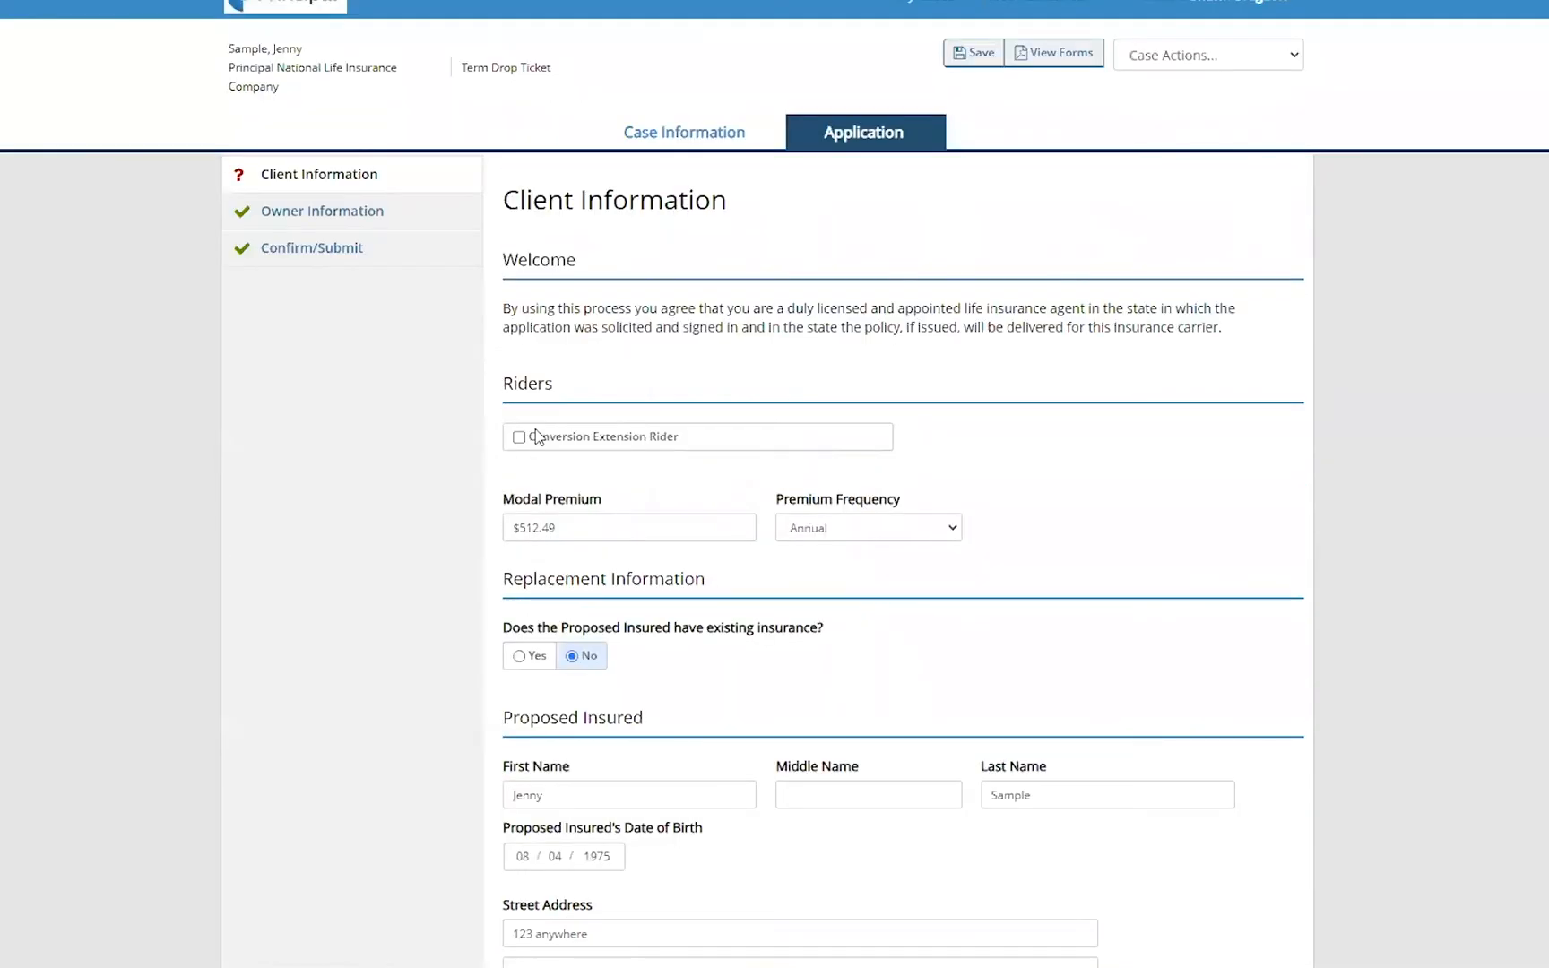
{"action": "scroll", "coordinate": [798, 780], "scroll_direction": "down", "scroll_amount": 20}
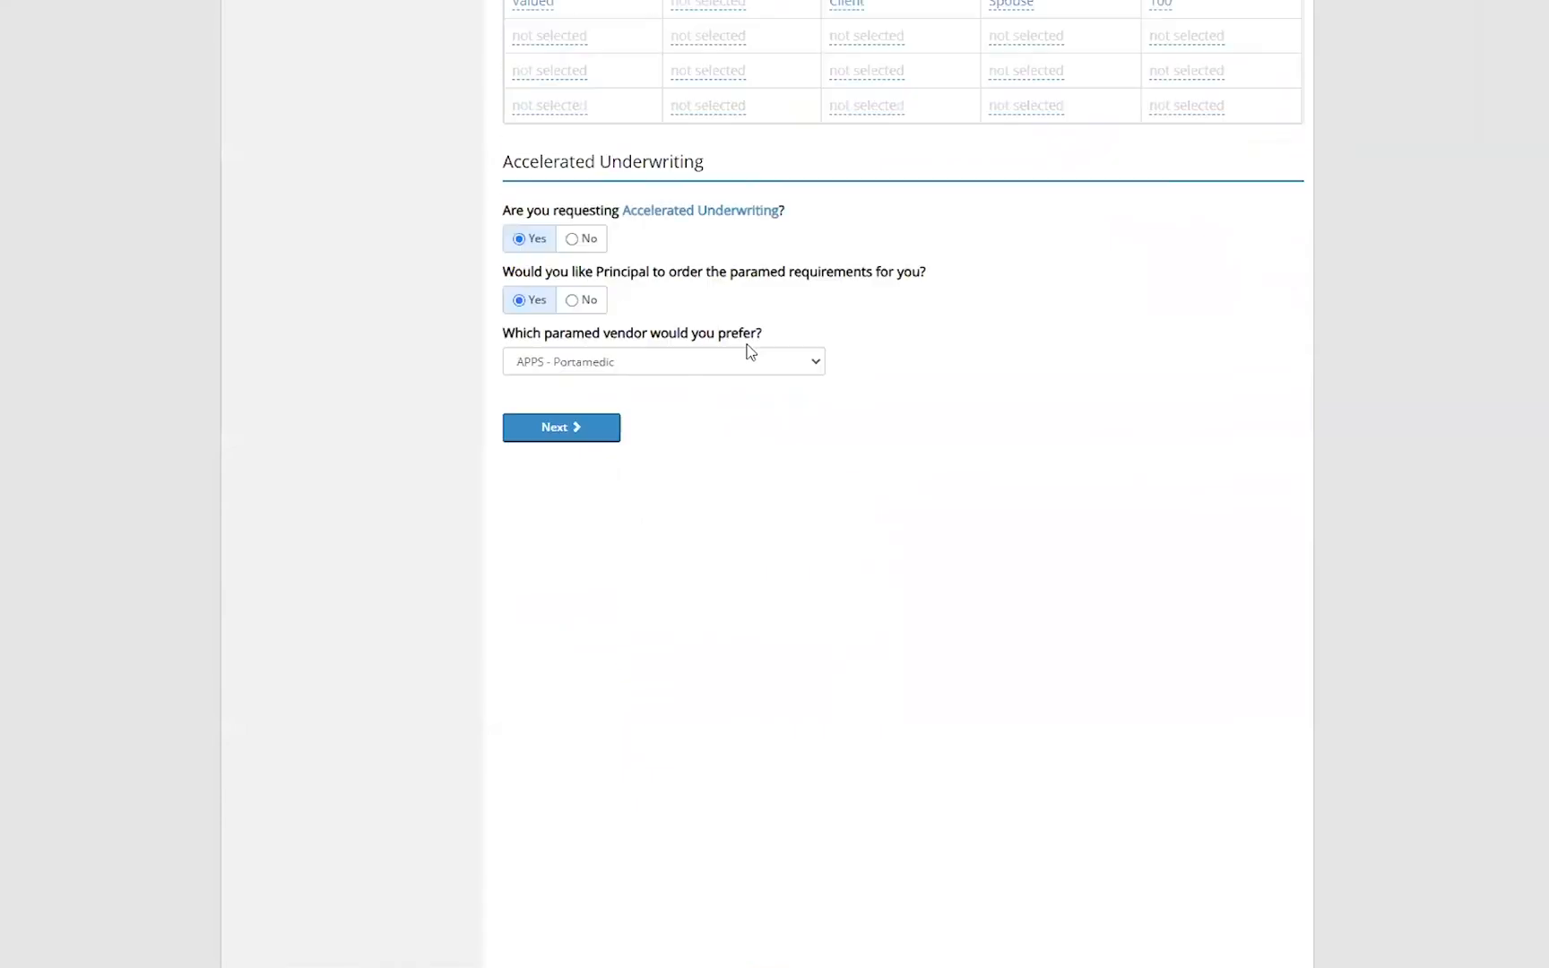
{"action": "scroll", "coordinate": [553, 546], "scroll_direction": "up", "scroll_amount": 2}
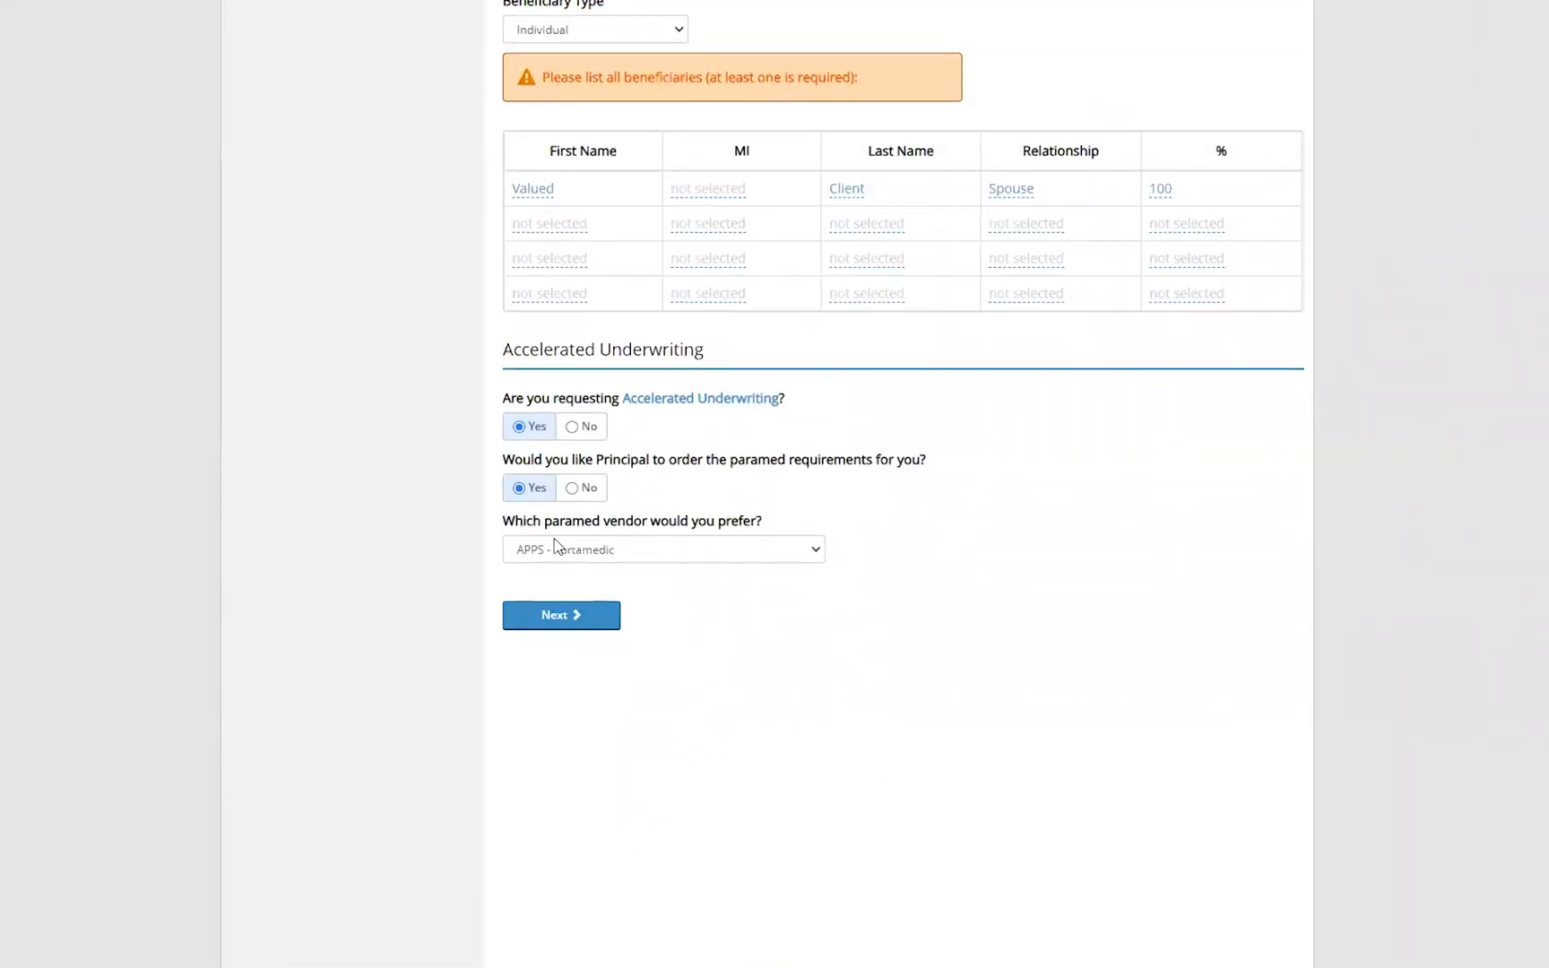
{"action": "left_click", "coordinate": [575, 621]}
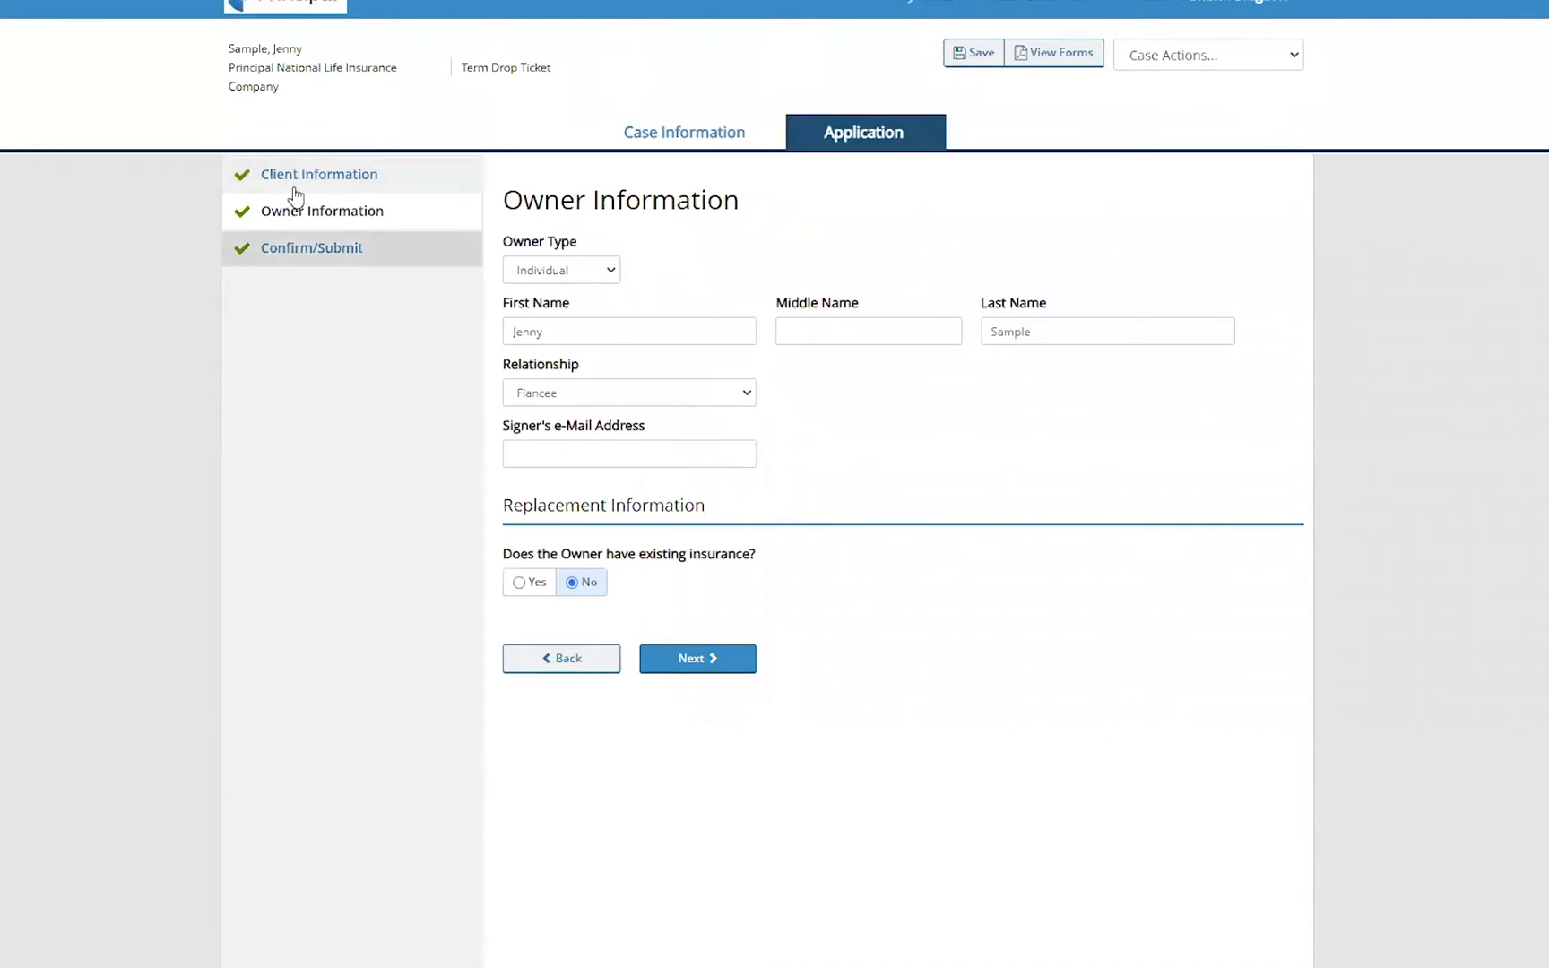
{"action": "left_click", "coordinate": [722, 657]}
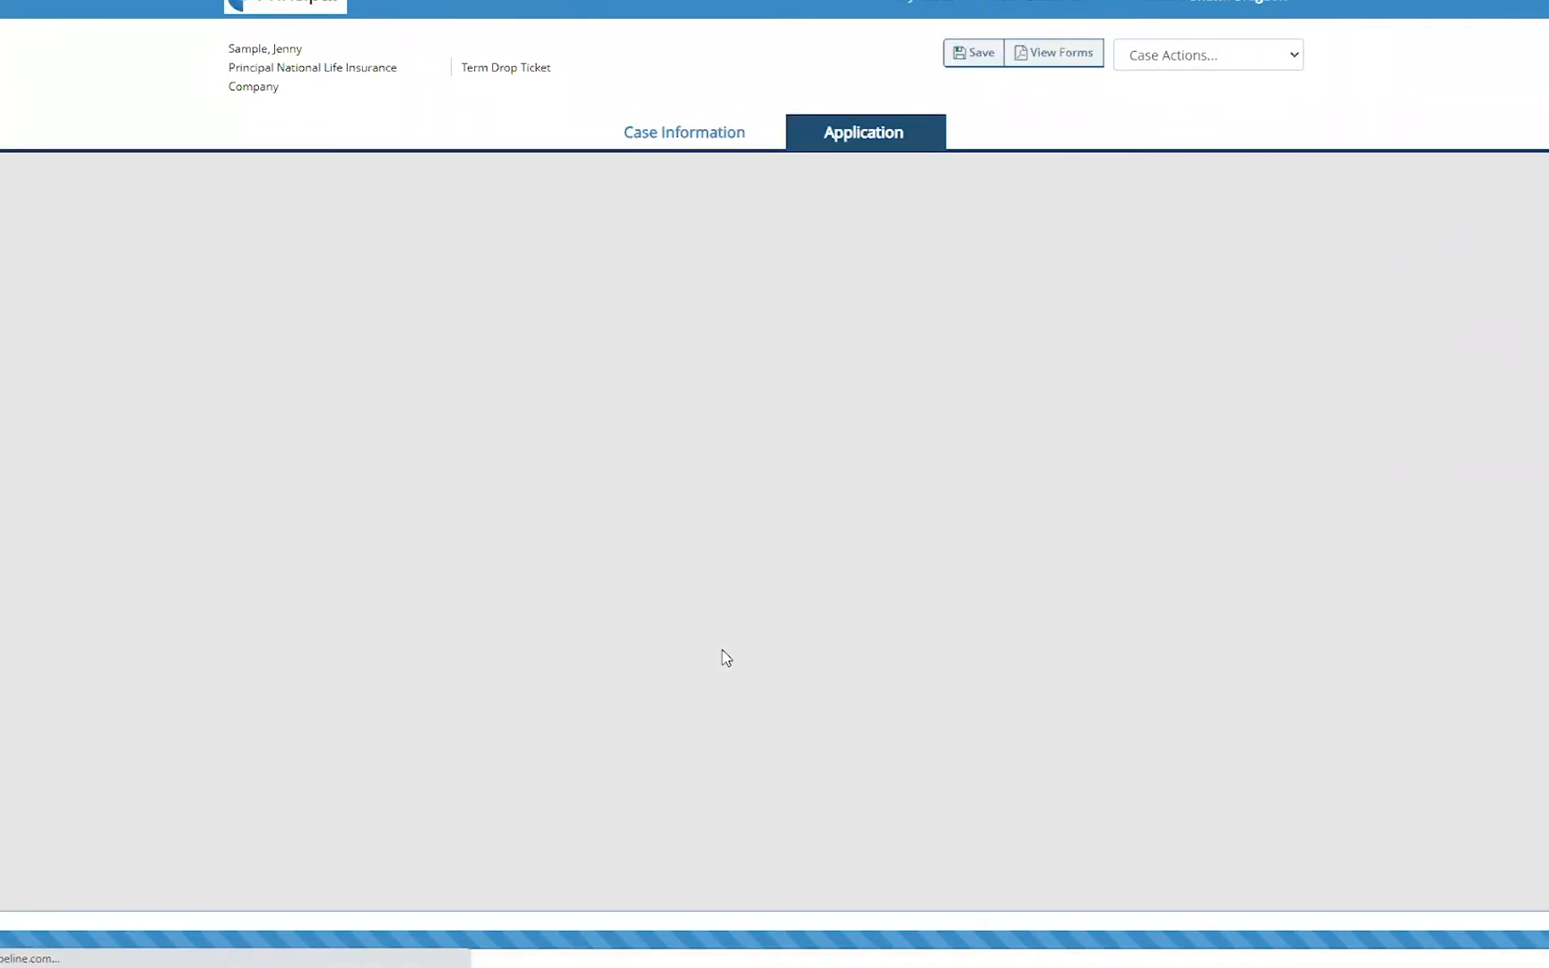
- Agree to the agent certification and submit the application
{"action": "scroll", "coordinate": [955, 429], "scroll_direction": "down", "scroll_amount": 5}
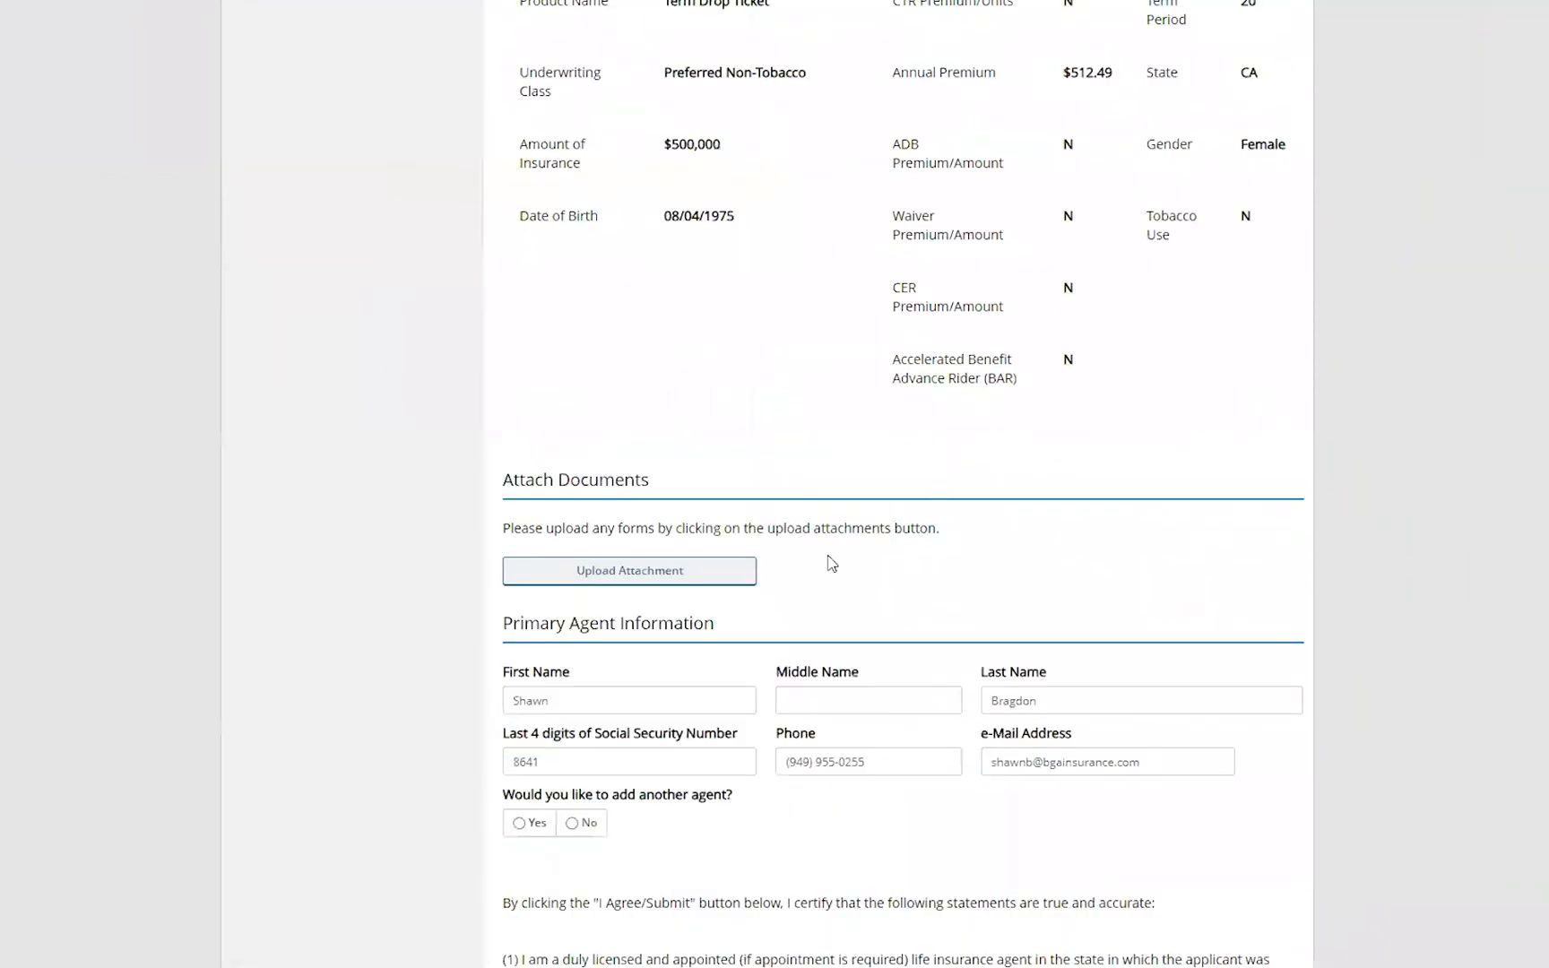
{"action": "scroll", "coordinate": [803, 691], "scroll_direction": "down", "scroll_amount": 7}
{"action": "scroll", "coordinate": [922, 749], "scroll_direction": "up", "scroll_amount": 3}
{"action": "scroll", "coordinate": [798, 307], "scroll_direction": "down", "scroll_amount": 6}
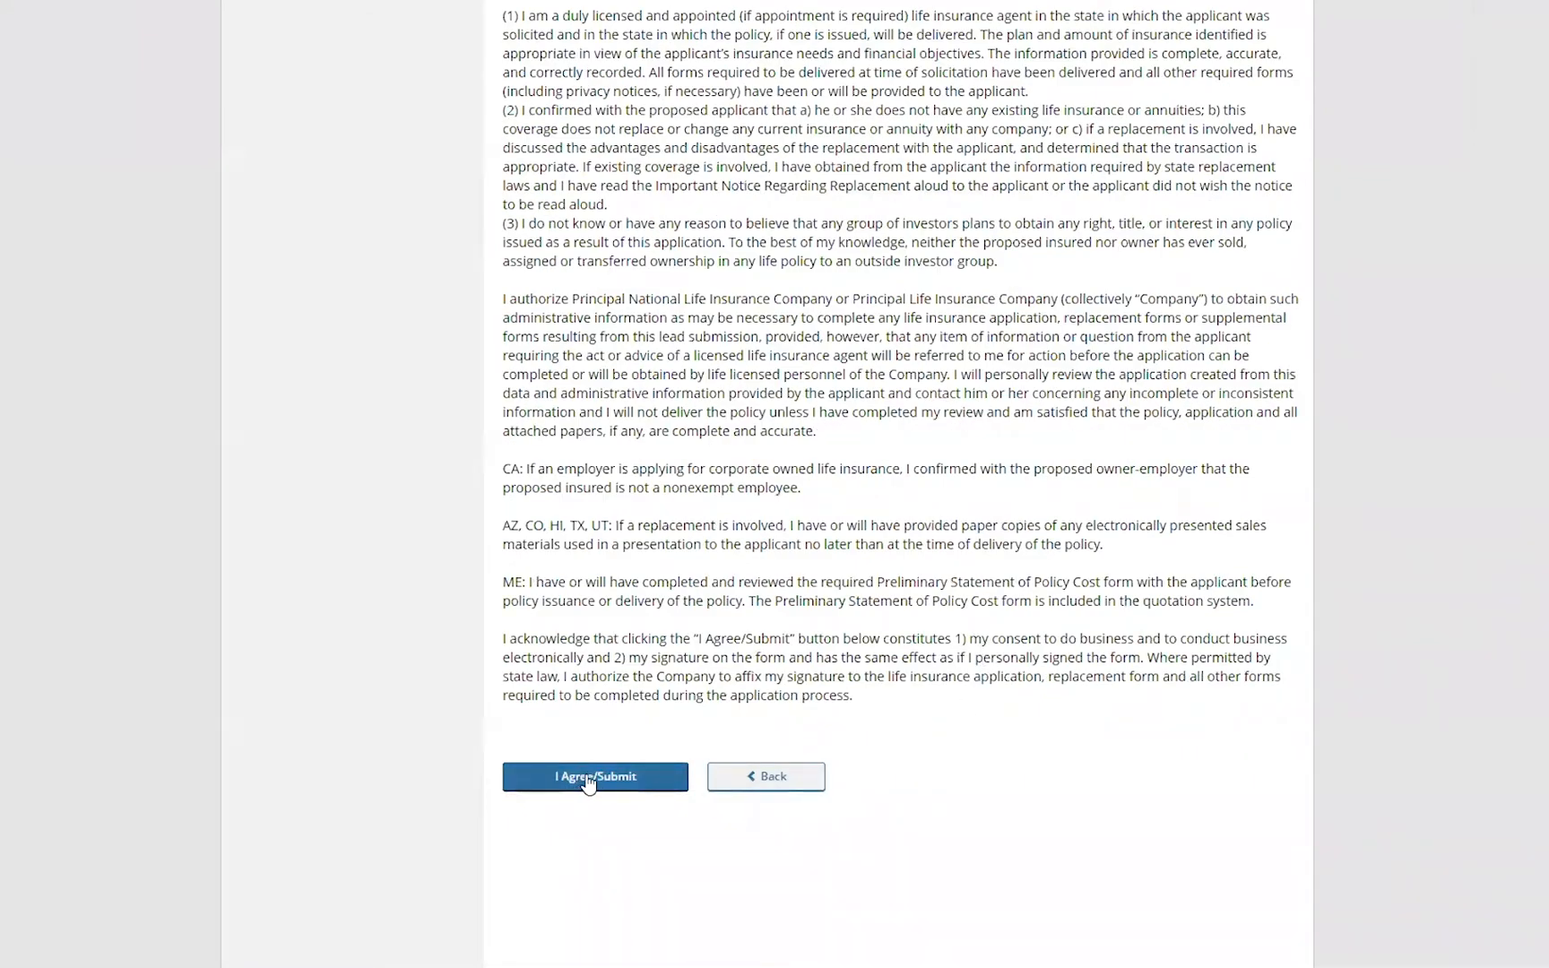
{"action": "left_click", "coordinate": [589, 778]}
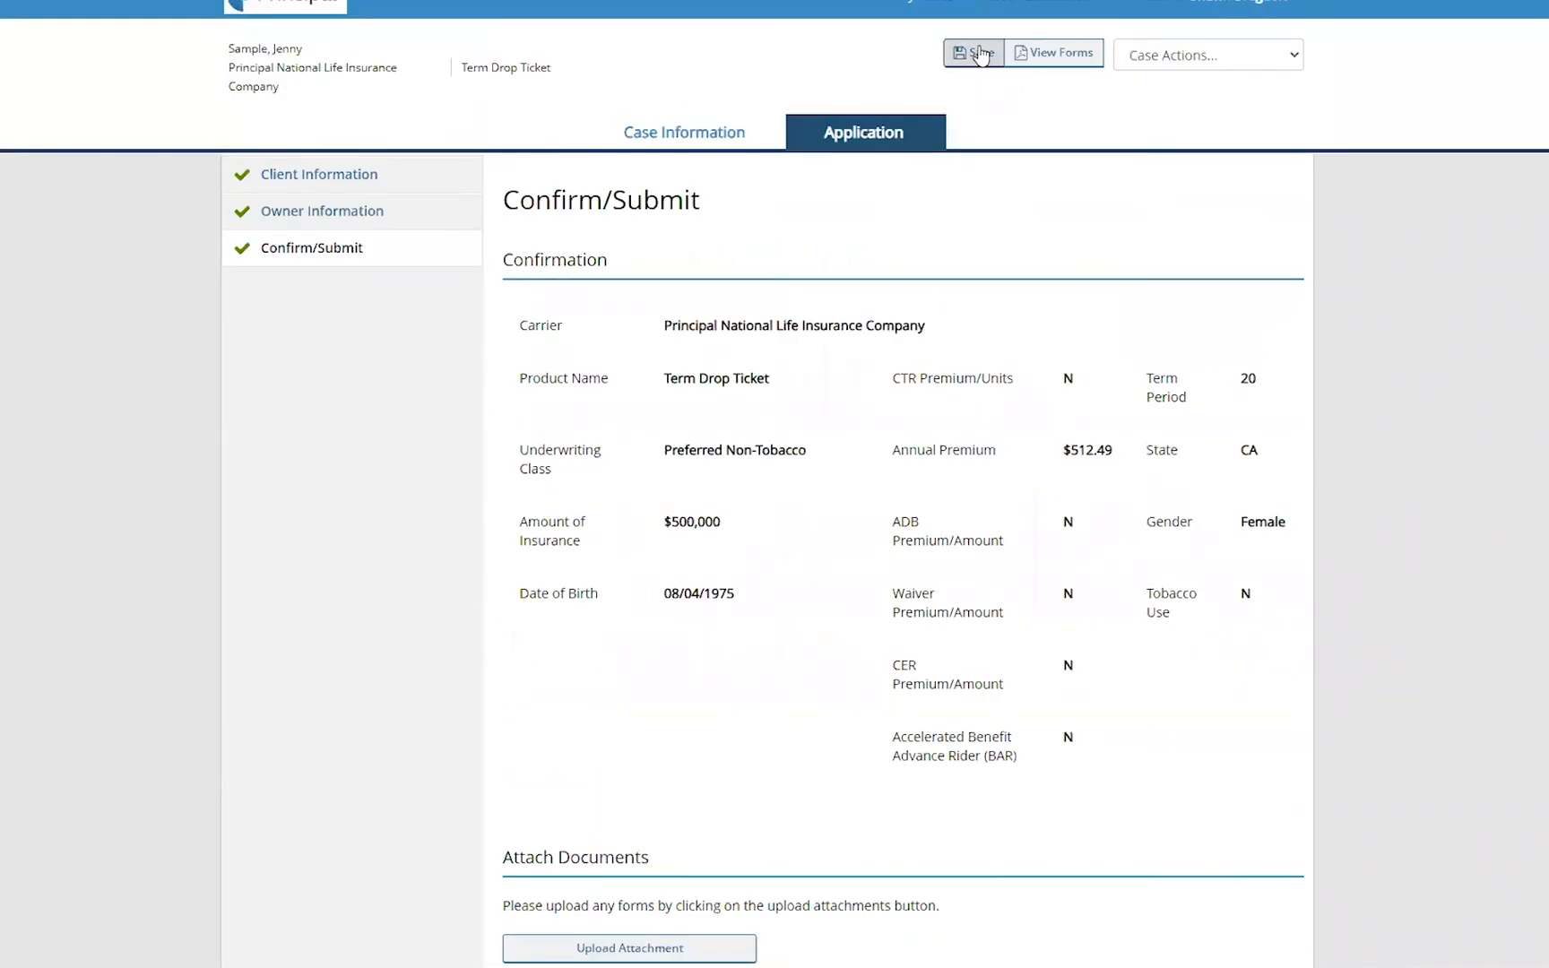
- Save the case and review the confirmation details
{"action": "left_click", "coordinate": [981, 55]}
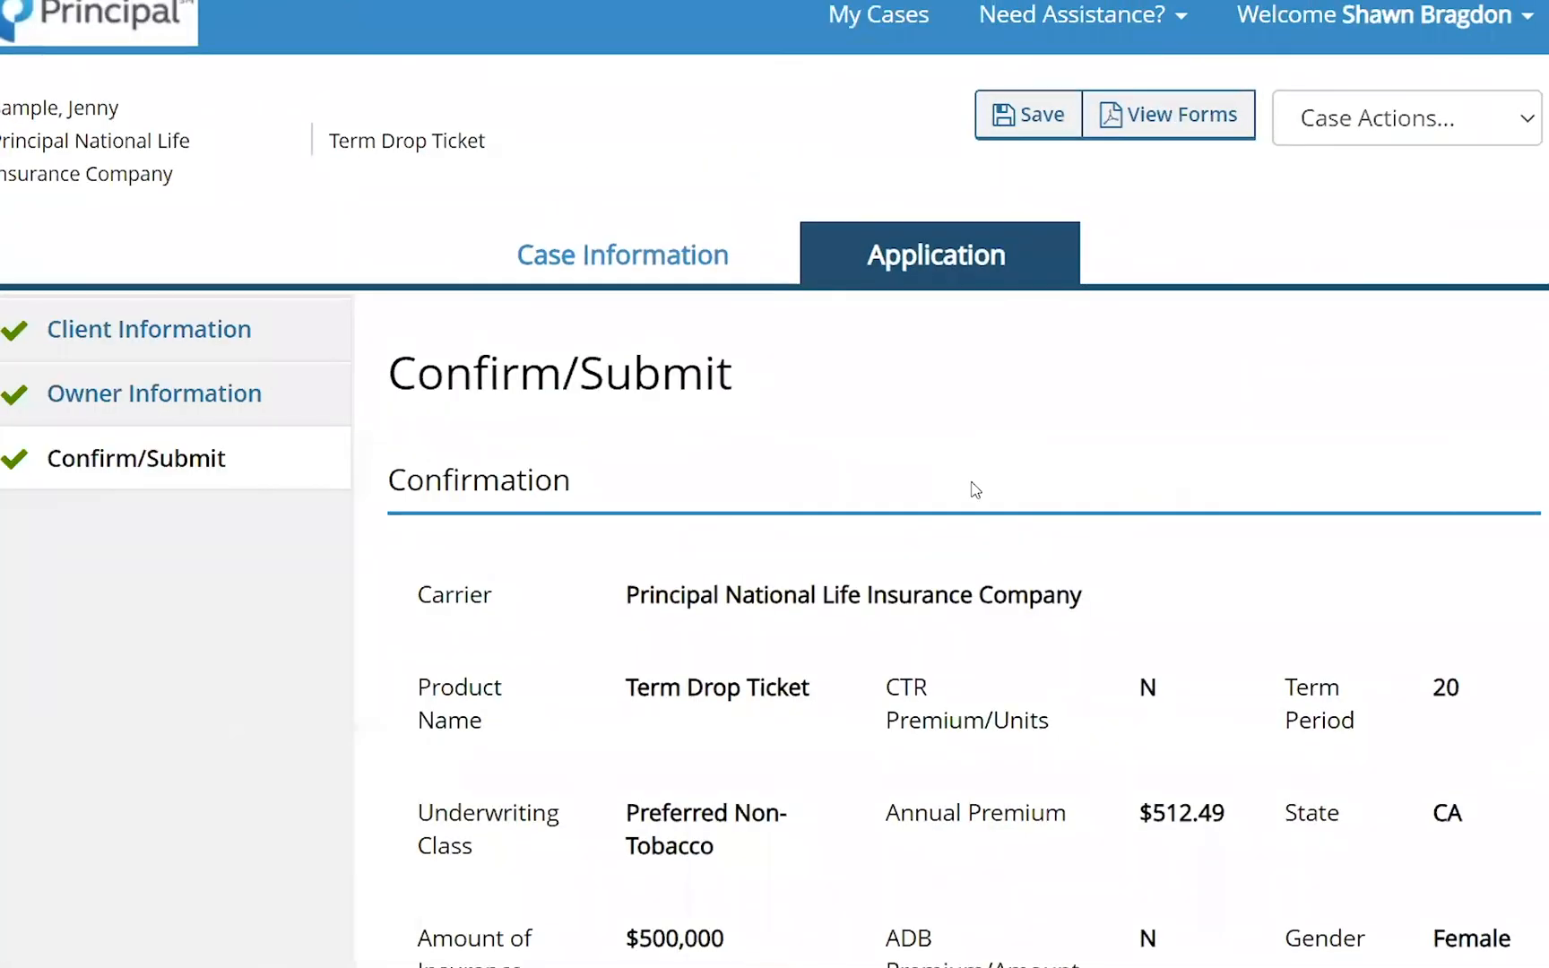
{"action": "scroll", "coordinate": [941, 450], "scroll_direction": "down", "scroll_amount": 5}
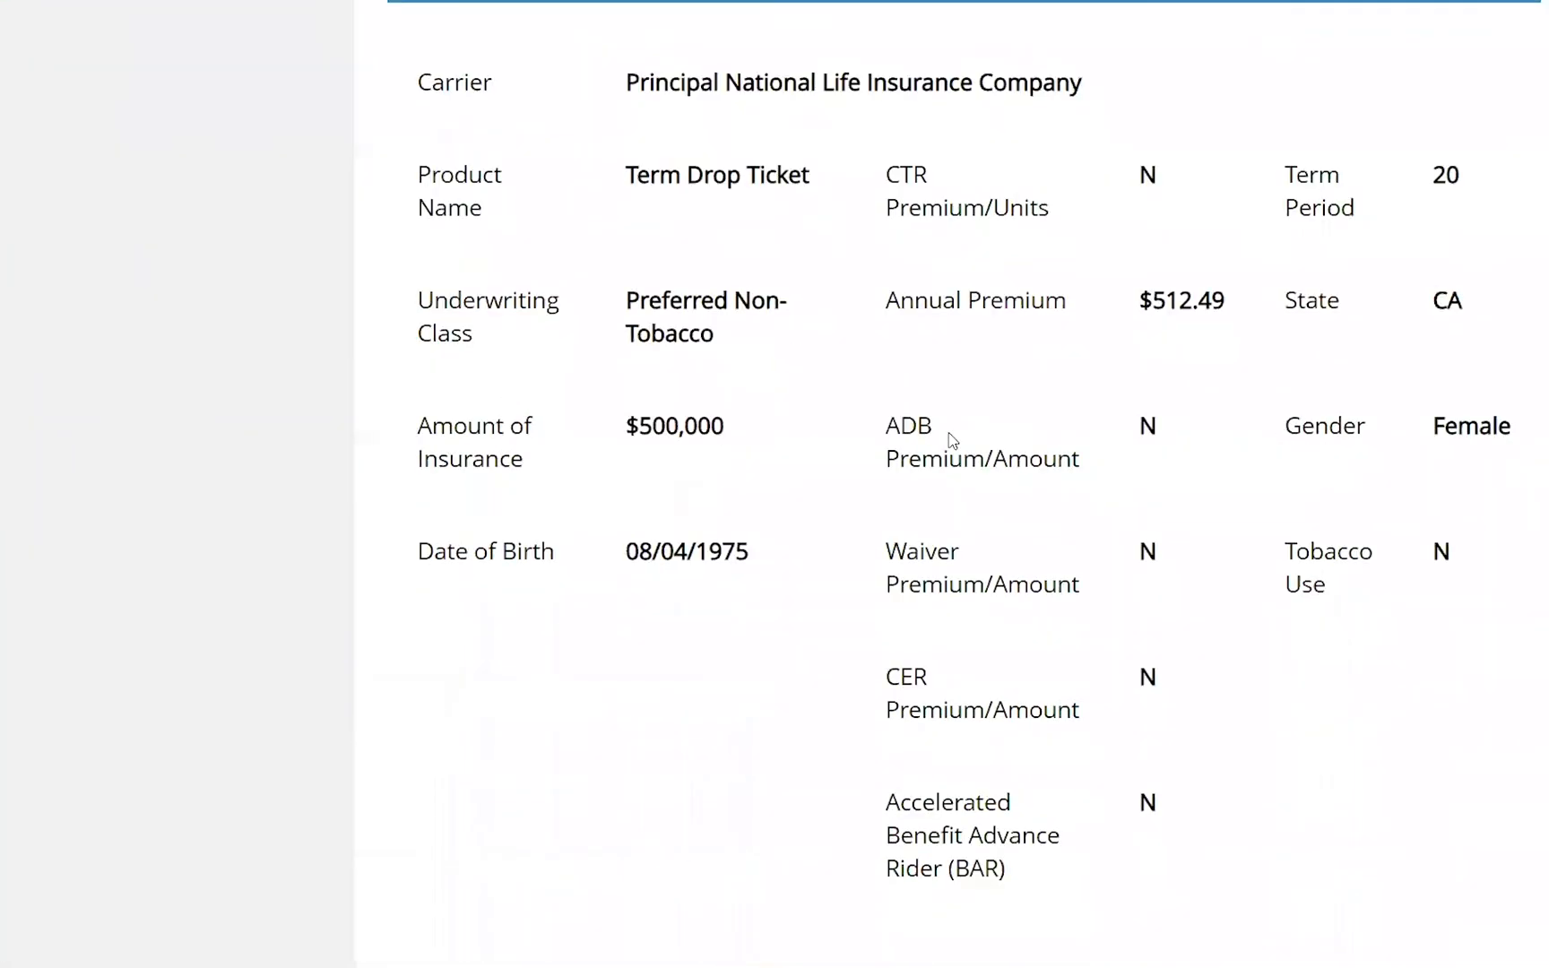
{"action": "scroll", "coordinate": [952, 439], "scroll_direction": "down", "scroll_amount": 1}
{"action": "scroll", "coordinate": [952, 440], "scroll_direction": "up", "scroll_amount": 5}
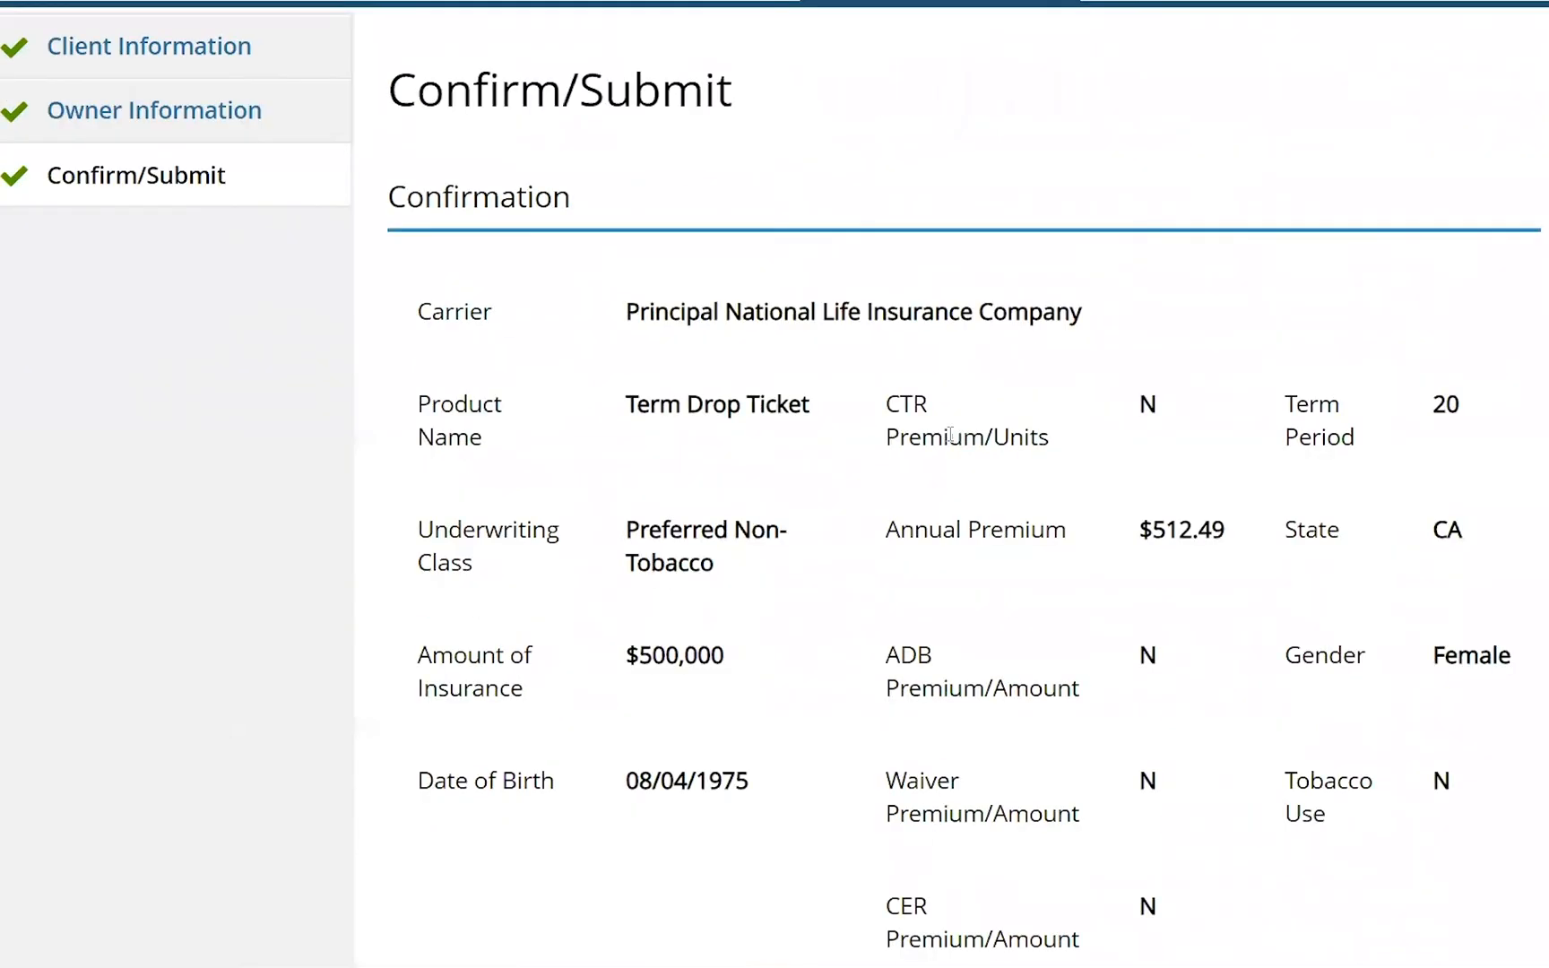
- Return to the quote search form and switch the product type to Guaranteed Universal Life (GUL) with maturity To Age 121
{"action": "scroll", "coordinate": [952, 440], "scroll_direction": "up", "scroll_amount": 1}
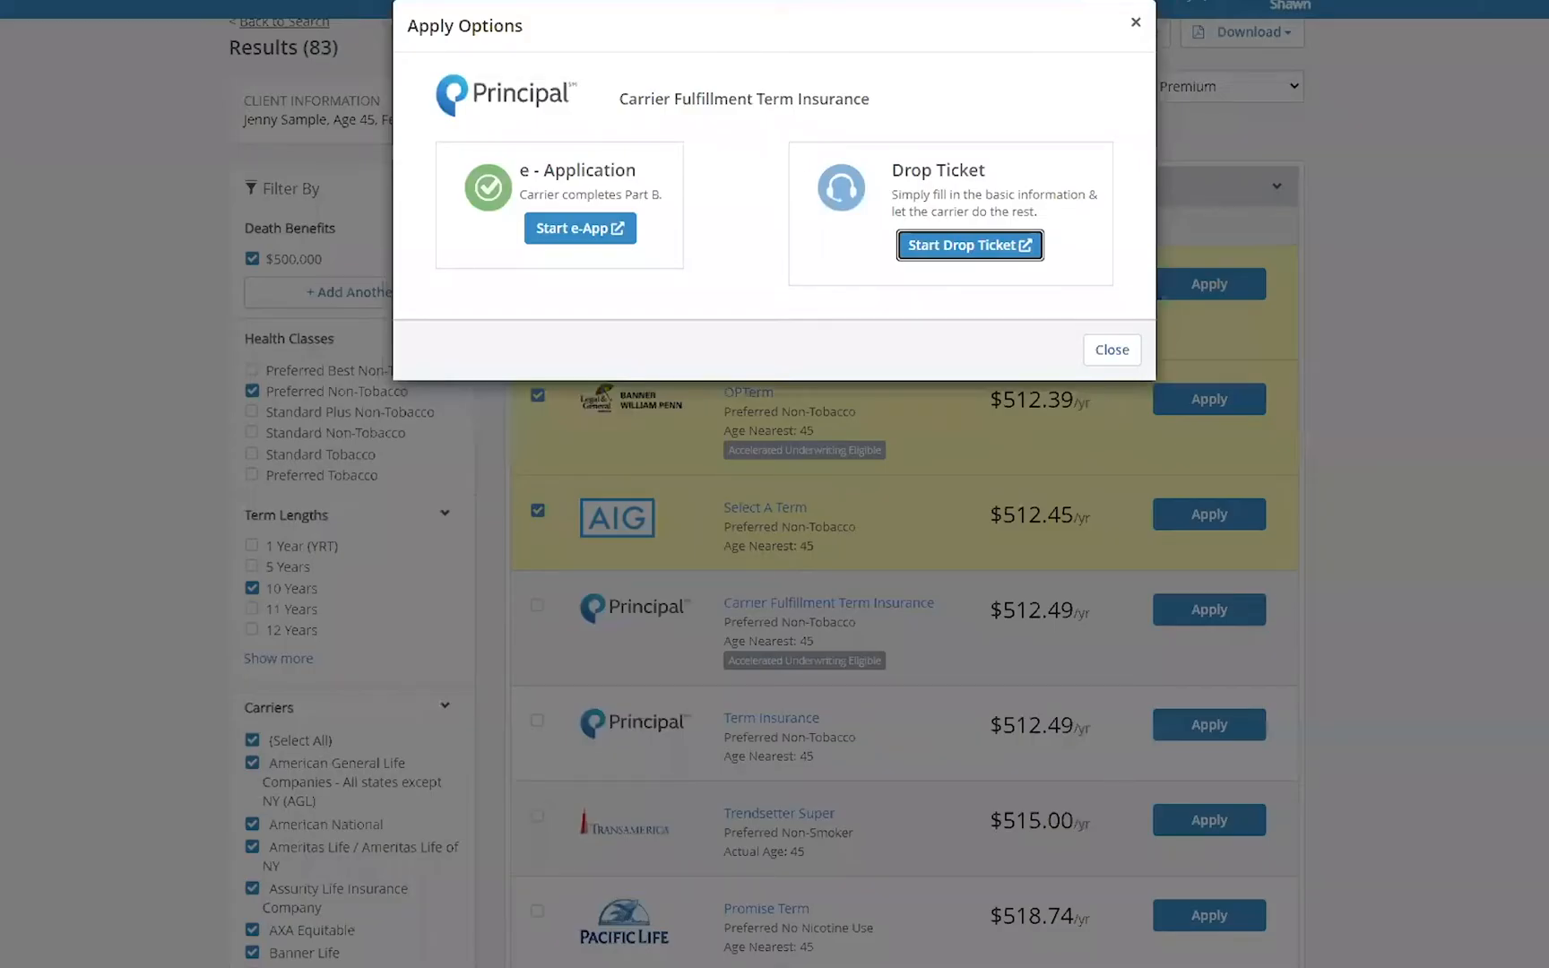
{"action": "left_click", "coordinate": [1134, 23]}
{"action": "scroll", "coordinate": [538, 107], "scroll_direction": "up", "scroll_amount": 1}
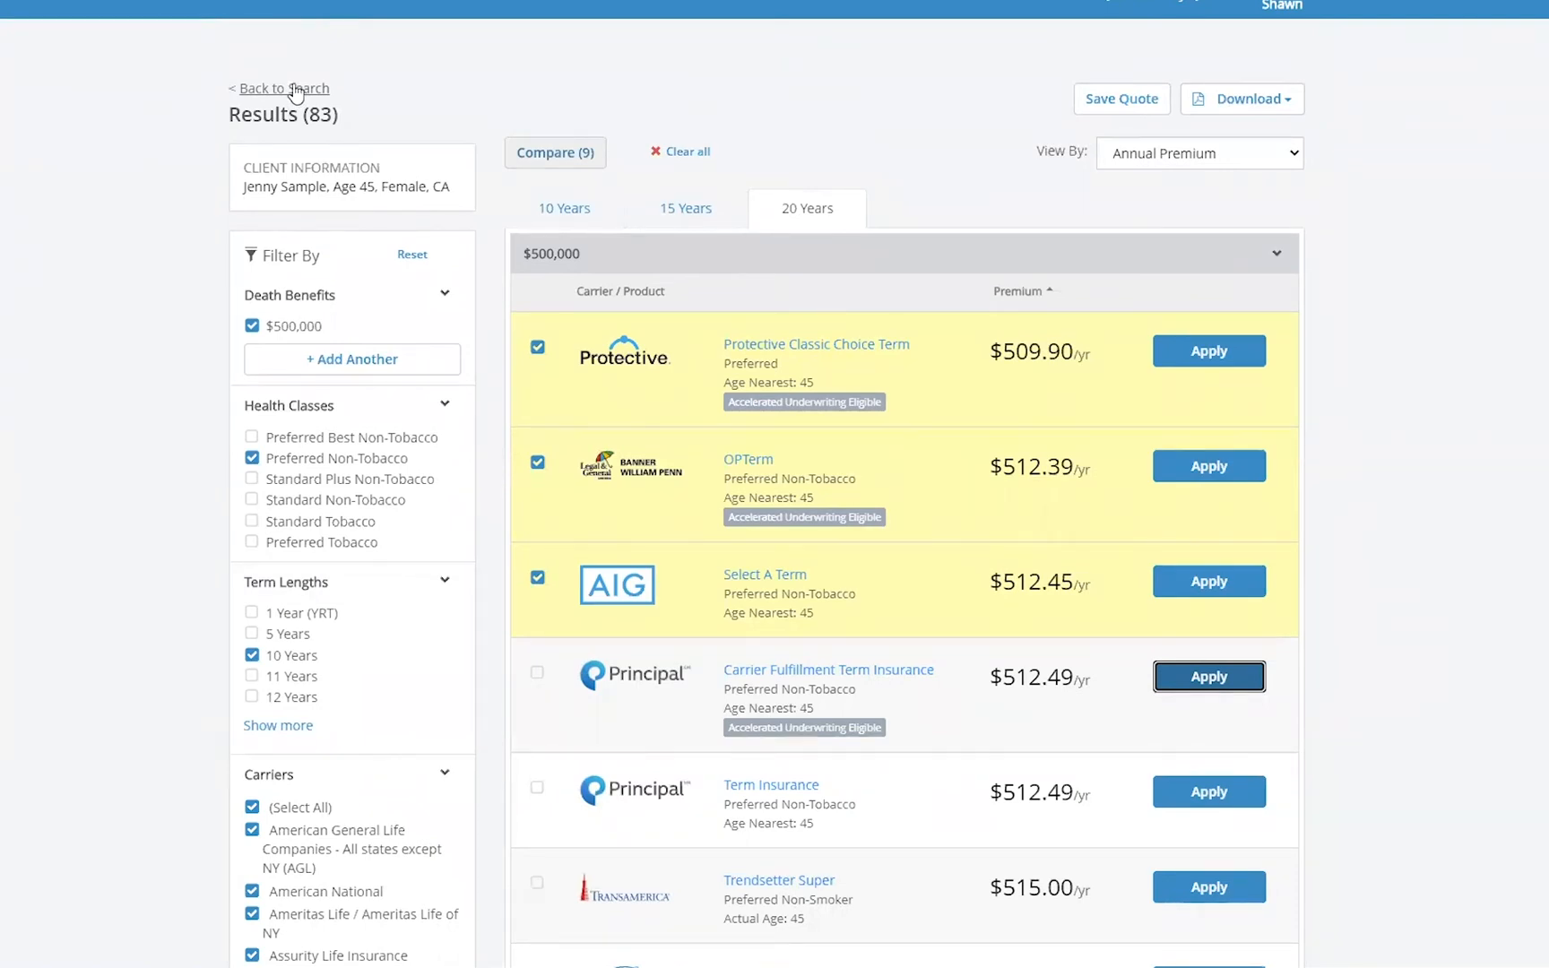
{"action": "left_click", "coordinate": [296, 90]}
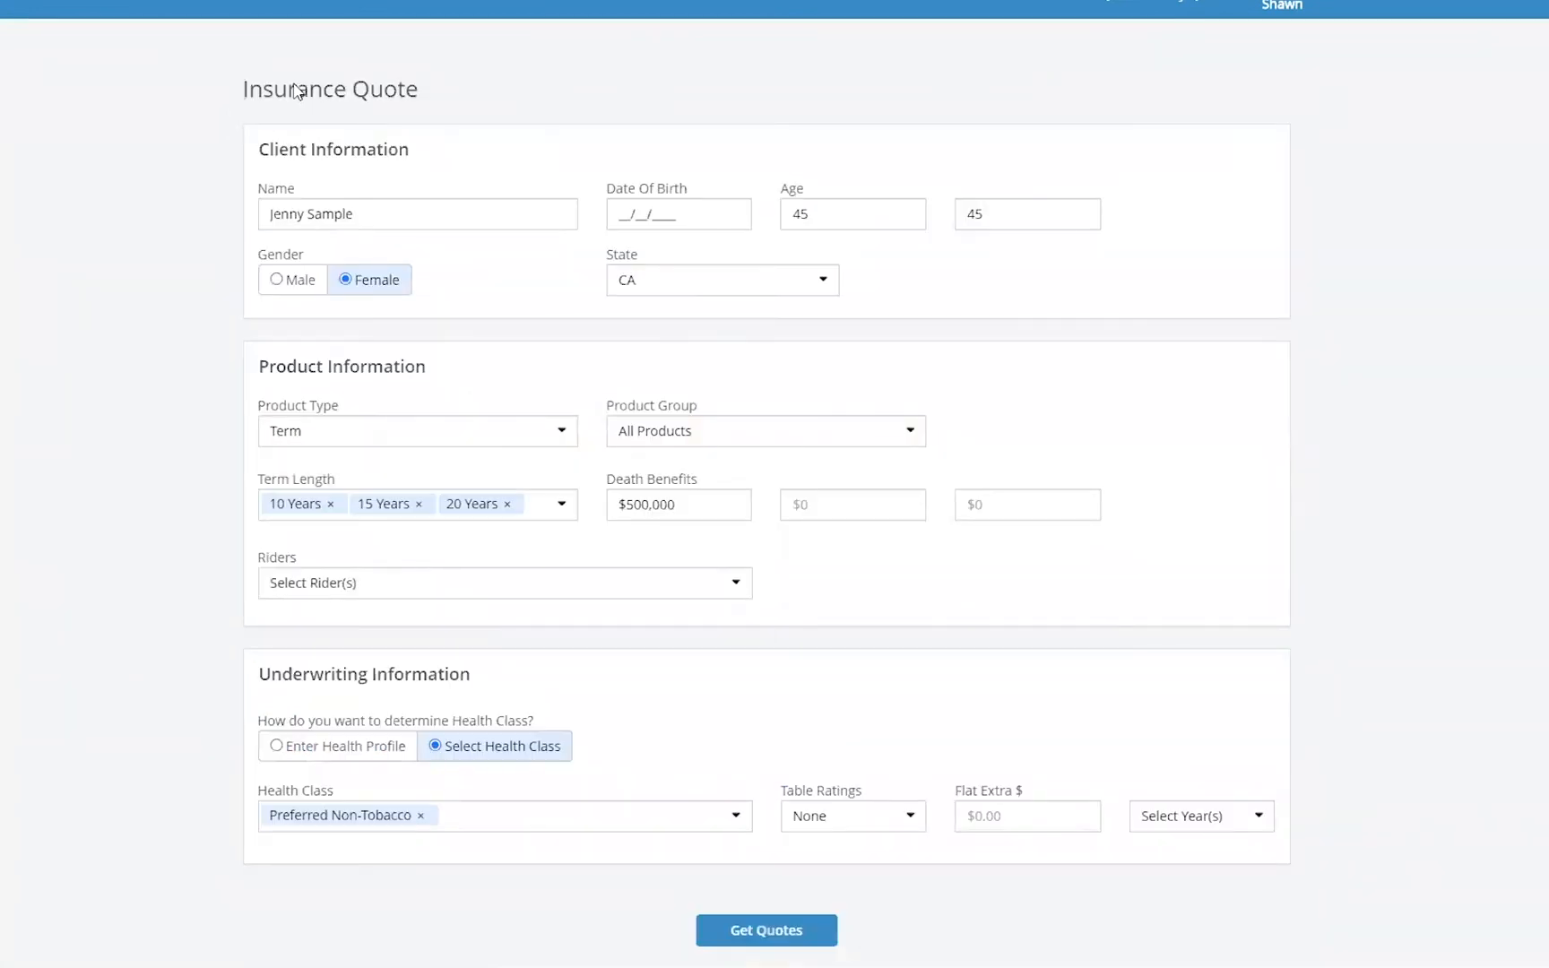
{"action": "left_click", "coordinate": [565, 434]}
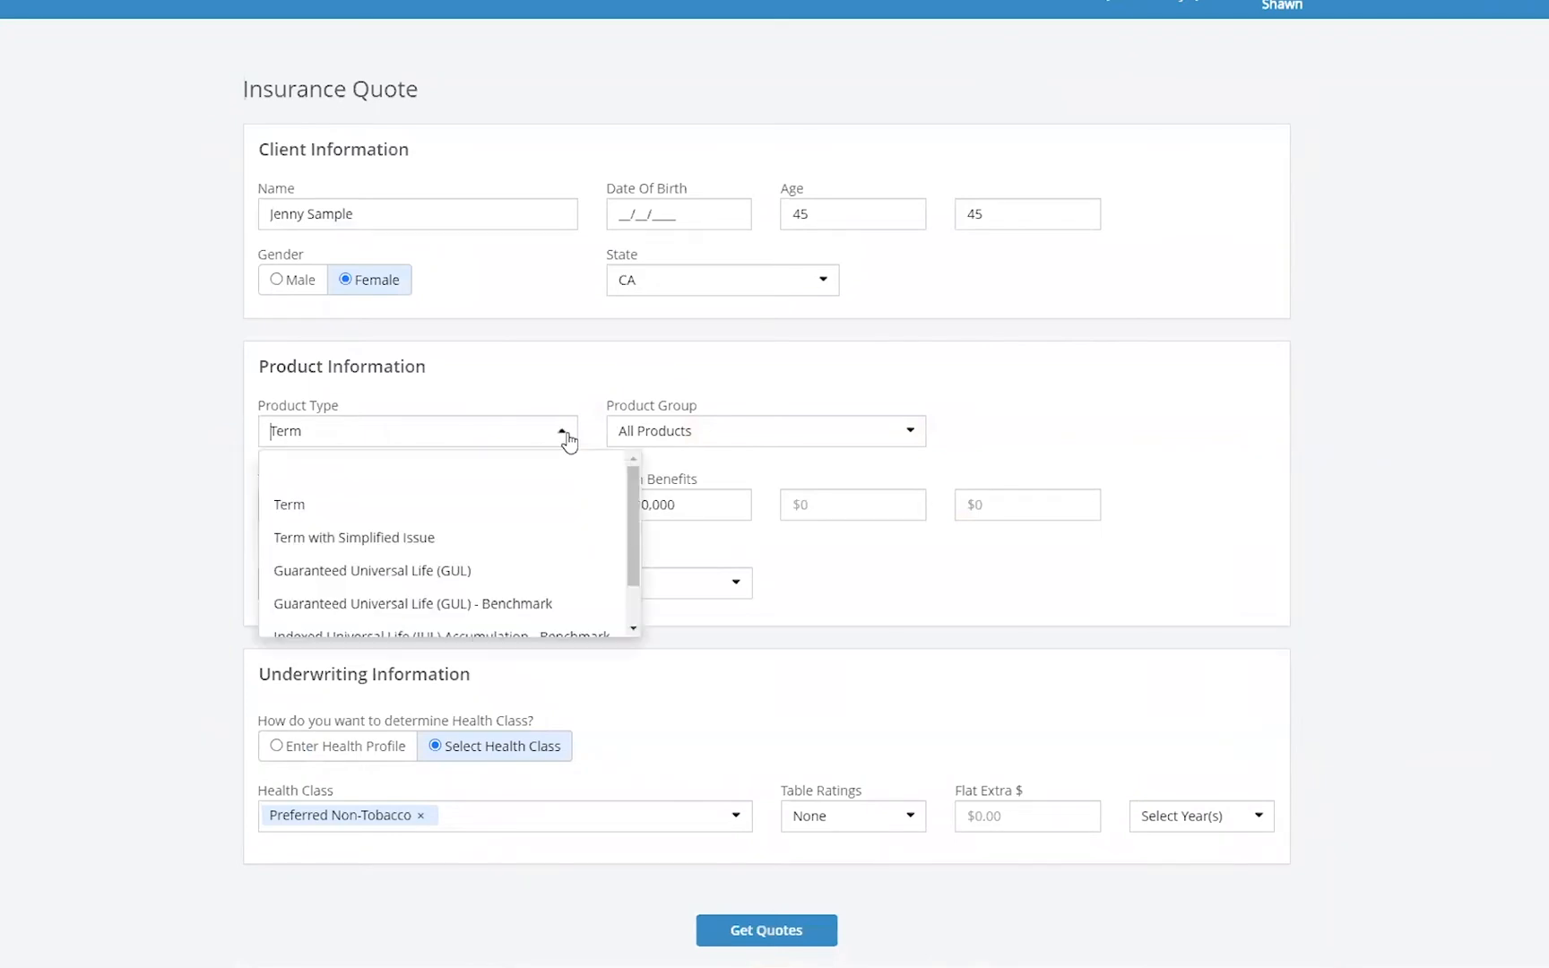
{"action": "left_click", "coordinate": [512, 578]}
{"action": "left_click", "coordinate": [569, 507]}
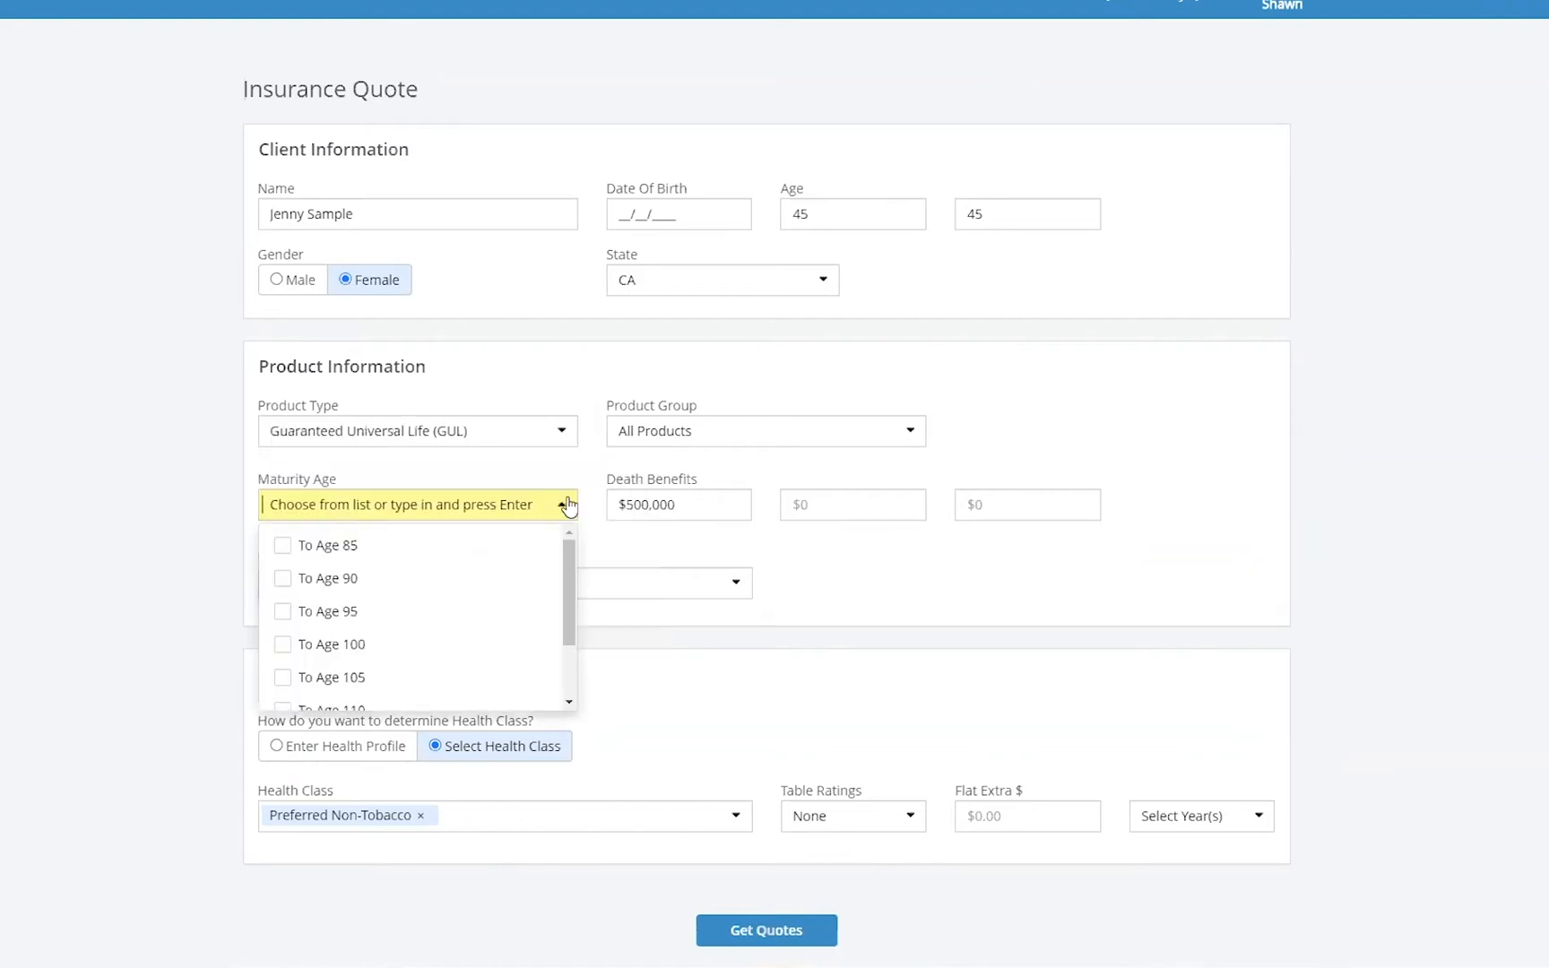
{"action": "left_click_drag", "start_coordinate": [570, 646], "coordinate": [571, 694]}
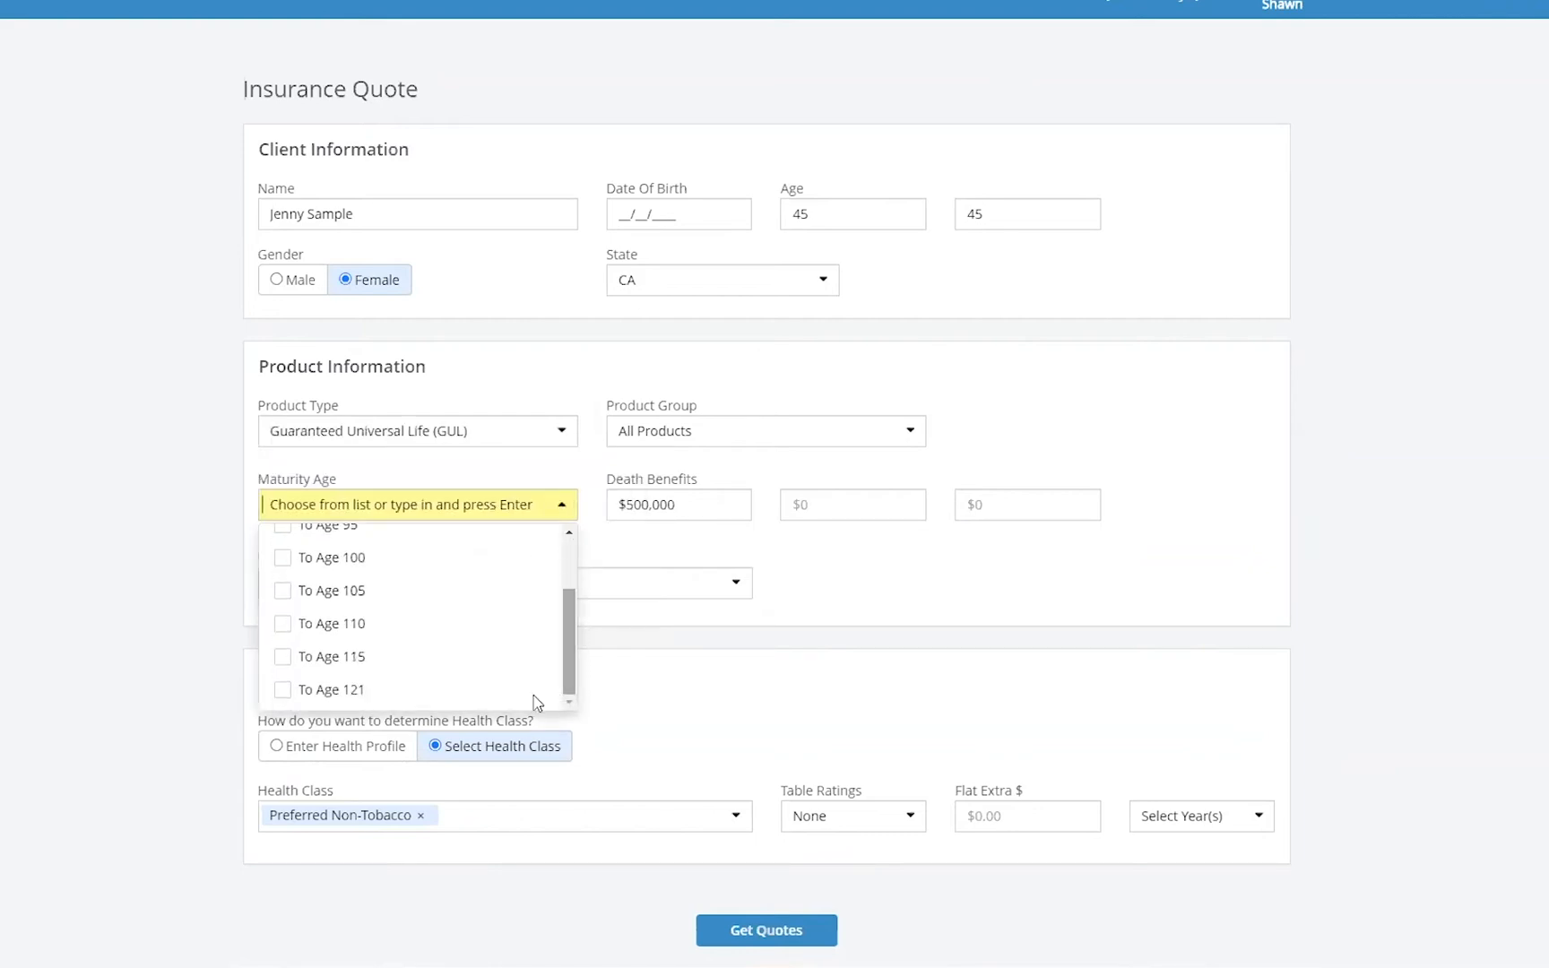
{"action": "left_click", "coordinate": [281, 689]}
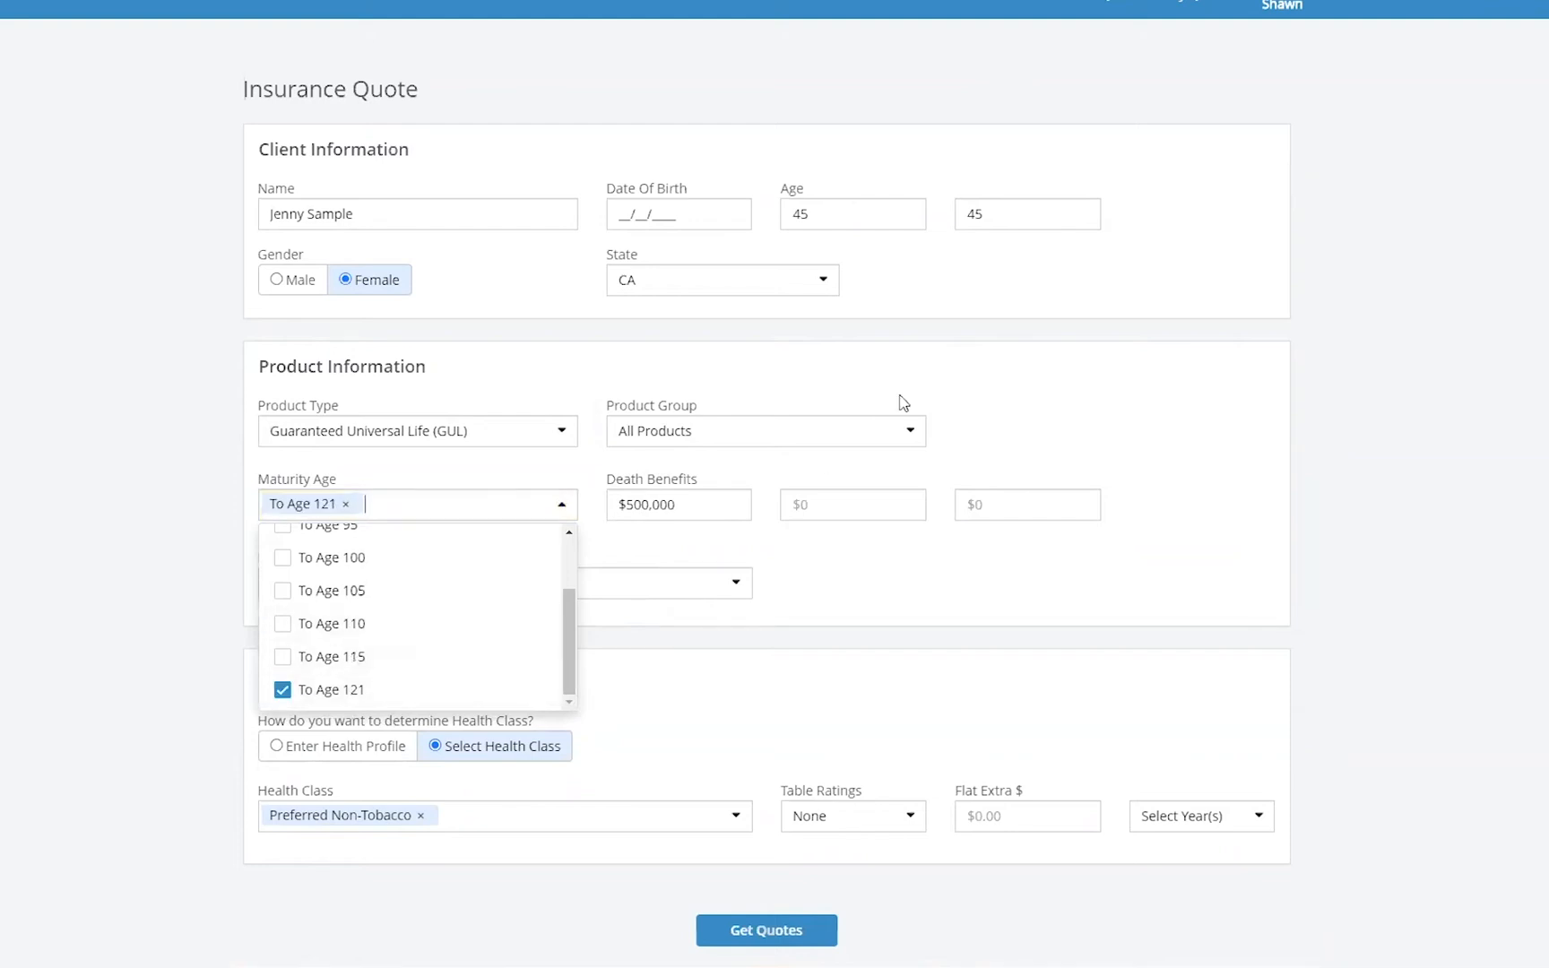
{"action": "left_click", "coordinate": [1145, 362]}
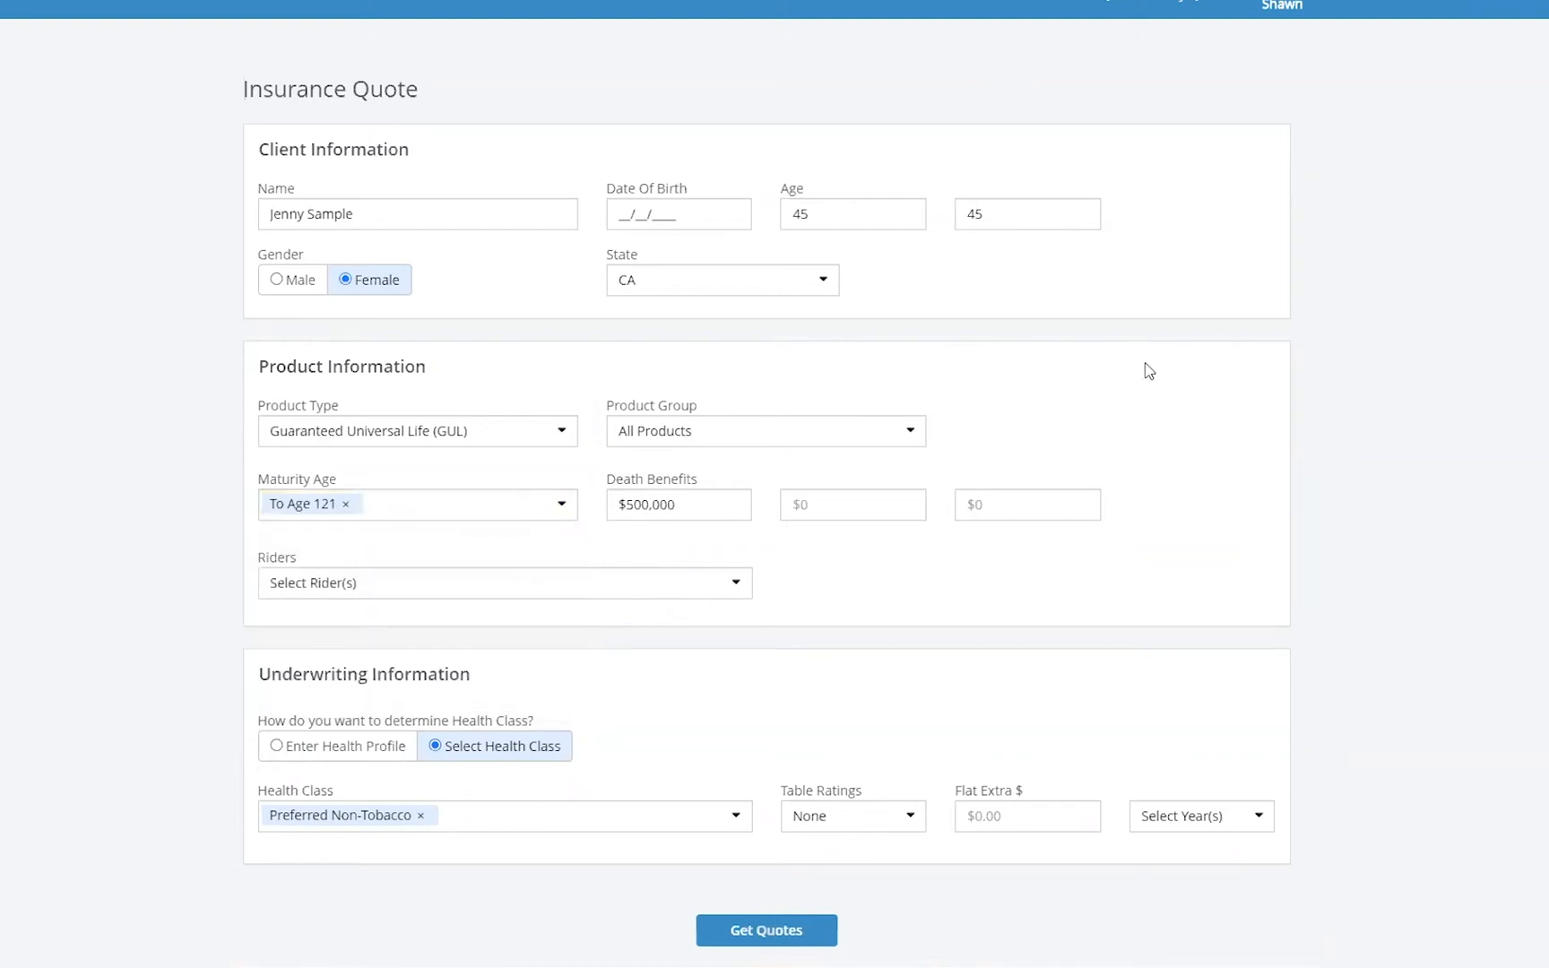
- Set both age fields of the client to 60
{"action": "double_click", "coordinate": [825, 217]}
{"action": "type", "text": "60"}
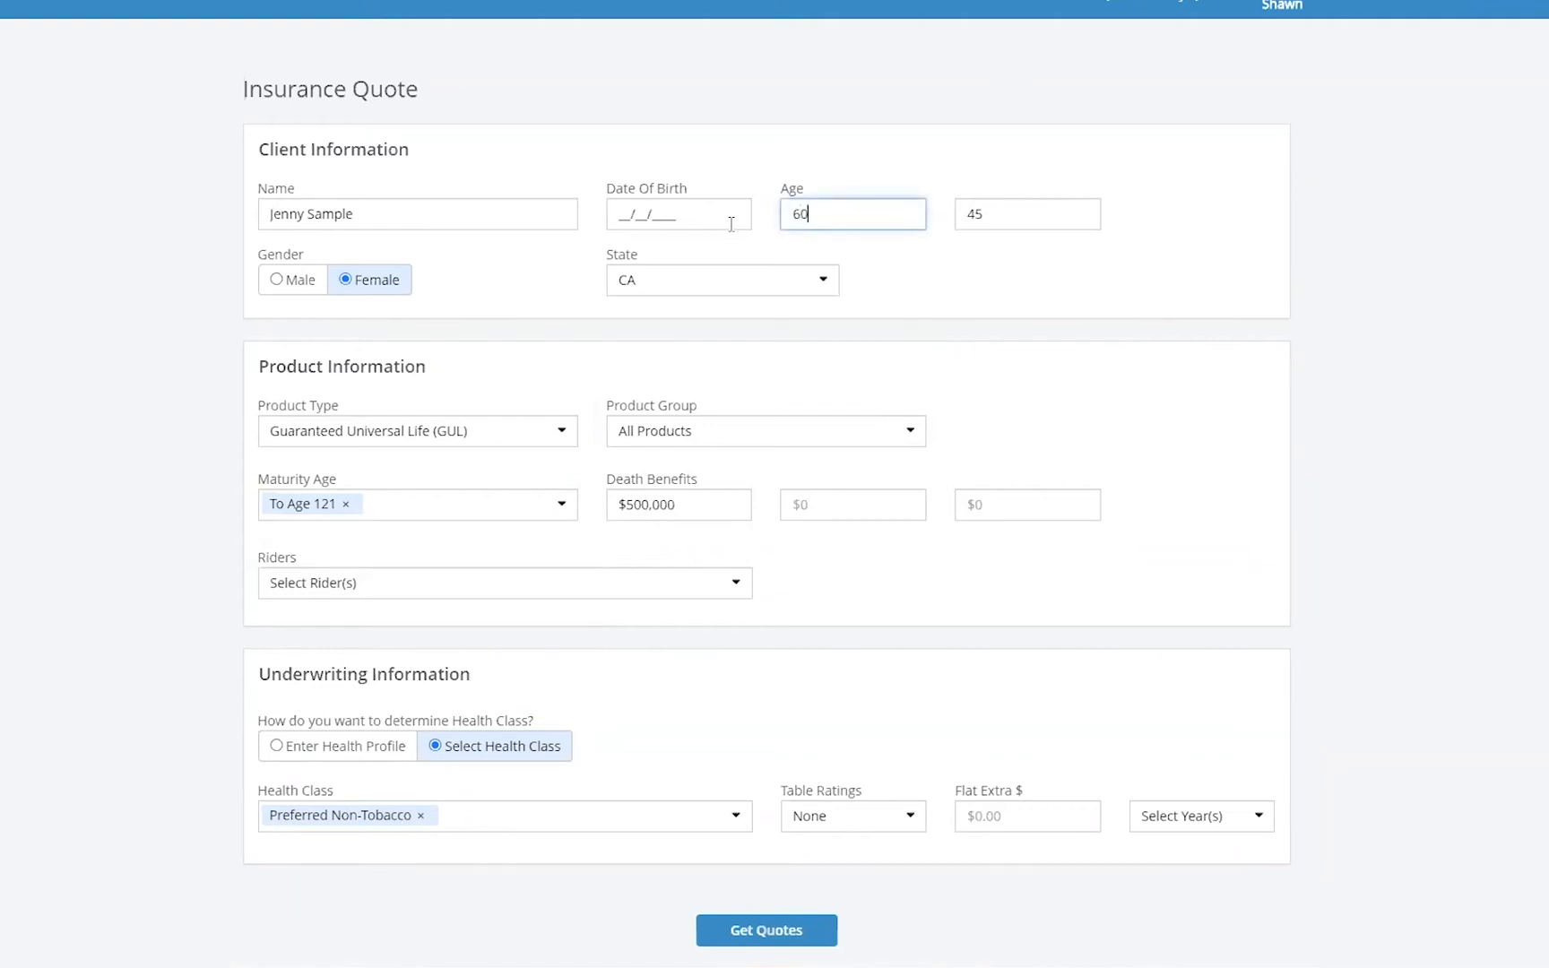
{"action": "double_click", "coordinate": [1015, 215]}
{"action": "type", "text": "60"}
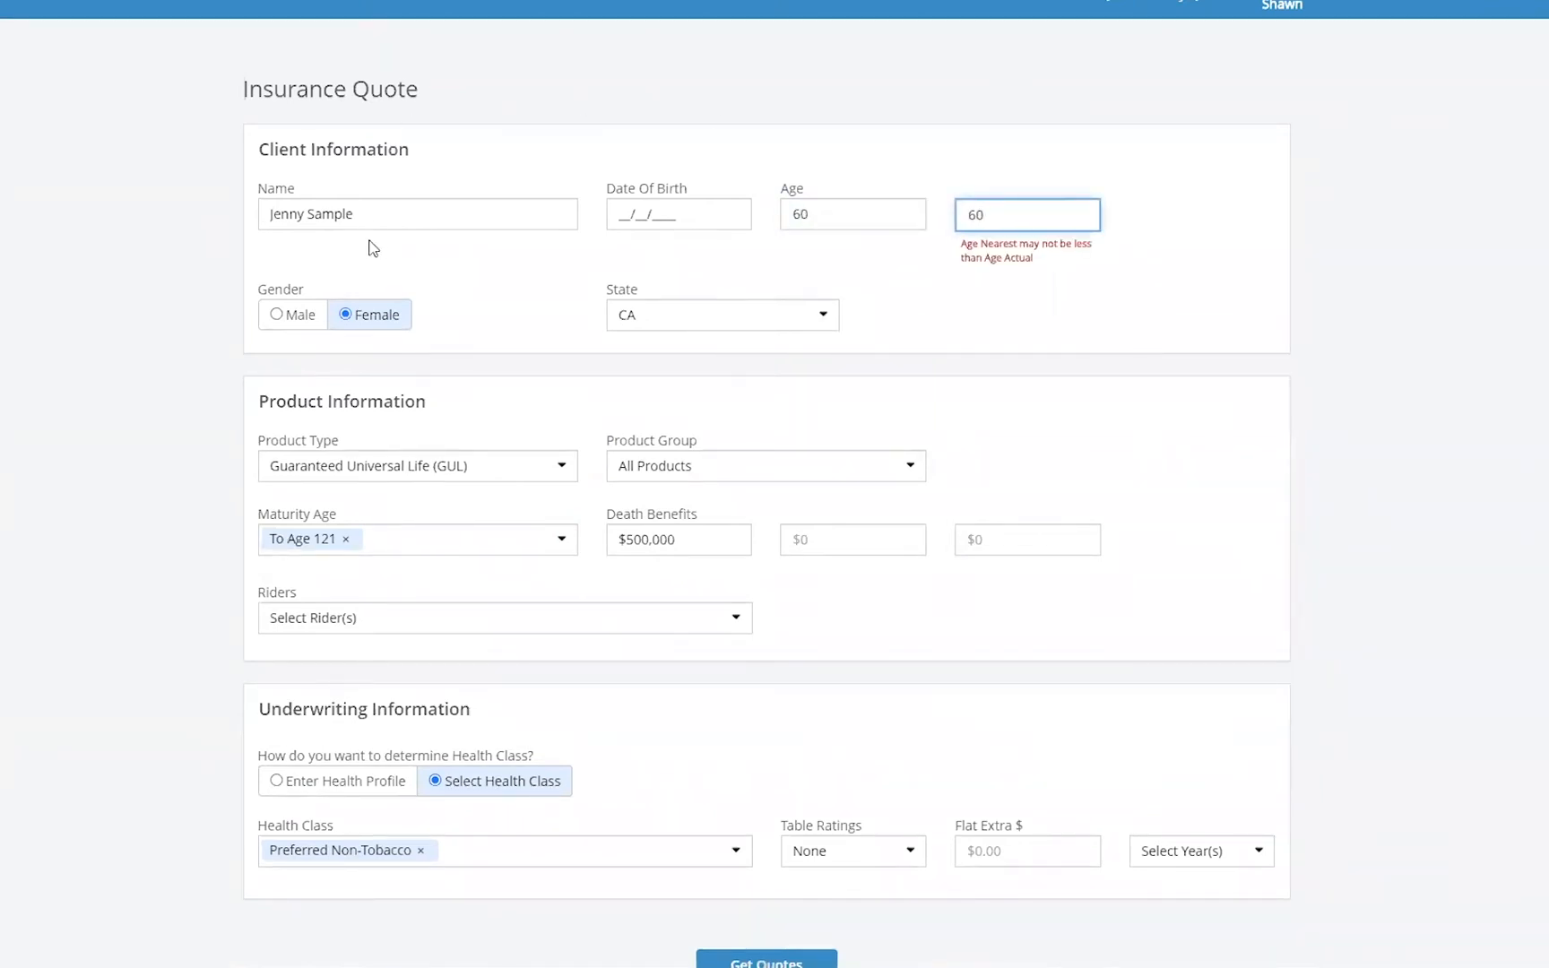
- Rename the client to Valued Client and set the gender to Male
{"action": "left_click_drag", "start_coordinate": [384, 224], "coordinate": [233, 207]}
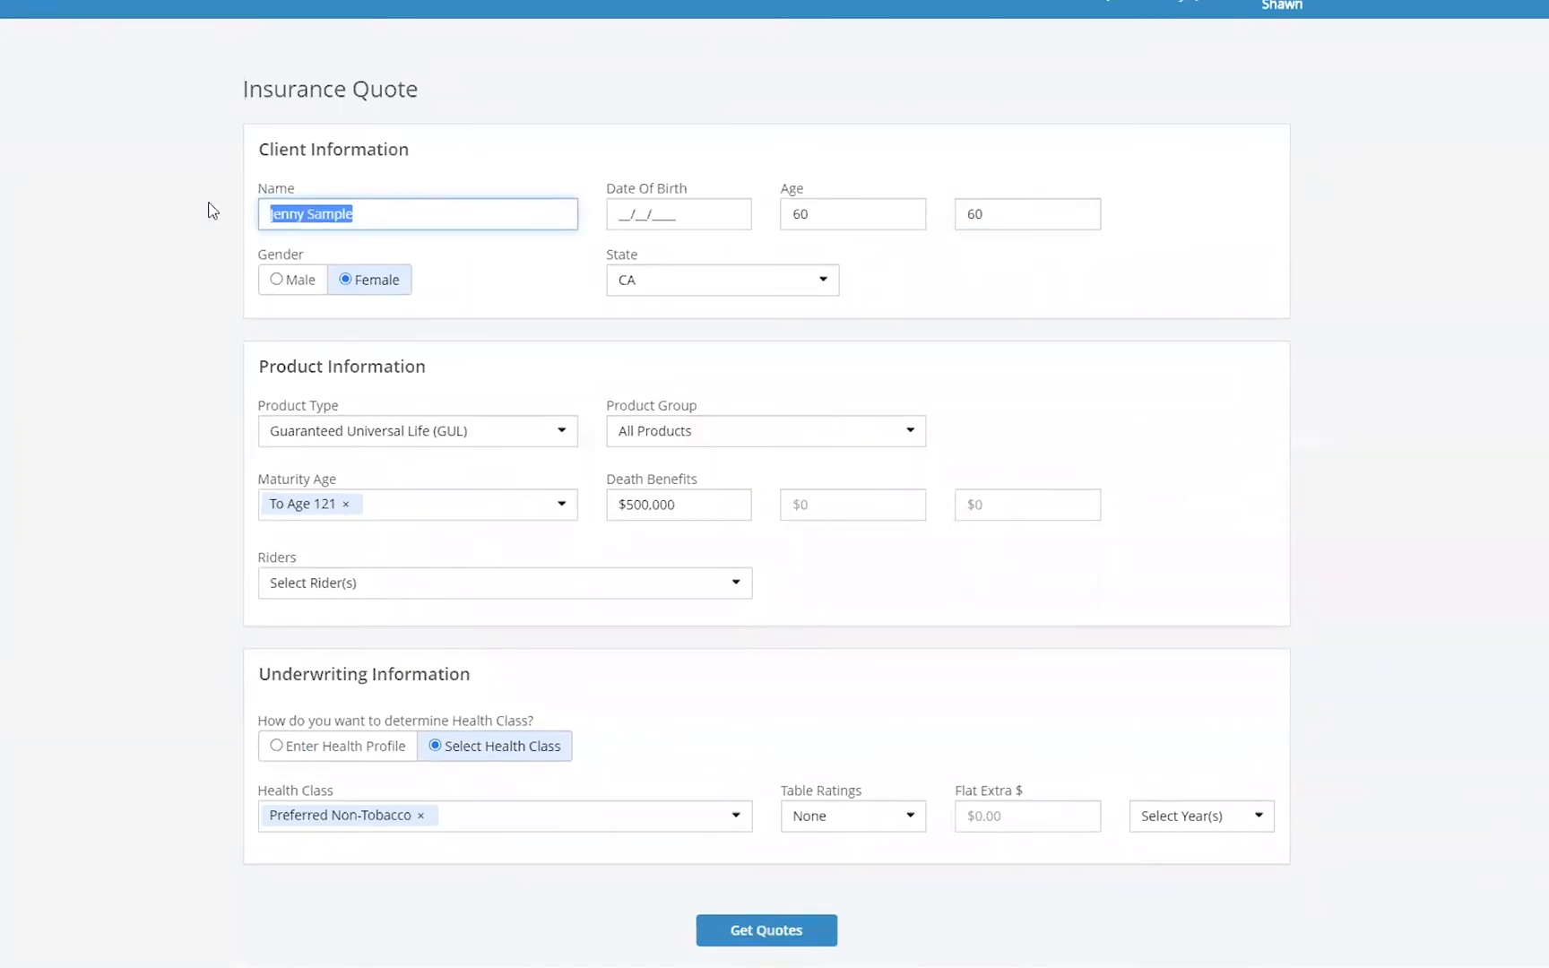
{"action": "type", "text": "Valued Client"}
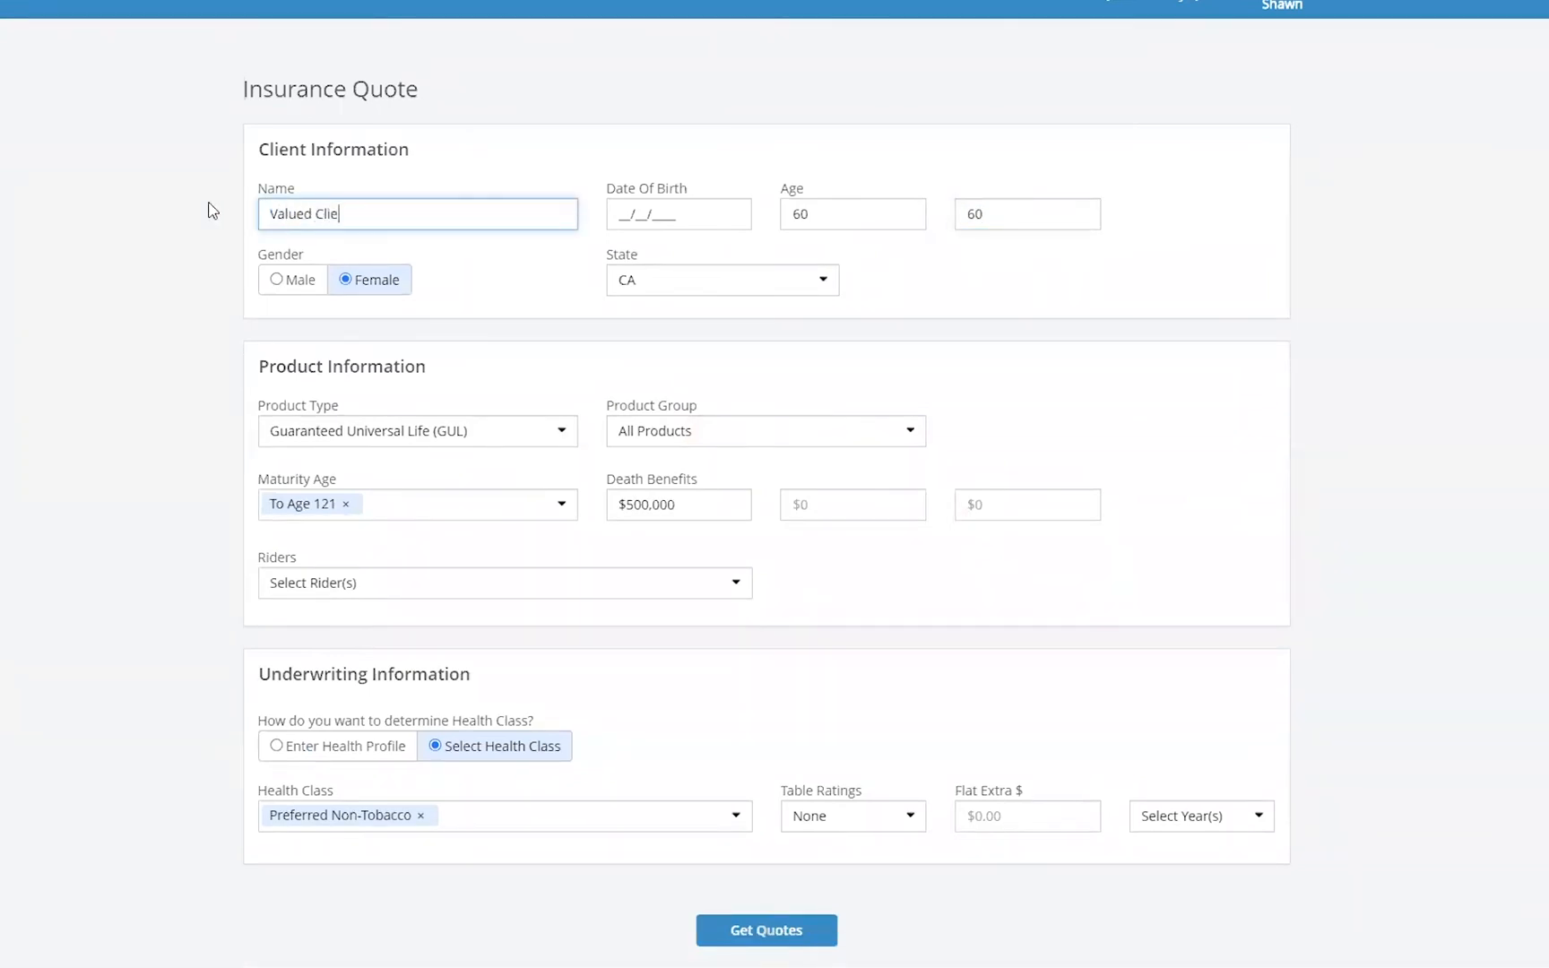
{"action": "left_click", "coordinate": [276, 285]}
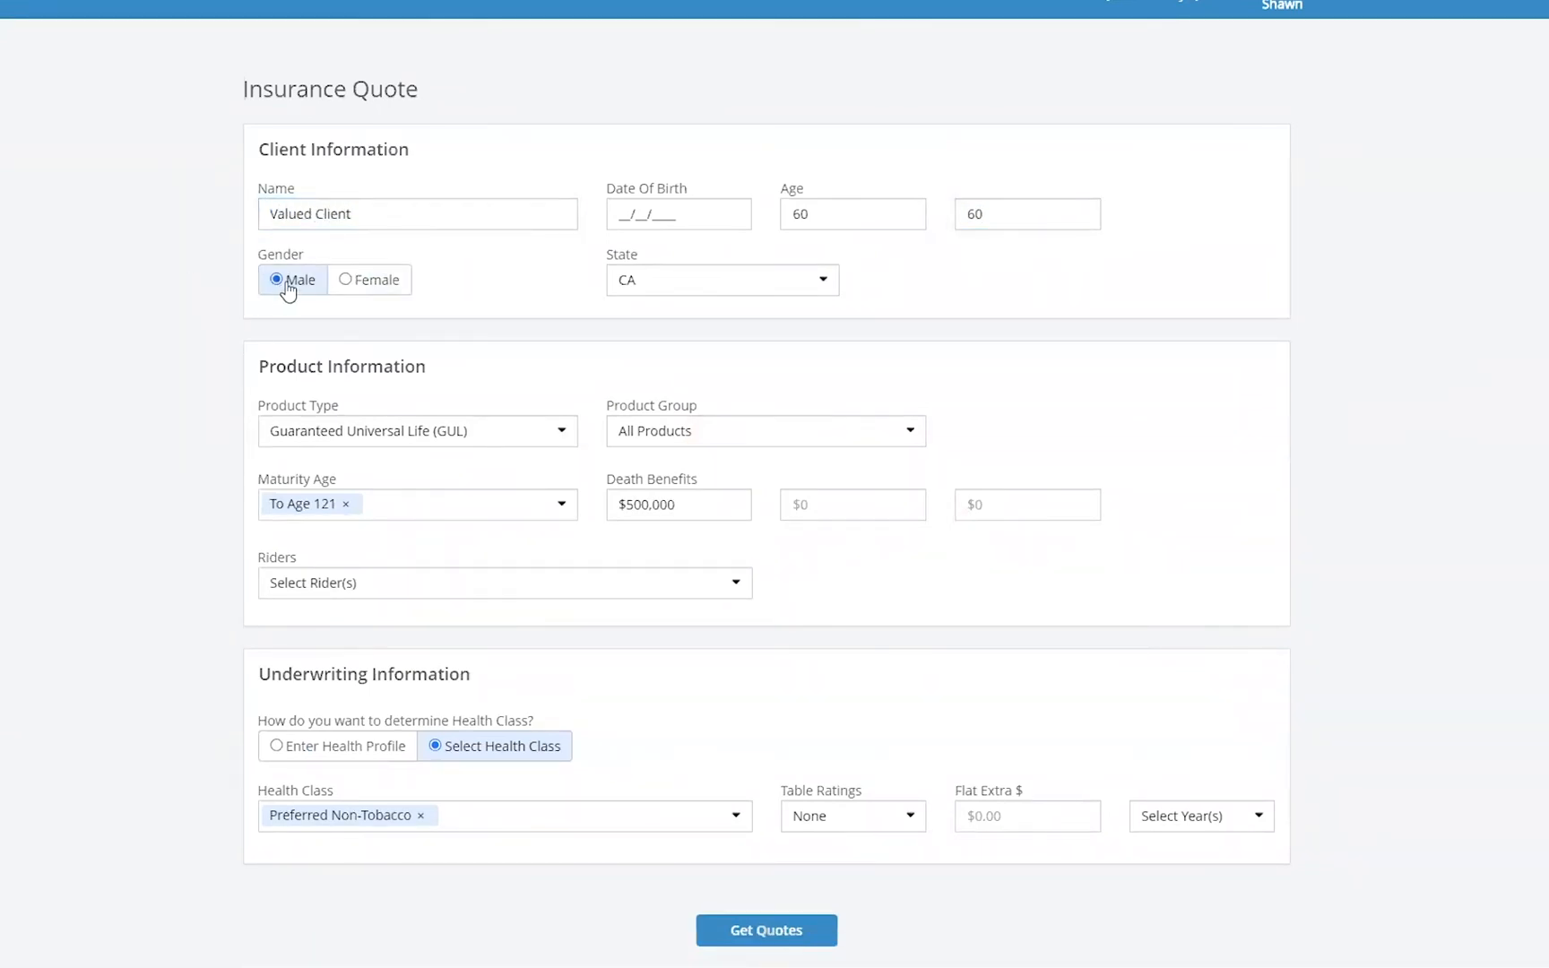
- Get quotes for the updated GUL search
{"action": "scroll", "coordinate": [1431, 220], "scroll_direction": "down", "scroll_amount": 1}
{"action": "scroll", "coordinate": [1432, 221], "scroll_direction": "down", "scroll_amount": 1}
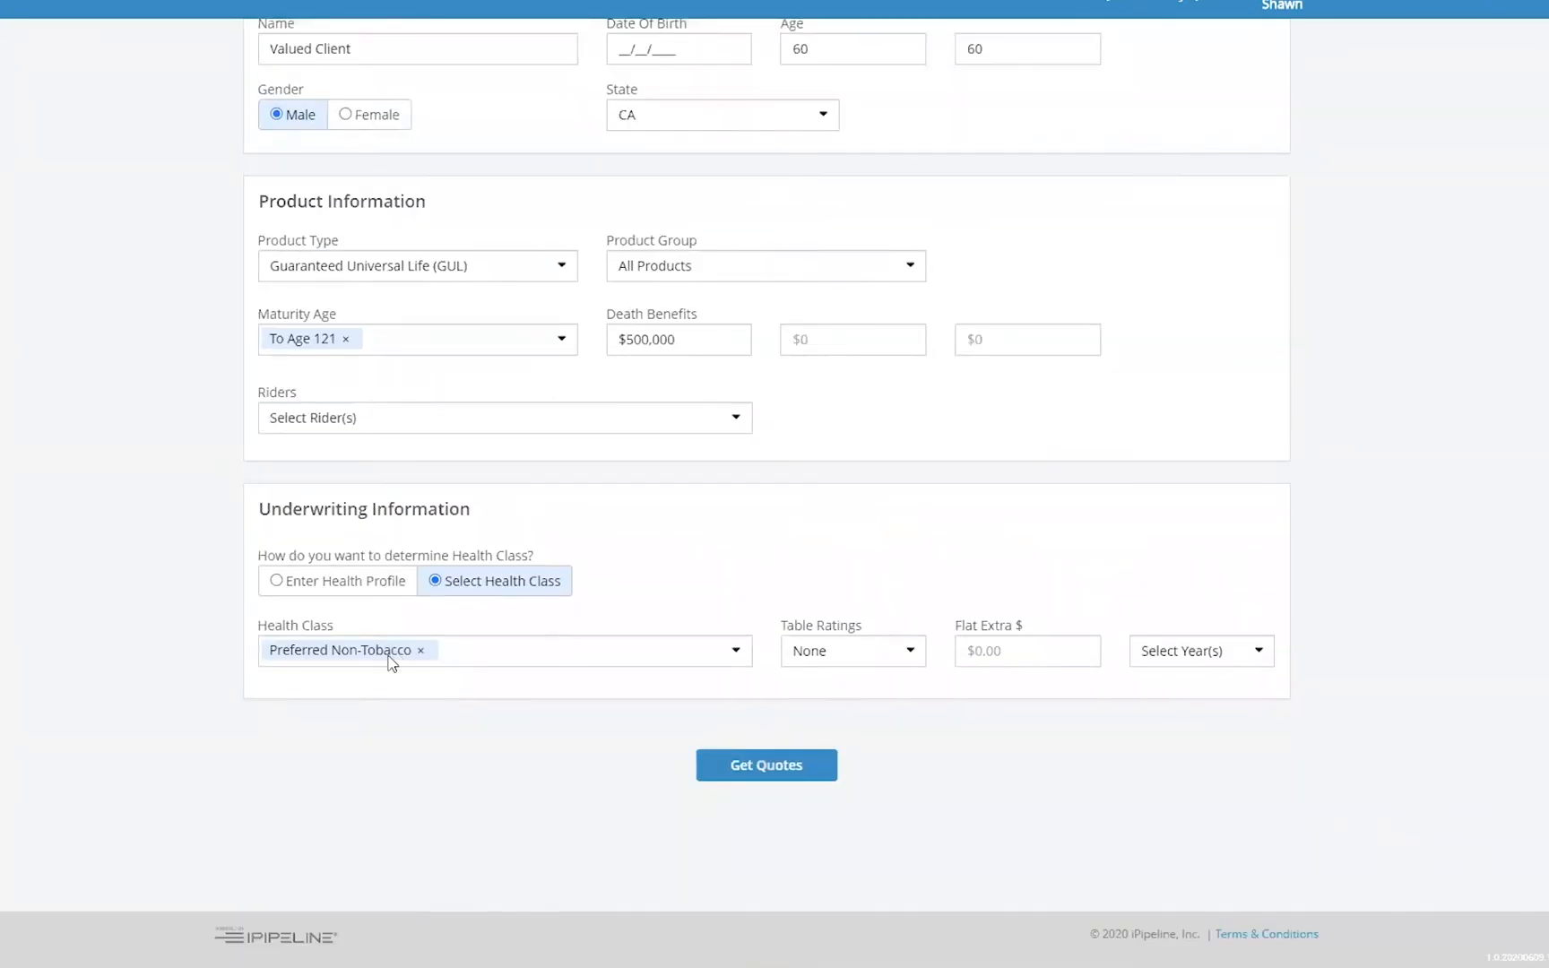
{"action": "scroll", "coordinate": [696, 438], "scroll_direction": "up", "scroll_amount": 3}
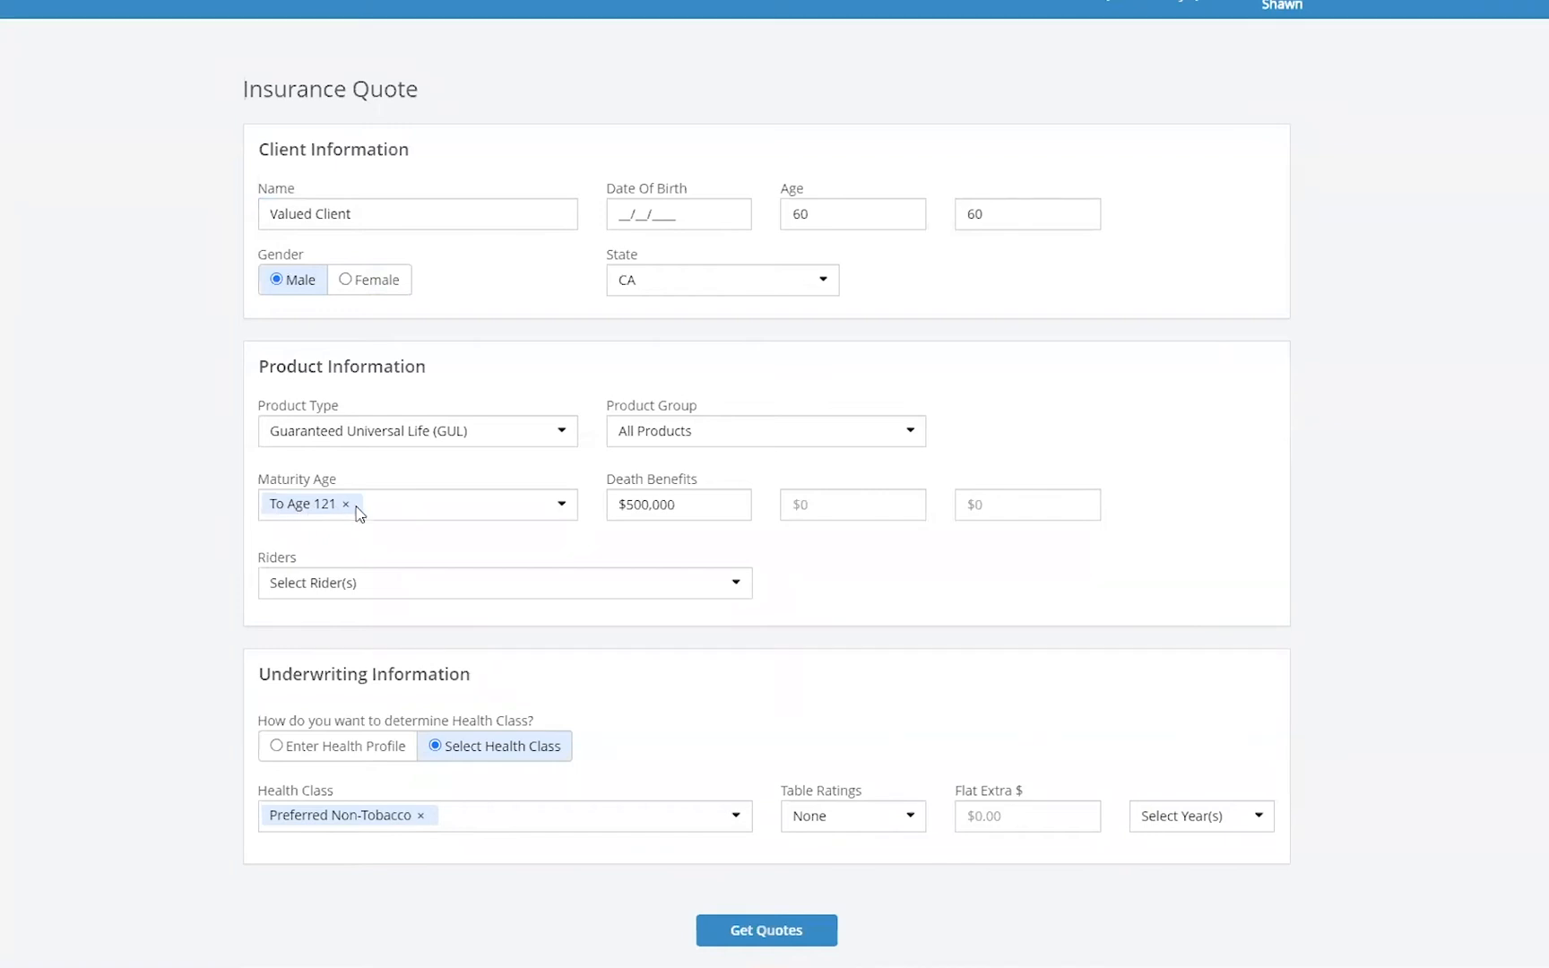
{"action": "left_click", "coordinate": [782, 929]}
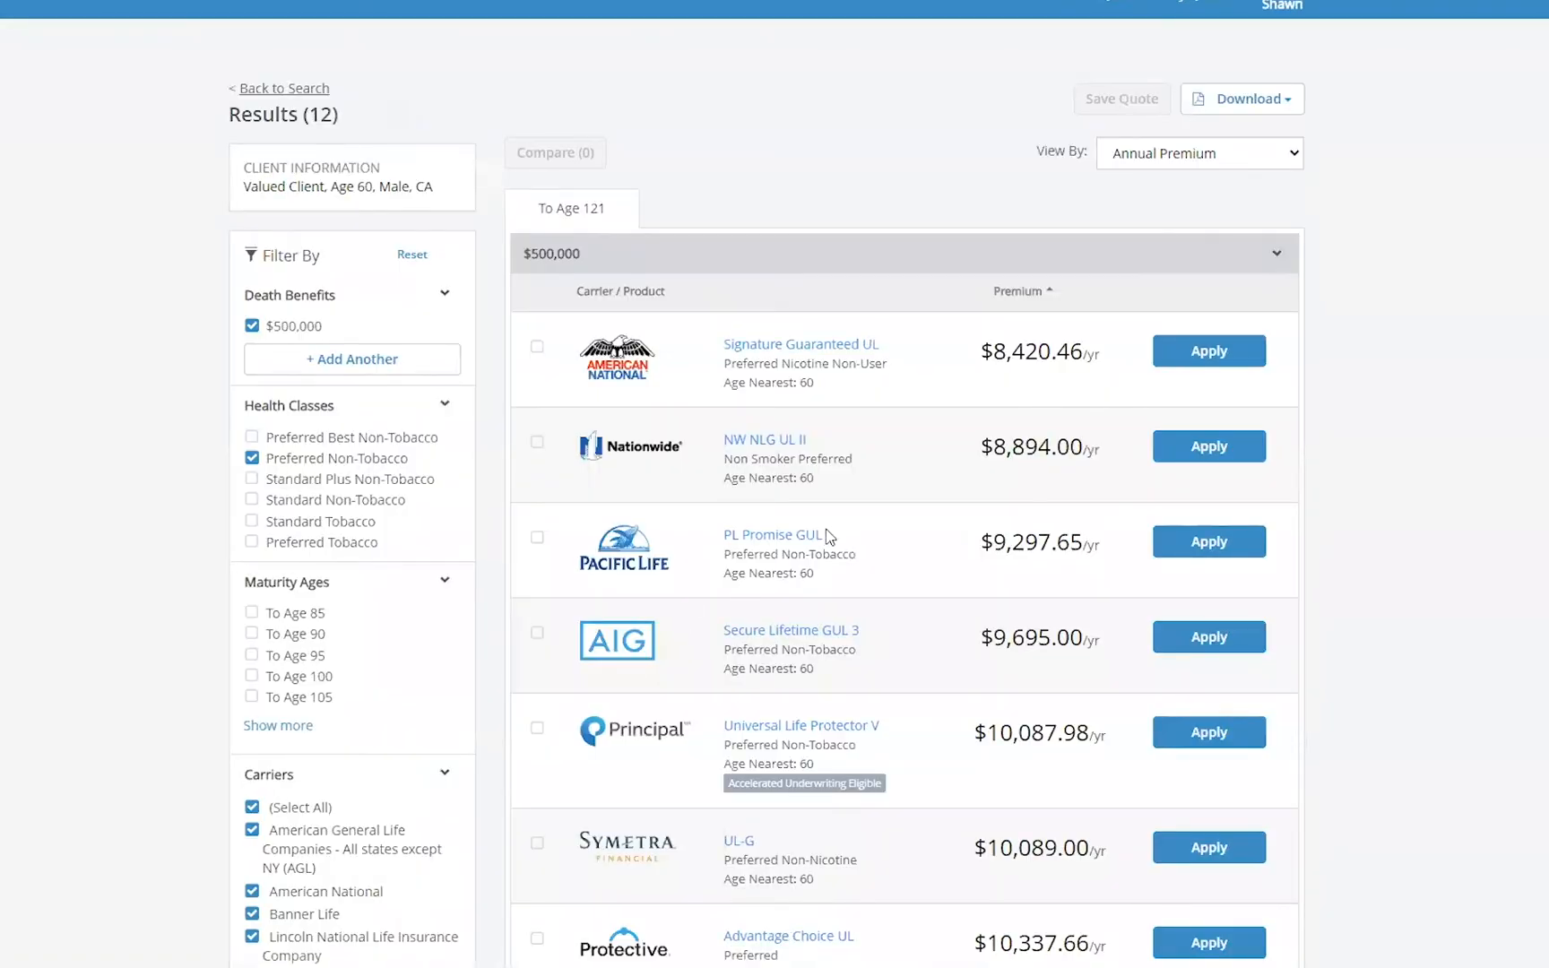
- Review the application options offered for the American National, Nationwide and Pacific Life products
{"action": "scroll", "coordinate": [816, 538], "scroll_direction": "down", "scroll_amount": 1}
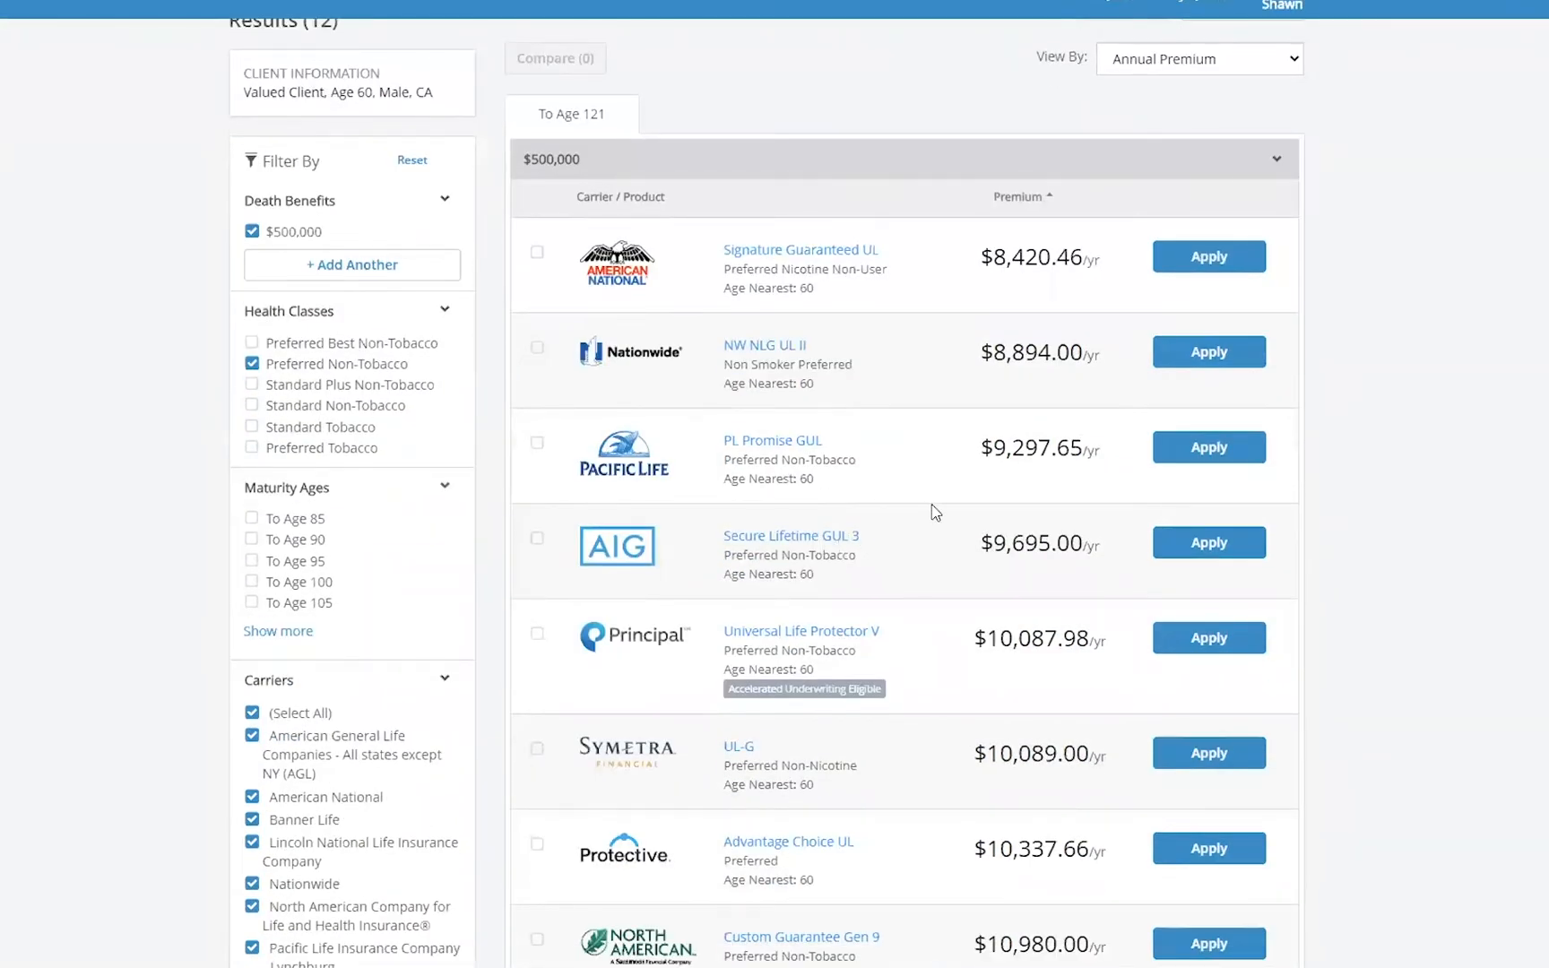
{"action": "scroll", "coordinate": [902, 527], "scroll_direction": "up", "scroll_amount": 1}
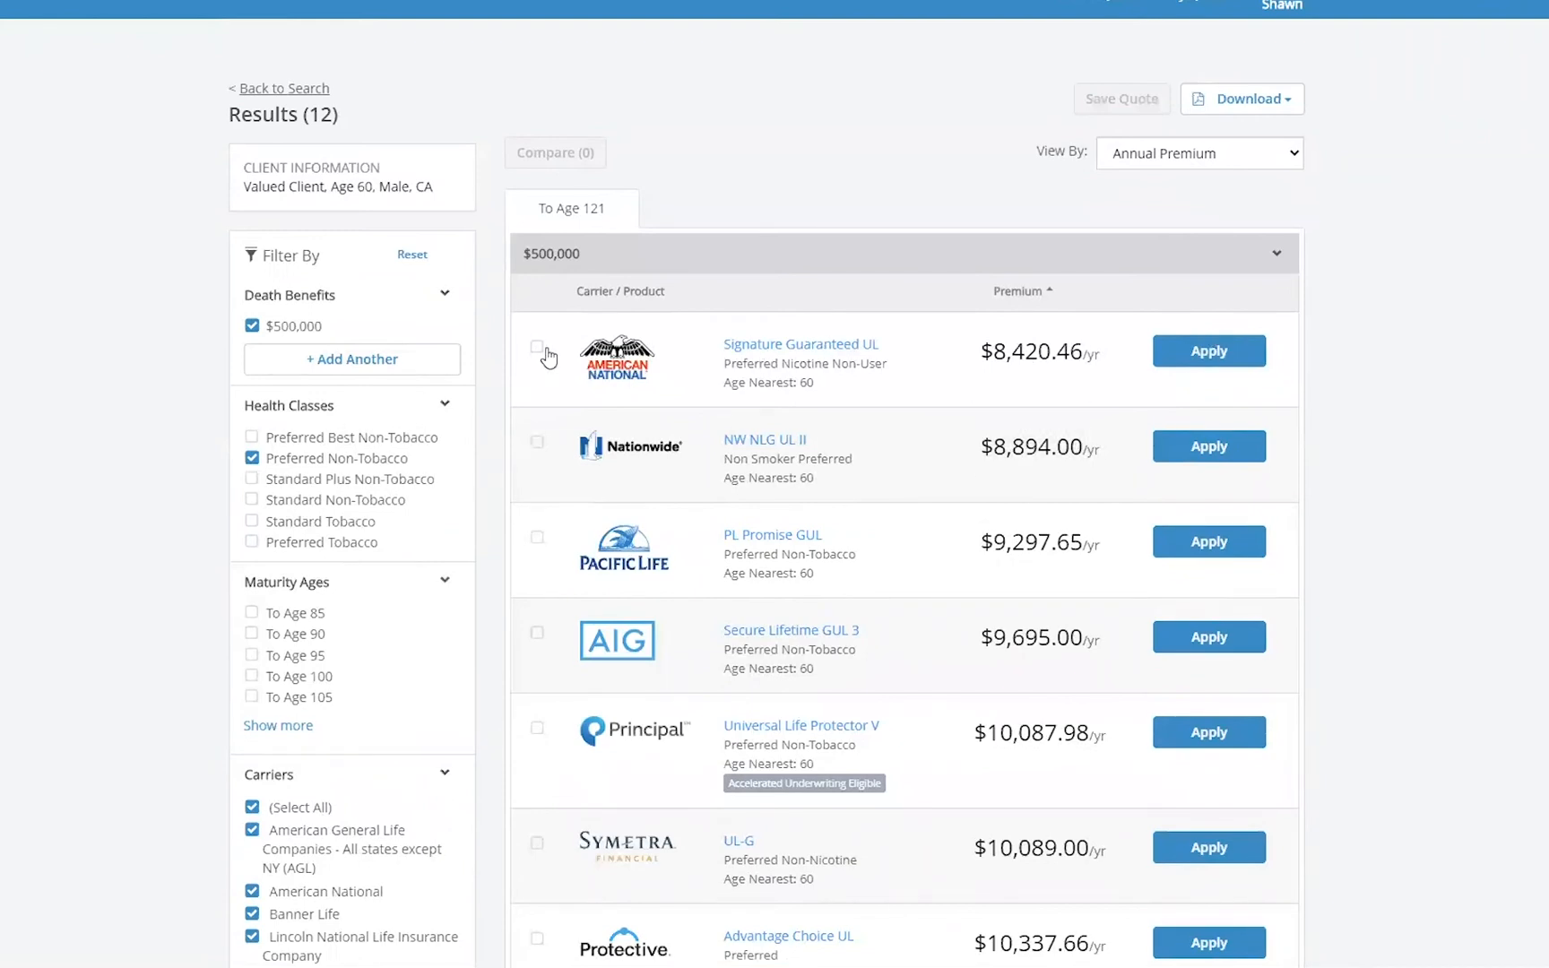
{"action": "left_click", "coordinate": [1229, 357]}
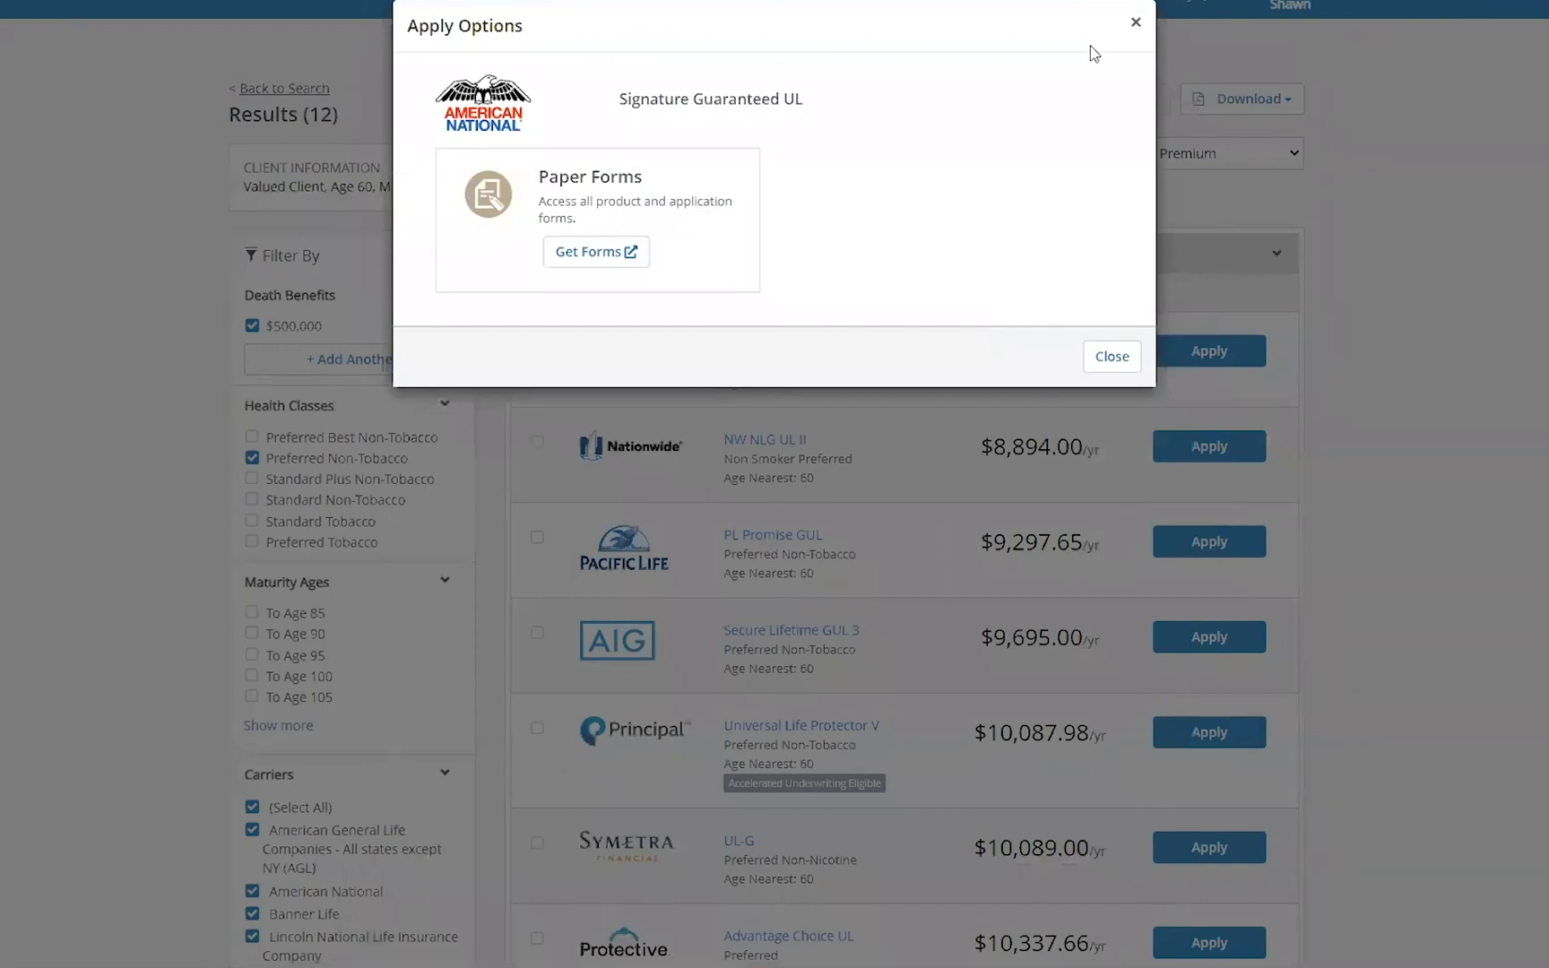
{"action": "left_click", "coordinate": [1136, 22]}
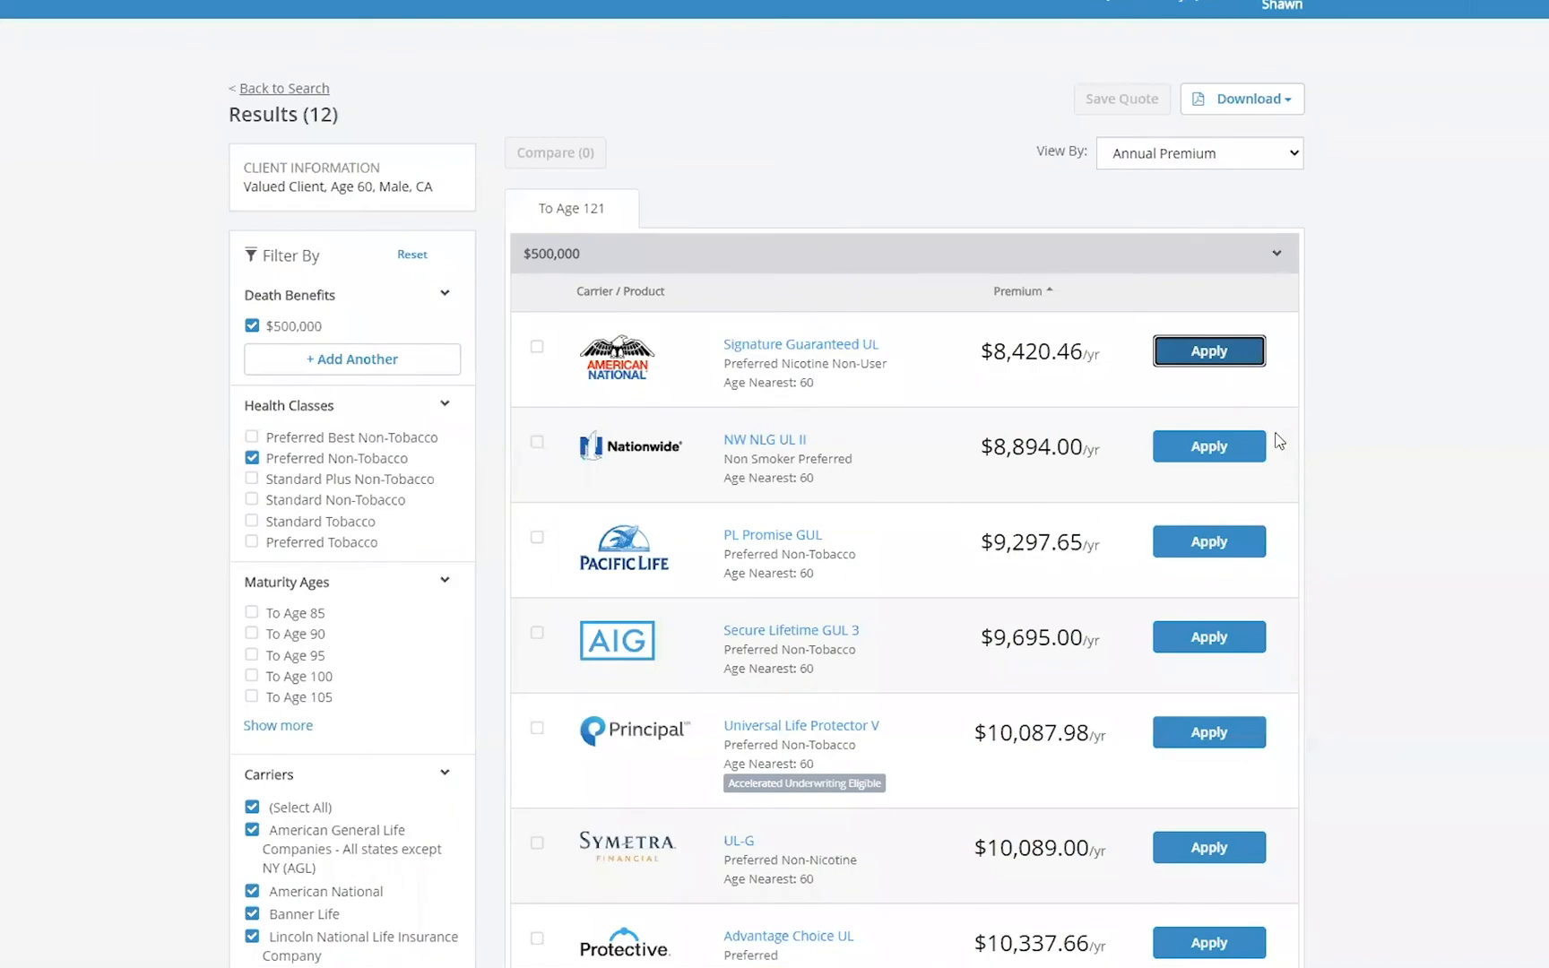
{"action": "left_click", "coordinate": [1243, 445]}
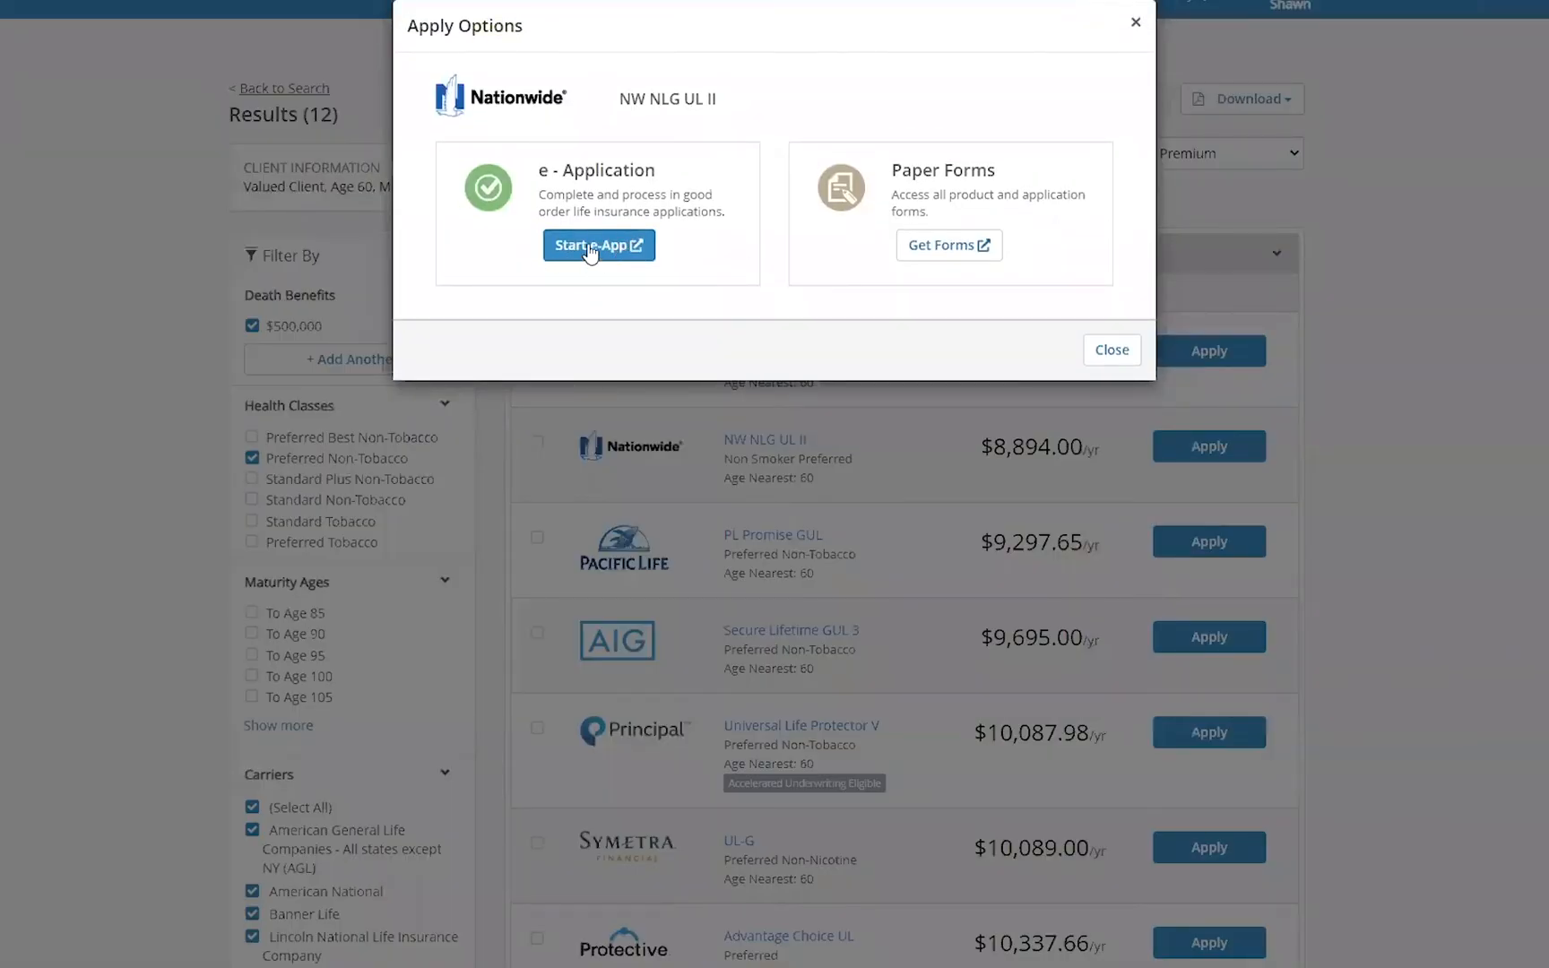
{"action": "left_click", "coordinate": [1136, 22]}
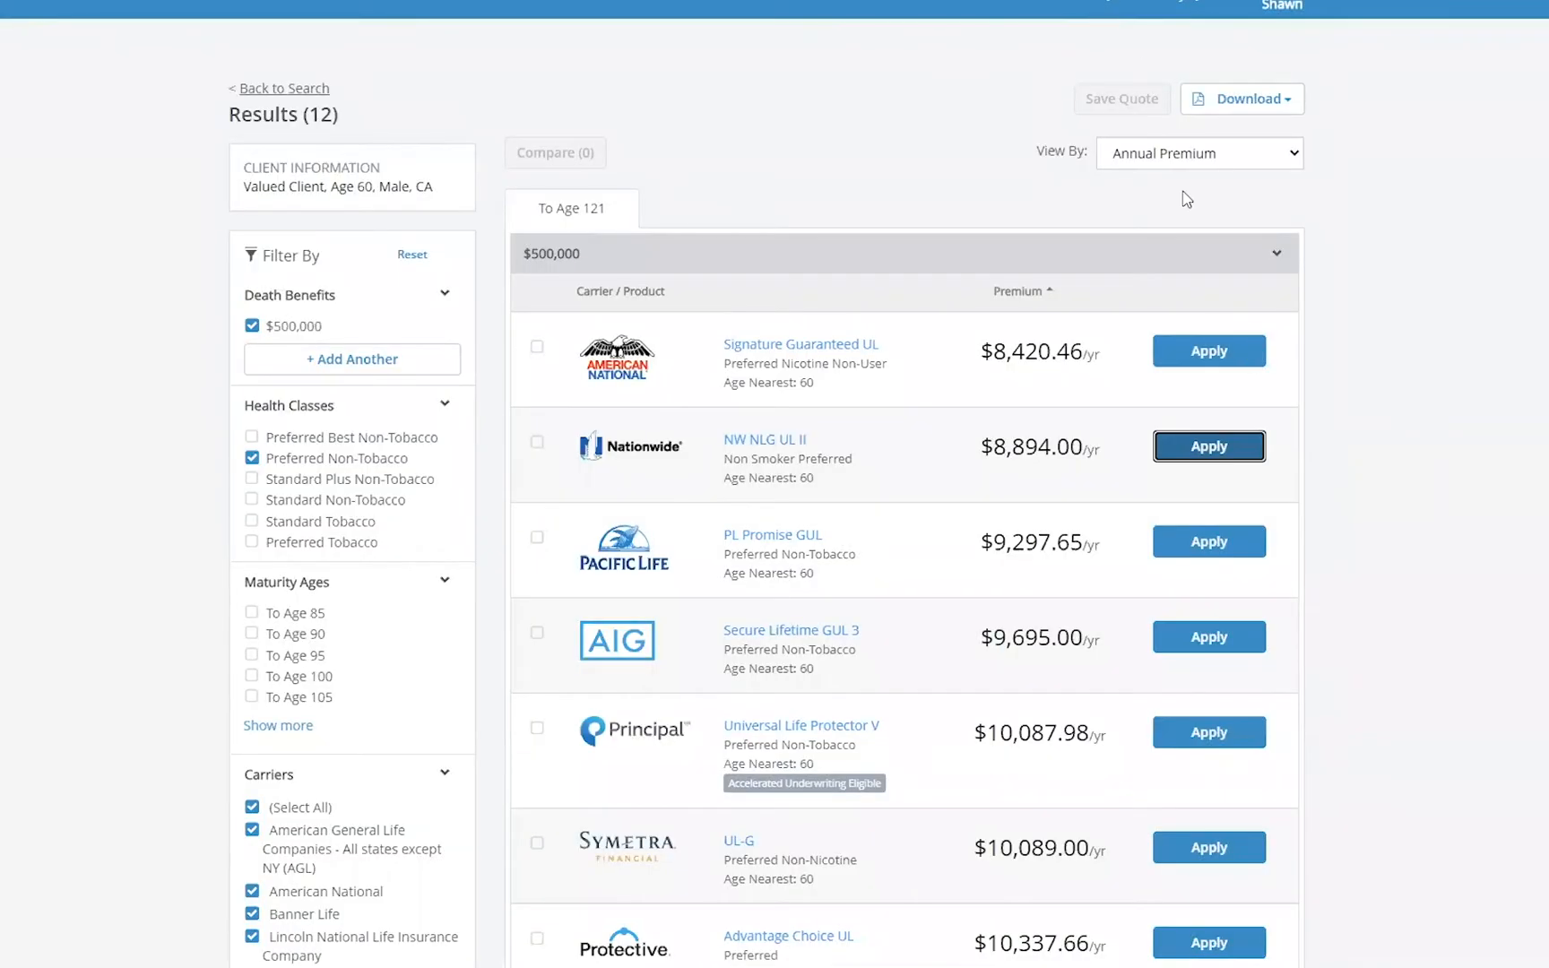
{"action": "left_click", "coordinate": [1241, 542]}
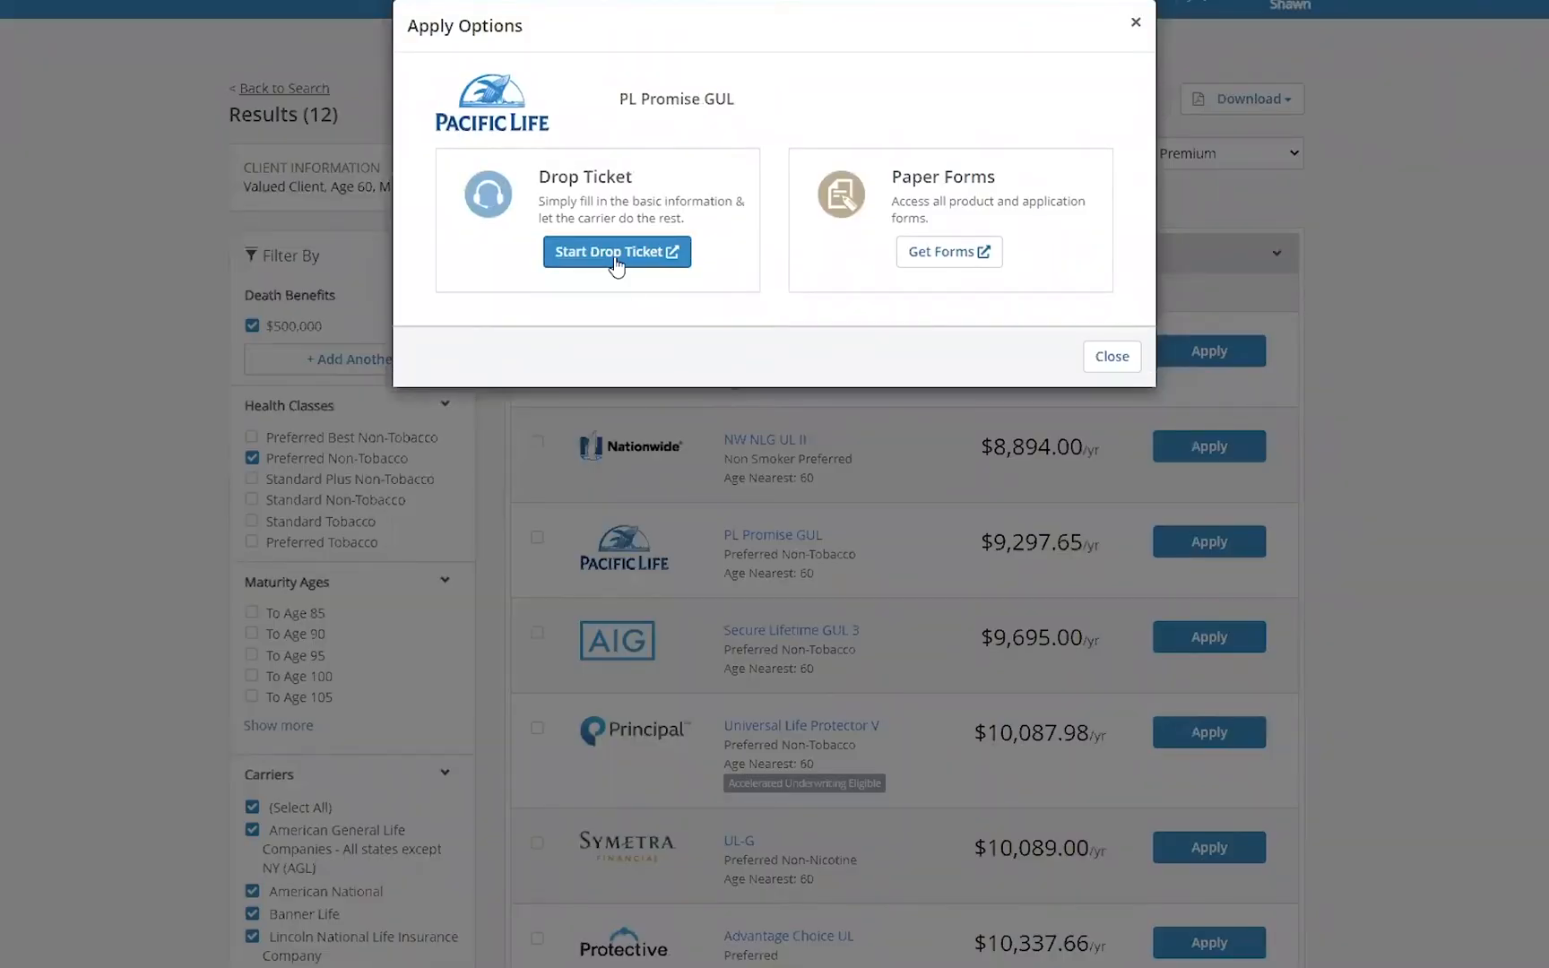
{"action": "left_click", "coordinate": [1142, 21]}
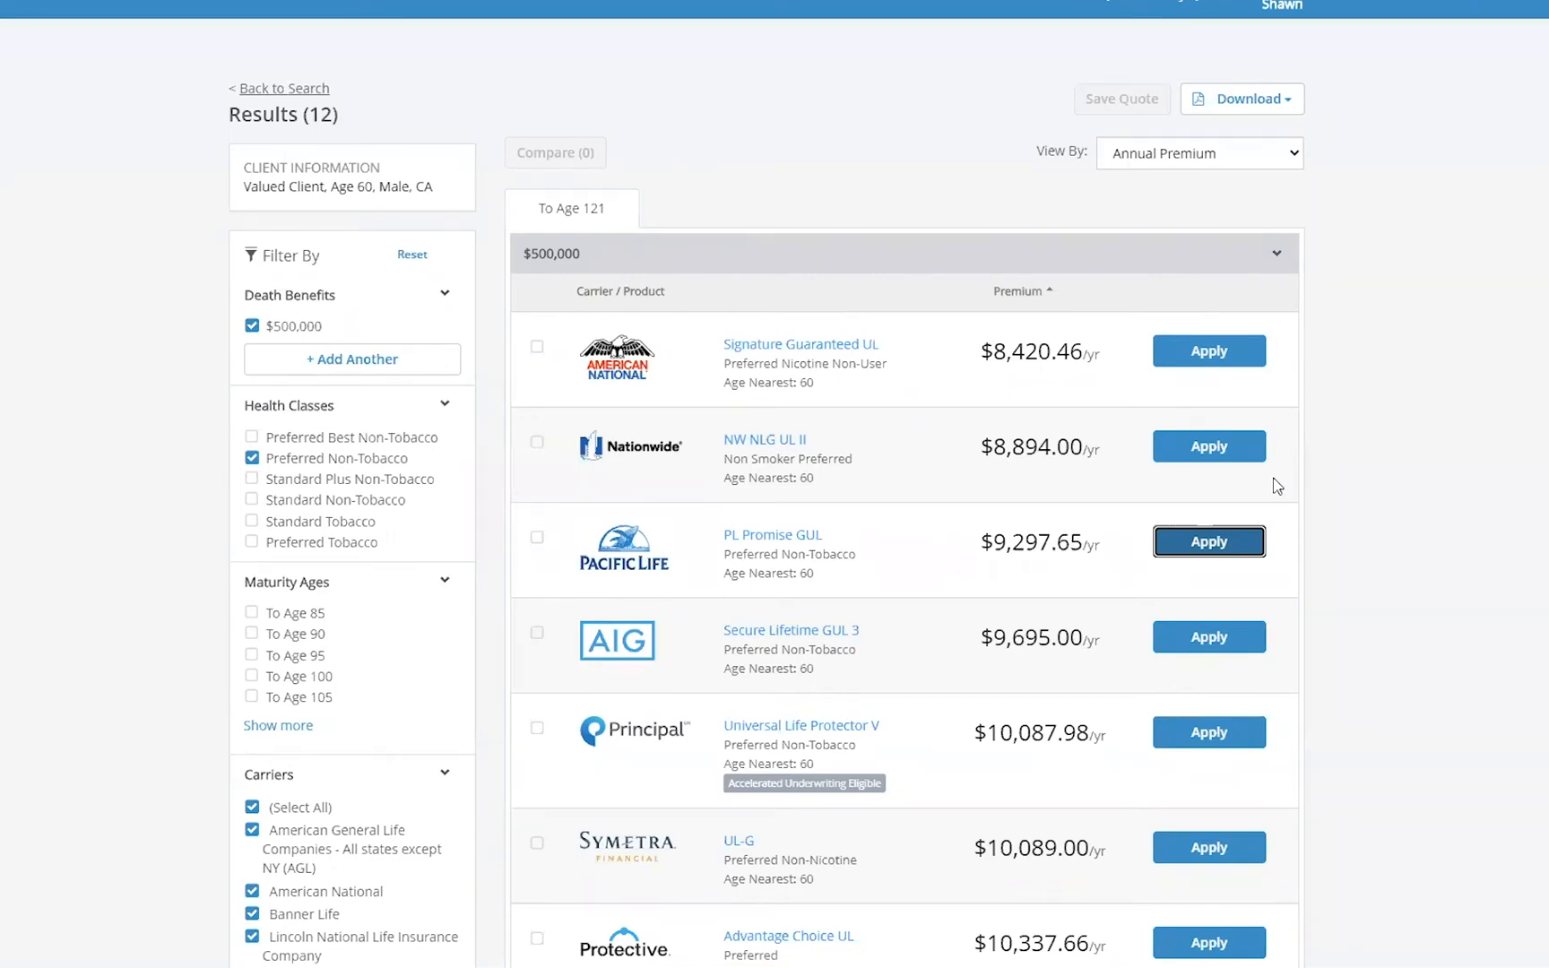
- Go back to the search form and change the product type to Indexed Universal Life (IUL) Protection - Benchmark
{"action": "scroll", "coordinate": [988, 545], "scroll_direction": "down", "scroll_amount": 4}
{"action": "scroll", "coordinate": [984, 538], "scroll_direction": "up", "scroll_amount": 3}
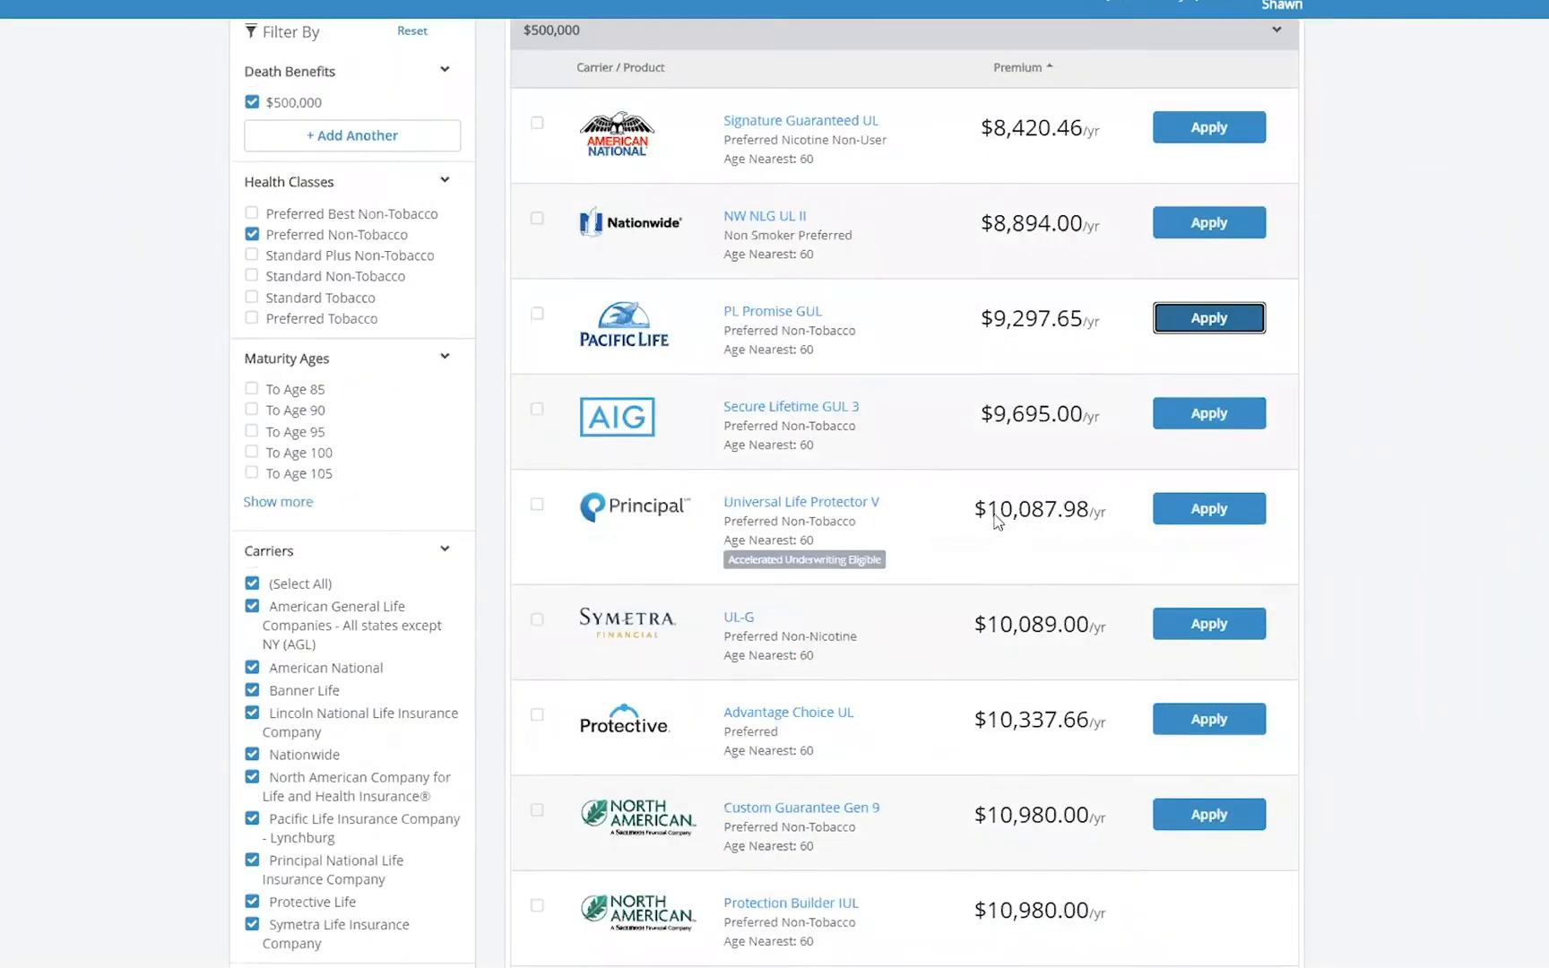
{"action": "scroll", "coordinate": [997, 520], "scroll_direction": "up", "scroll_amount": 1}
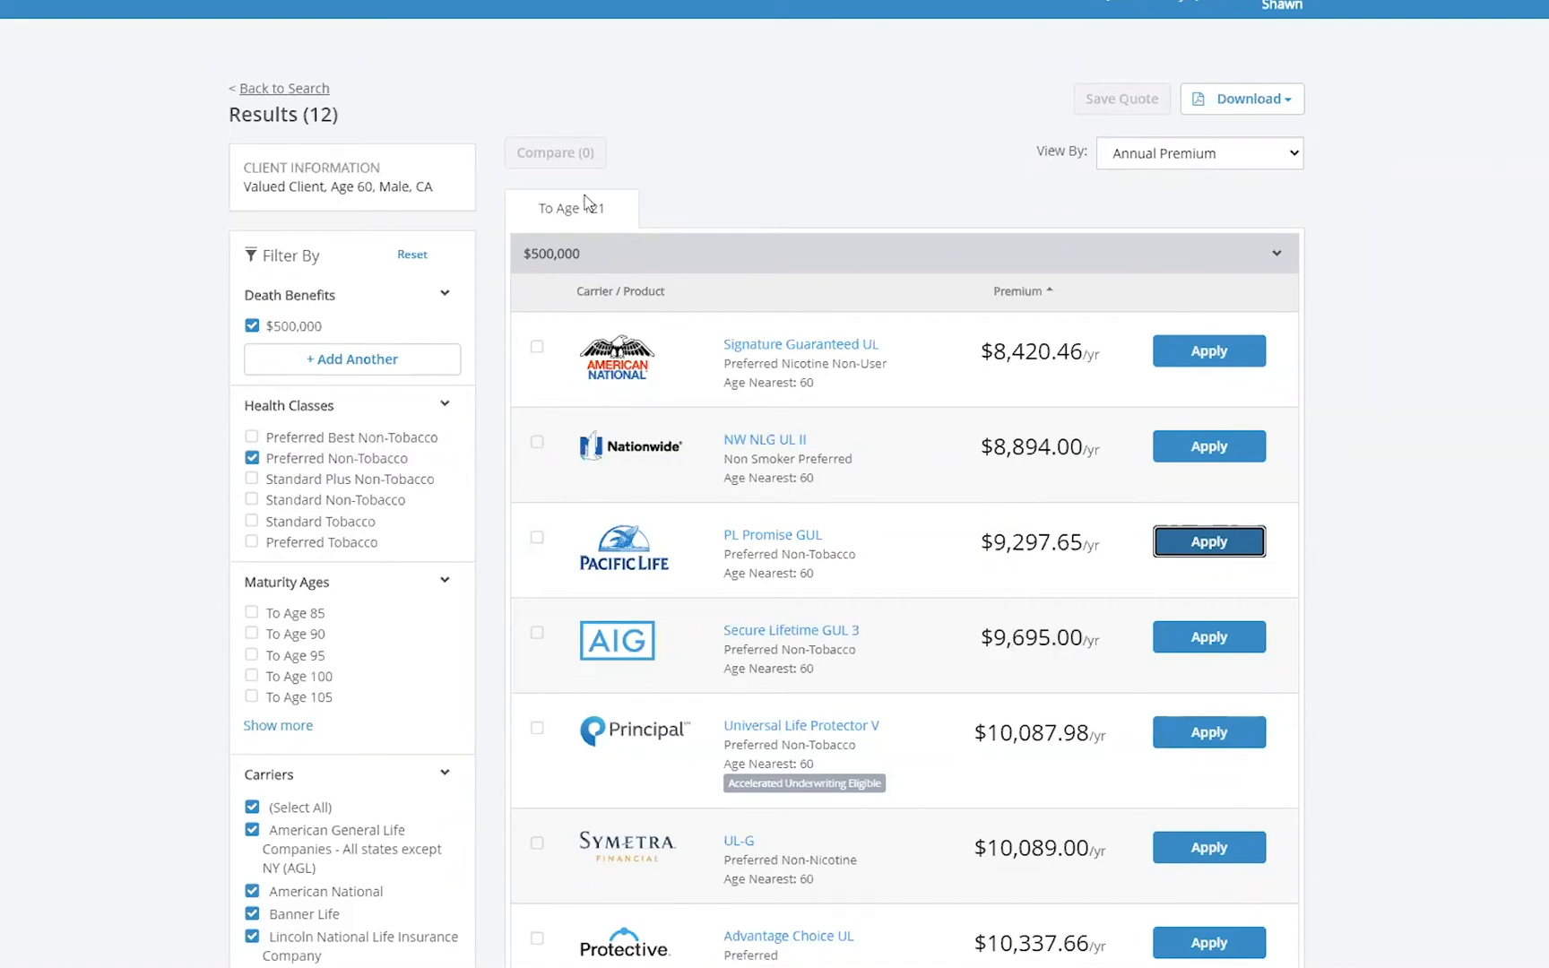
{"action": "left_click", "coordinate": [305, 90]}
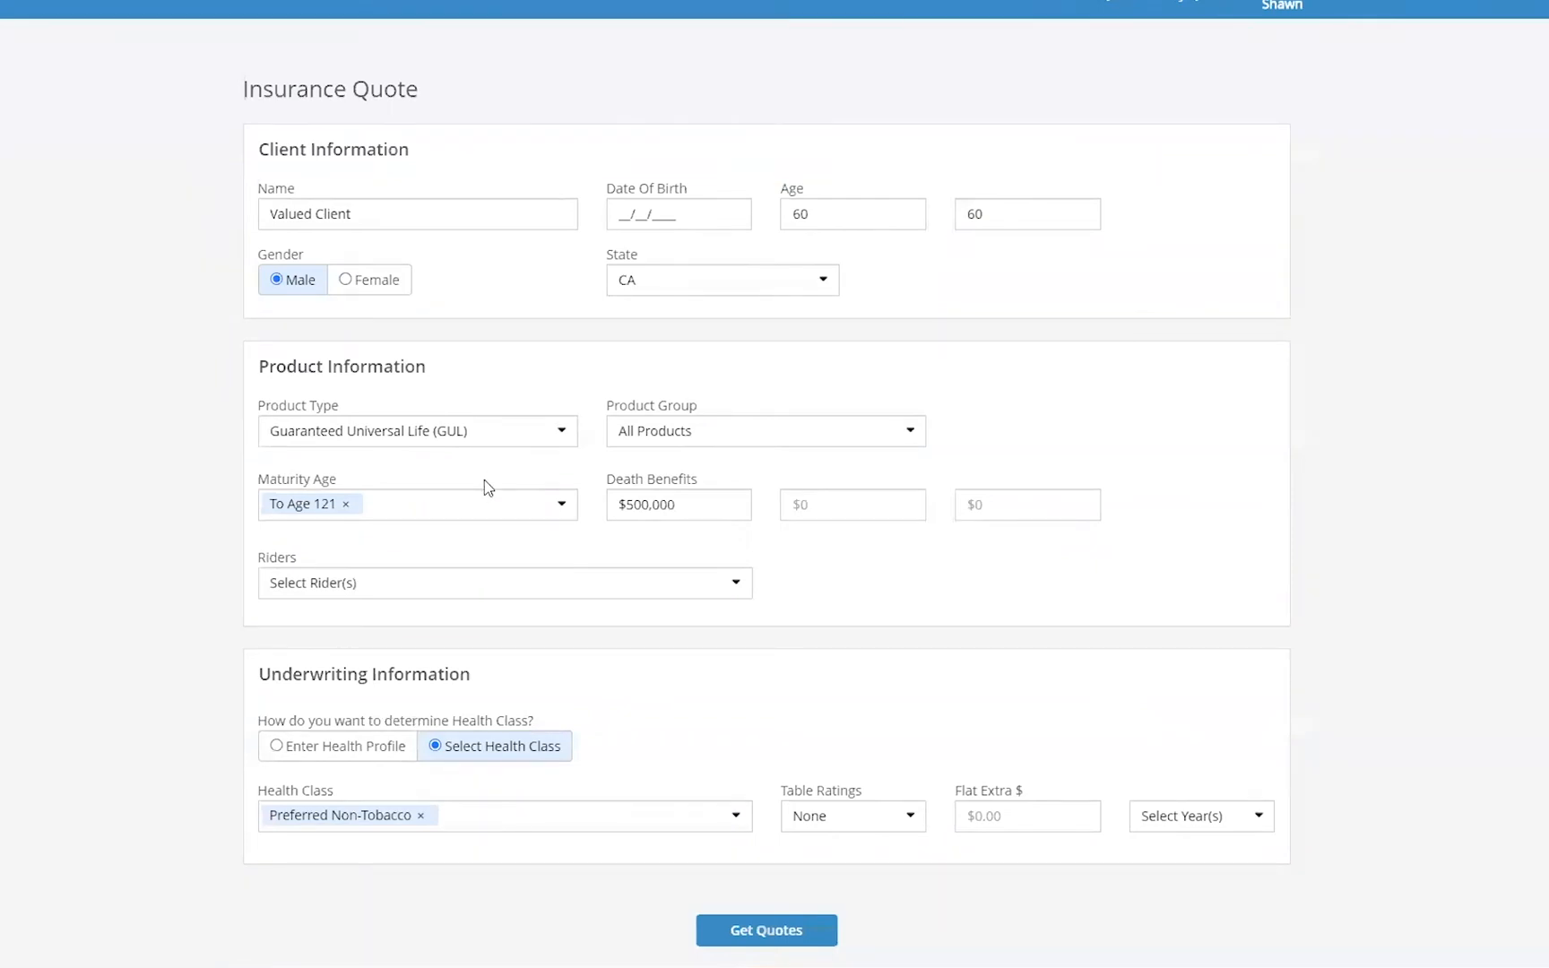
{"action": "left_click", "coordinate": [562, 431]}
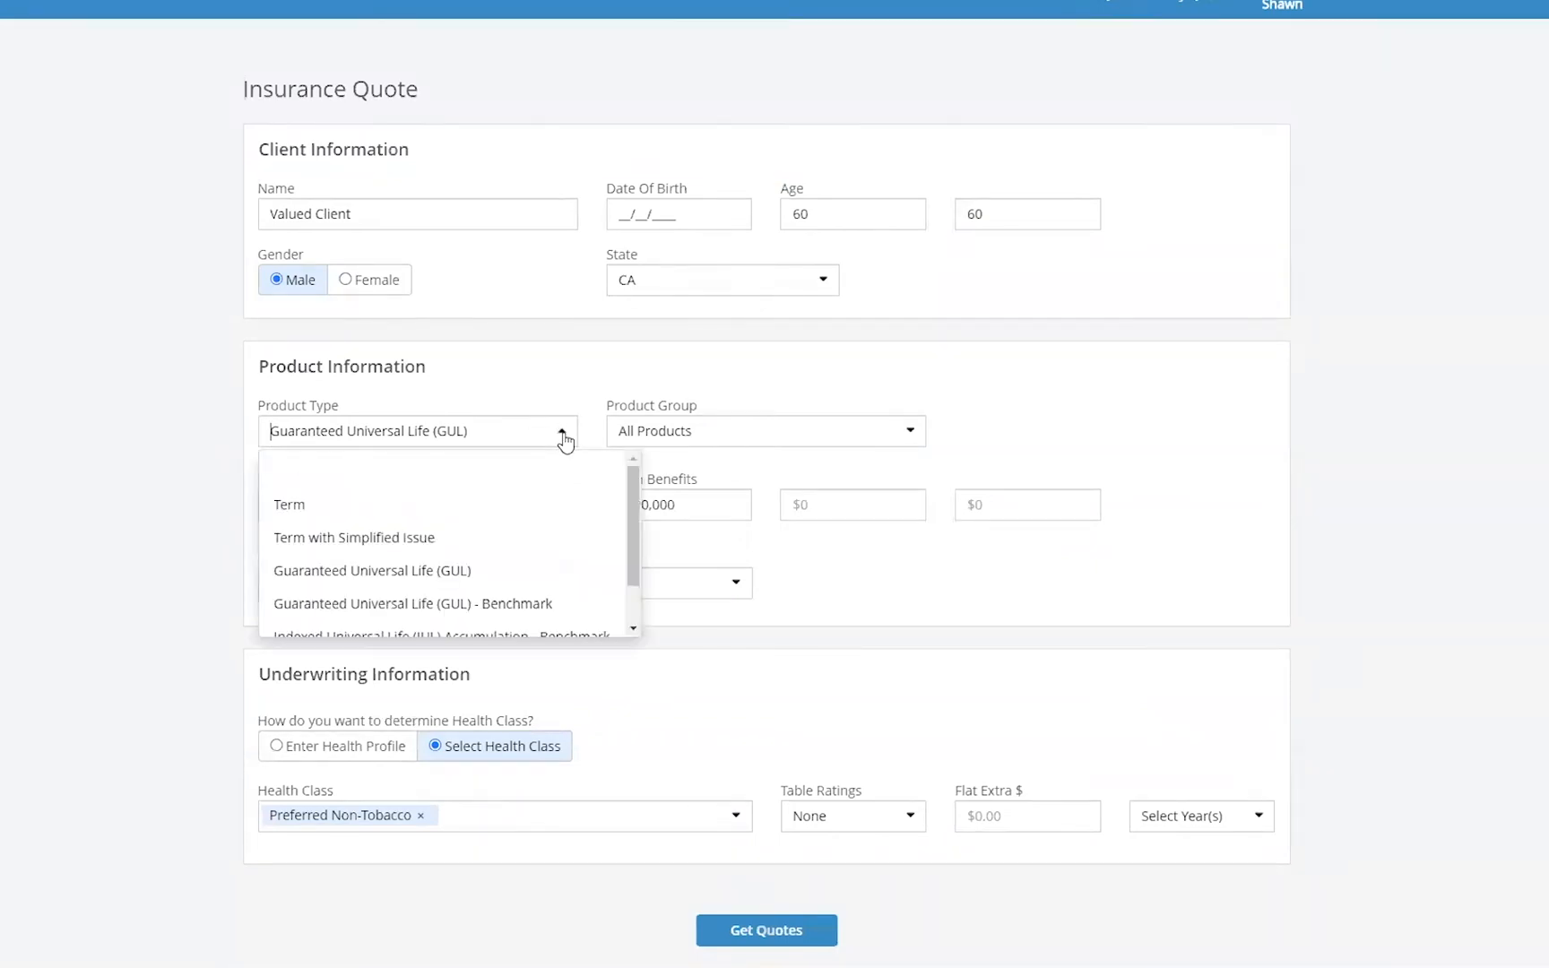
{"action": "scroll", "coordinate": [638, 529], "scroll_direction": "down", "scroll_amount": 1}
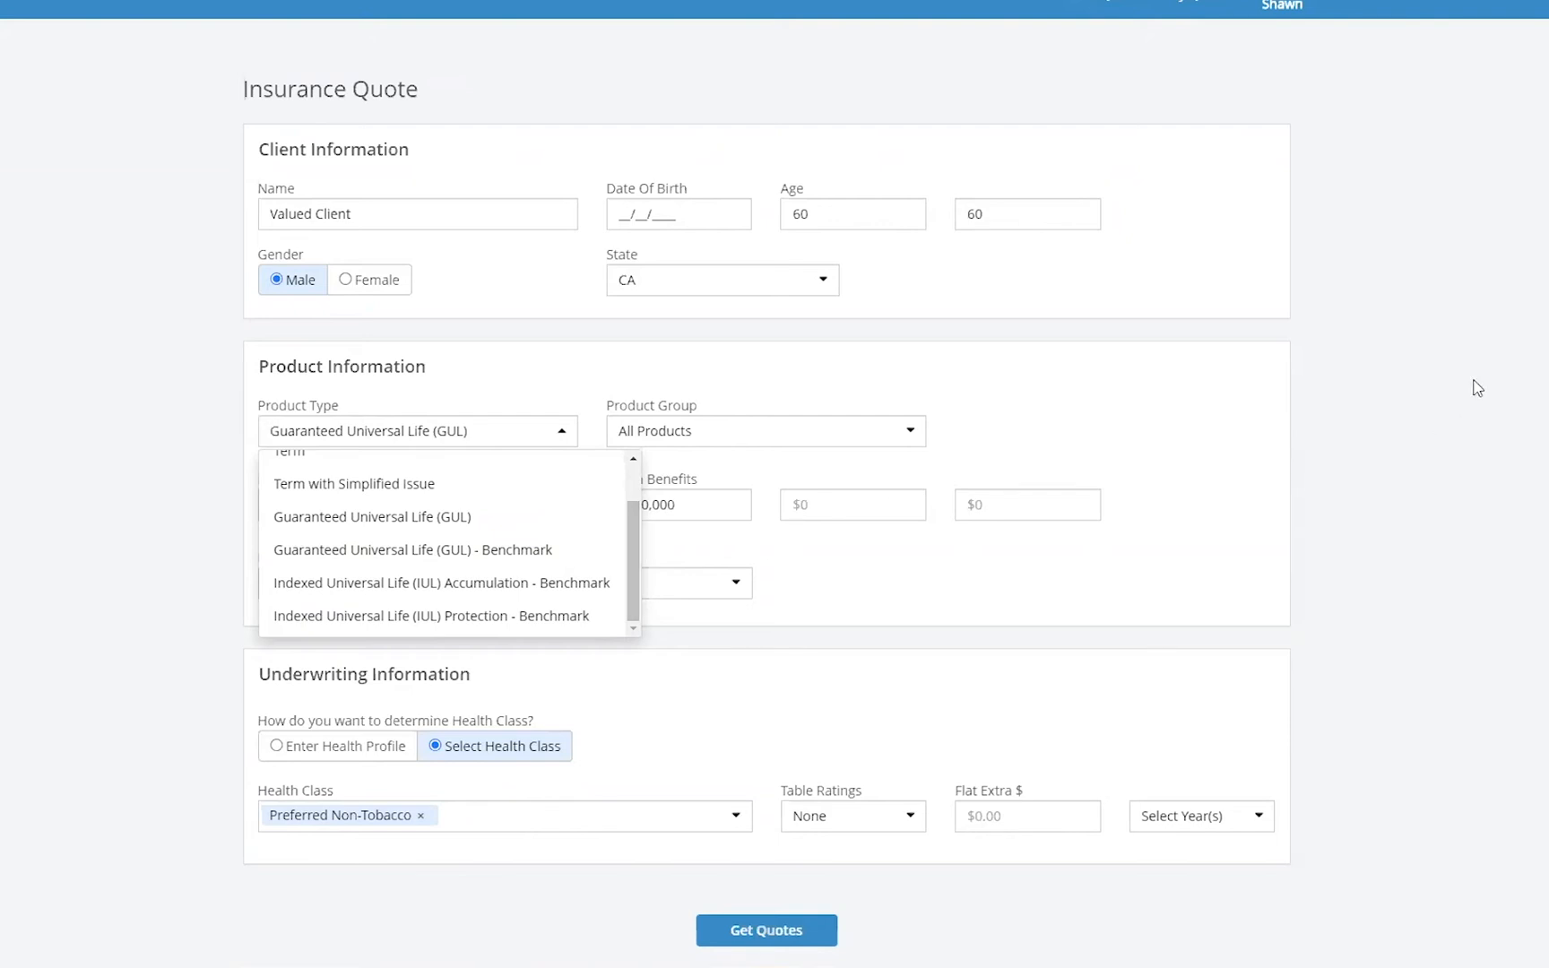
{"action": "left_click", "coordinate": [1403, 342]}
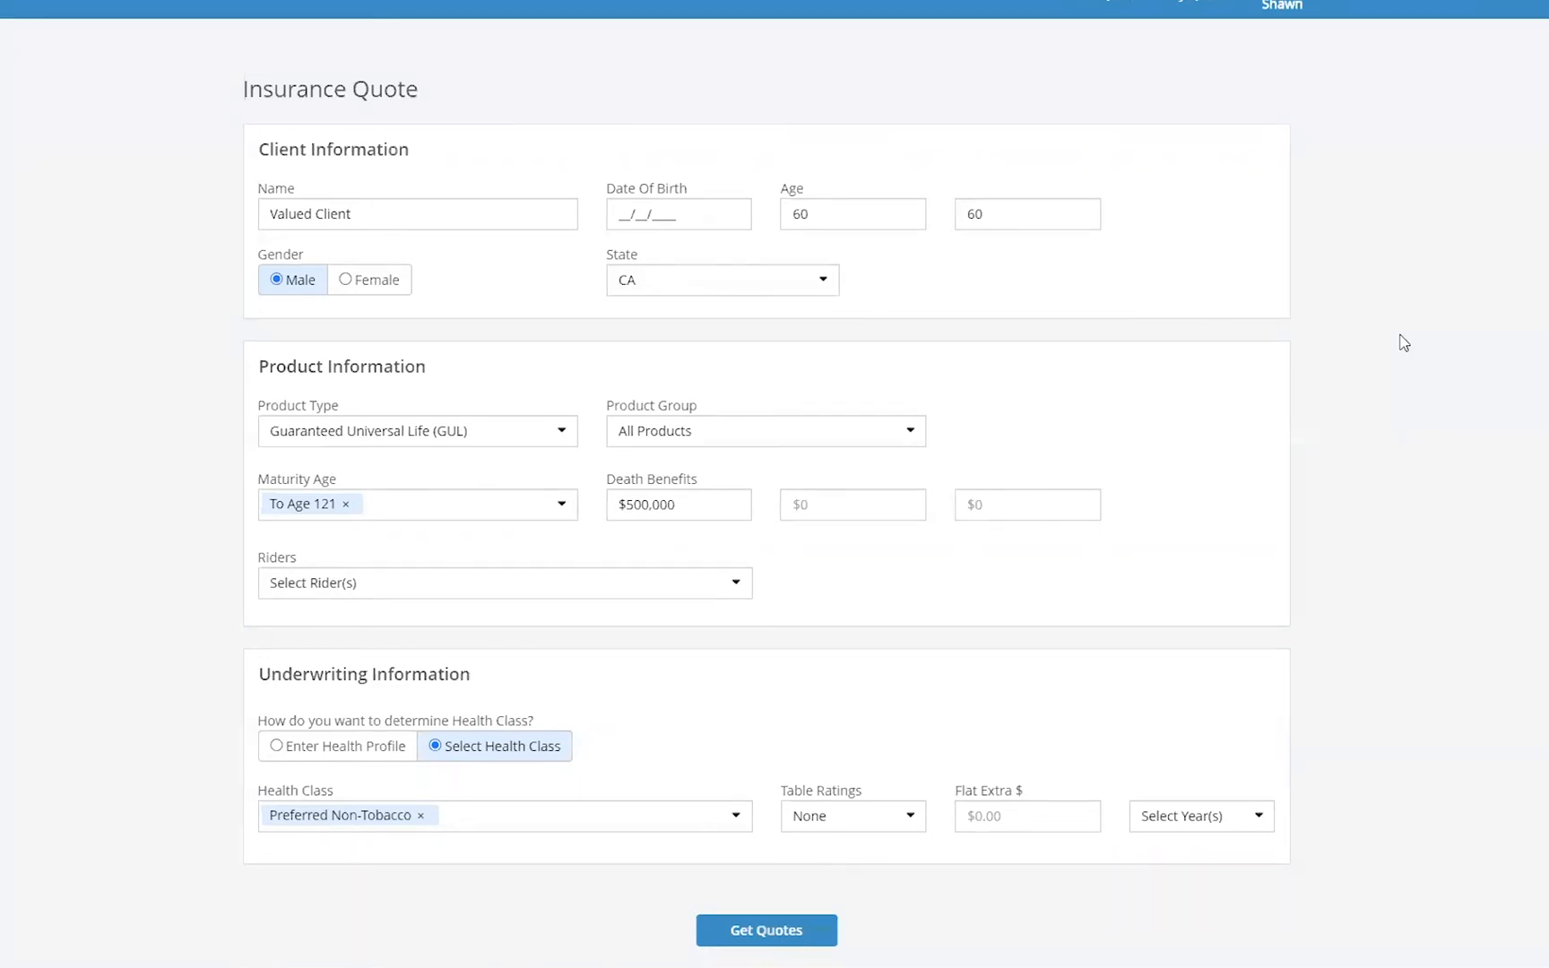
{"action": "left_click", "coordinate": [559, 436]}
{"action": "left_click", "coordinate": [1535, 216]}
{"action": "left_click", "coordinate": [562, 437]}
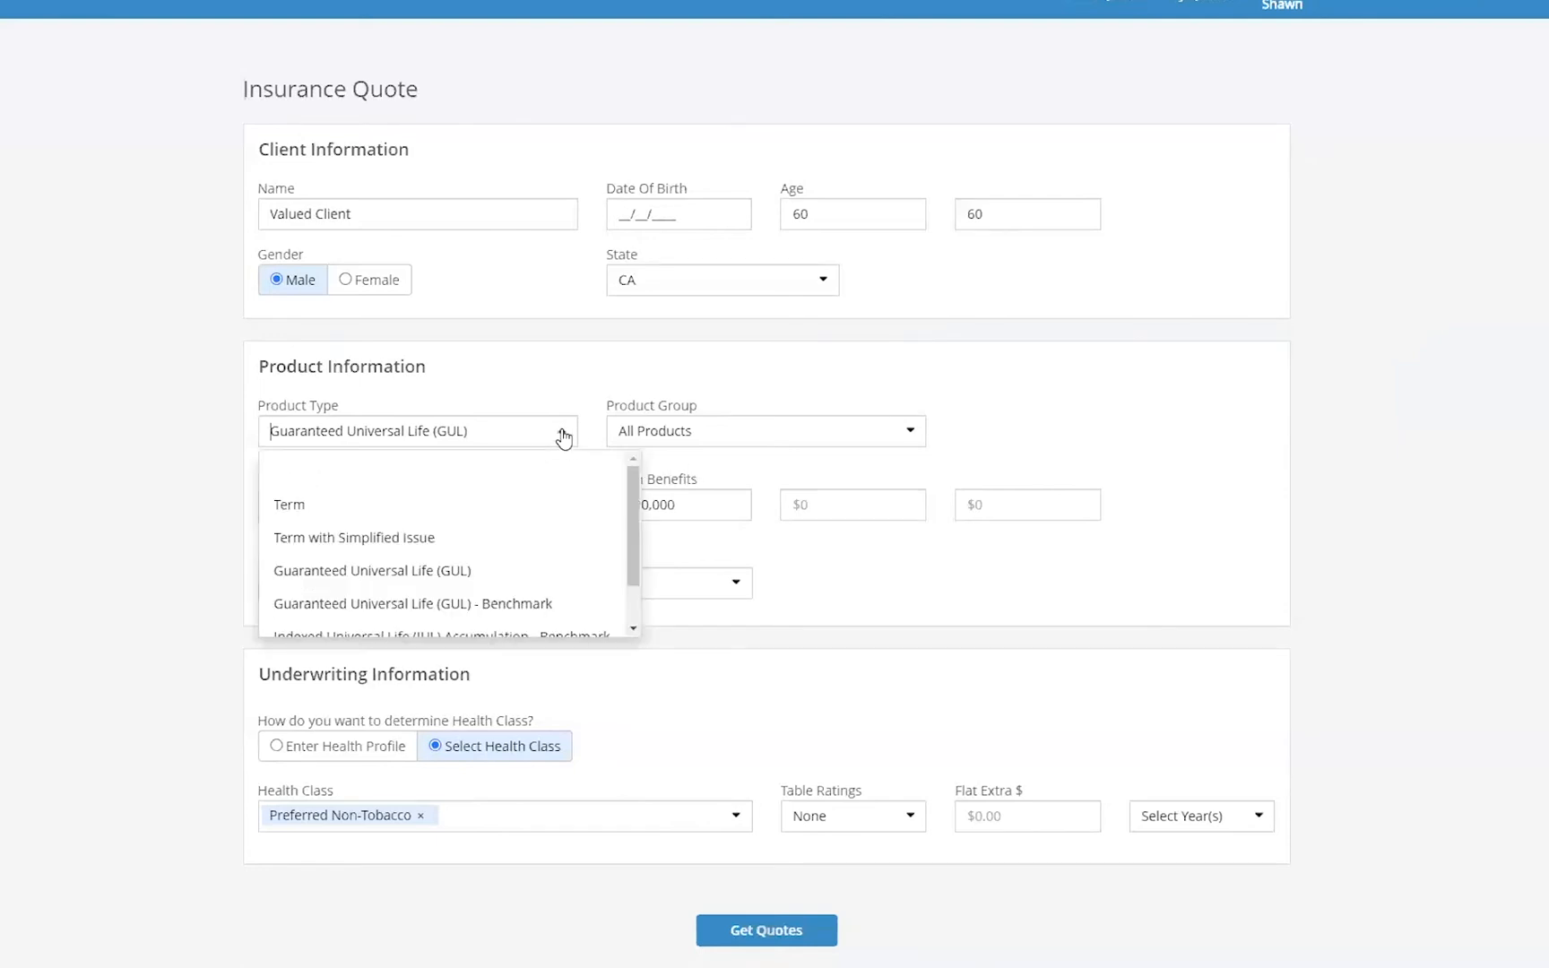
{"action": "scroll", "coordinate": [448, 574], "scroll_direction": "down", "scroll_amount": 1}
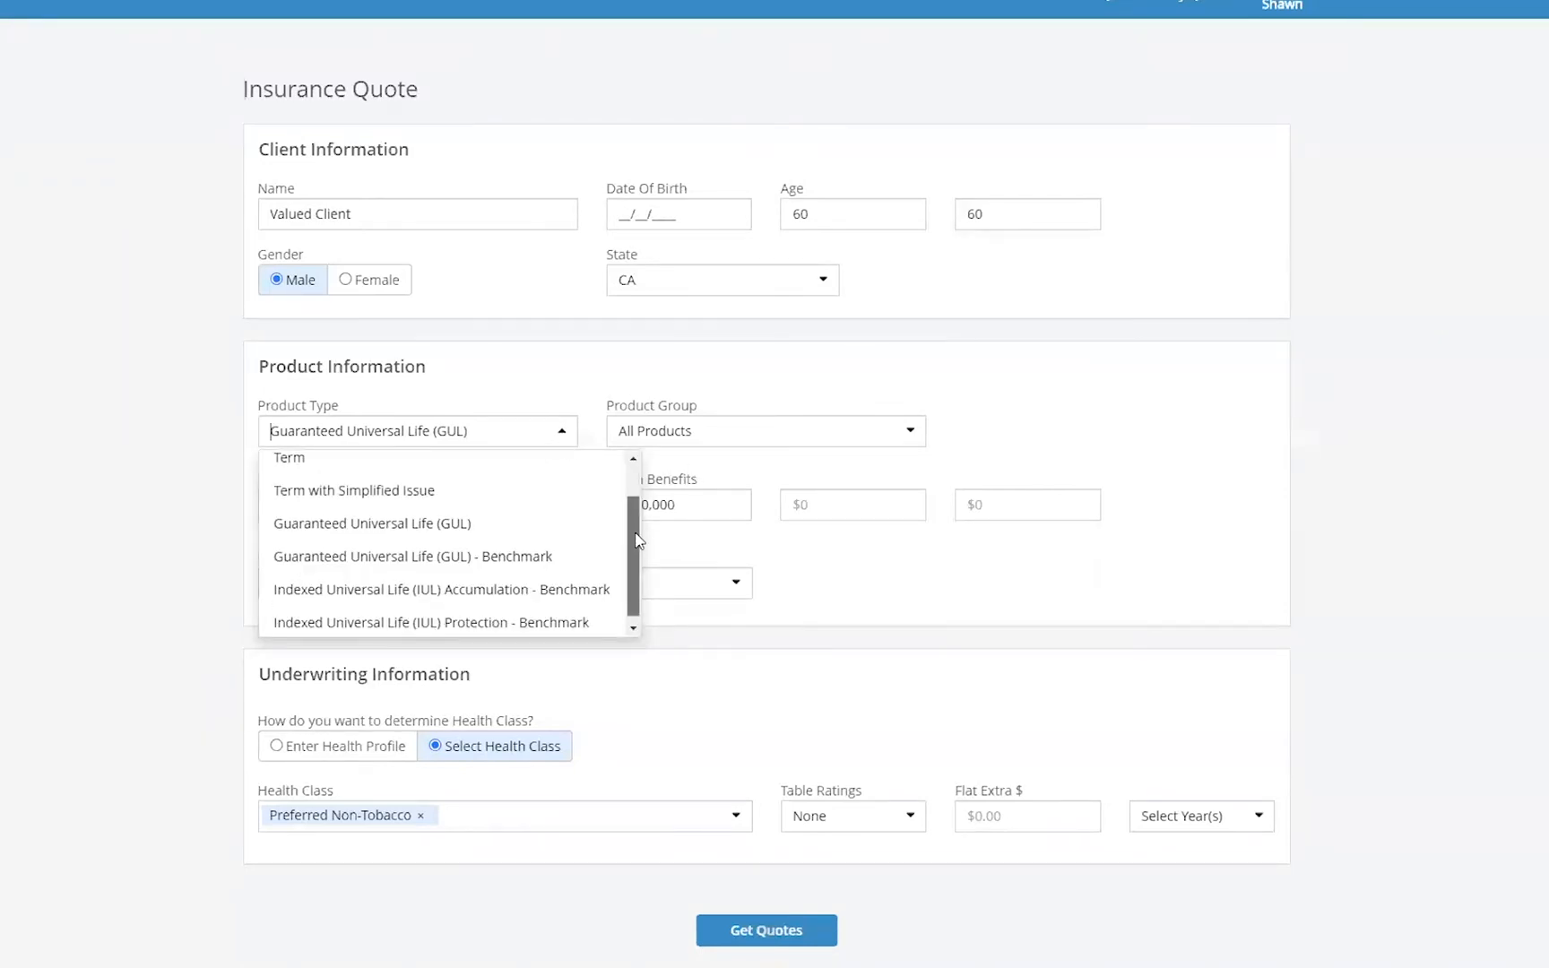
{"action": "left_click", "coordinate": [495, 619]}
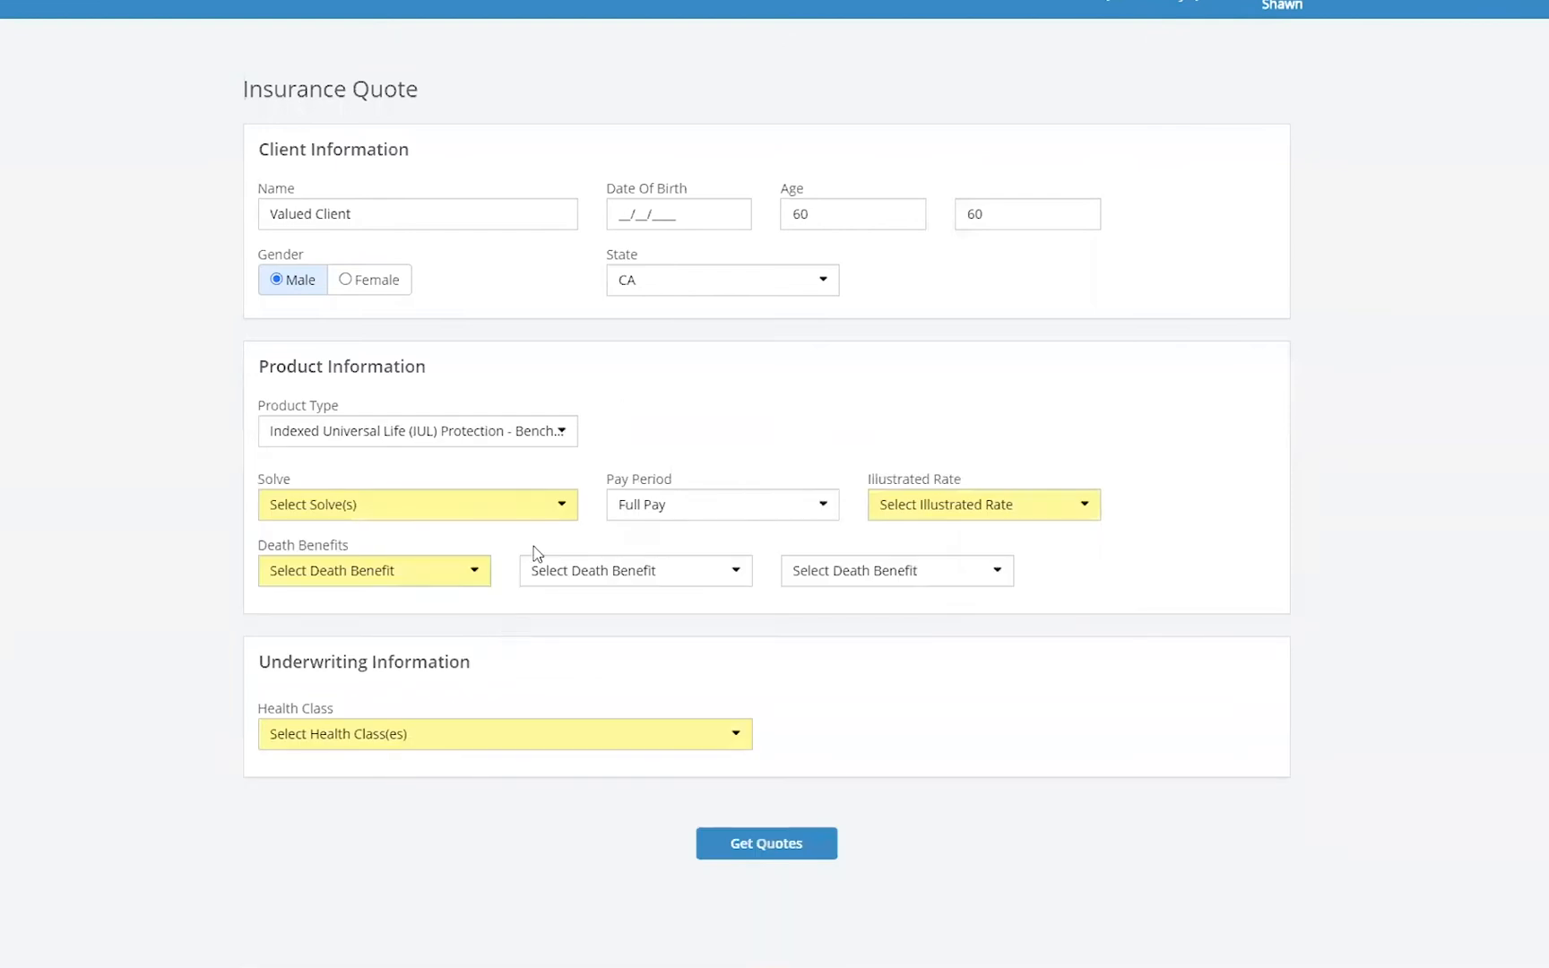
- Set the solve to $1 CSV at age 121 and the illustrated rate to Max
{"action": "left_click", "coordinate": [559, 511]}
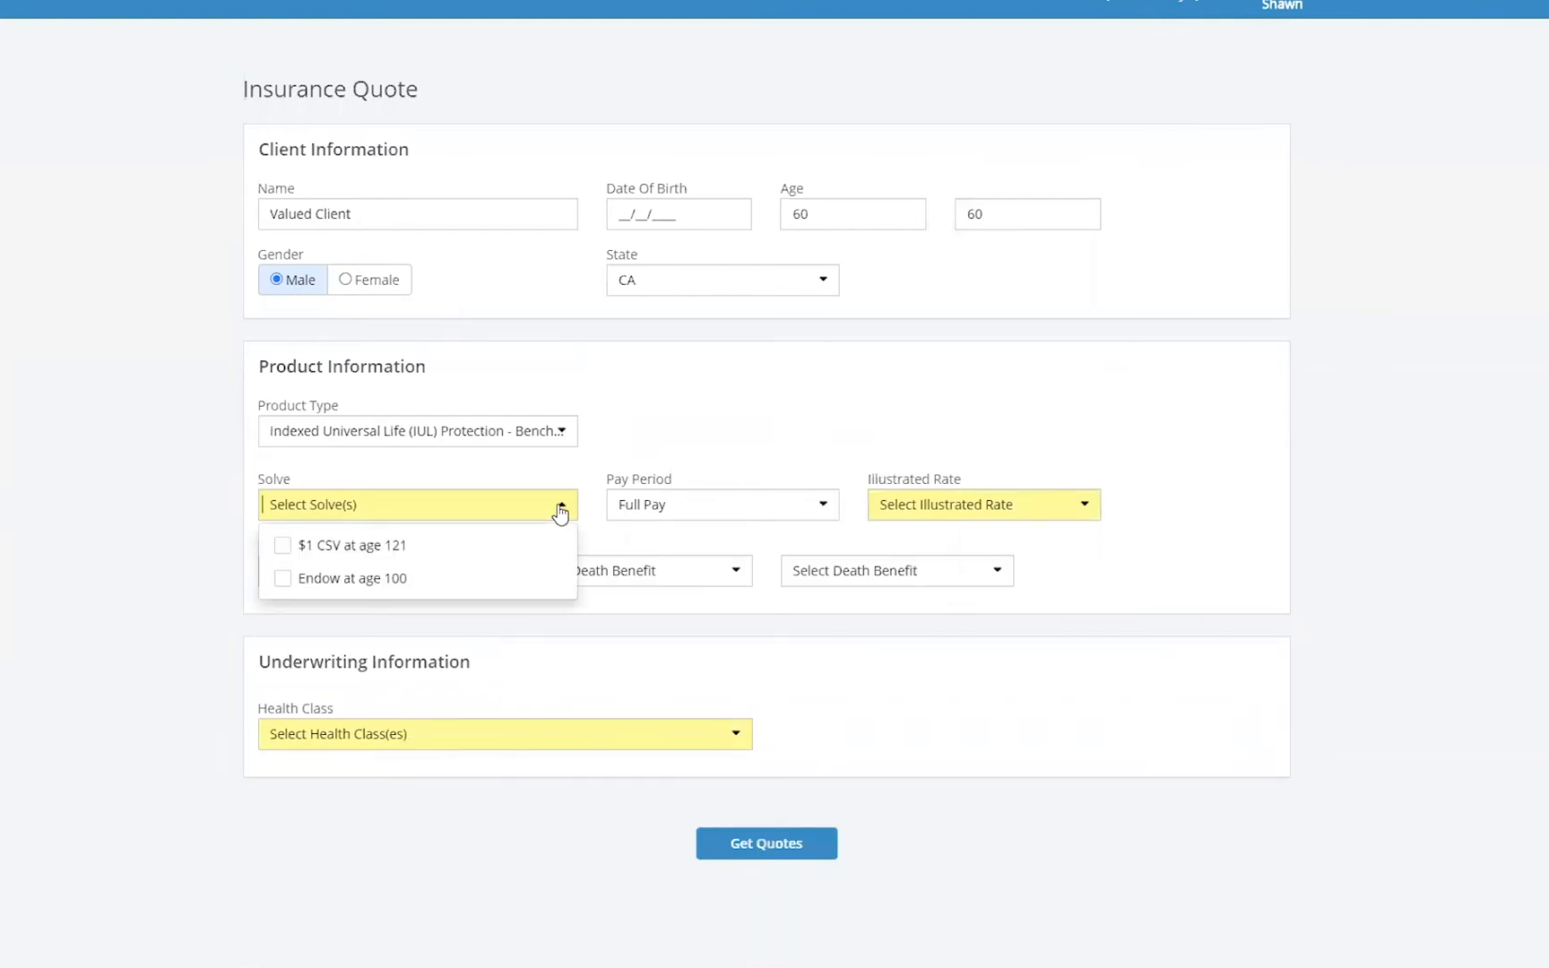
{"action": "left_click", "coordinate": [324, 551]}
{"action": "left_click", "coordinate": [1078, 512]}
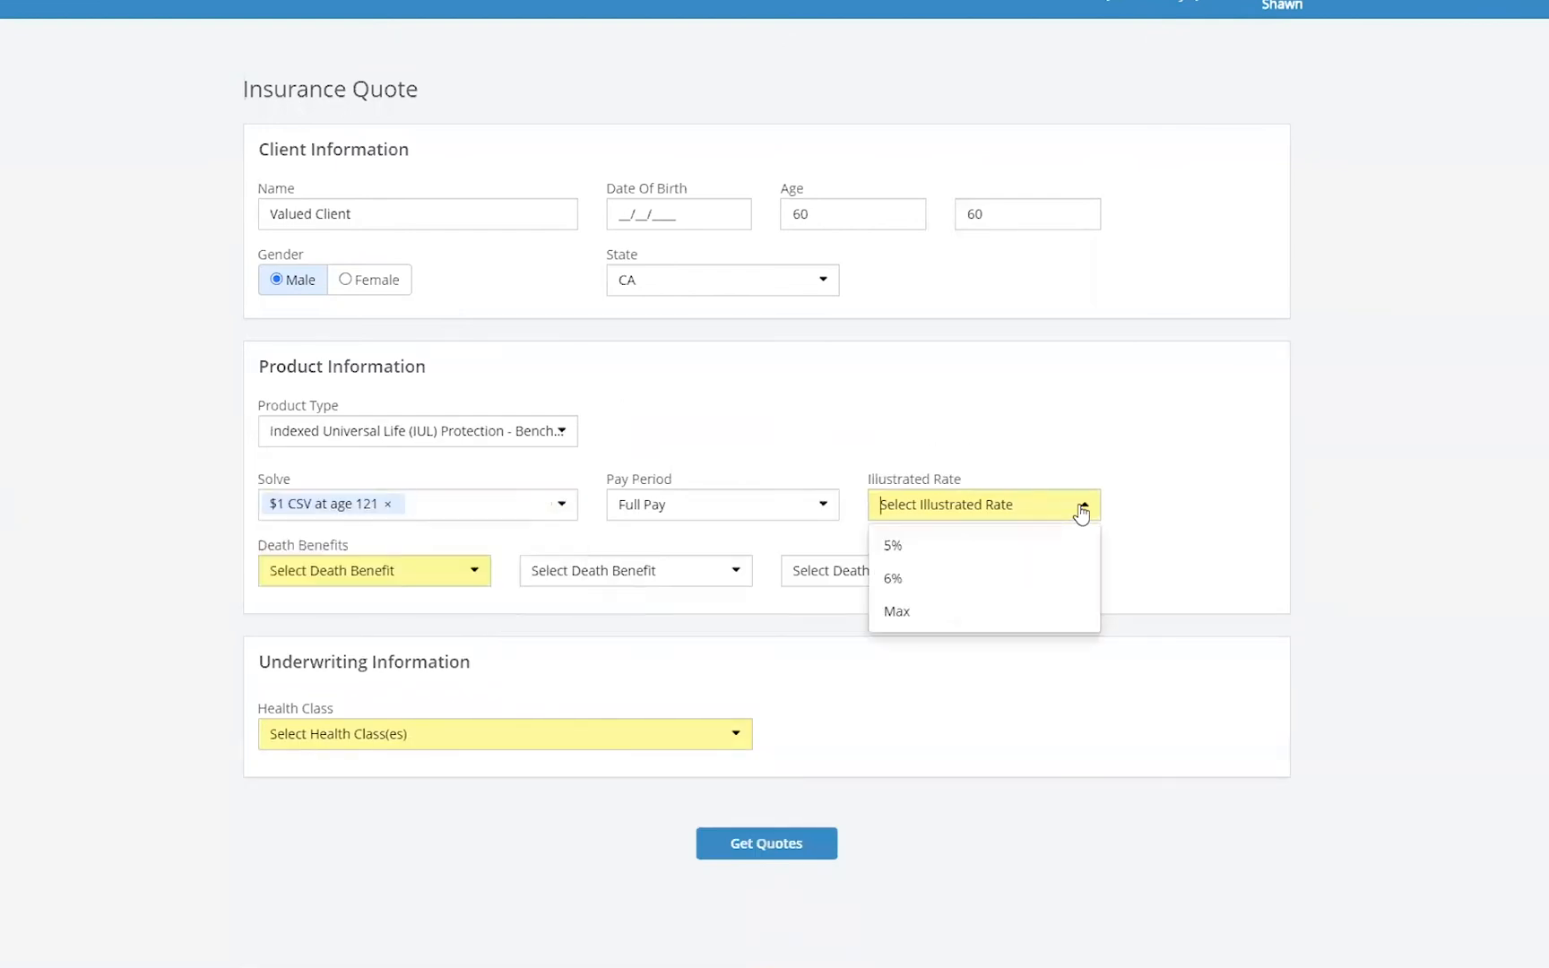
{"action": "left_click", "coordinate": [945, 610]}
- Set the first death benefit to $500,000
{"action": "left_click", "coordinate": [474, 572]}
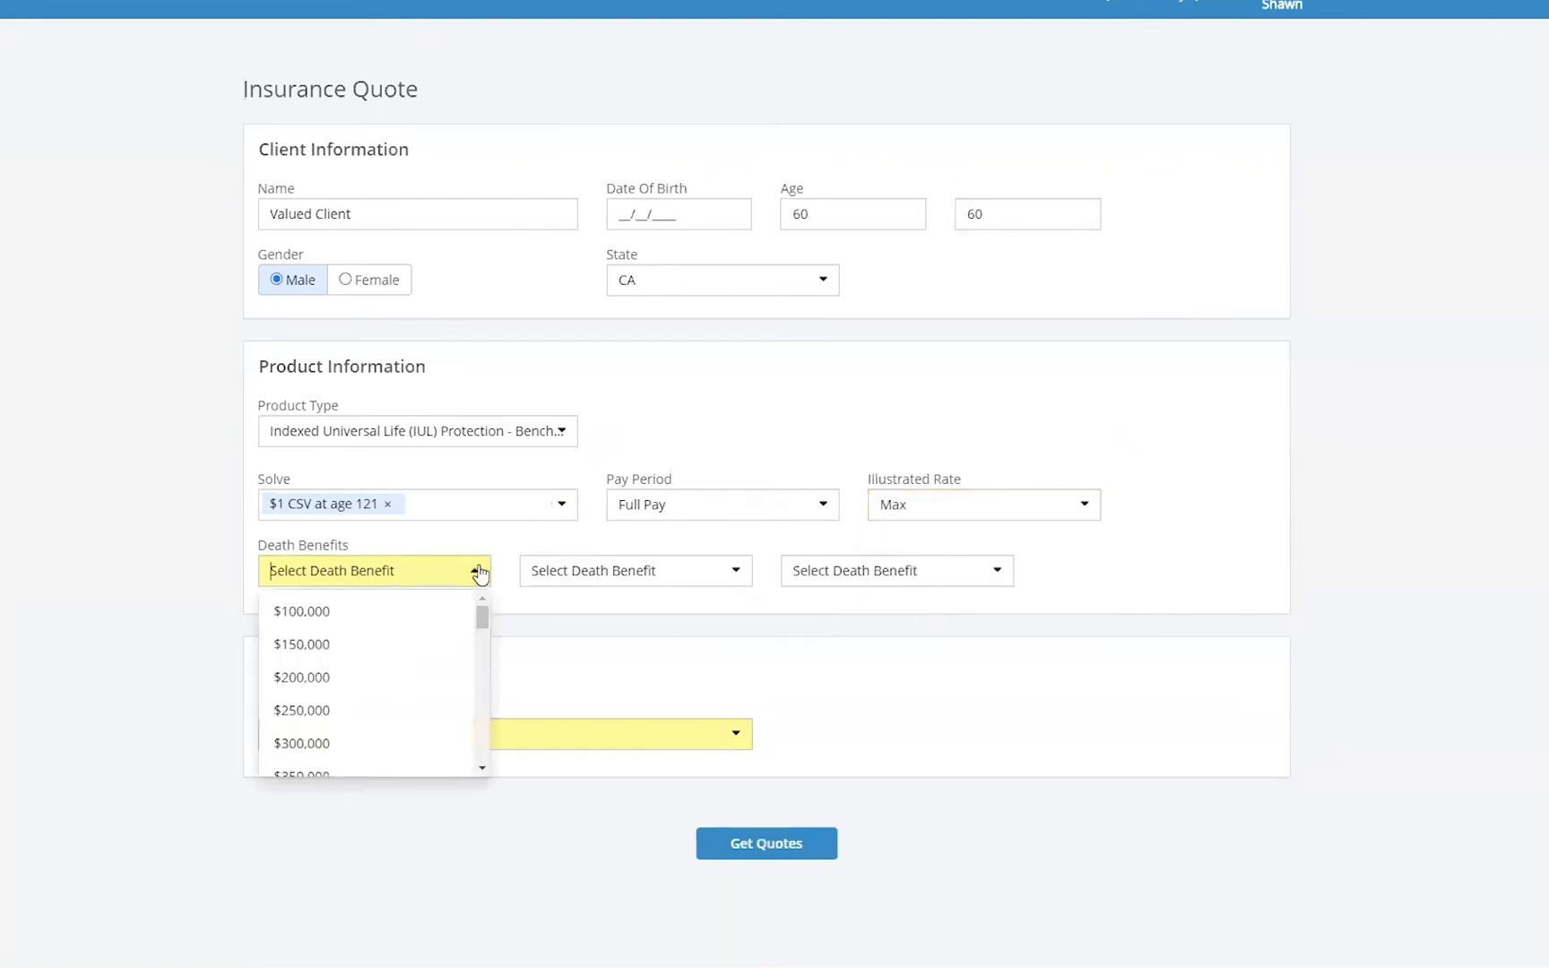
{"action": "scroll", "coordinate": [392, 752], "scroll_direction": "down", "scroll_amount": 1}
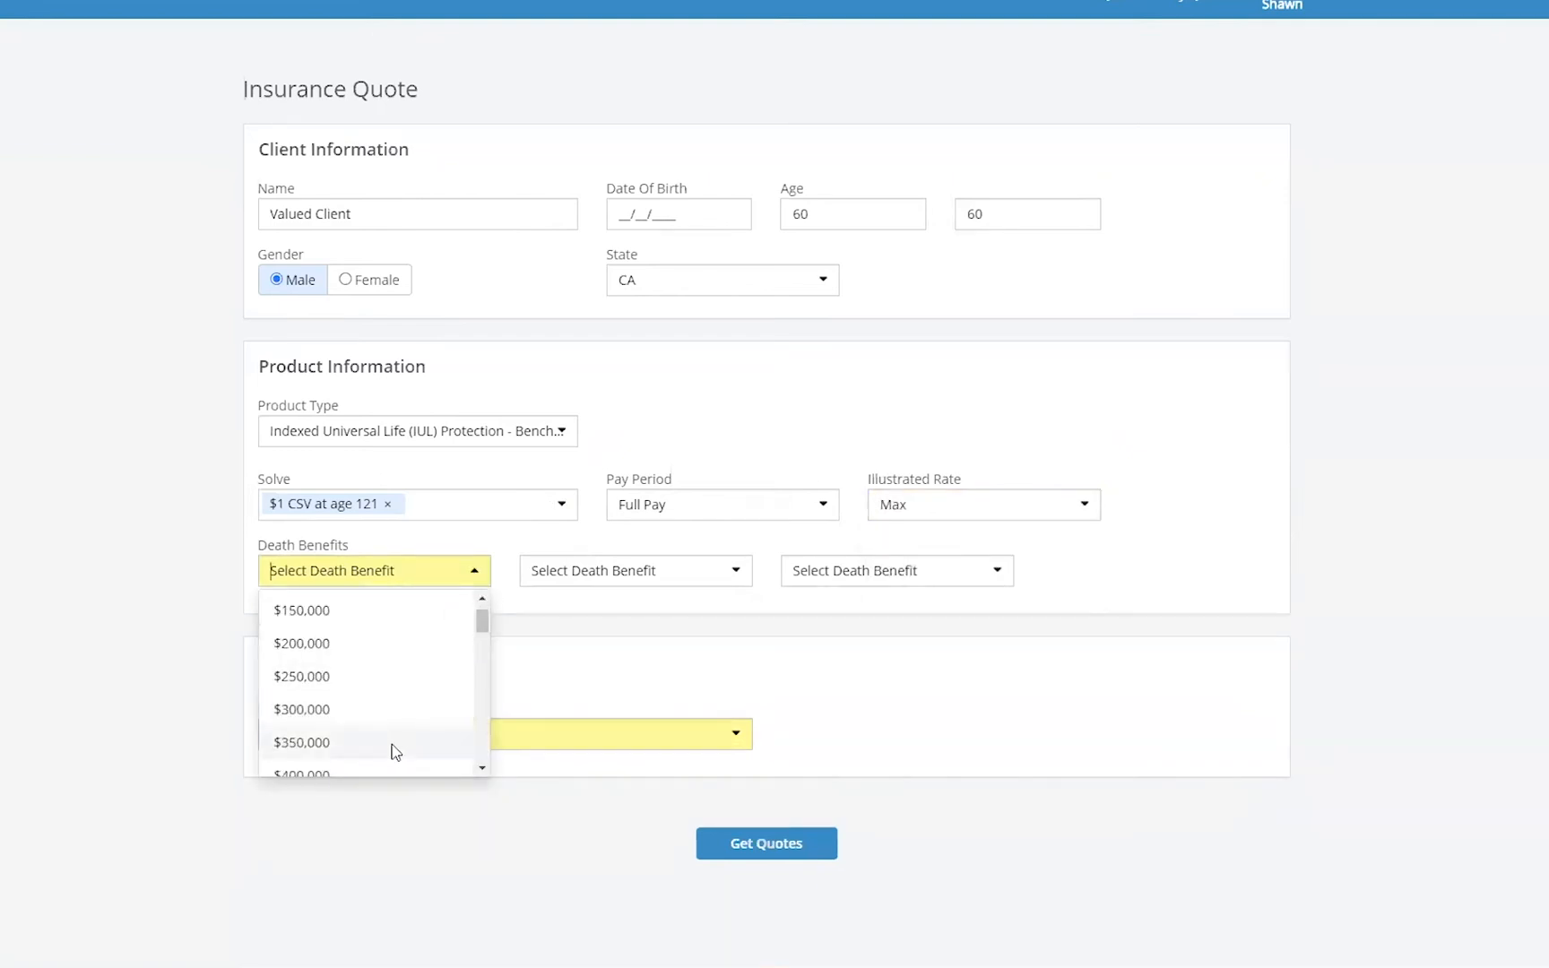
{"action": "scroll", "coordinate": [391, 749], "scroll_direction": "down", "scroll_amount": 5}
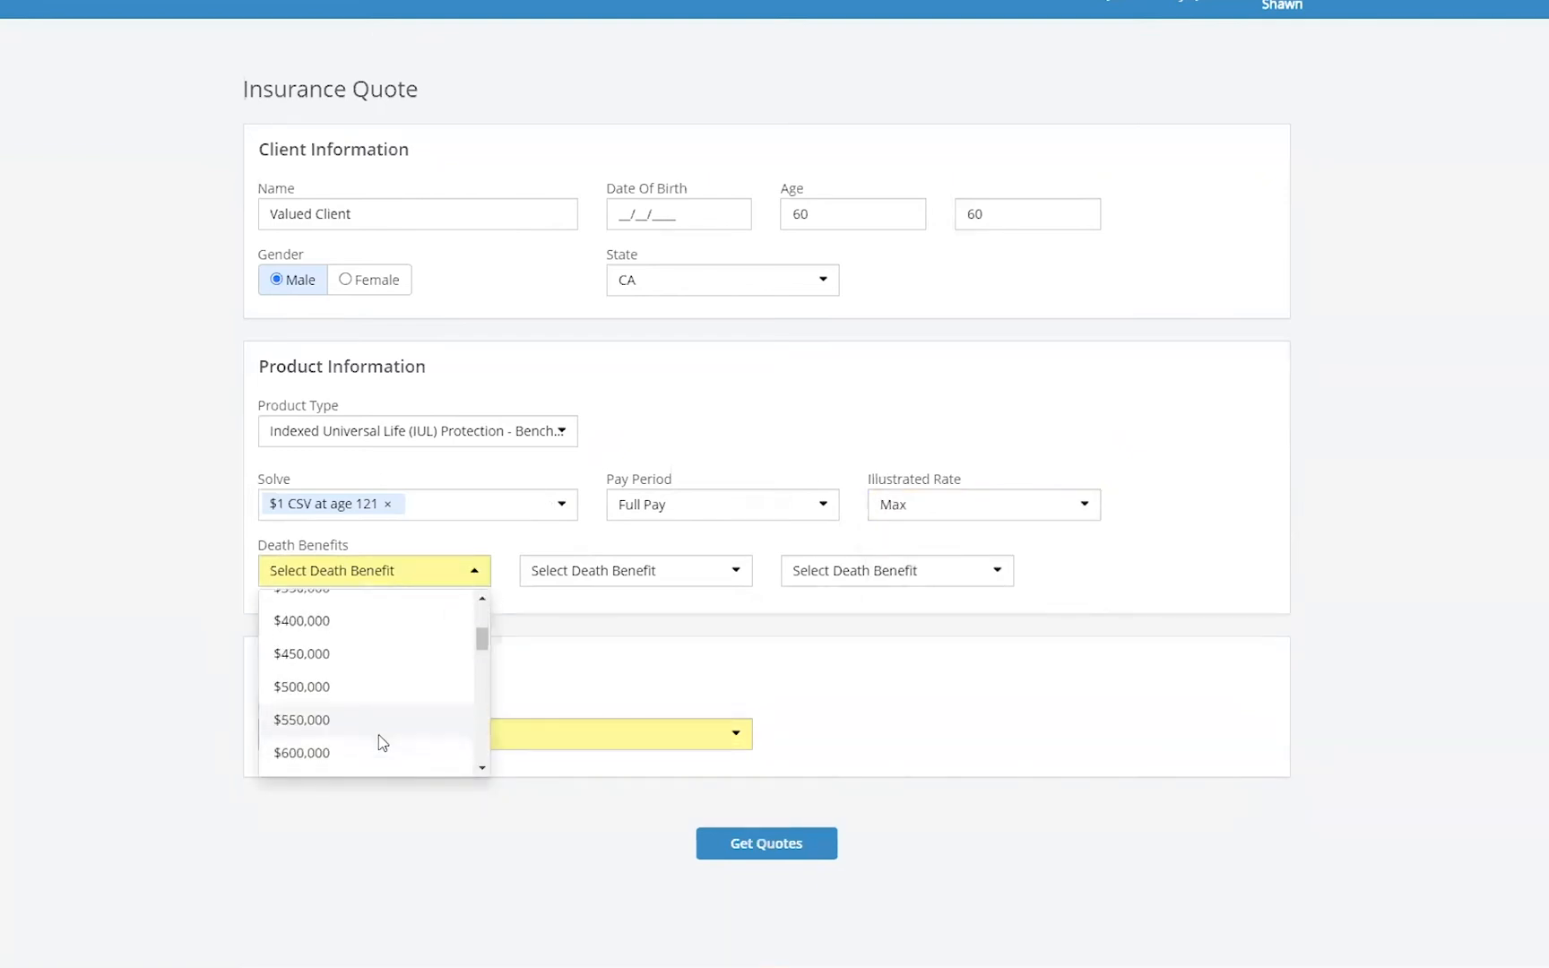
{"action": "left_click", "coordinate": [317, 688]}
- Set the health class to Preferred Non-Tobacco and get quotes for the IUL search
{"action": "left_click", "coordinate": [476, 732]}
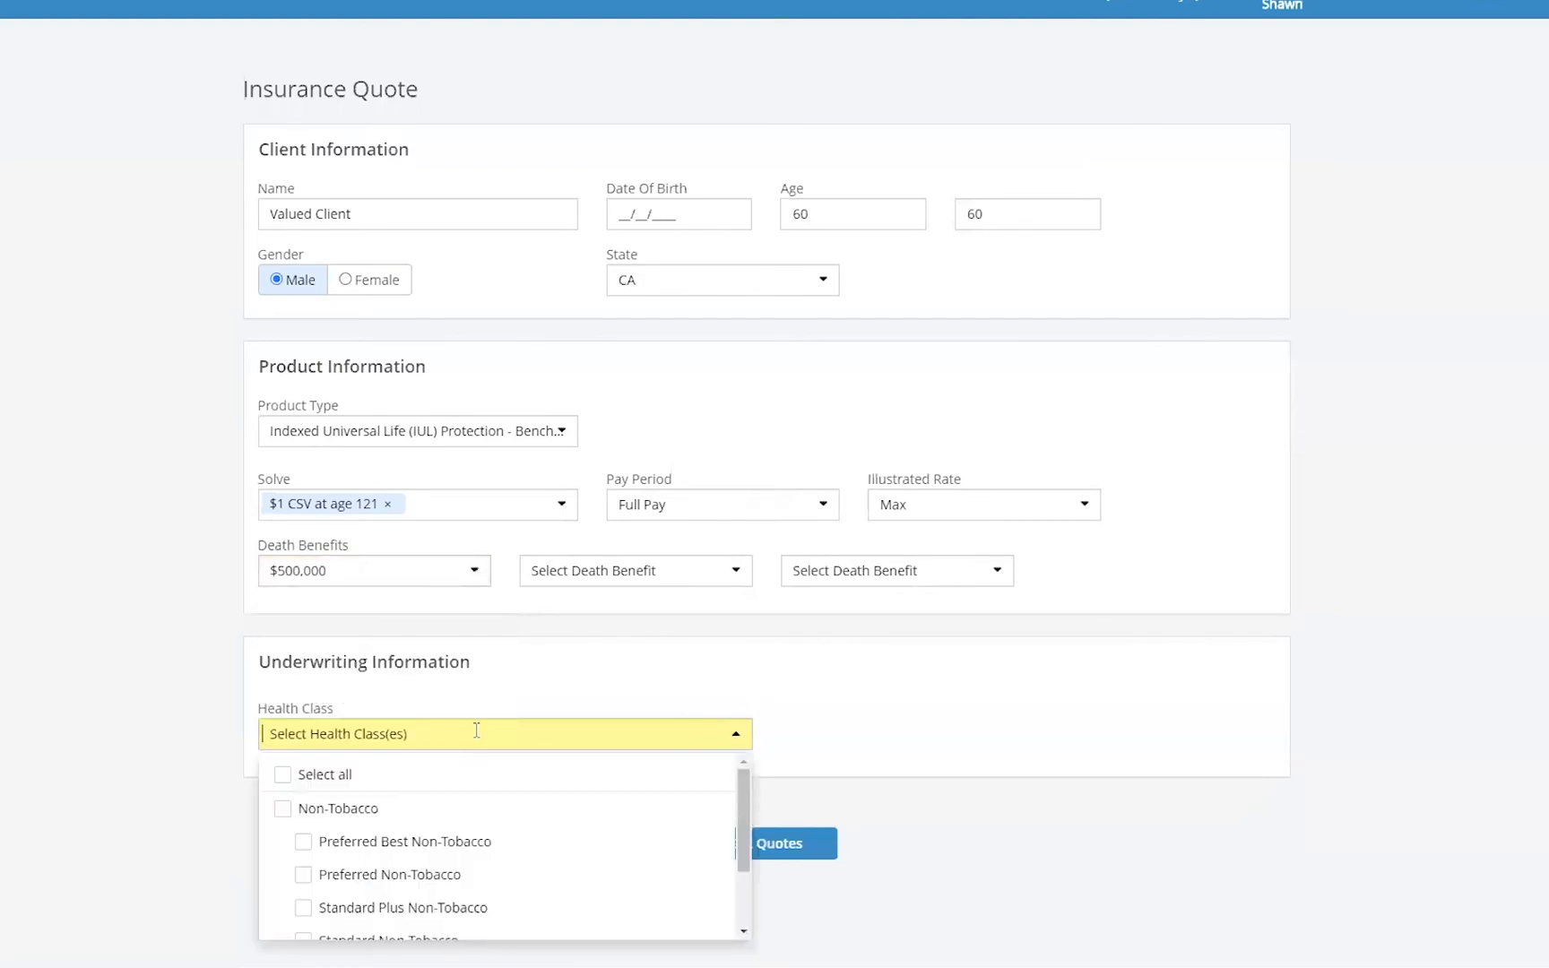
{"action": "left_click", "coordinate": [301, 876]}
{"action": "left_click", "coordinate": [1082, 667]}
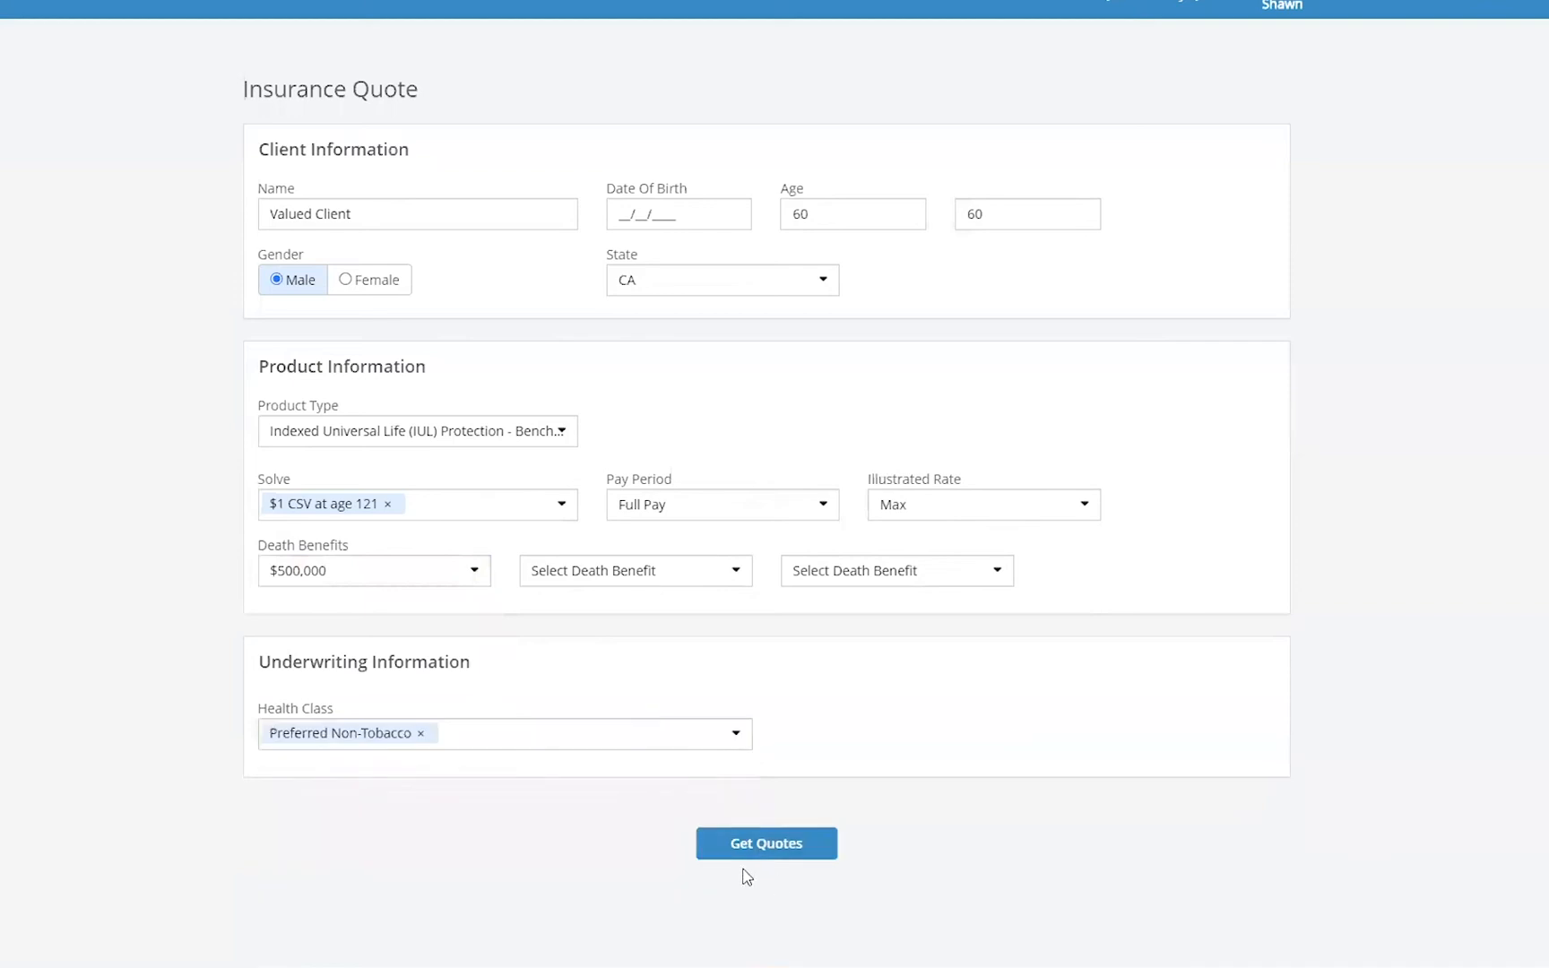
{"action": "left_click", "coordinate": [793, 844]}
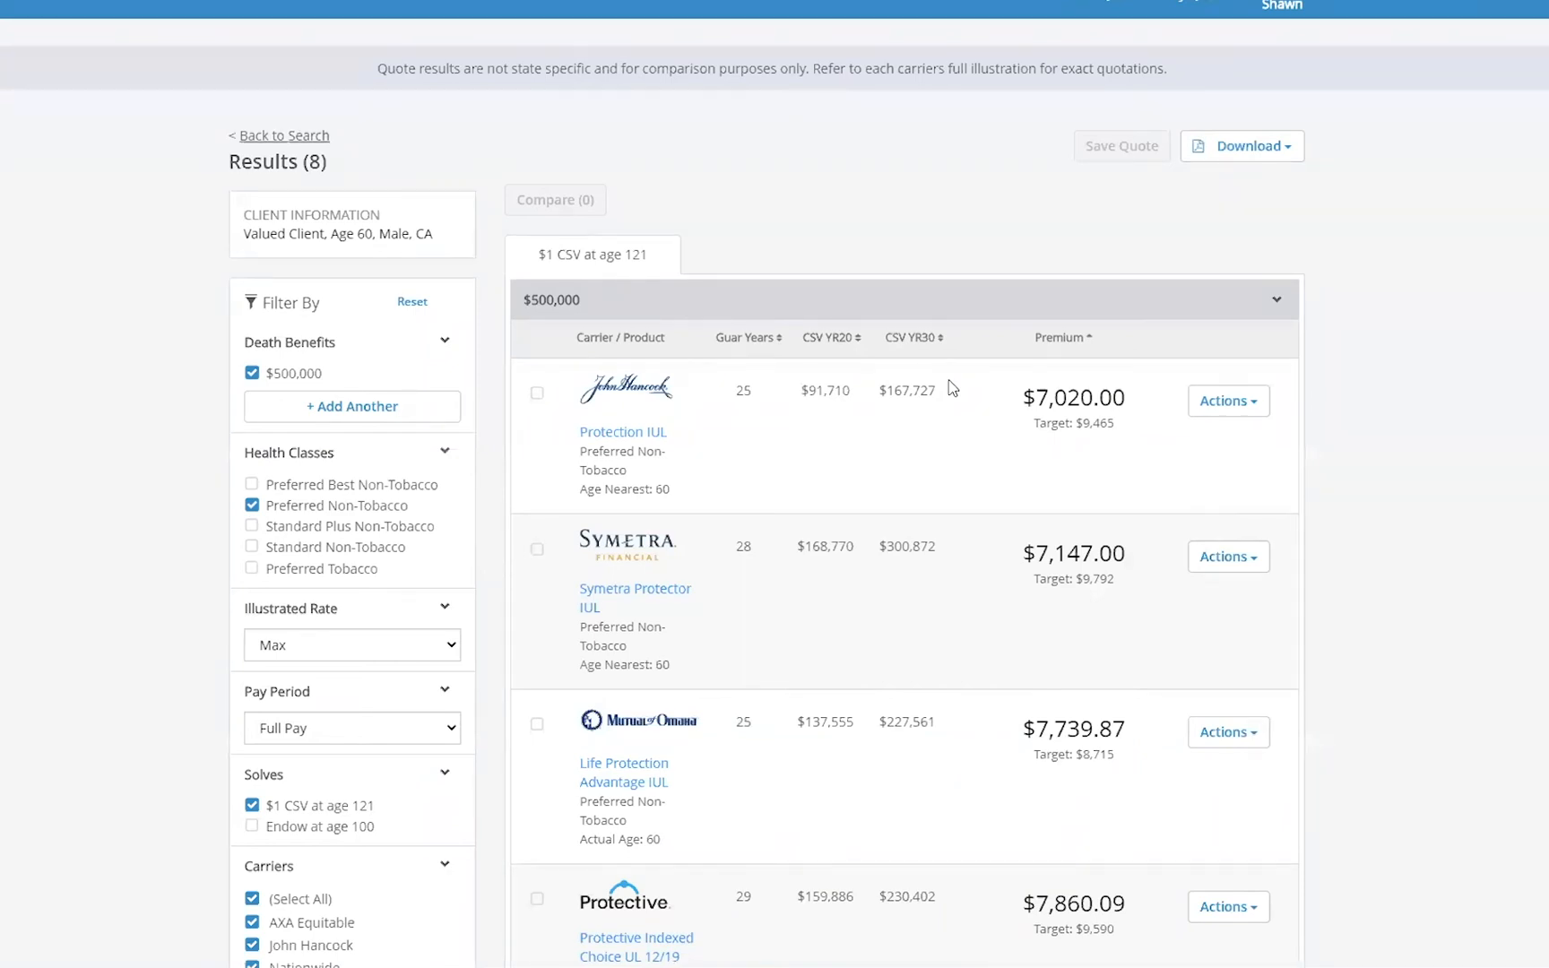
- Review the application actions offered for the John Hancock Protection IUL quote and the result list
{"action": "left_click", "coordinate": [1261, 413]}
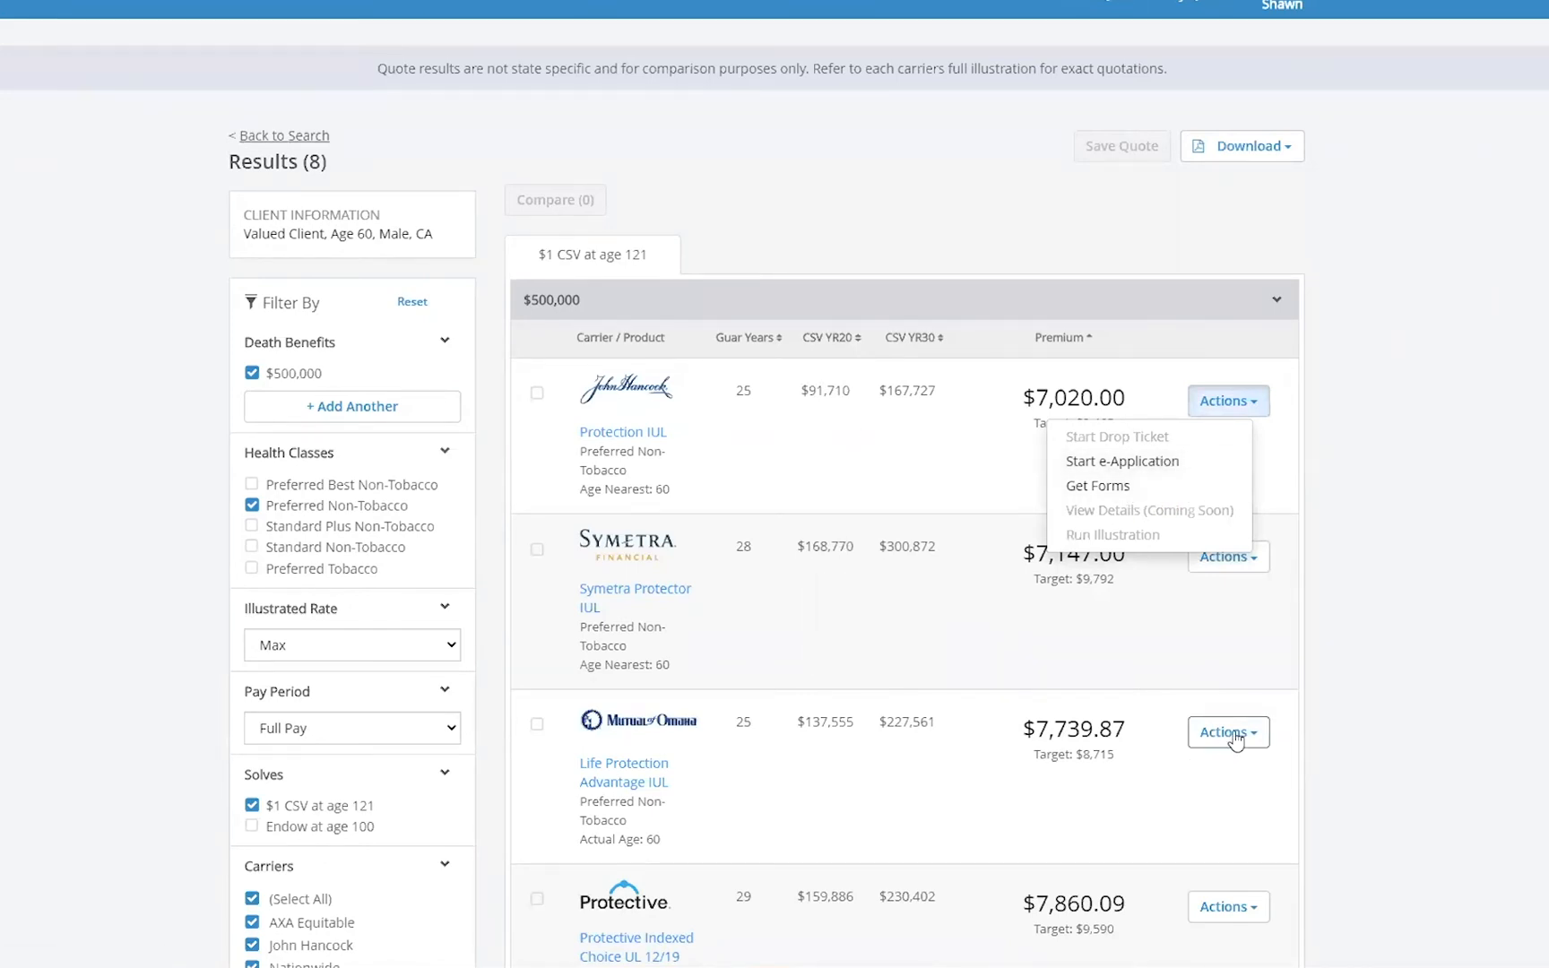
{"action": "left_click", "coordinate": [1430, 557]}
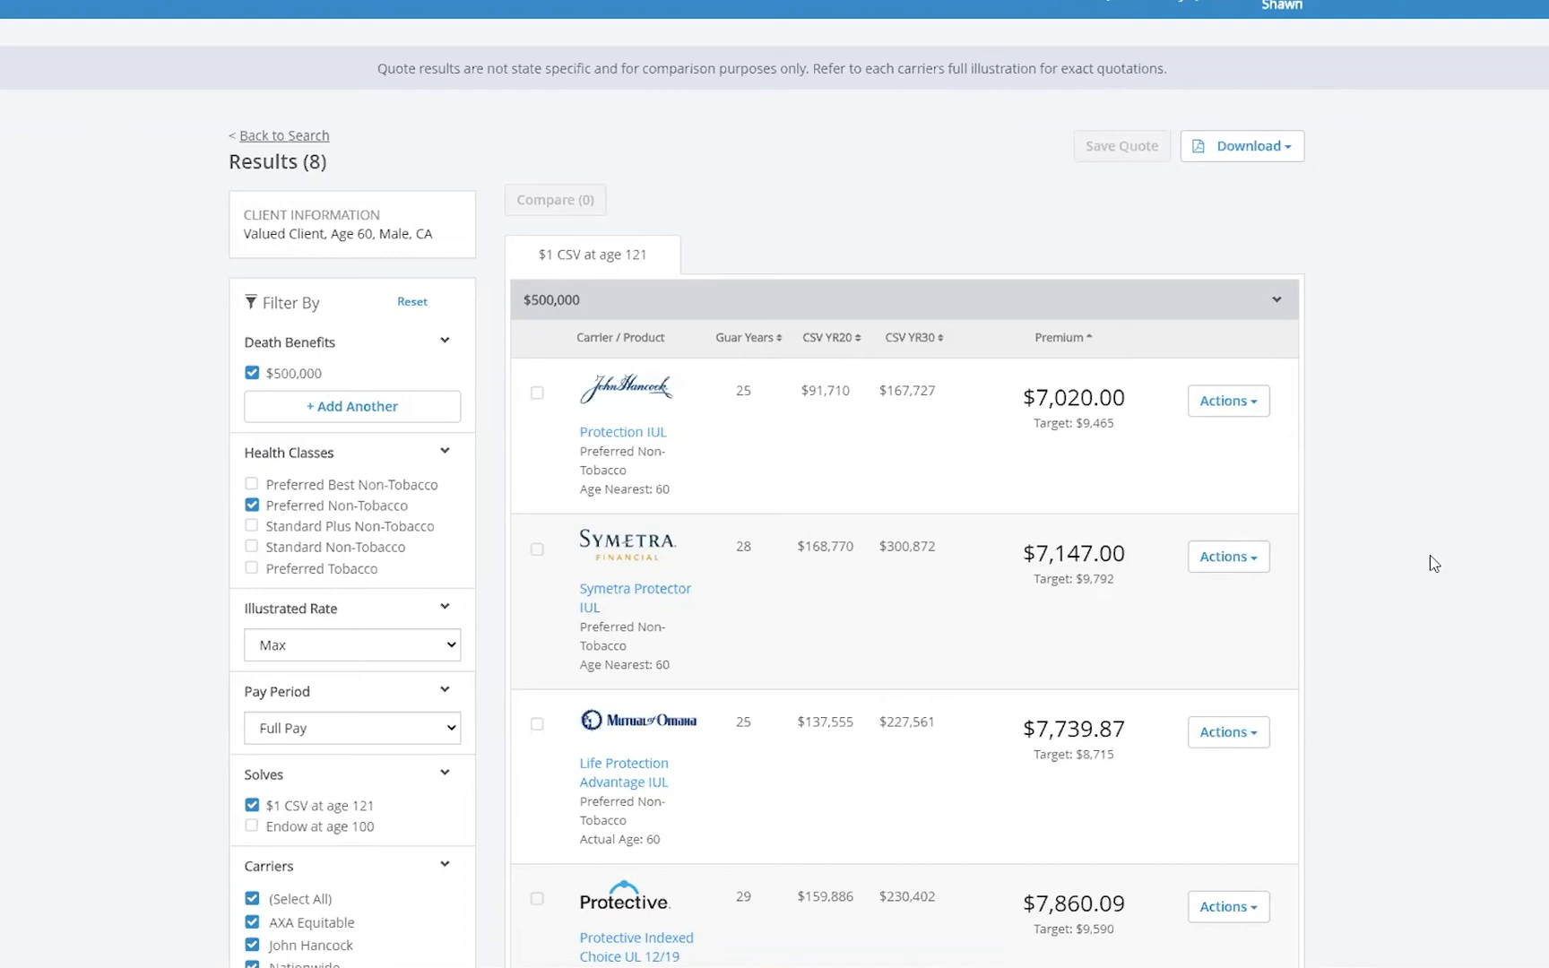
{"action": "scroll", "coordinate": [1303, 616], "scroll_direction": "down", "scroll_amount": 4}
{"action": "scroll", "coordinate": [1304, 616], "scroll_direction": "up", "scroll_amount": 4}
{"action": "scroll", "coordinate": [672, 259], "scroll_direction": "down", "scroll_amount": 3}
{"action": "scroll", "coordinate": [674, 262], "scroll_direction": "up", "scroll_amount": 3}
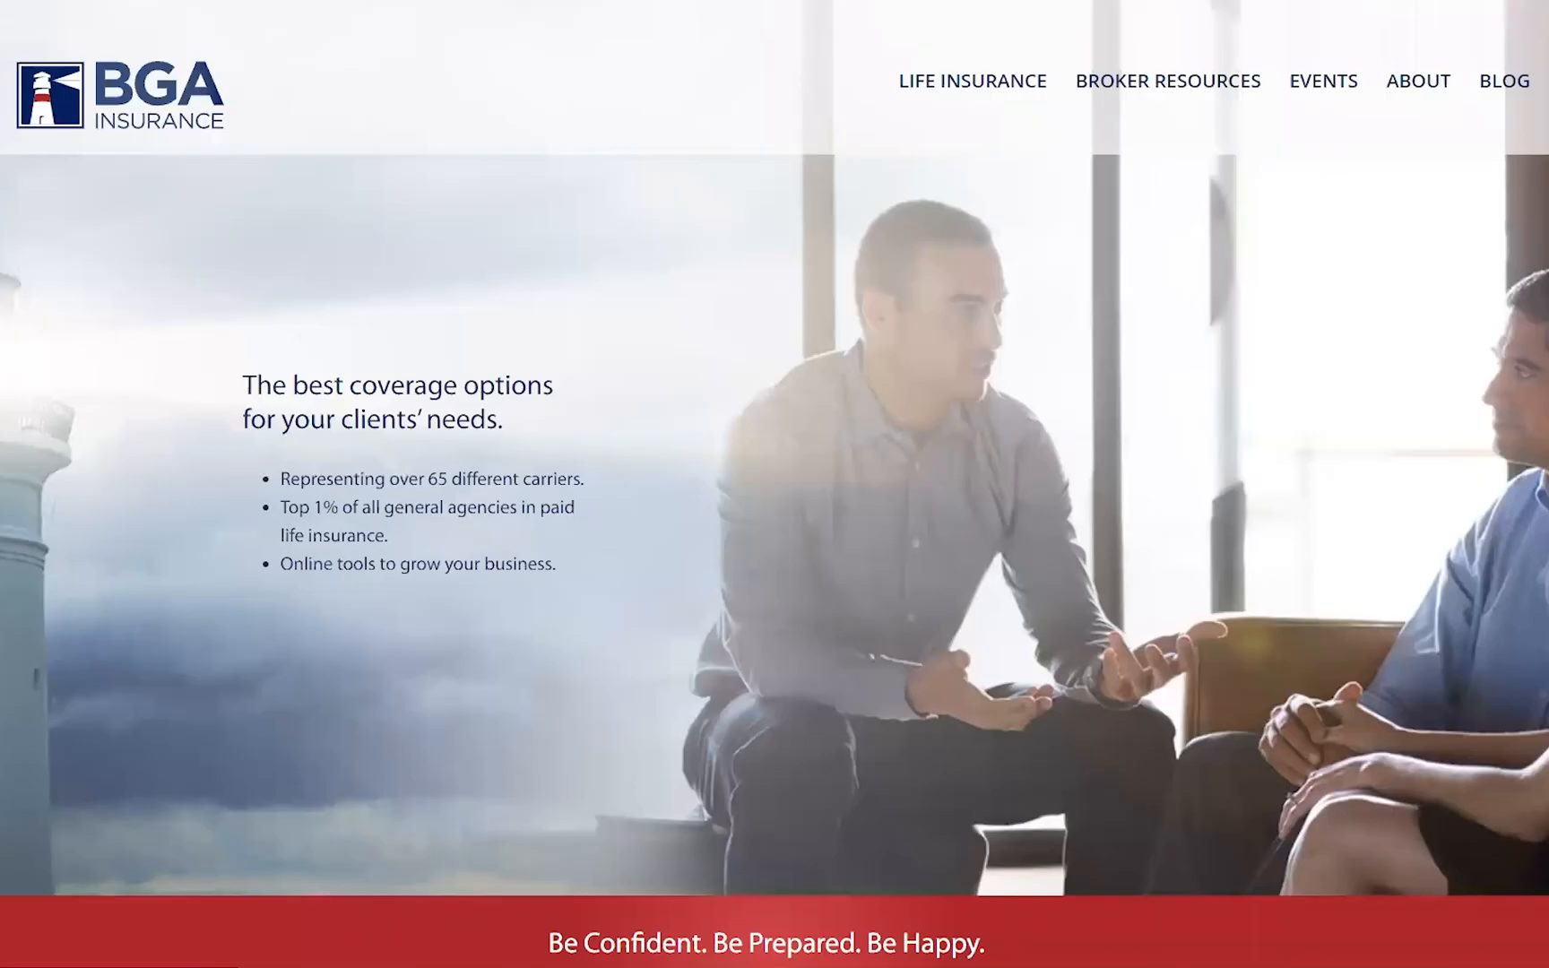
- Open the Online Applications / IGO E-App portal, view existing cases and the case actions for the first case
{"action": "mouse_move", "coordinate": [1174, 80]}
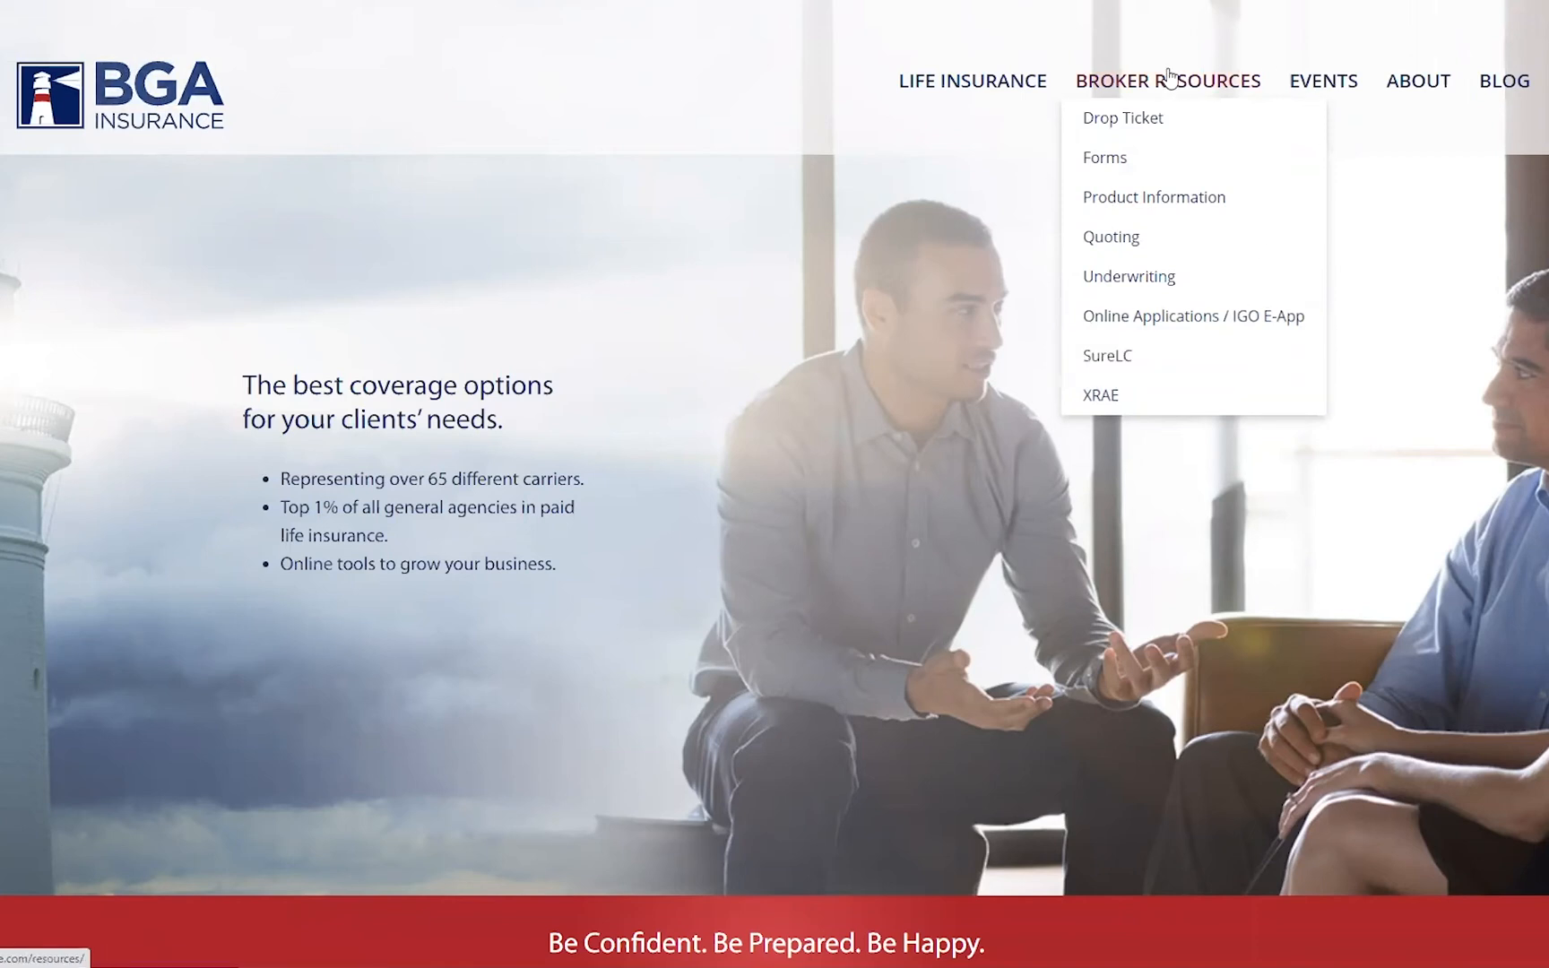
{"action": "left_click", "coordinate": [1154, 324]}
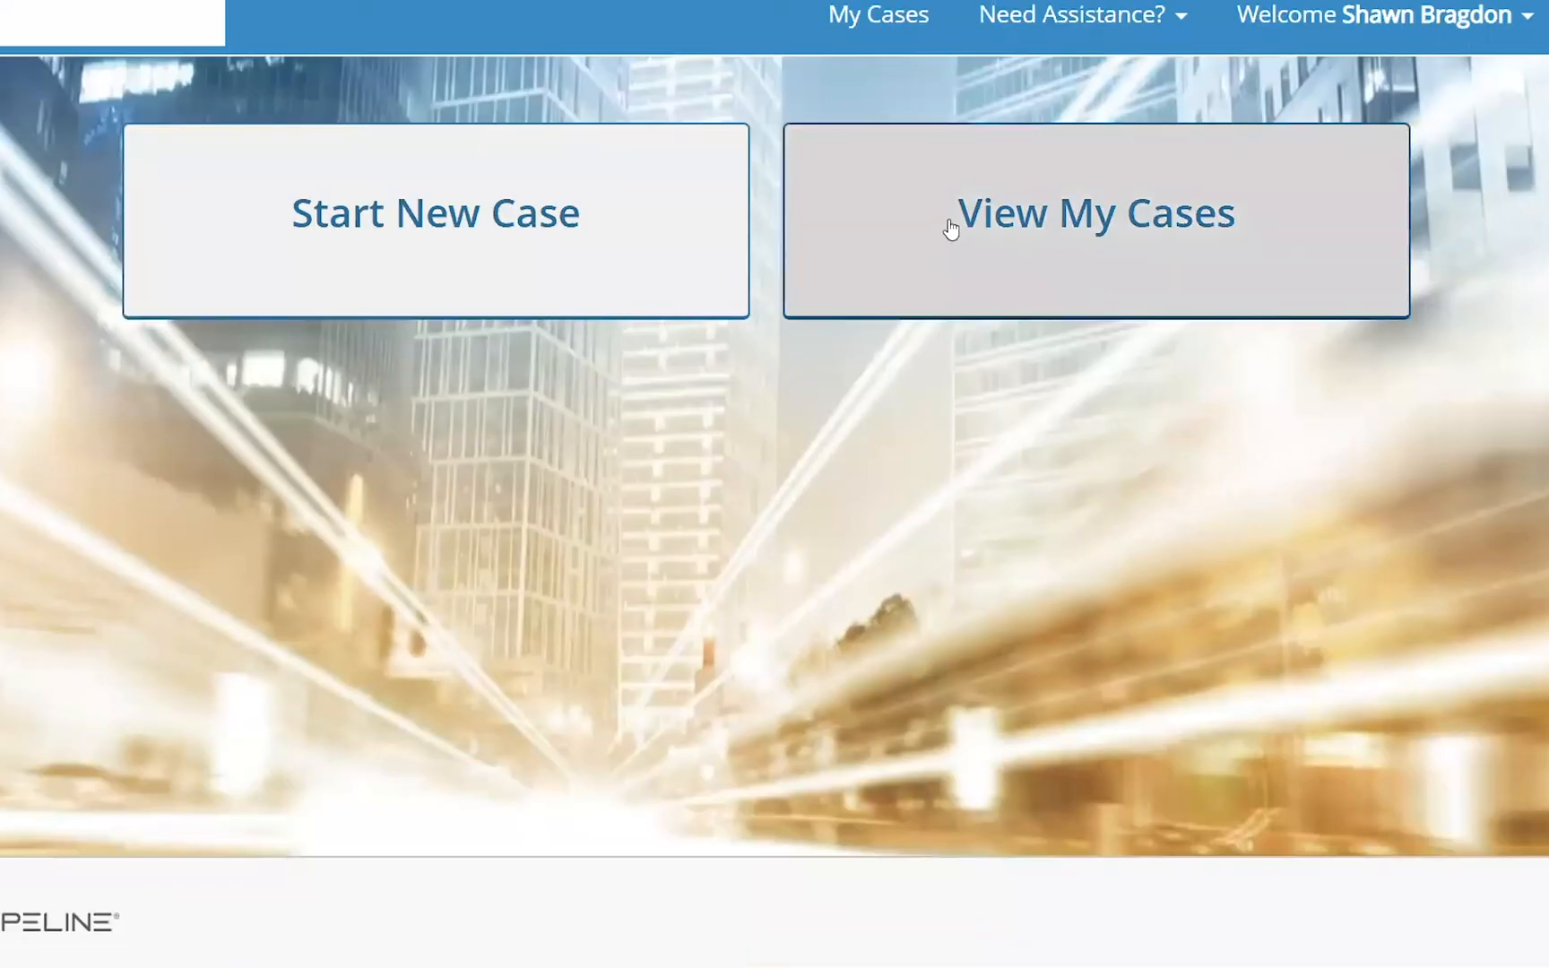
{"action": "left_click", "coordinate": [1057, 221]}
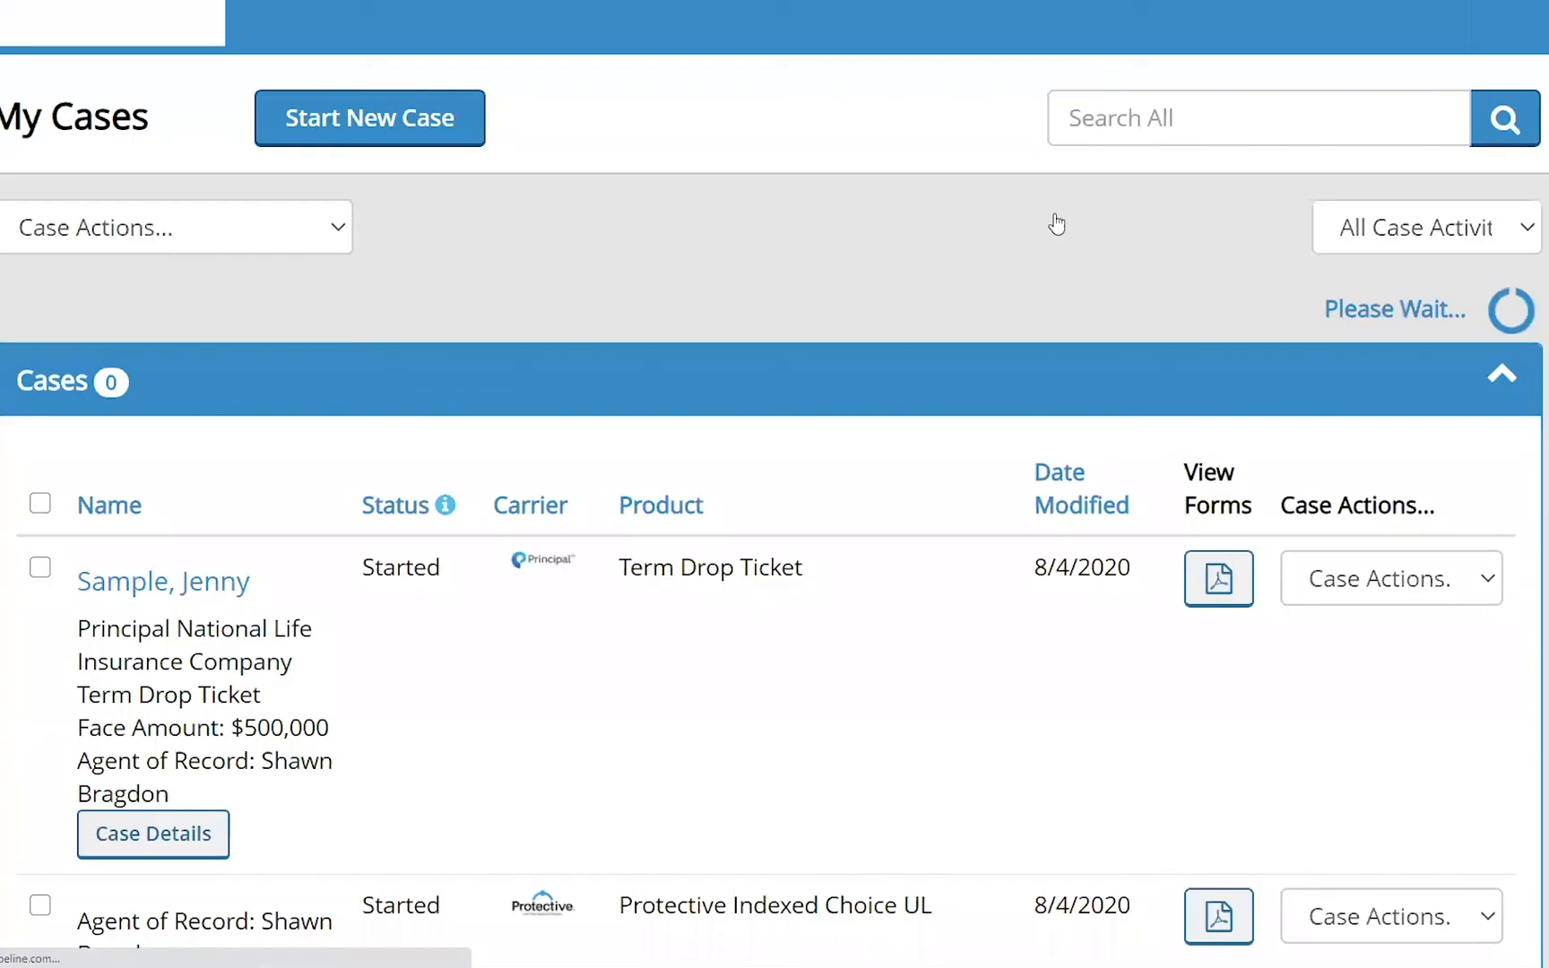
{"action": "scroll", "coordinate": [760, 469], "scroll_direction": "down", "scroll_amount": 2}
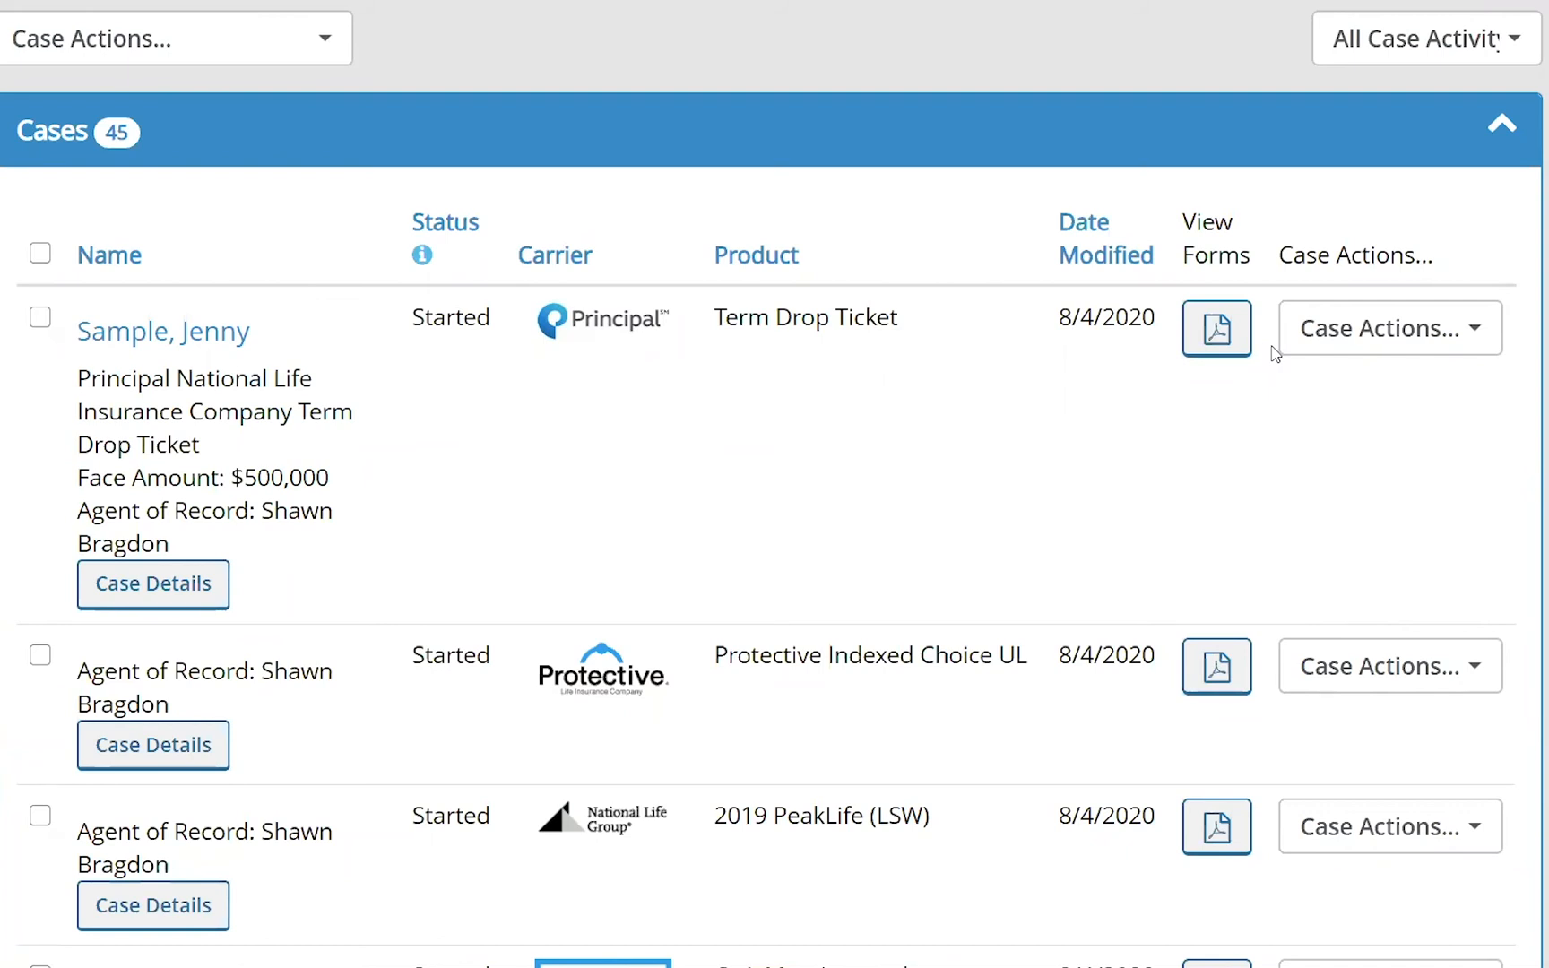
{"action": "left_click", "coordinate": [1476, 330]}
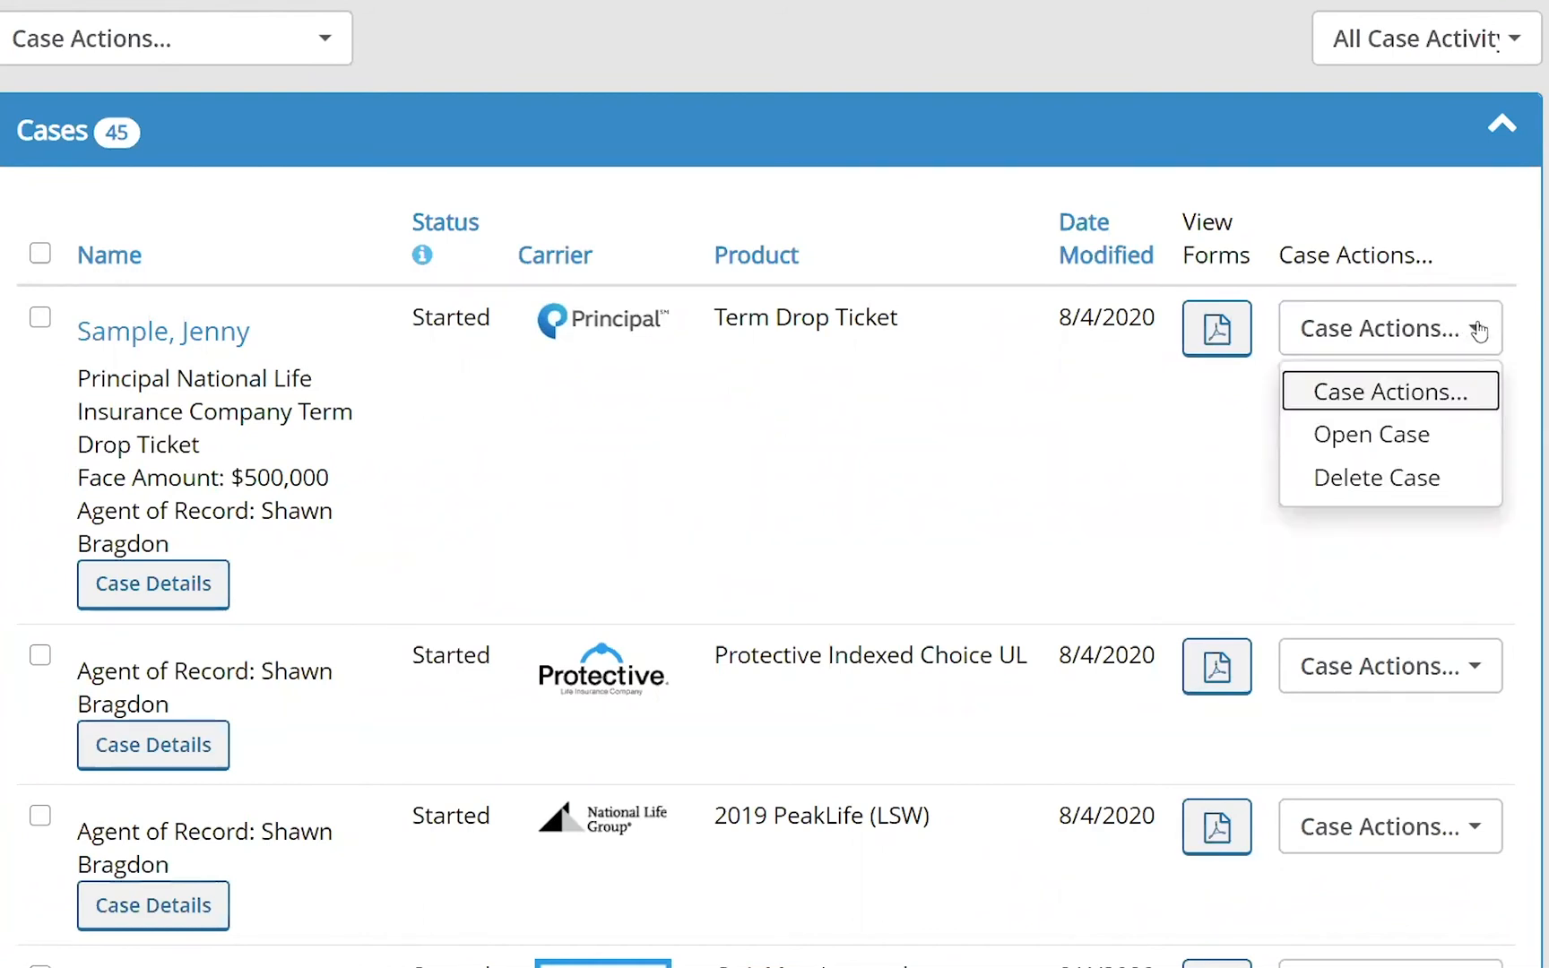
{"action": "left_click", "coordinate": [985, 457]}
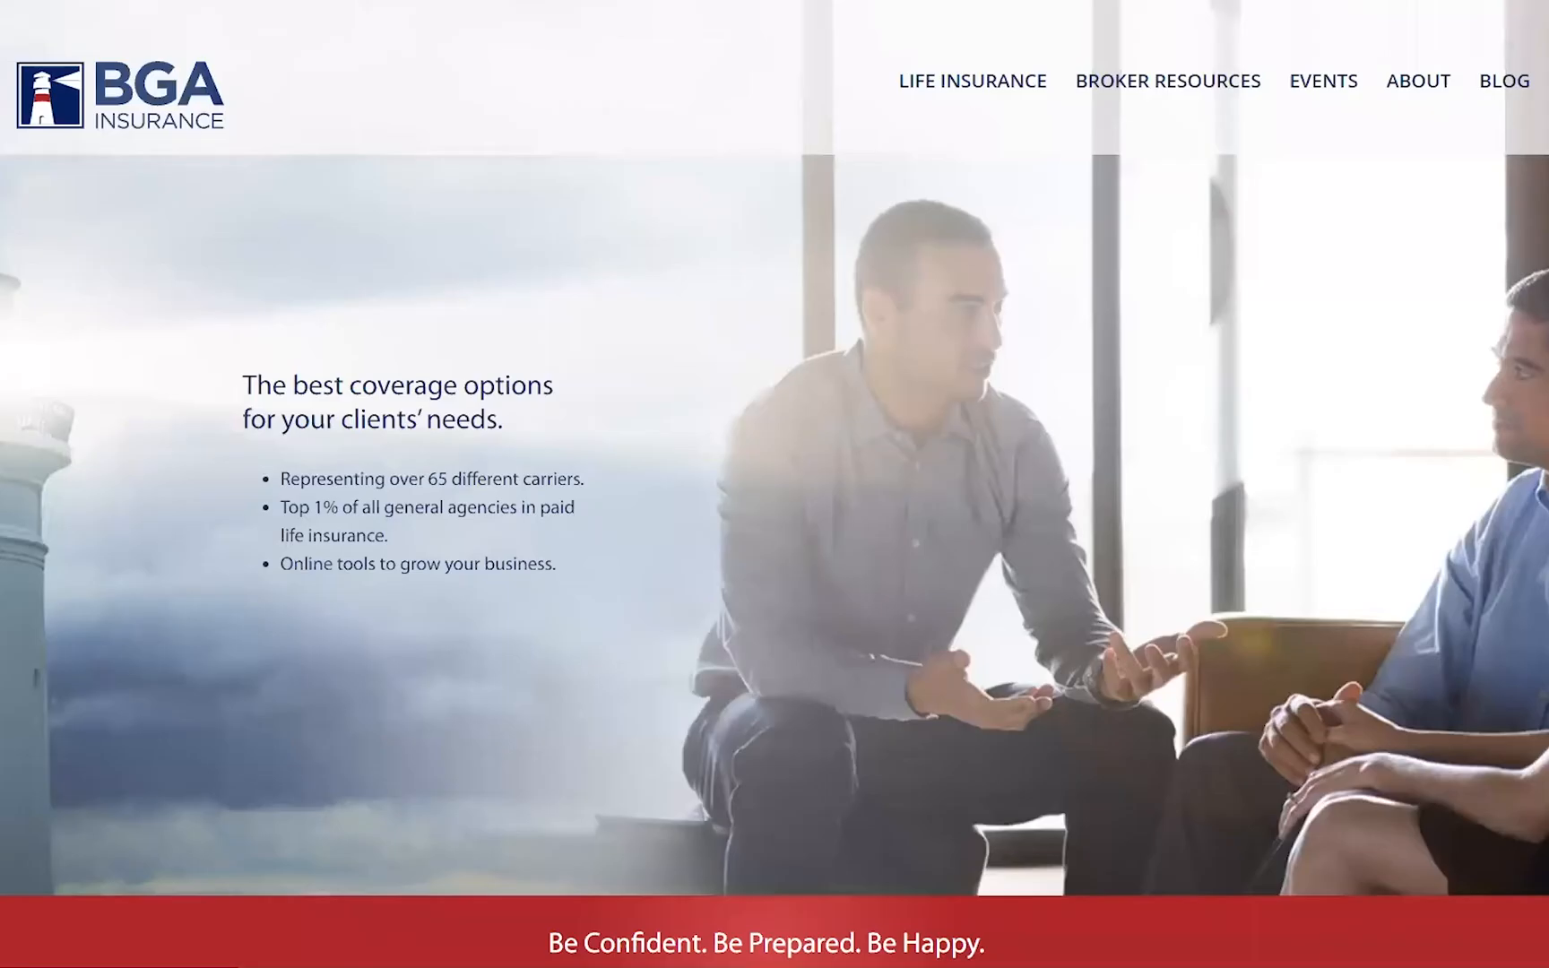
- Return to the Online Applications / IGO E-App portal and start a new case
{"action": "mouse_move", "coordinate": [1158, 89]}
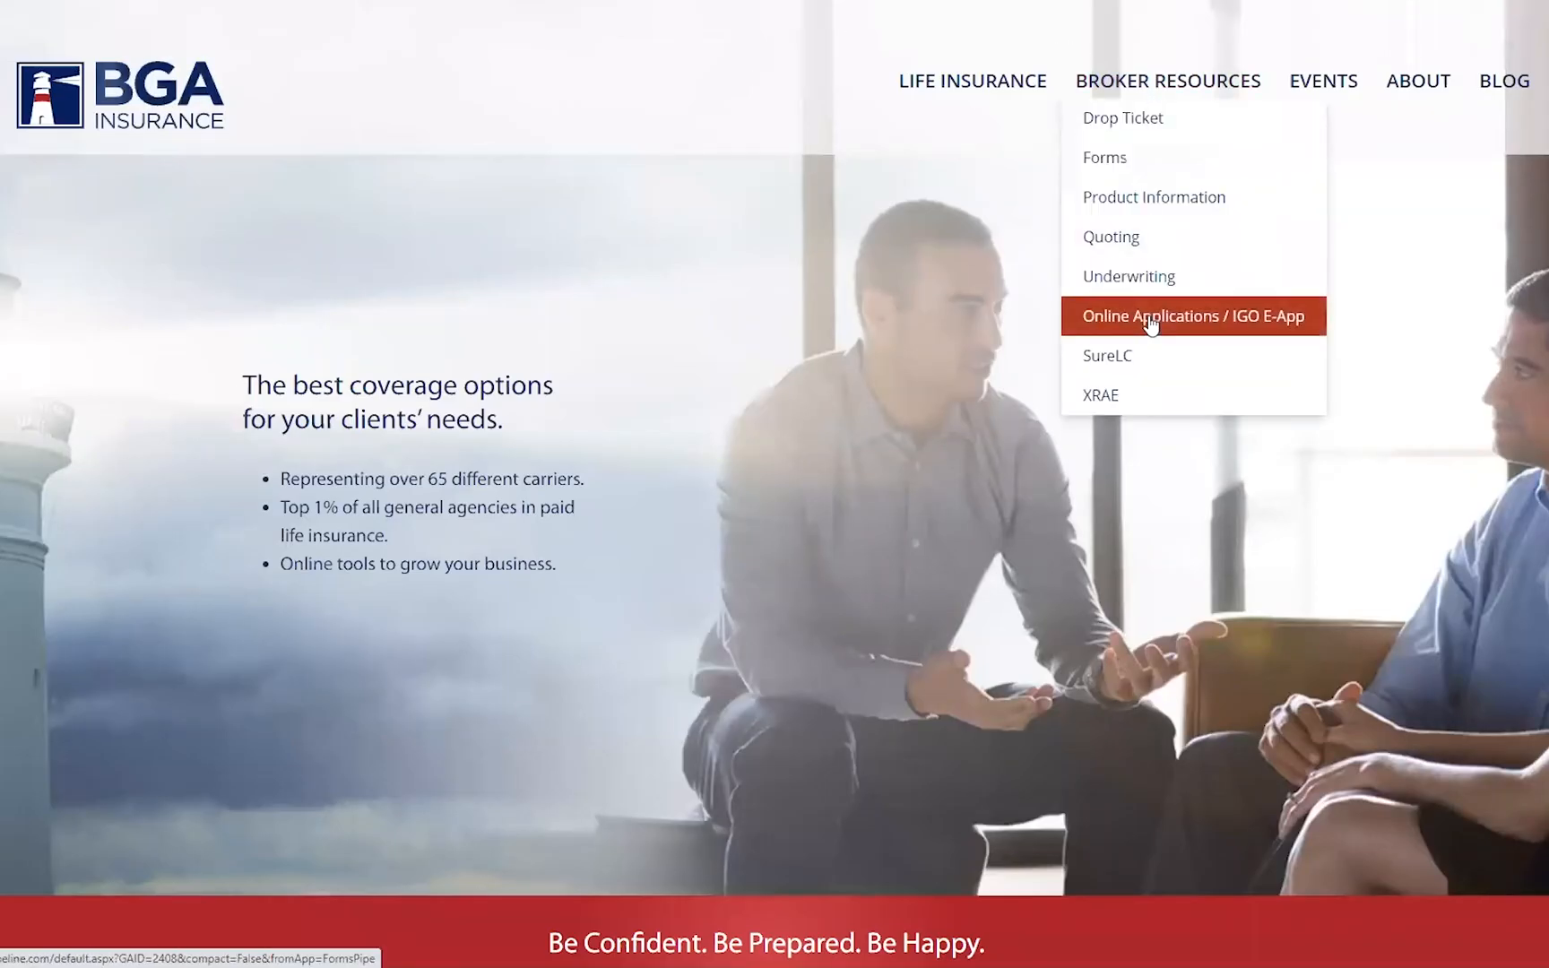
{"action": "left_click", "coordinate": [1151, 323]}
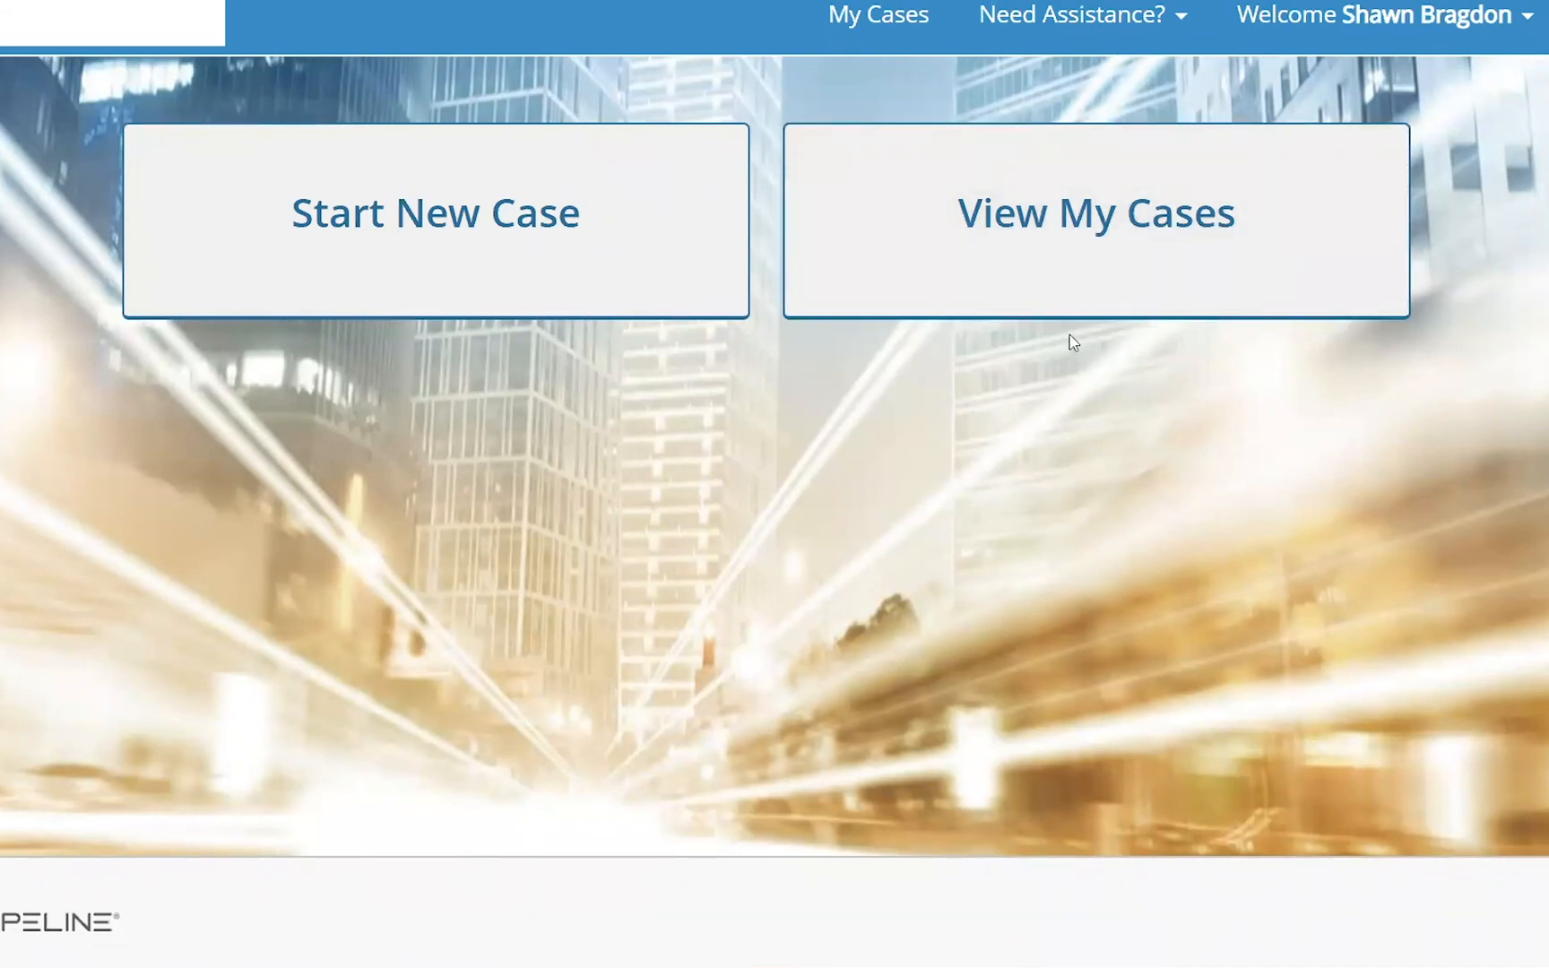
{"action": "left_click", "coordinate": [443, 246]}
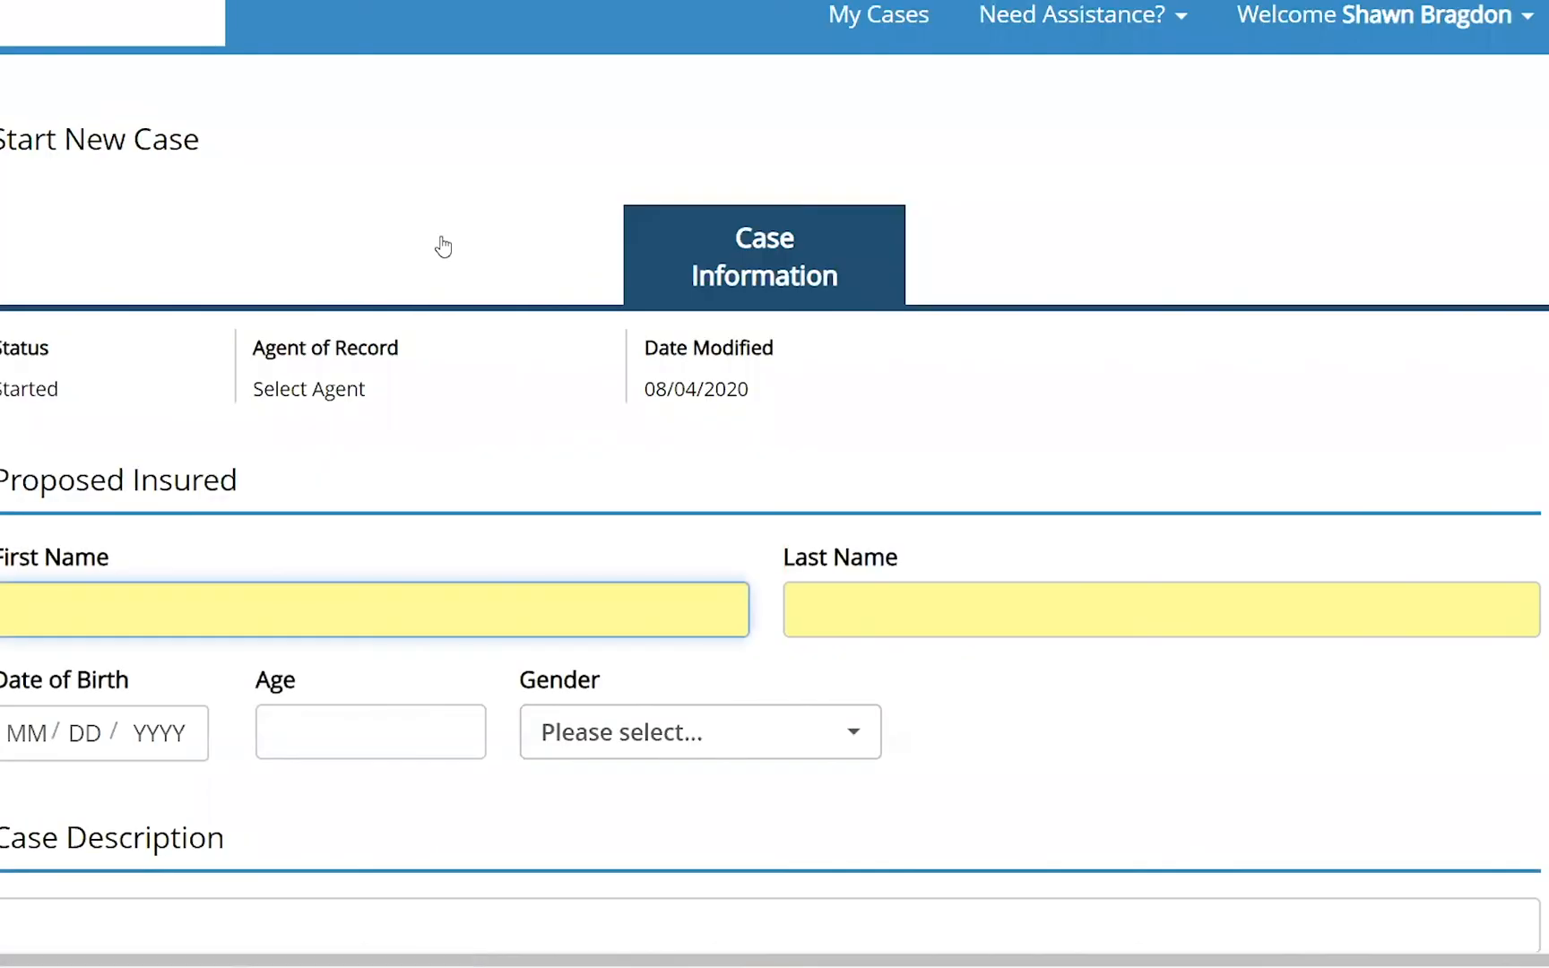
{"action": "scroll", "coordinate": [886, 320], "scroll_direction": "down", "scroll_amount": 4}
{"action": "scroll", "coordinate": [885, 320], "scroll_direction": "down", "scroll_amount": 2}
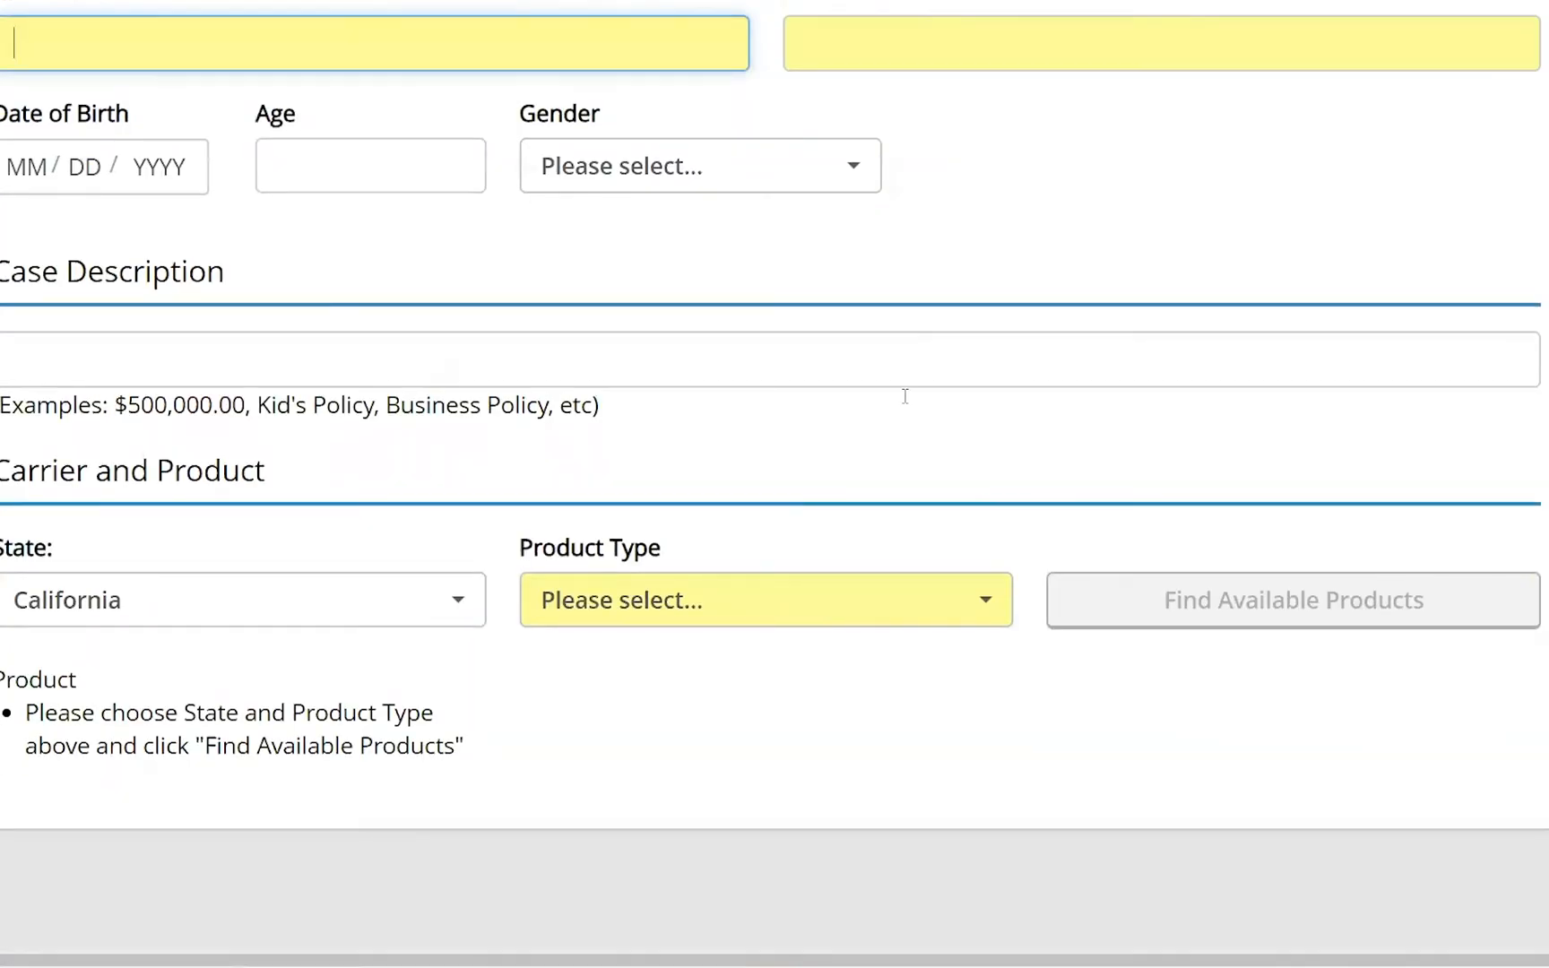
- Find available products for the Indexed Universal Life product type in California and browse the list
{"action": "left_click", "coordinate": [993, 609]}
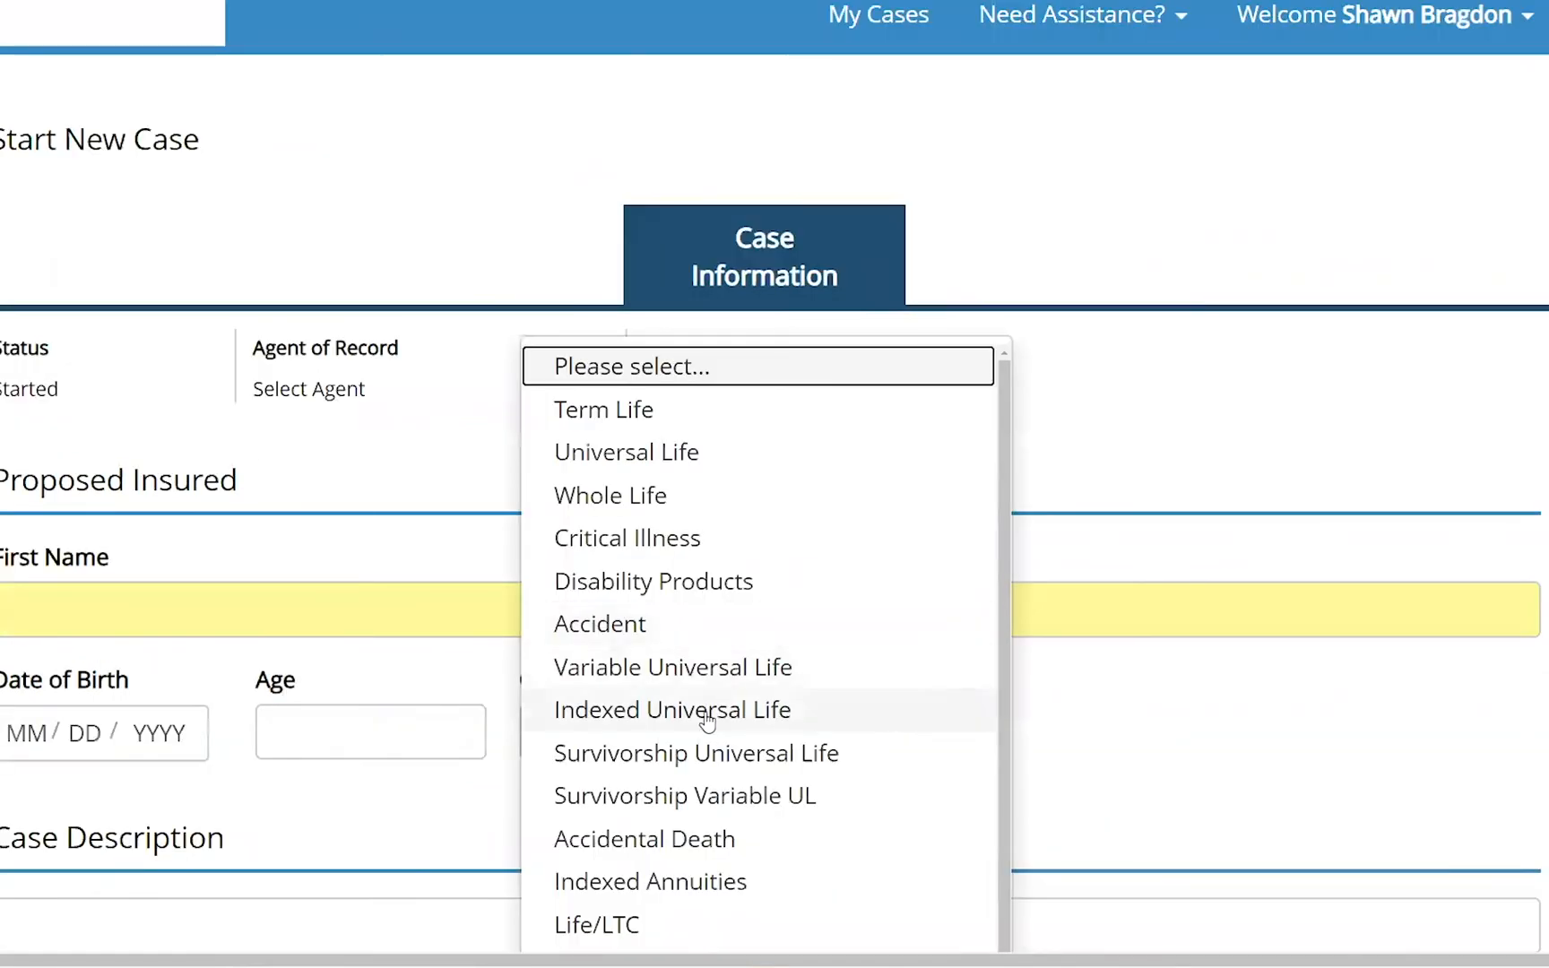
{"action": "left_click", "coordinate": [706, 711]}
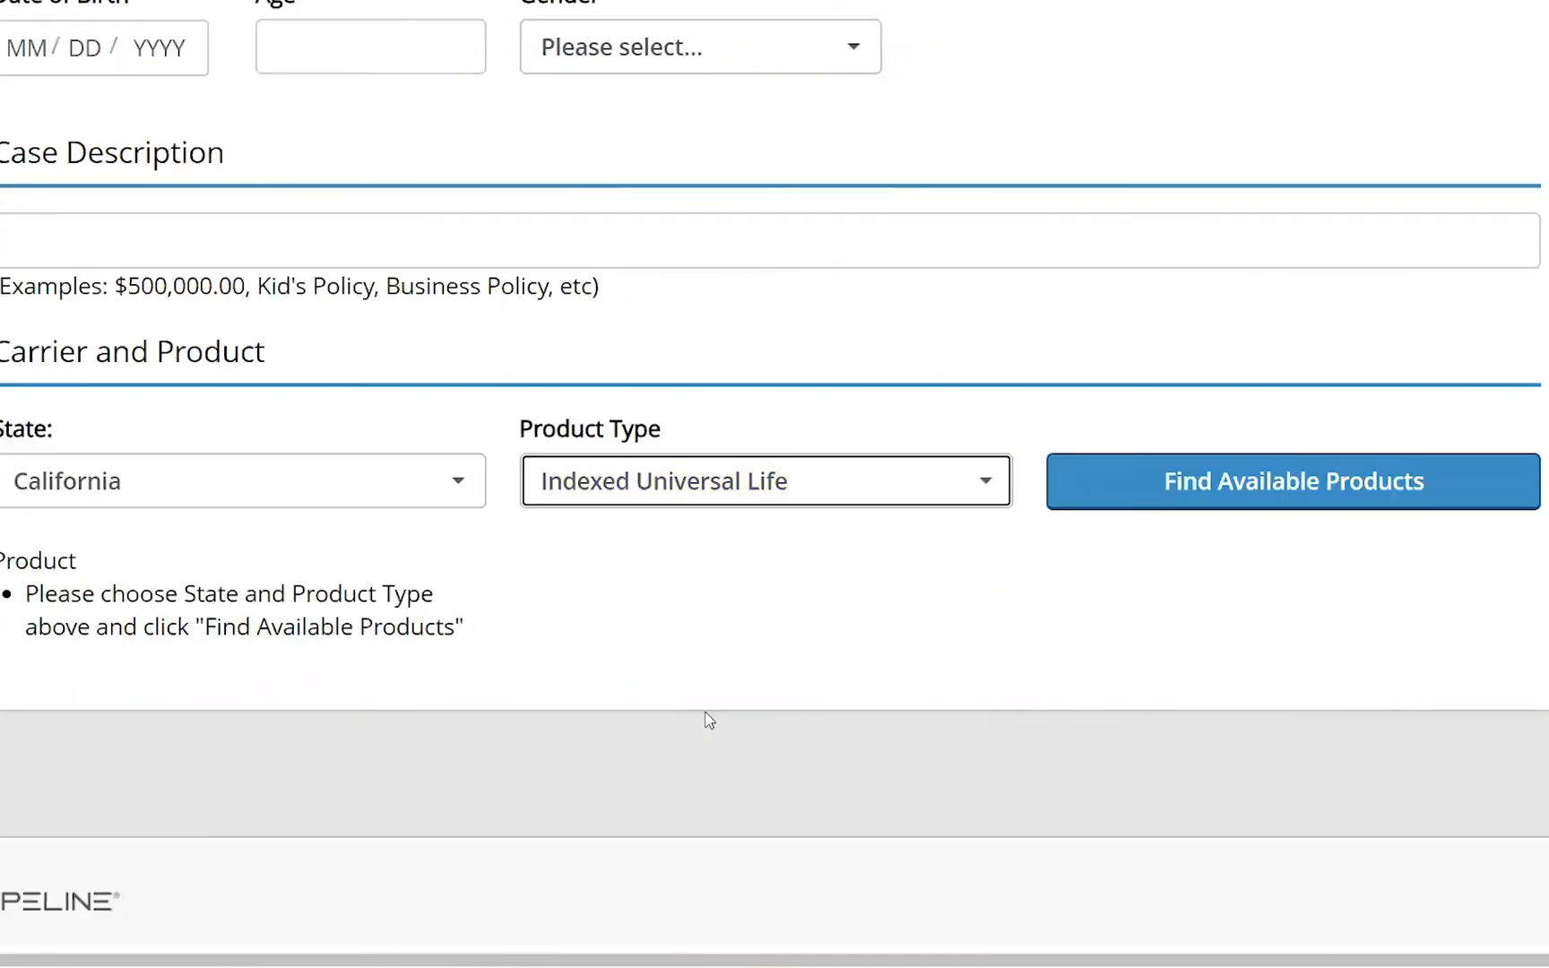
{"action": "left_click", "coordinate": [1339, 487]}
{"action": "scroll", "coordinate": [987, 574], "scroll_direction": "down", "scroll_amount": 1}
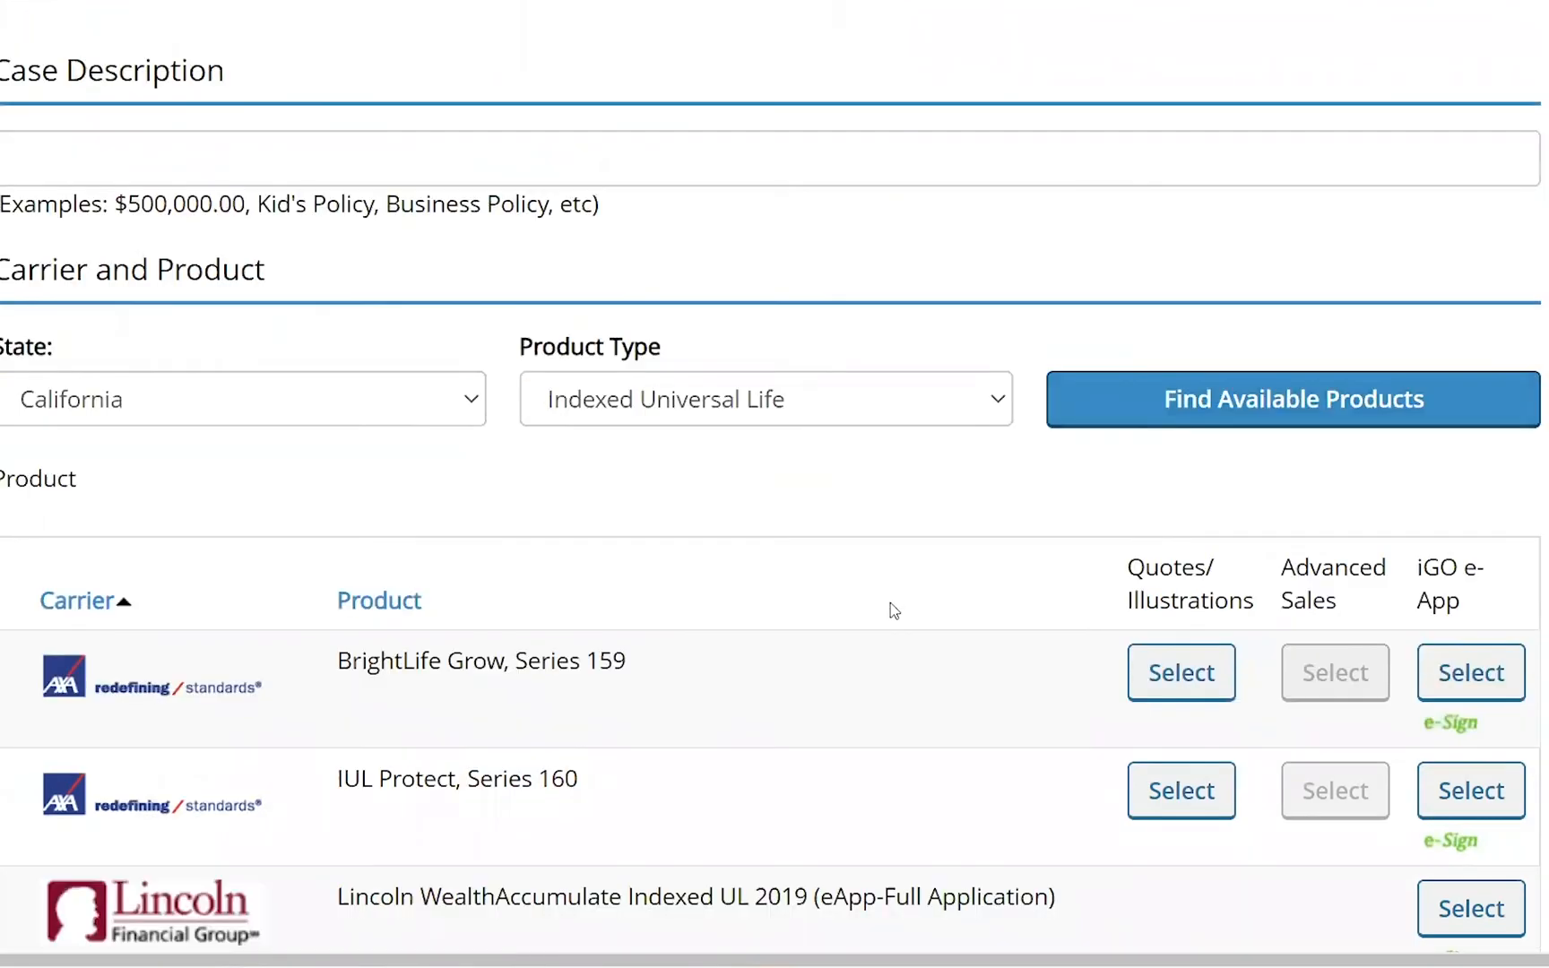
{"action": "scroll", "coordinate": [891, 605], "scroll_direction": "down", "scroll_amount": 7}
{"action": "scroll", "coordinate": [905, 612], "scroll_direction": "down", "scroll_amount": 12}
{"action": "scroll", "coordinate": [907, 615], "scroll_direction": "down", "scroll_amount": 12}
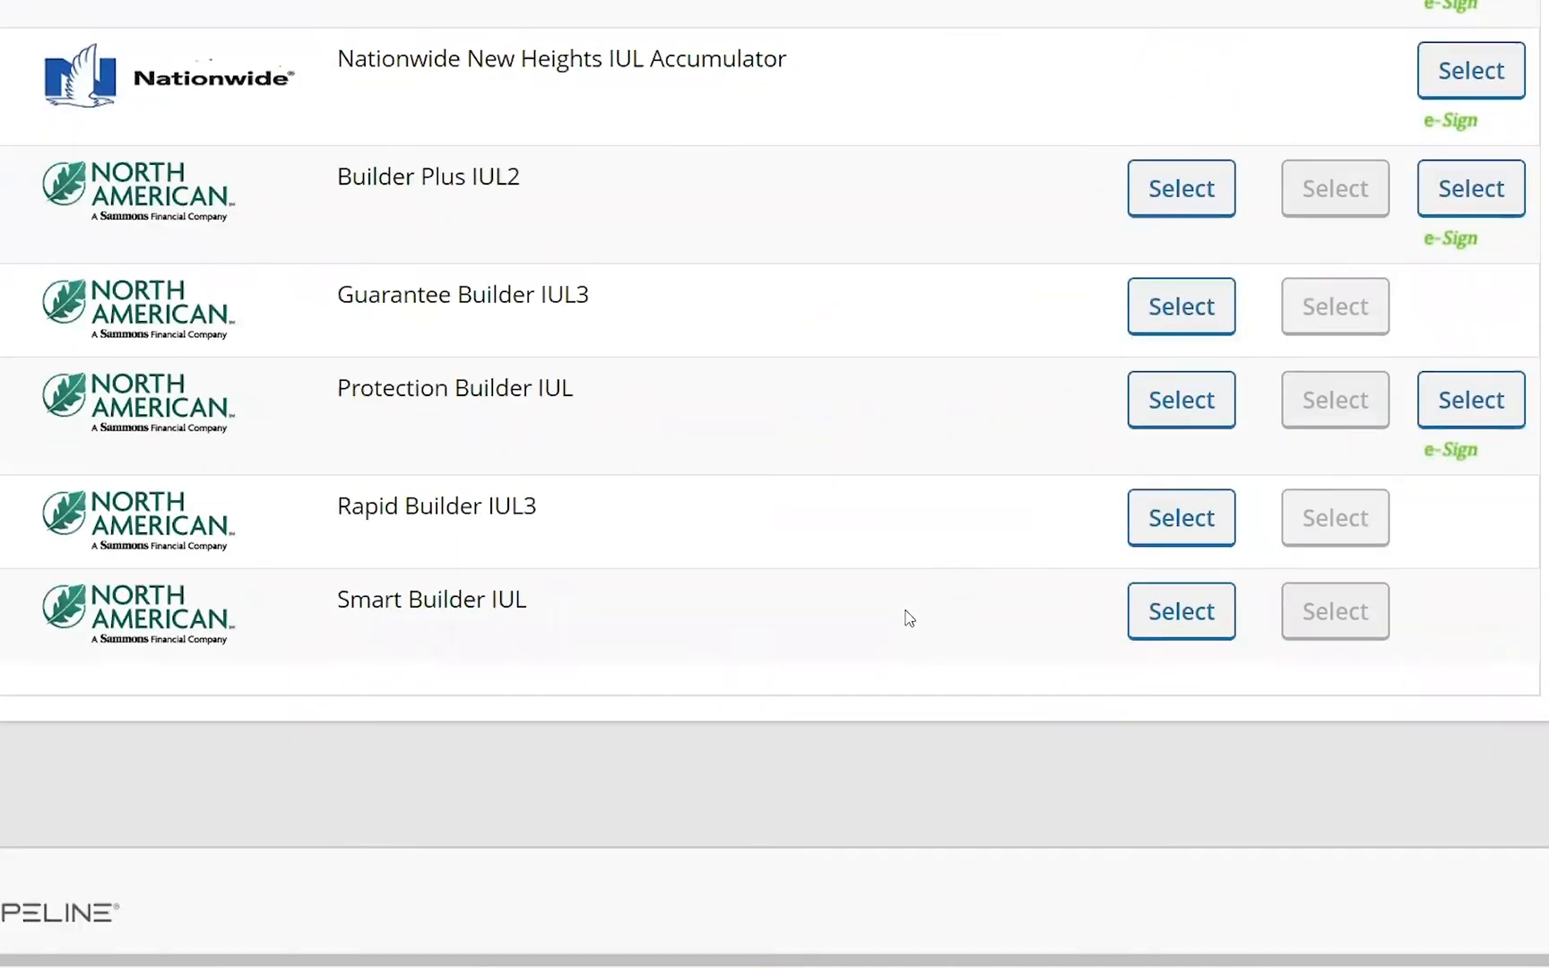
{"action": "scroll", "coordinate": [909, 617], "scroll_direction": "up", "scroll_amount": 20}
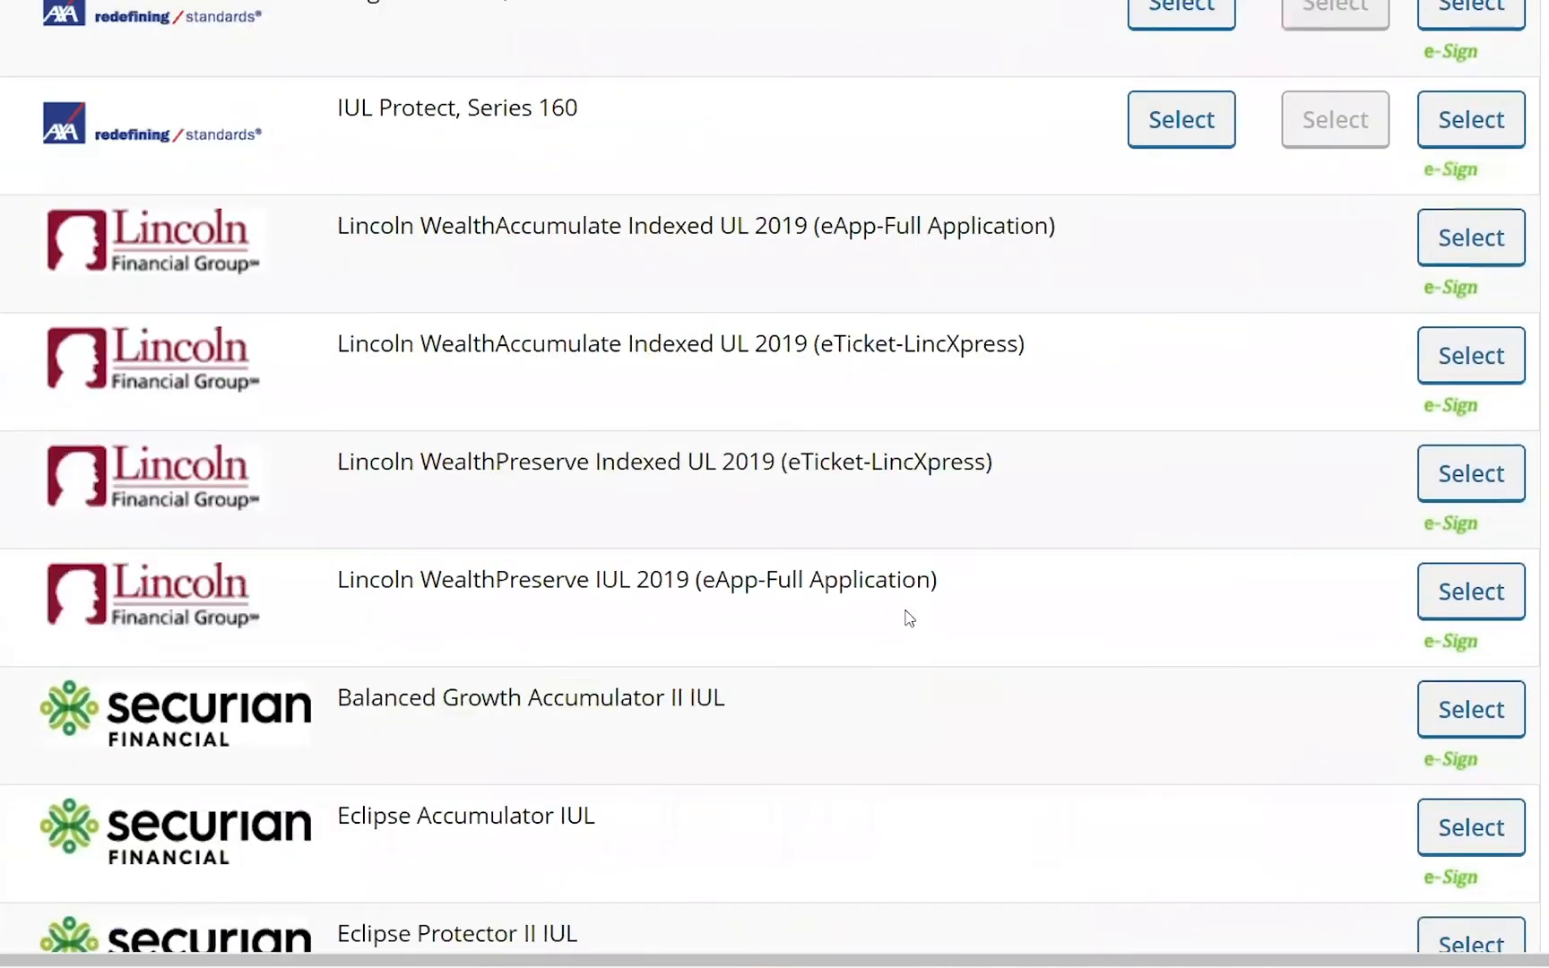
{"action": "scroll", "coordinate": [907, 617], "scroll_direction": "up", "scroll_amount": 8}
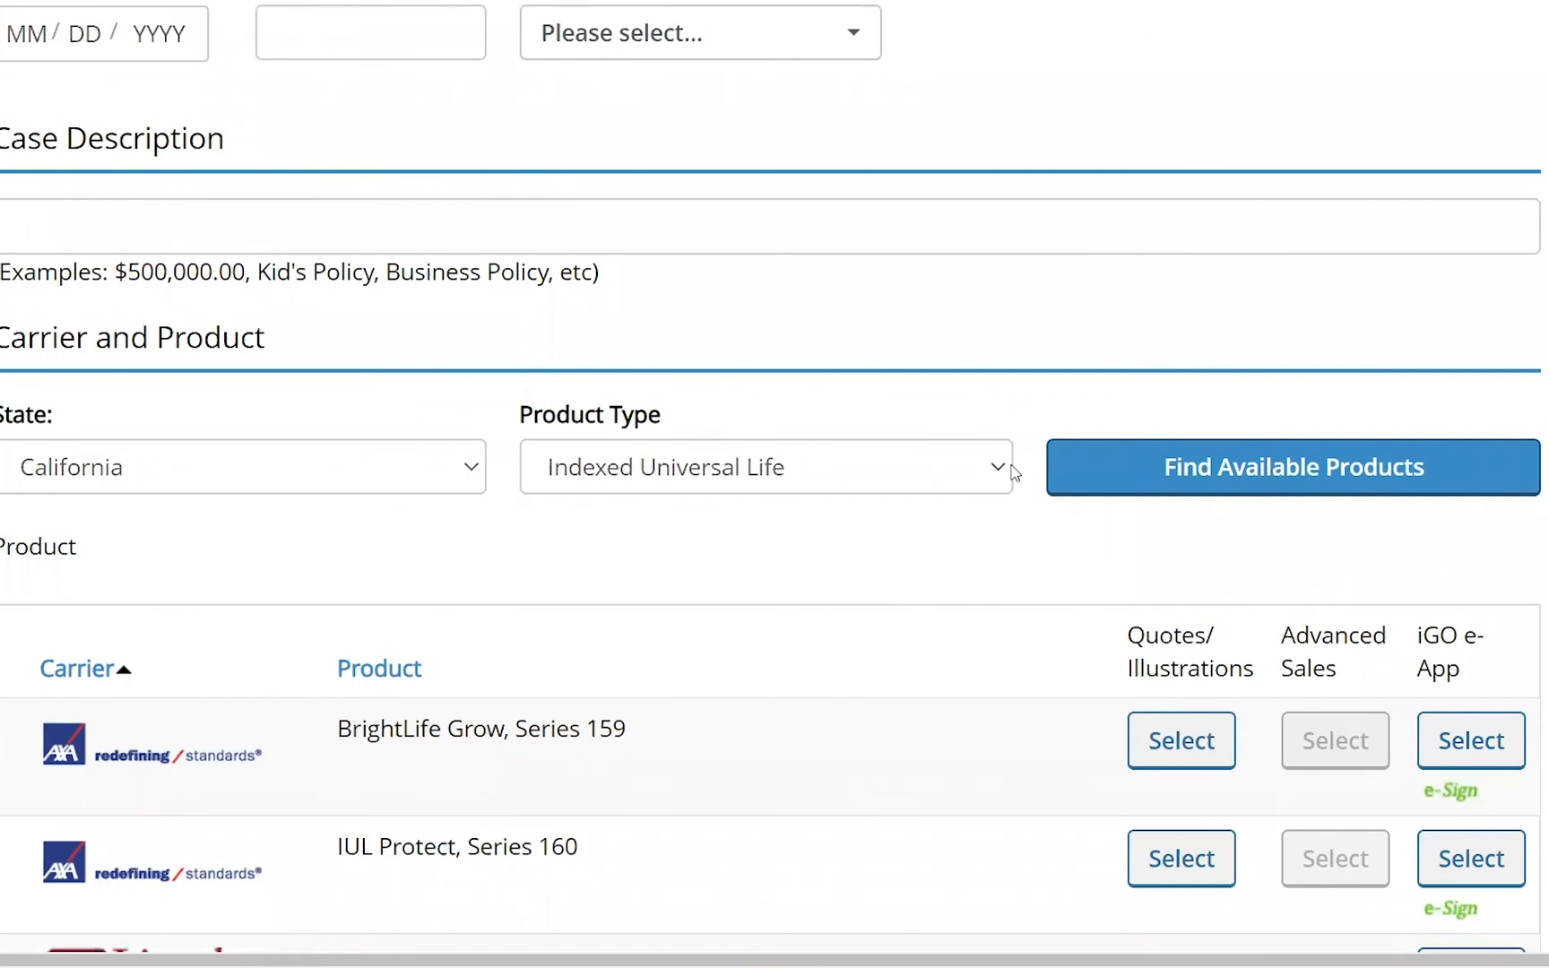
- Switch the product type to Universal Life, find available products and browse them
{"action": "left_click", "coordinate": [1001, 470]}
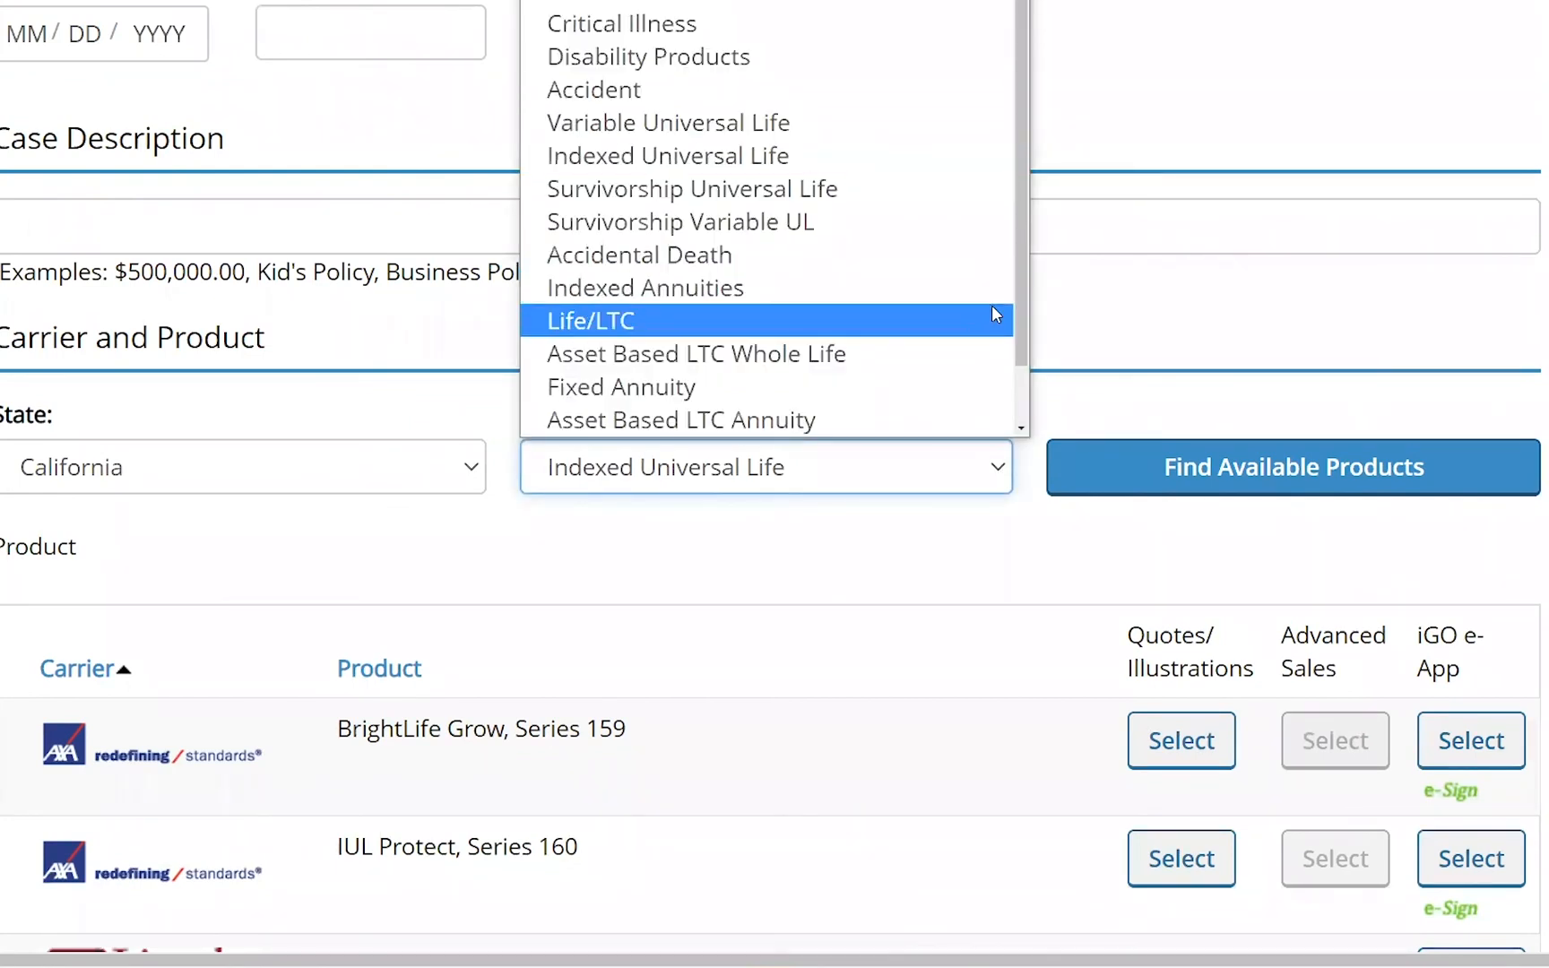
{"action": "scroll", "coordinate": [959, 602], "scroll_direction": "up", "scroll_amount": 1}
{"action": "left_click", "coordinate": [992, 552]}
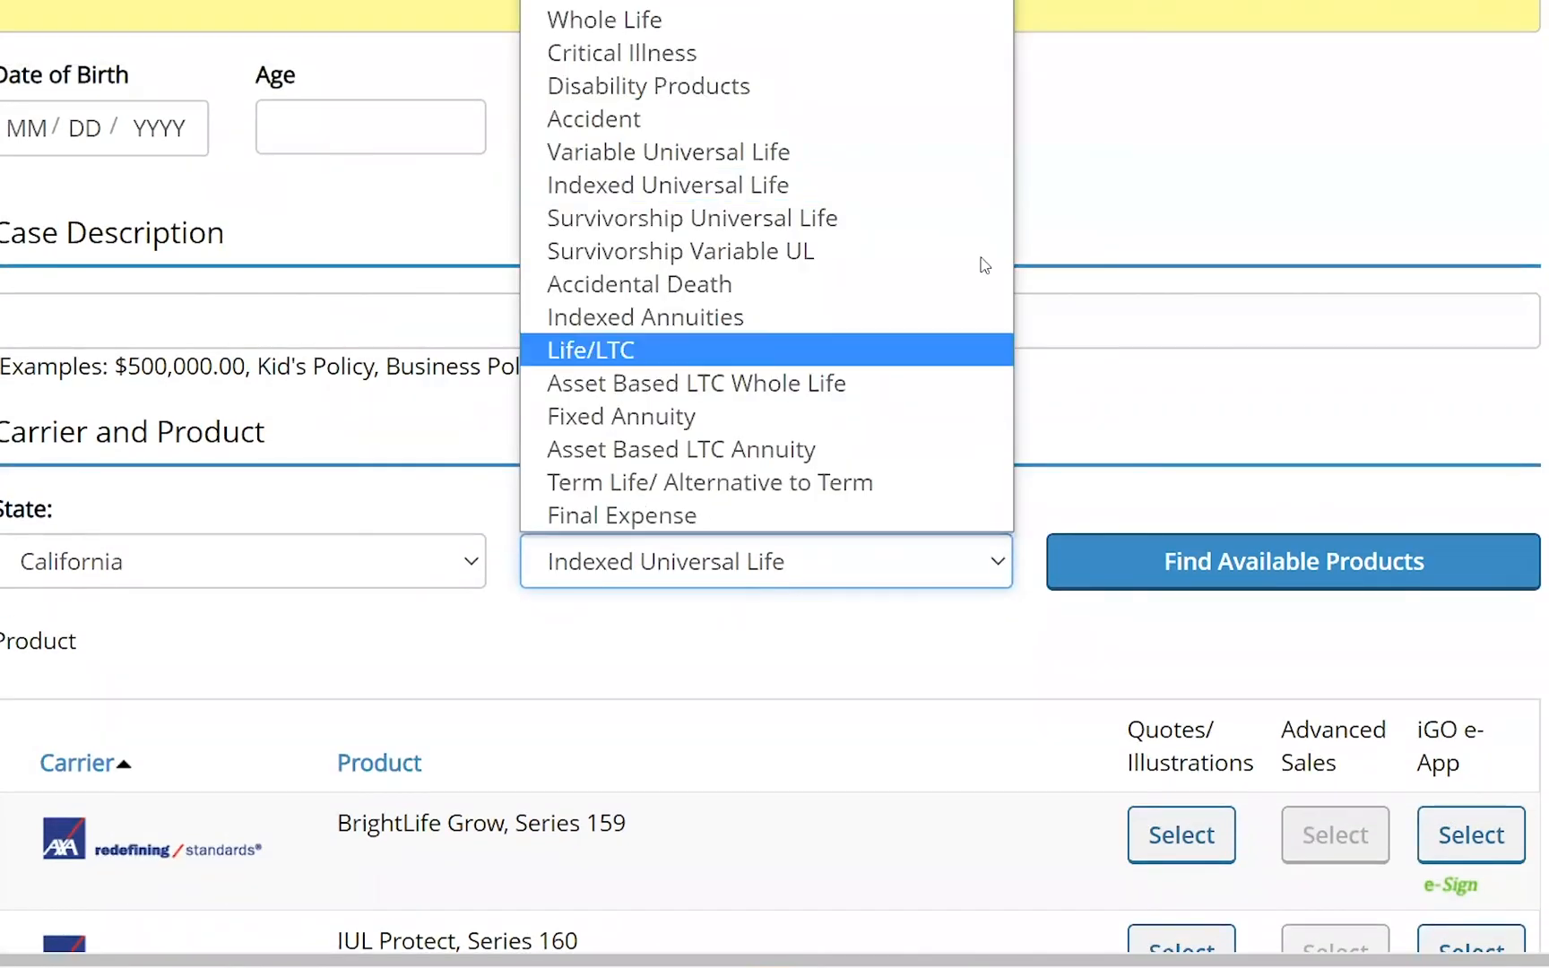
{"action": "left_click", "coordinate": [887, 3]}
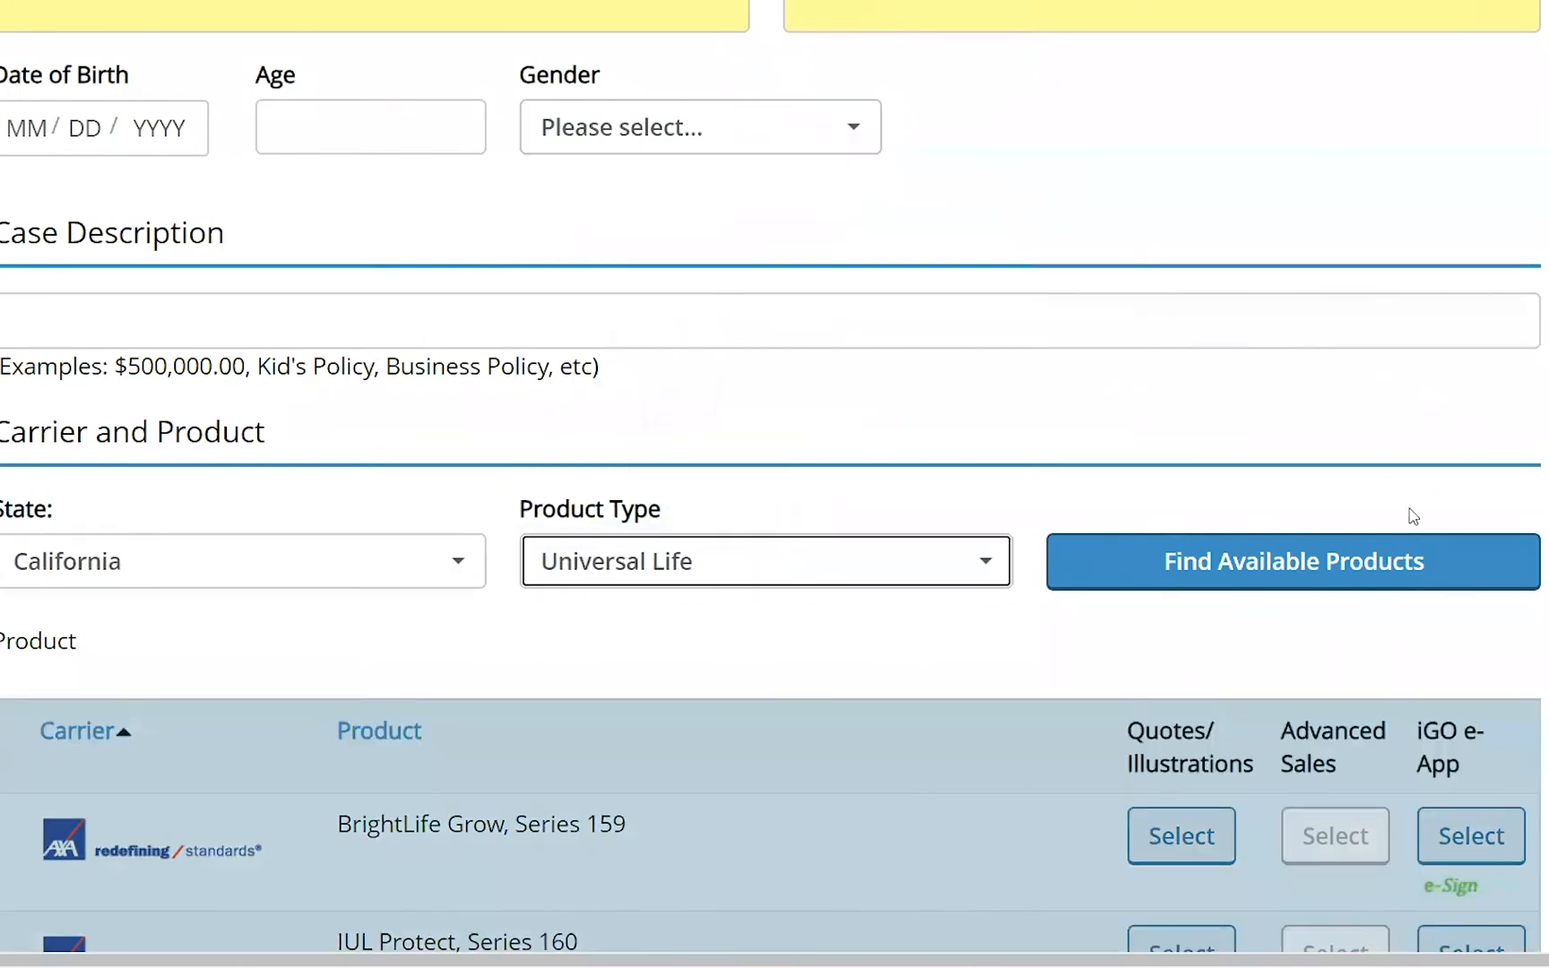
{"action": "left_click", "coordinate": [1311, 565]}
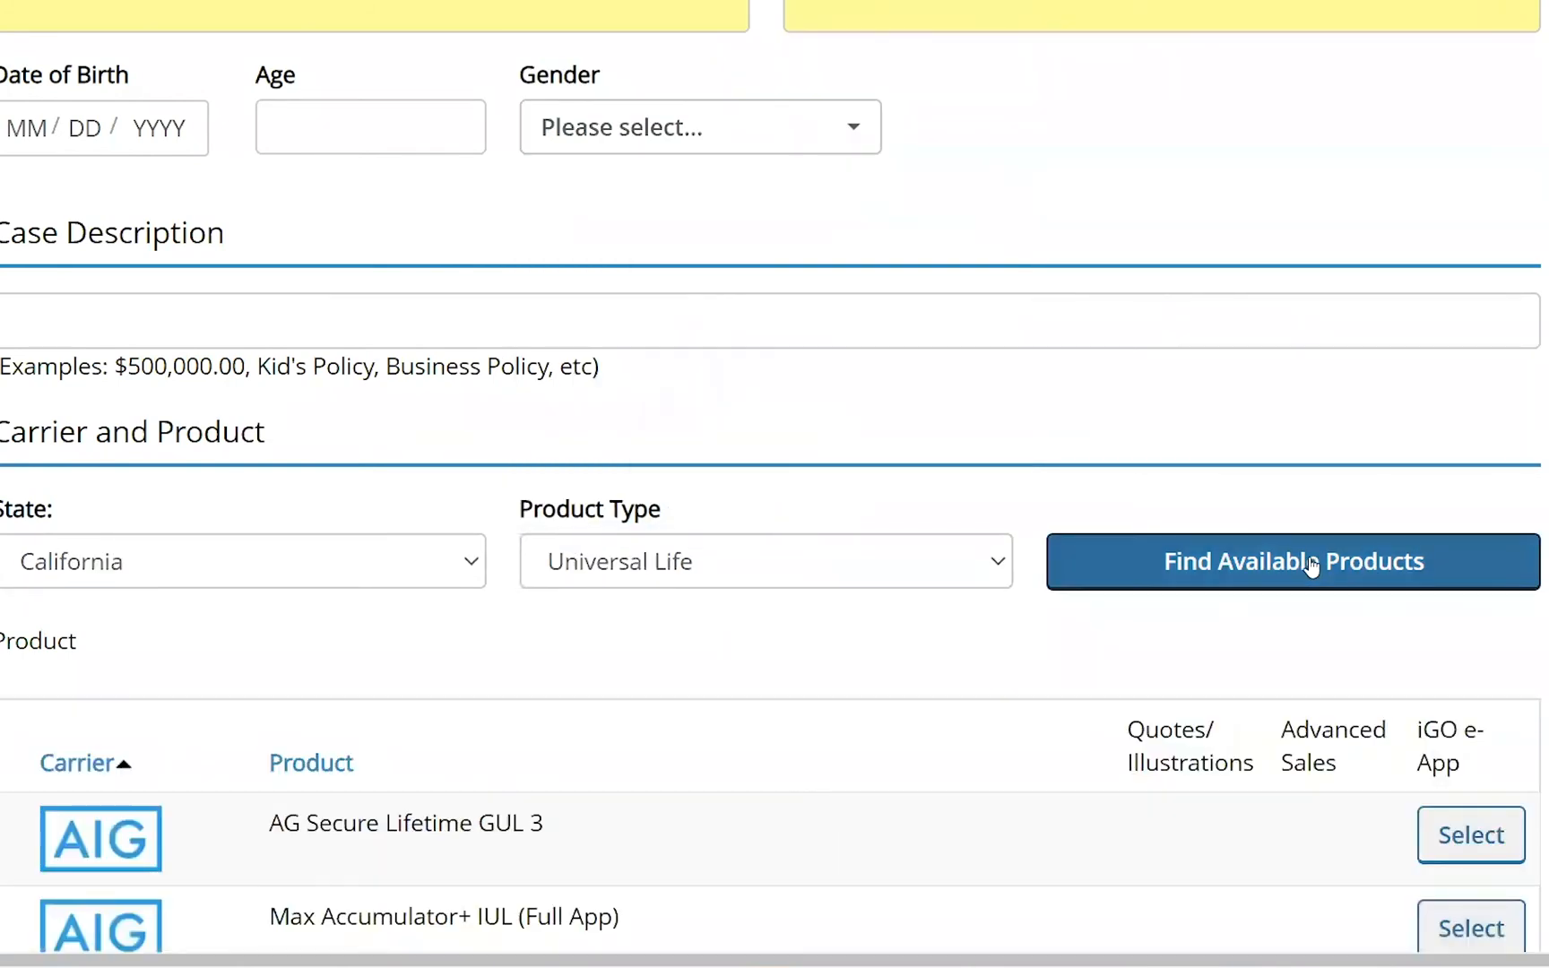
{"action": "scroll", "coordinate": [980, 637], "scroll_direction": "down", "scroll_amount": 12}
{"action": "scroll", "coordinate": [980, 637], "scroll_direction": "down", "scroll_amount": 12}
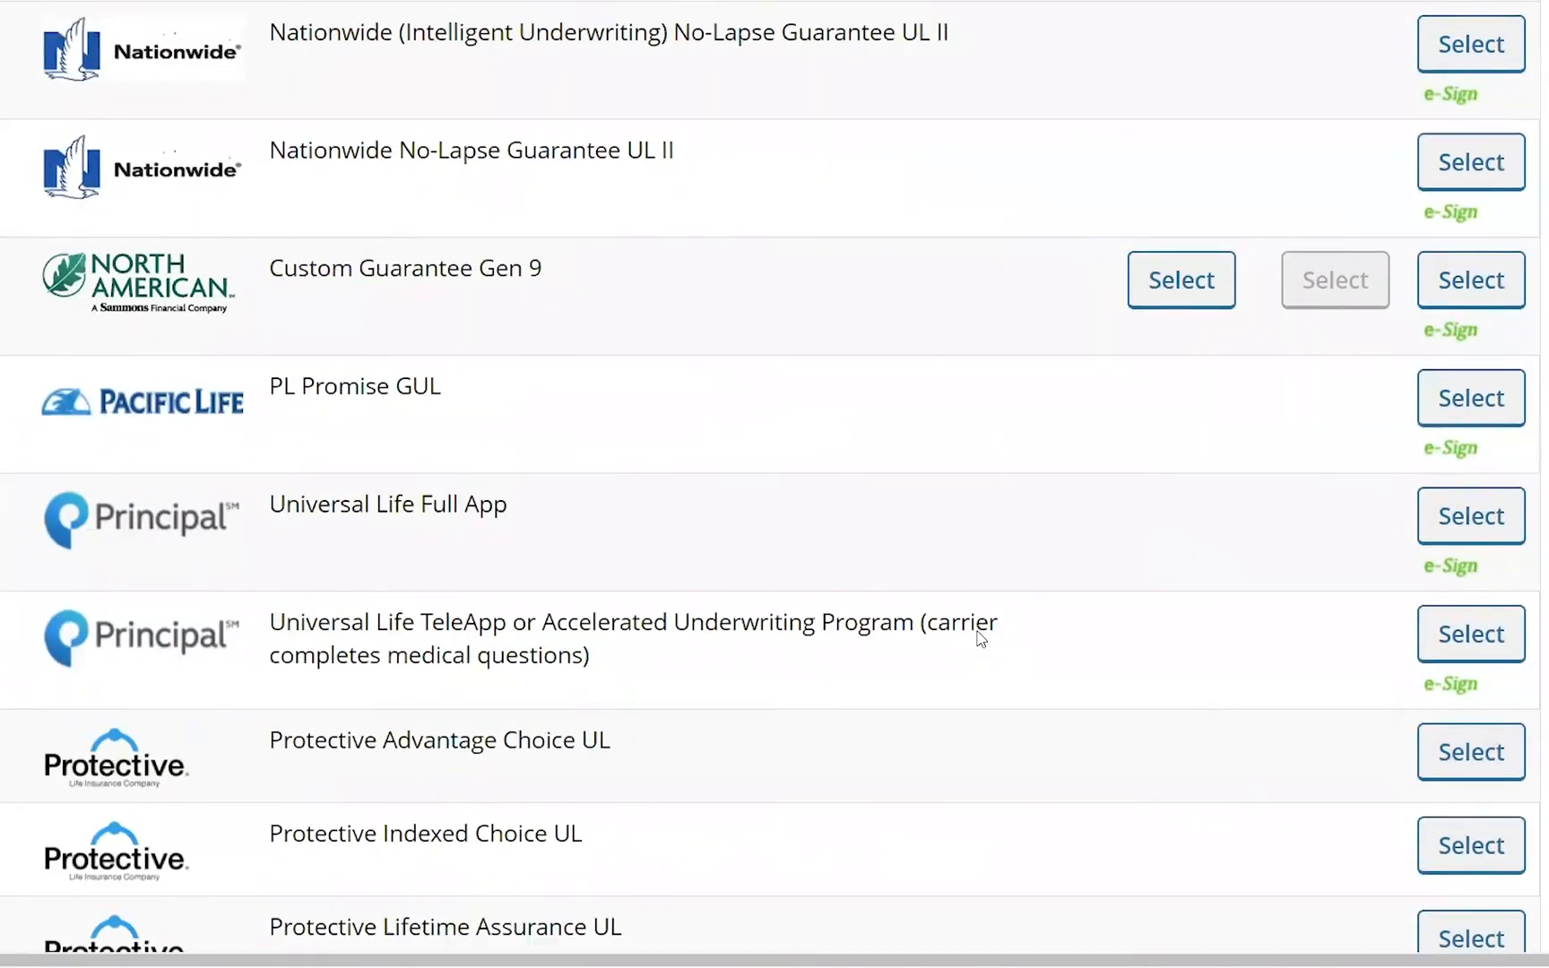
{"action": "scroll", "coordinate": [982, 638], "scroll_direction": "up", "scroll_amount": 10}
{"action": "scroll", "coordinate": [981, 637], "scroll_direction": "up", "scroll_amount": 12}
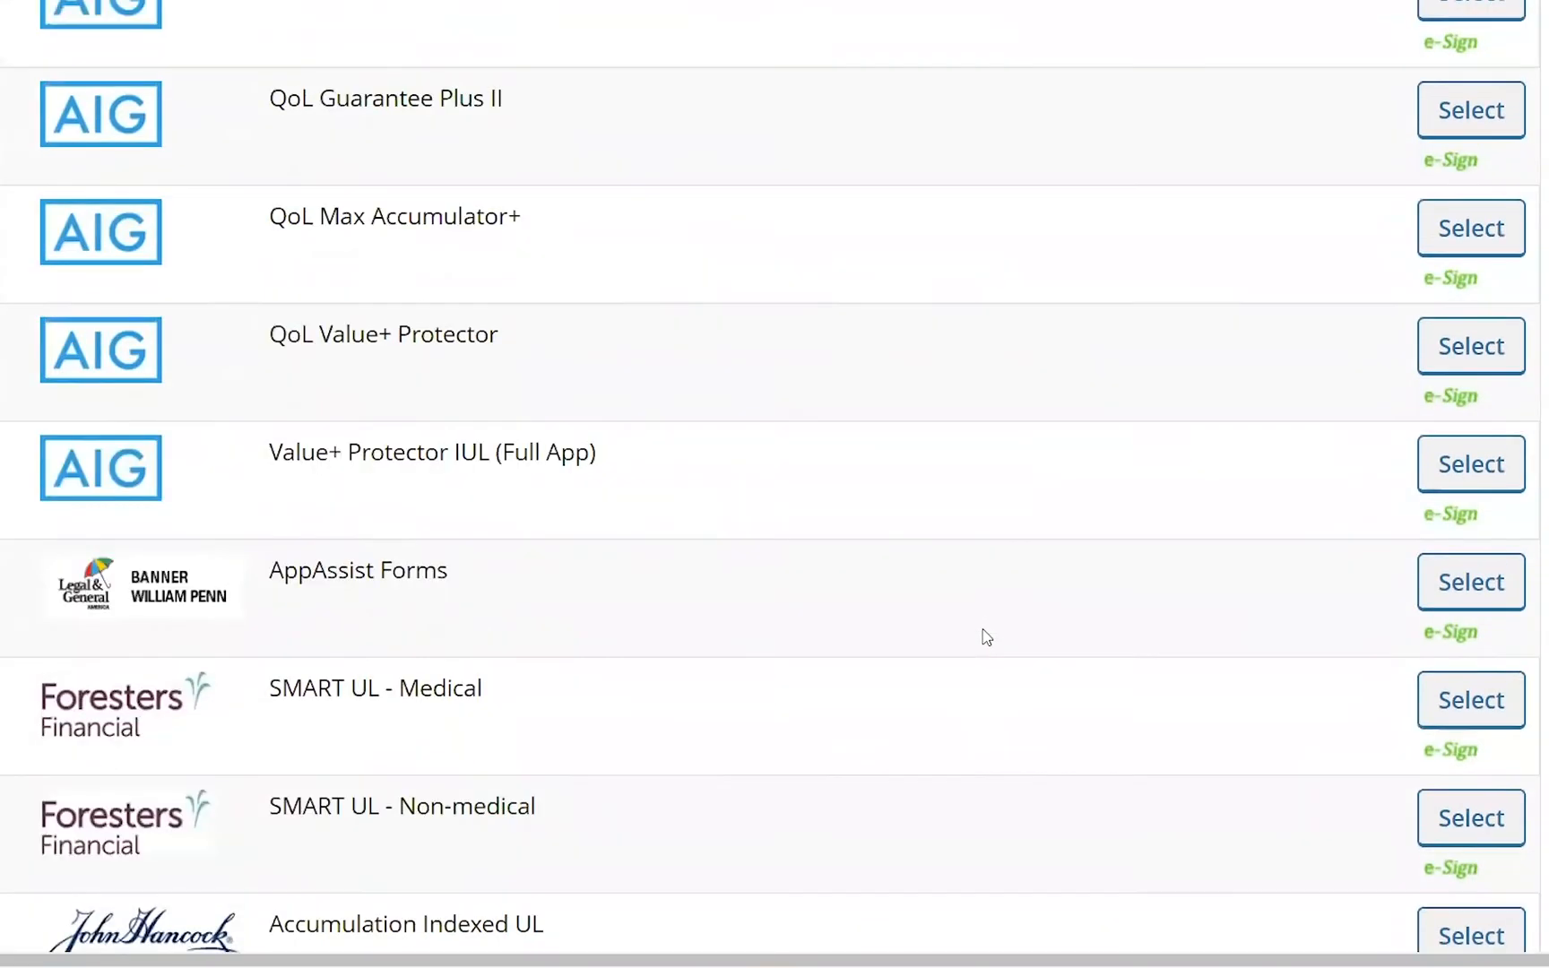
- Switch the product type back to Indexed Universal Life and find the available products for California
{"action": "left_click", "coordinate": [999, 285]}
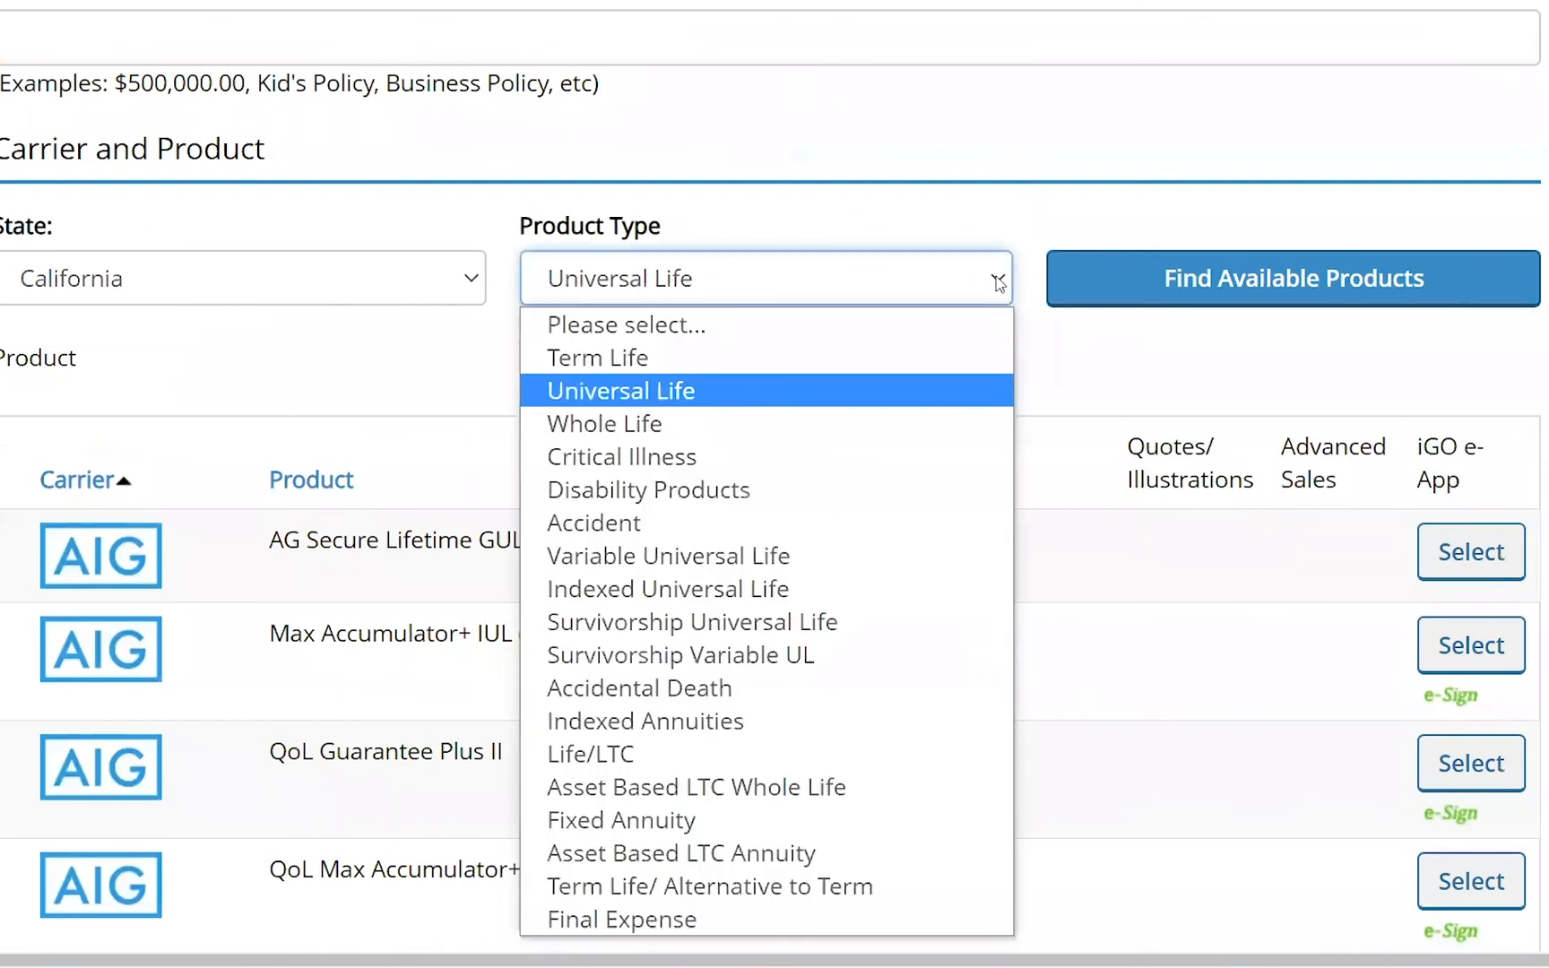
{"action": "left_click", "coordinate": [793, 589]}
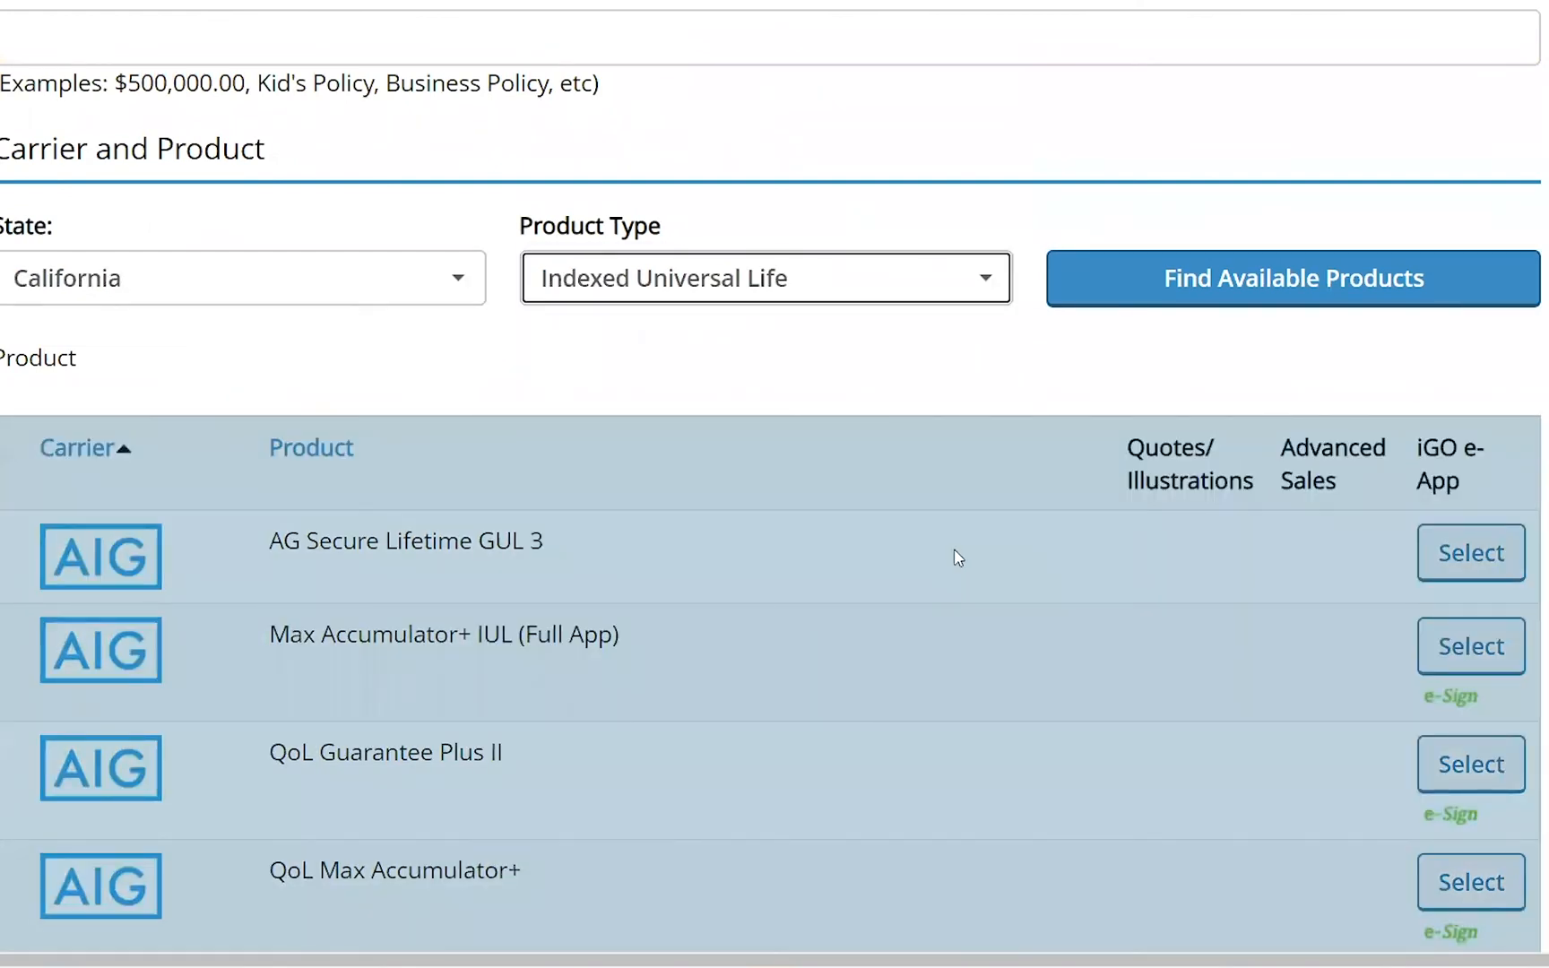
{"action": "left_click", "coordinate": [1291, 283]}
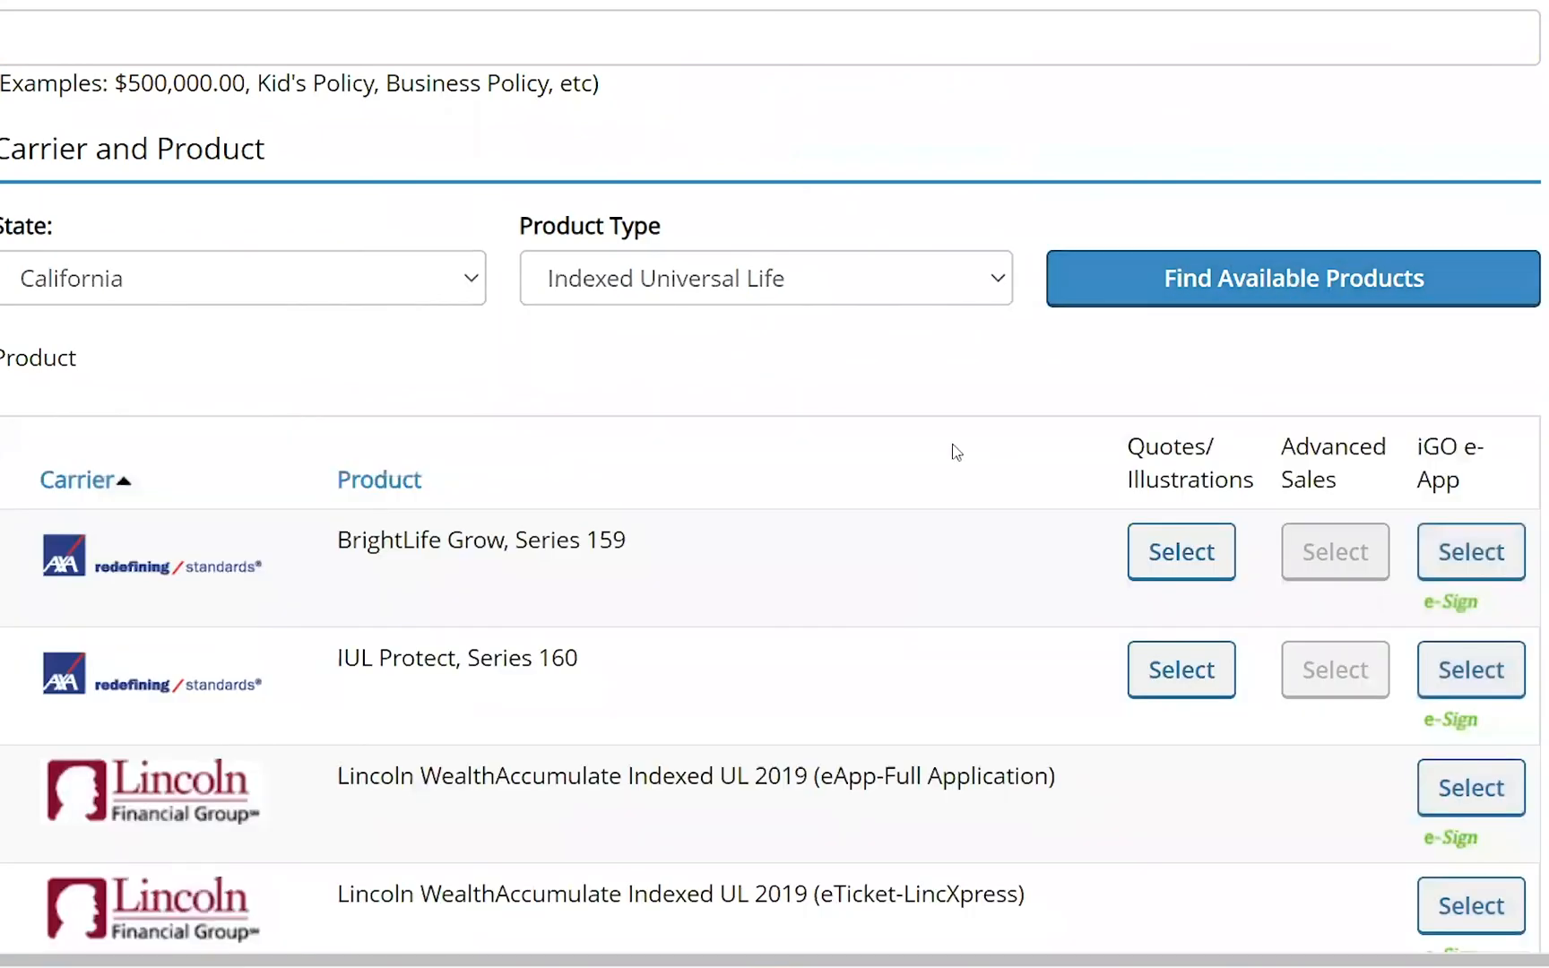
{"action": "scroll", "coordinate": [888, 549], "scroll_direction": "down", "scroll_amount": 5}
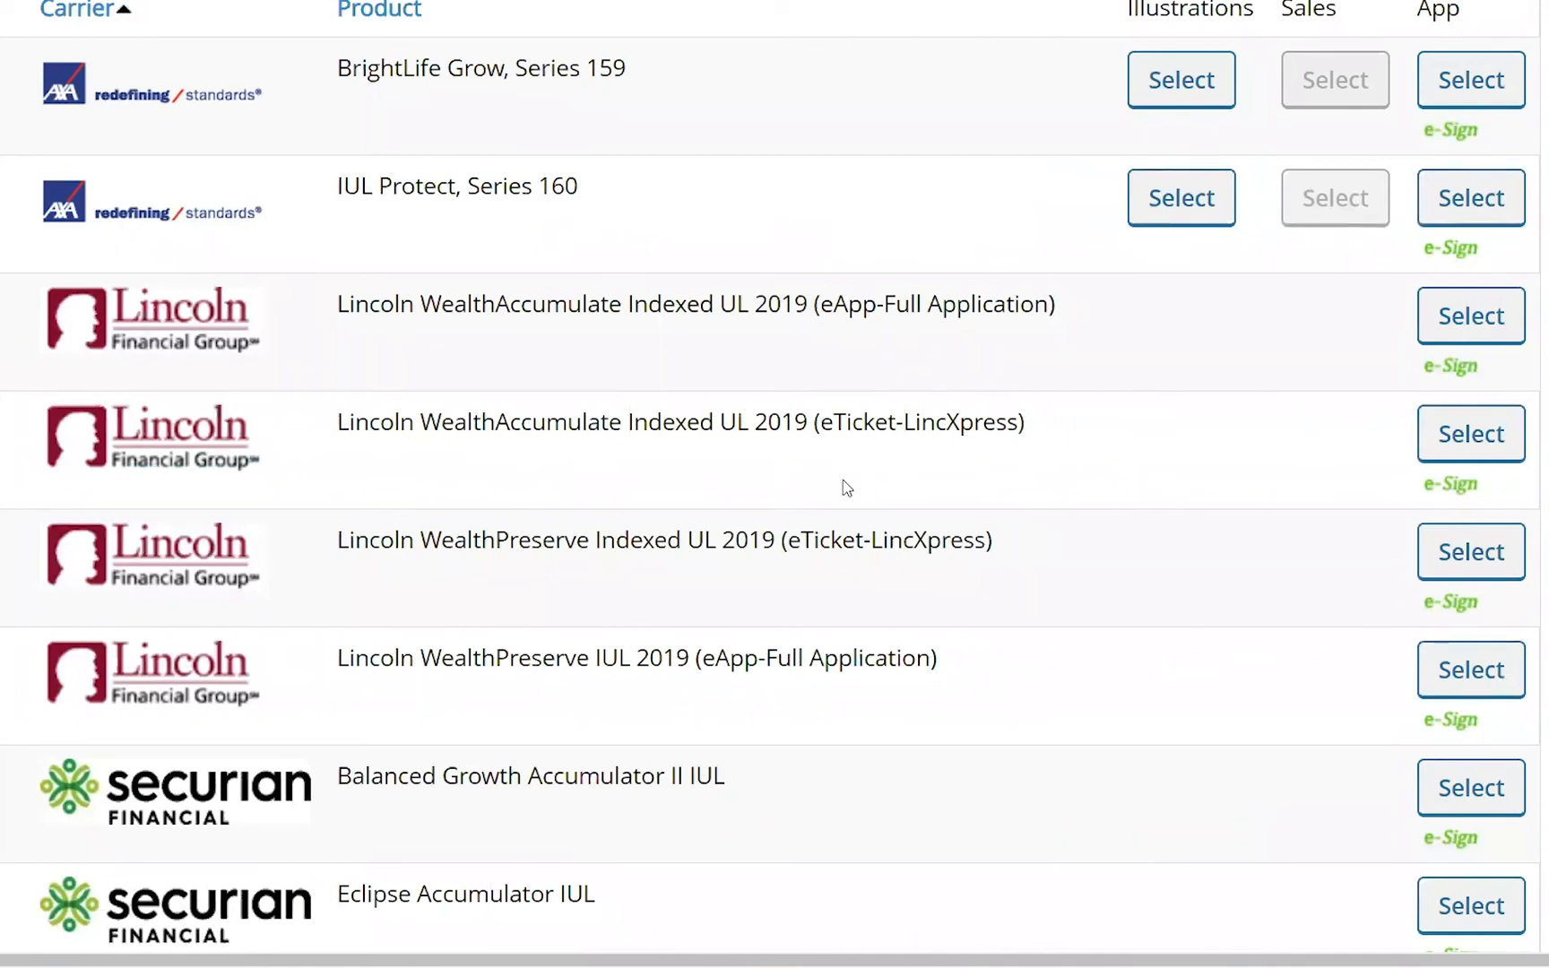
- Start an application for Lincoln WealthAccumulate Indexed UL 2019 (eTicket-LincXpress) and dismiss the two notices
{"action": "left_click", "coordinate": [1495, 443]}
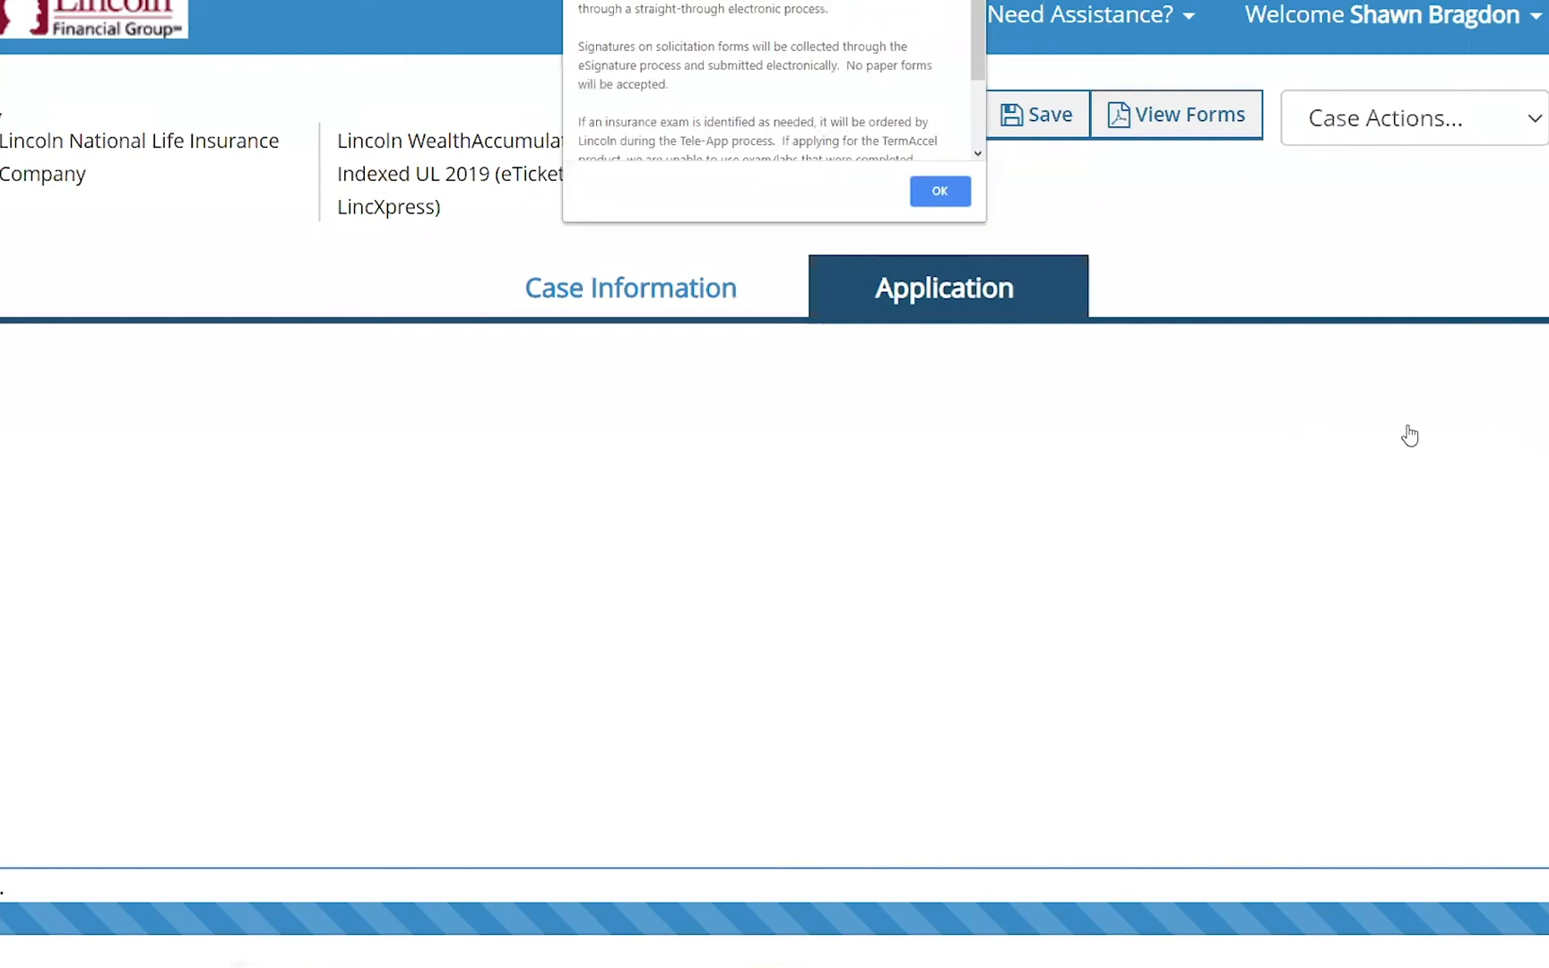
{"action": "left_click", "coordinate": [938, 191]}
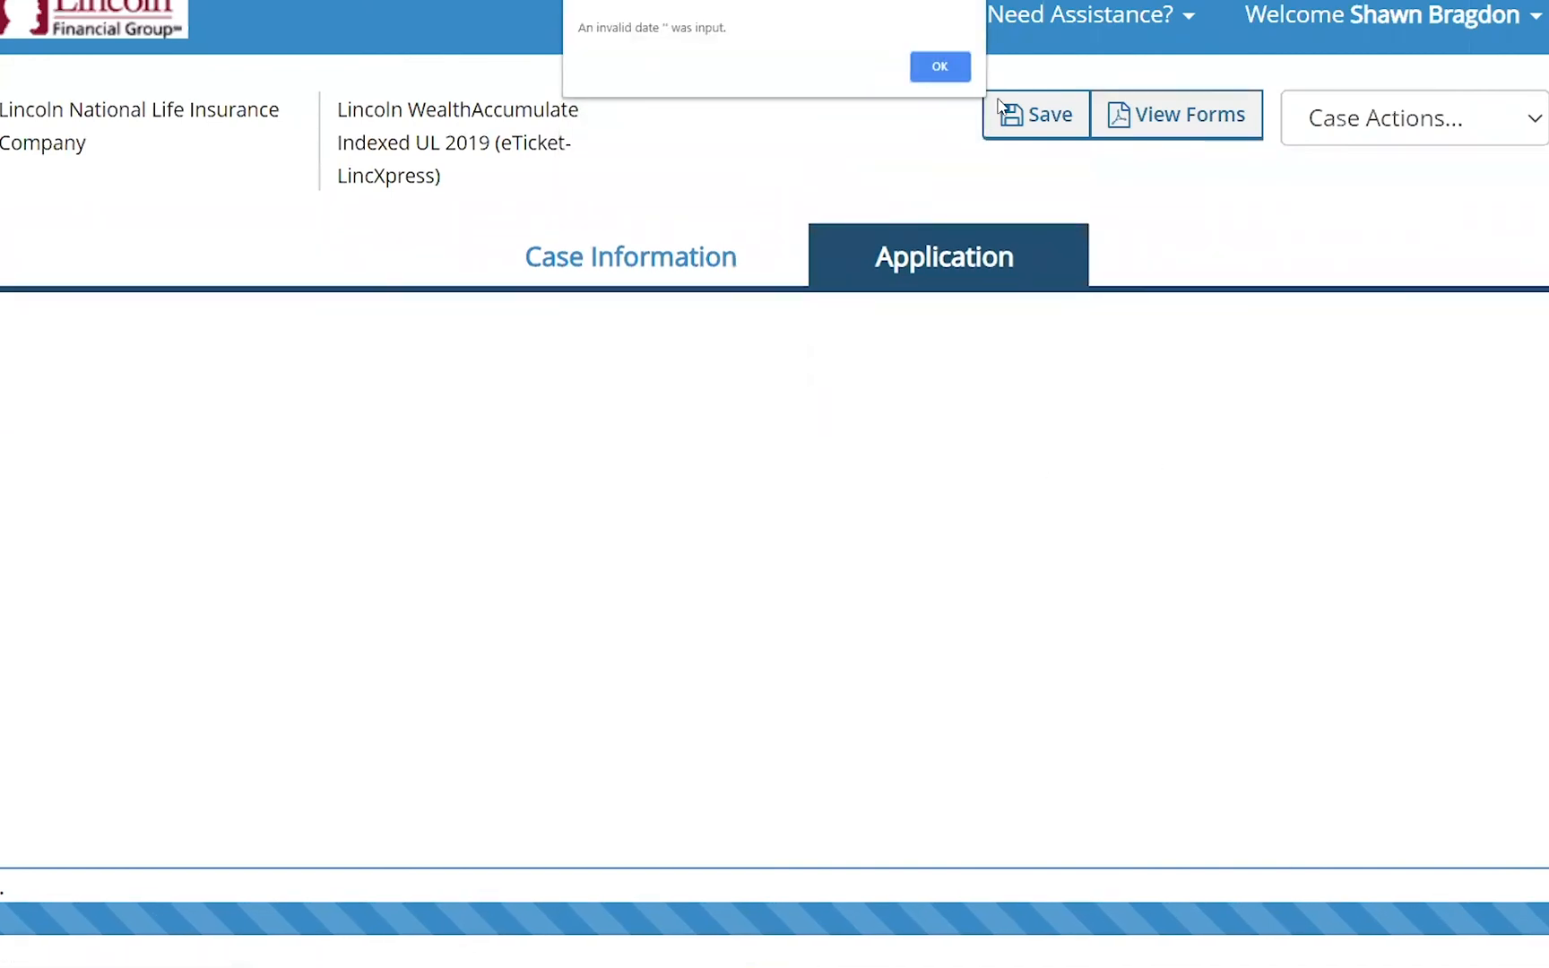
{"action": "left_click", "coordinate": [939, 66]}
- Scroll through the Insured Information form to review its required fields down to the Next button
{"action": "scroll", "coordinate": [1153, 672], "scroll_direction": "down", "scroll_amount": 10}
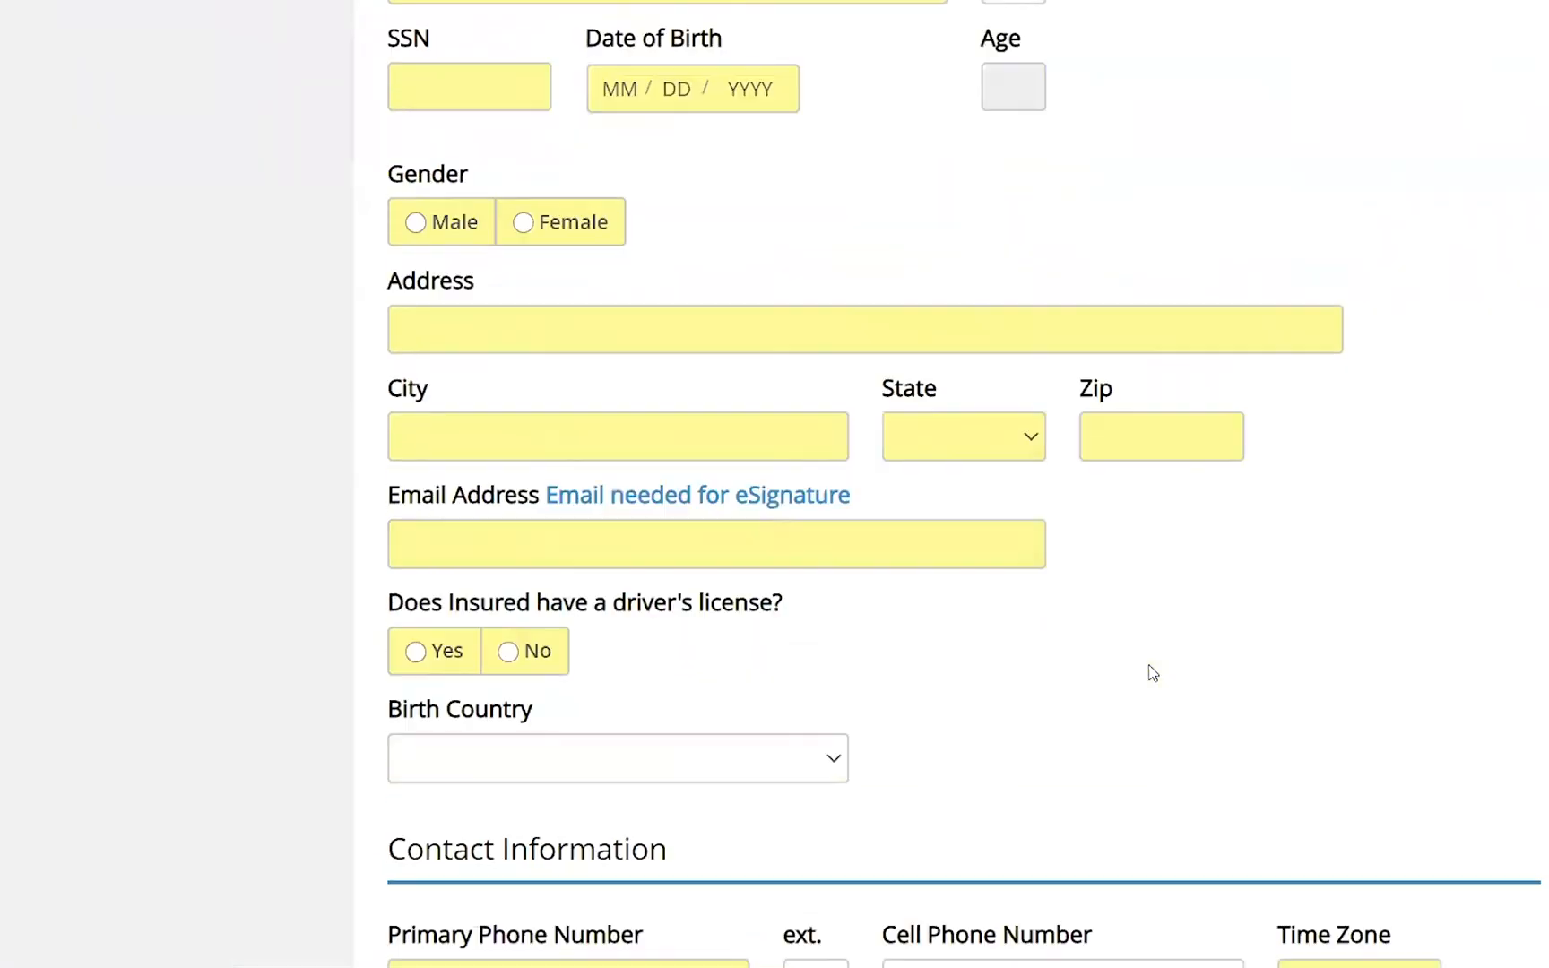
{"action": "scroll", "coordinate": [1153, 672], "scroll_direction": "up", "scroll_amount": 7}
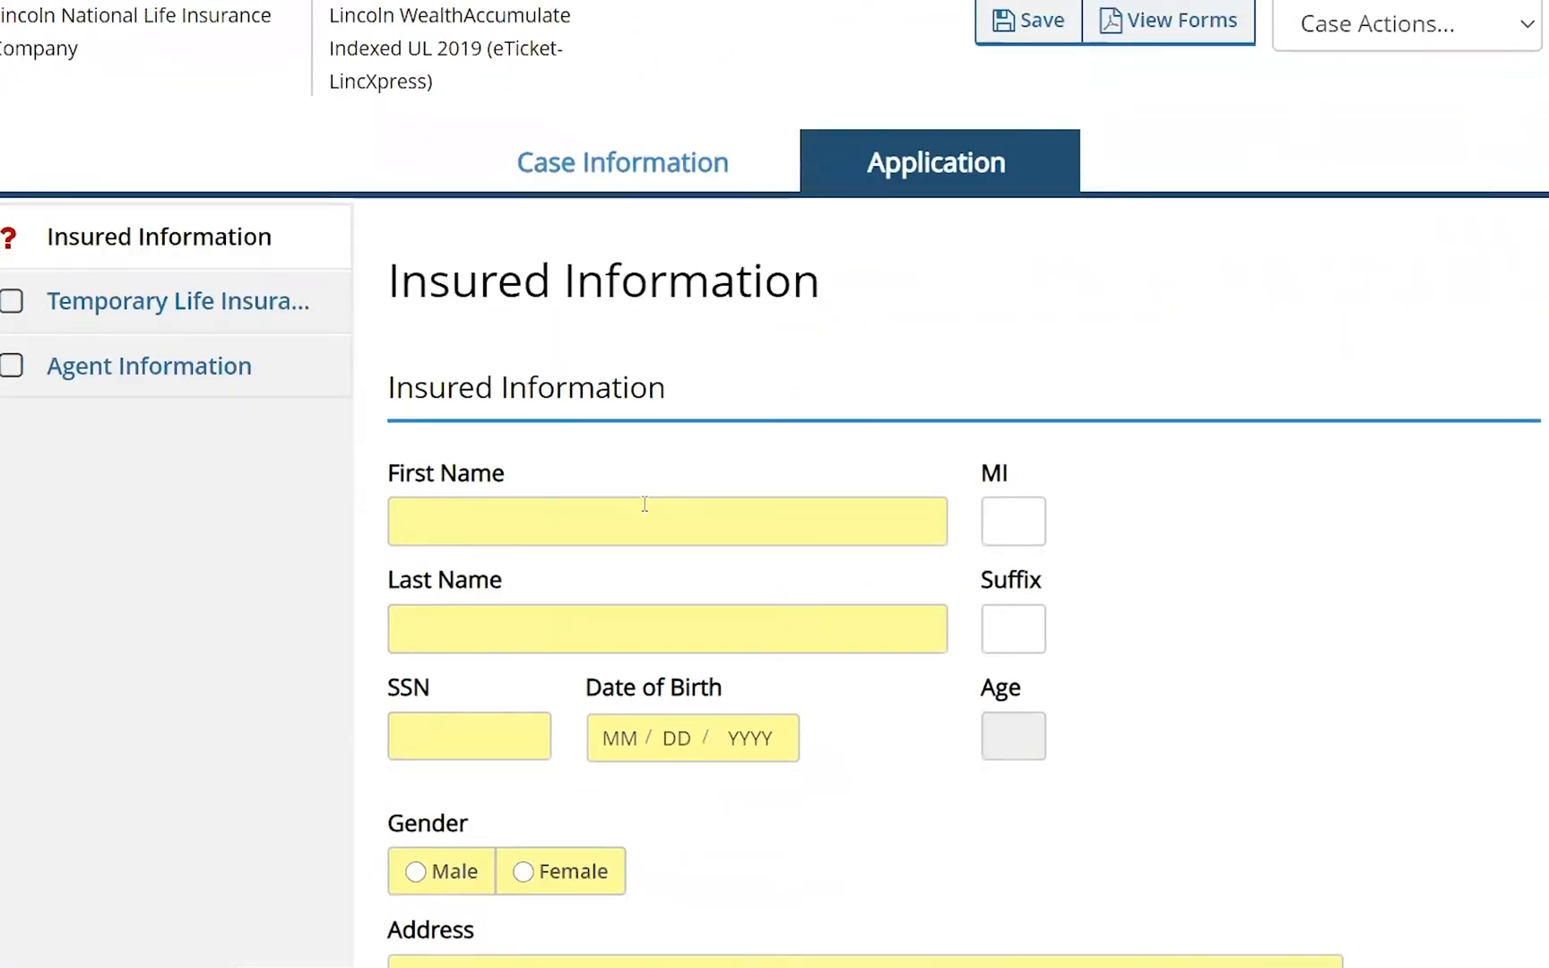
{"action": "scroll", "coordinate": [645, 504], "scroll_direction": "down", "scroll_amount": 5}
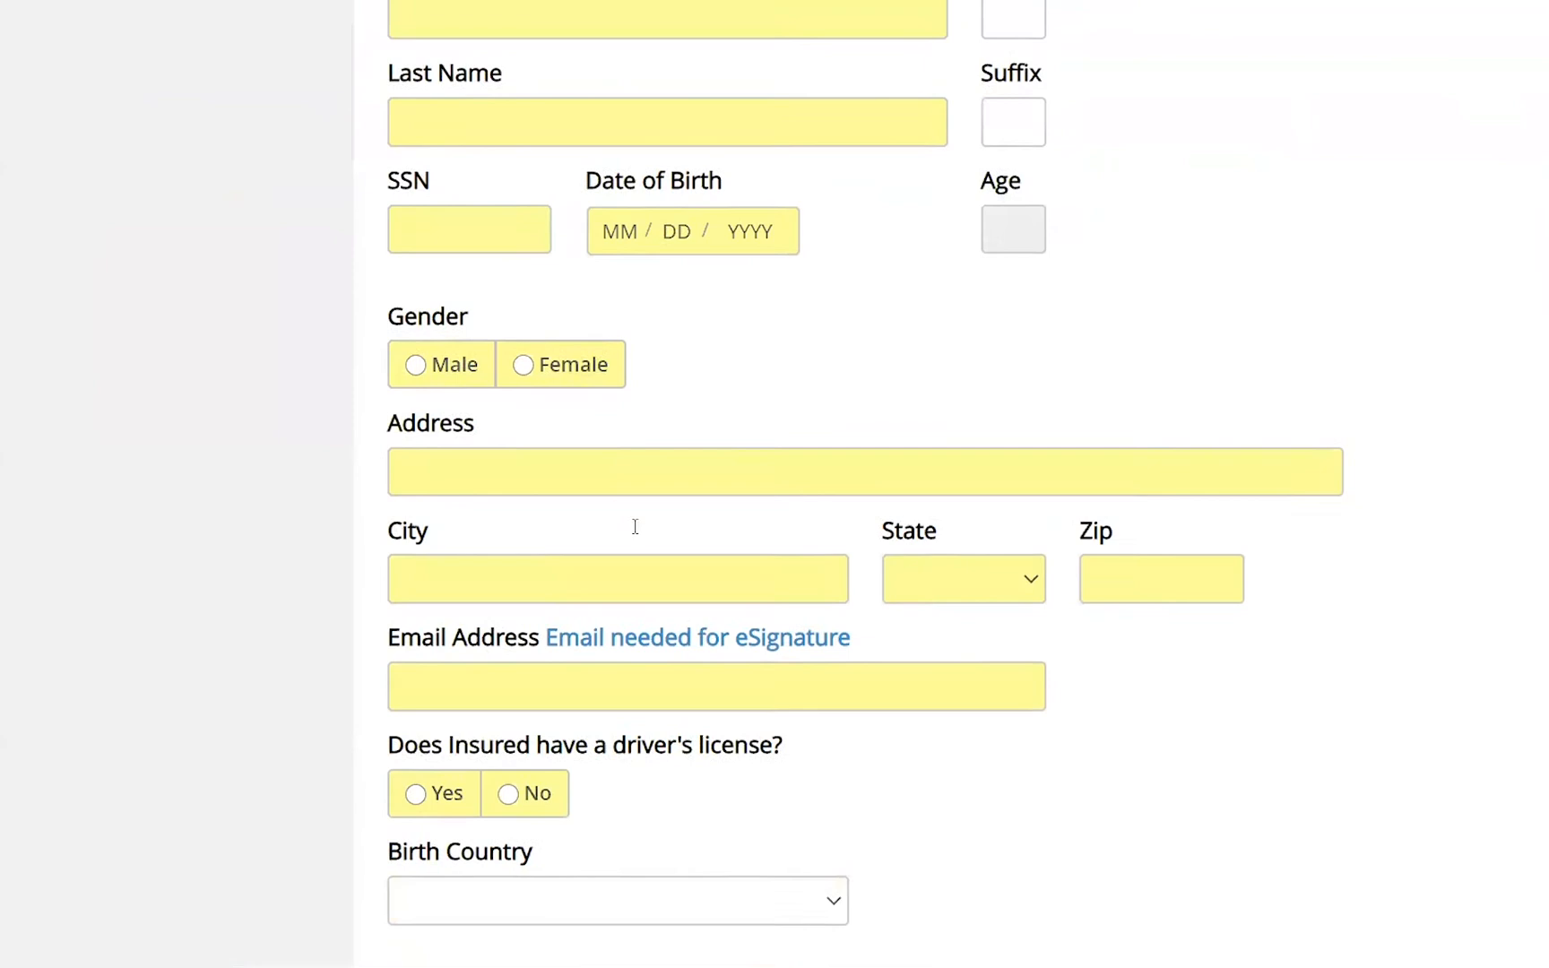
{"action": "scroll", "coordinate": [635, 526], "scroll_direction": "down", "scroll_amount": 3}
{"action": "scroll", "coordinate": [637, 535], "scroll_direction": "down", "scroll_amount": 2}
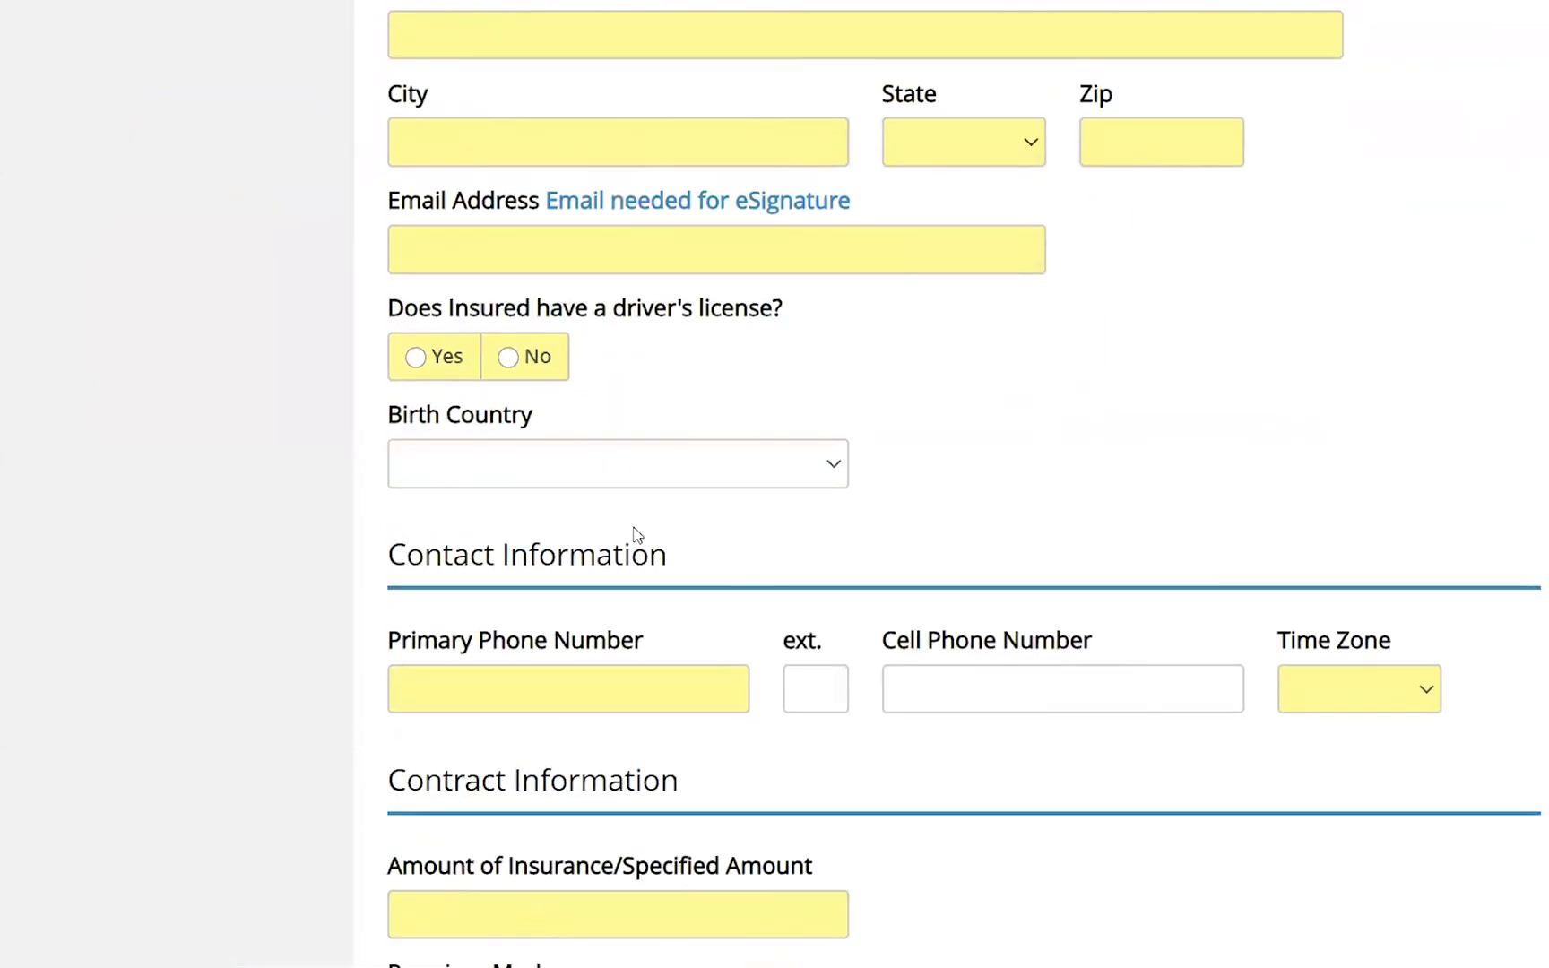
{"action": "scroll", "coordinate": [637, 536], "scroll_direction": "down", "scroll_amount": 2}
{"action": "scroll", "coordinate": [637, 536], "scroll_direction": "down", "scroll_amount": 5}
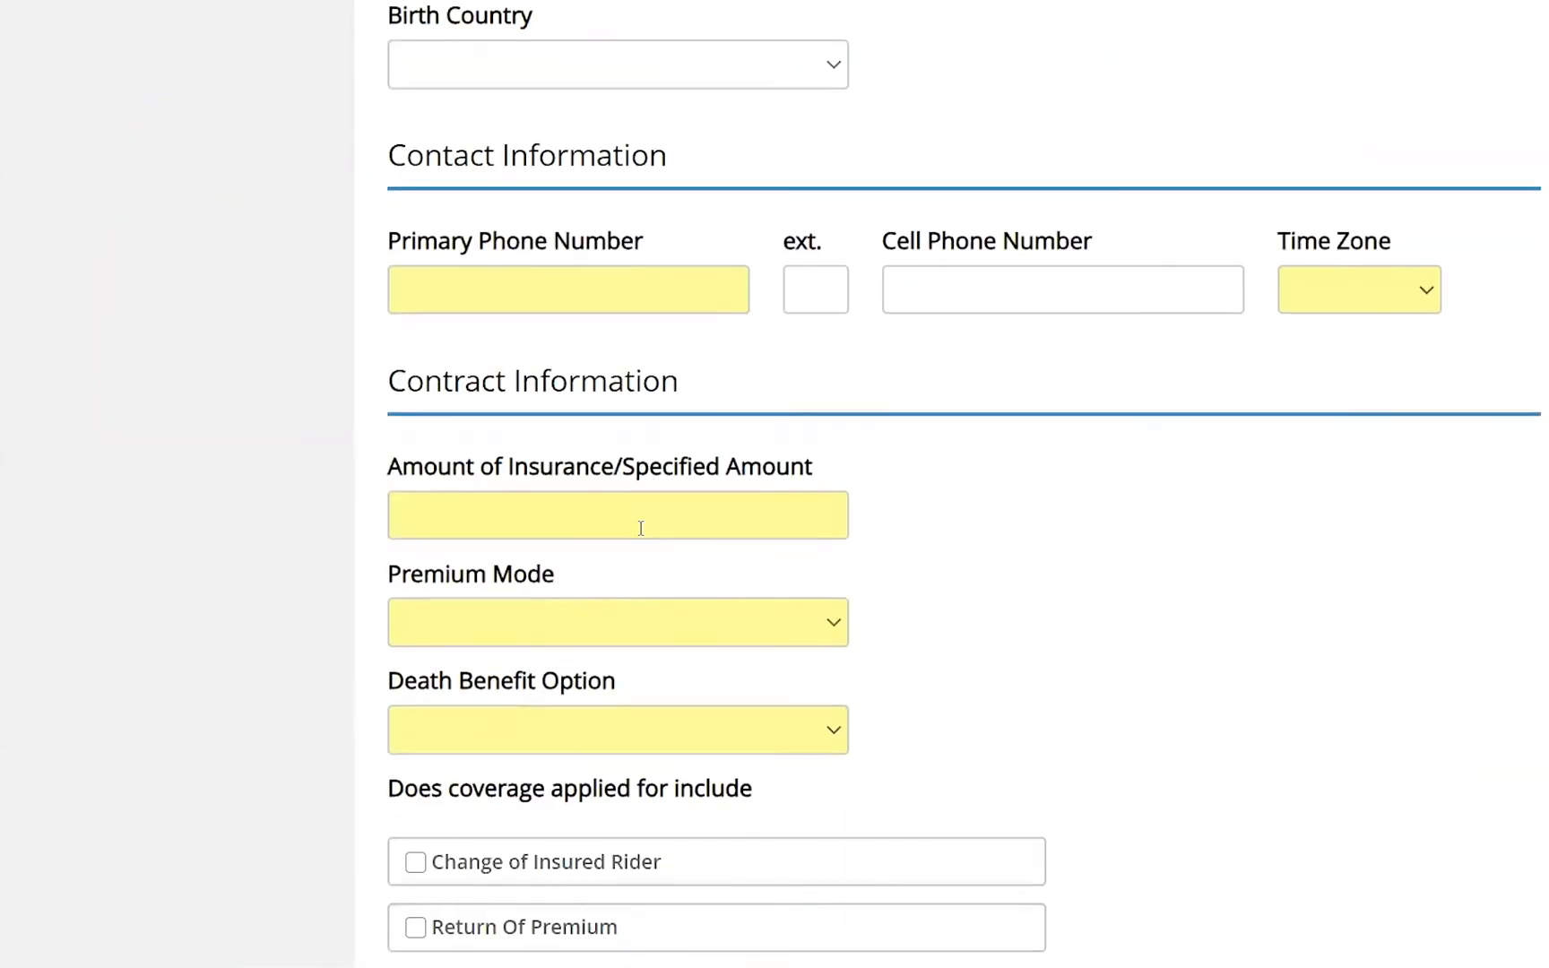
{"action": "scroll", "coordinate": [643, 533], "scroll_direction": "down", "scroll_amount": 2}
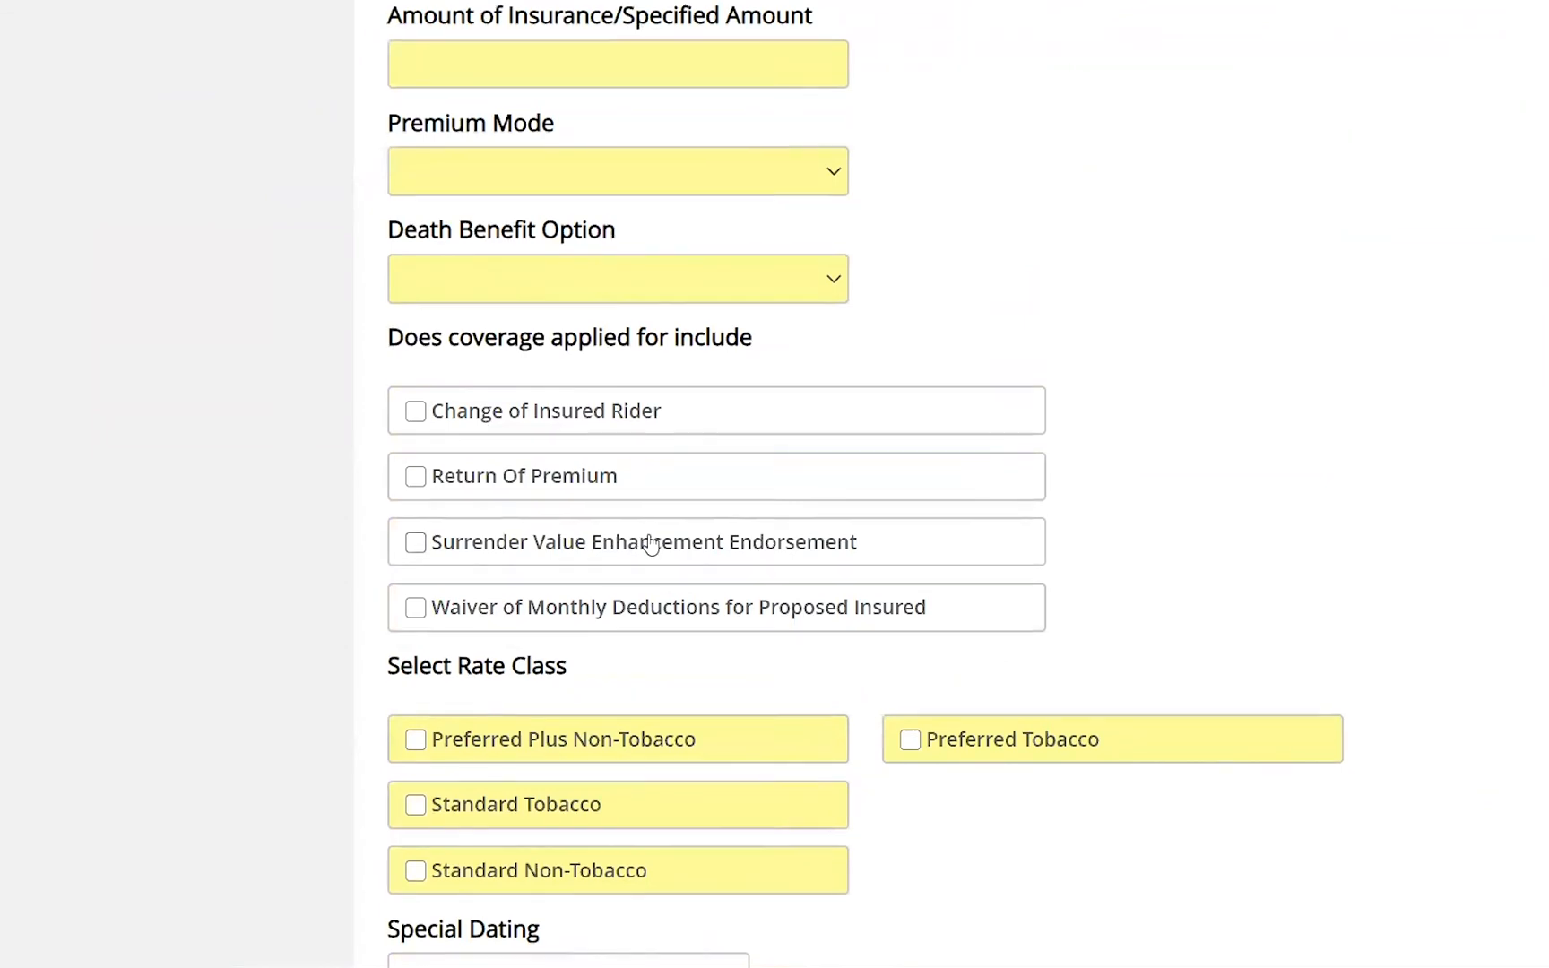
{"action": "scroll", "coordinate": [643, 533], "scroll_direction": "down", "scroll_amount": 3}
{"action": "scroll", "coordinate": [664, 547], "scroll_direction": "down", "scroll_amount": 3}
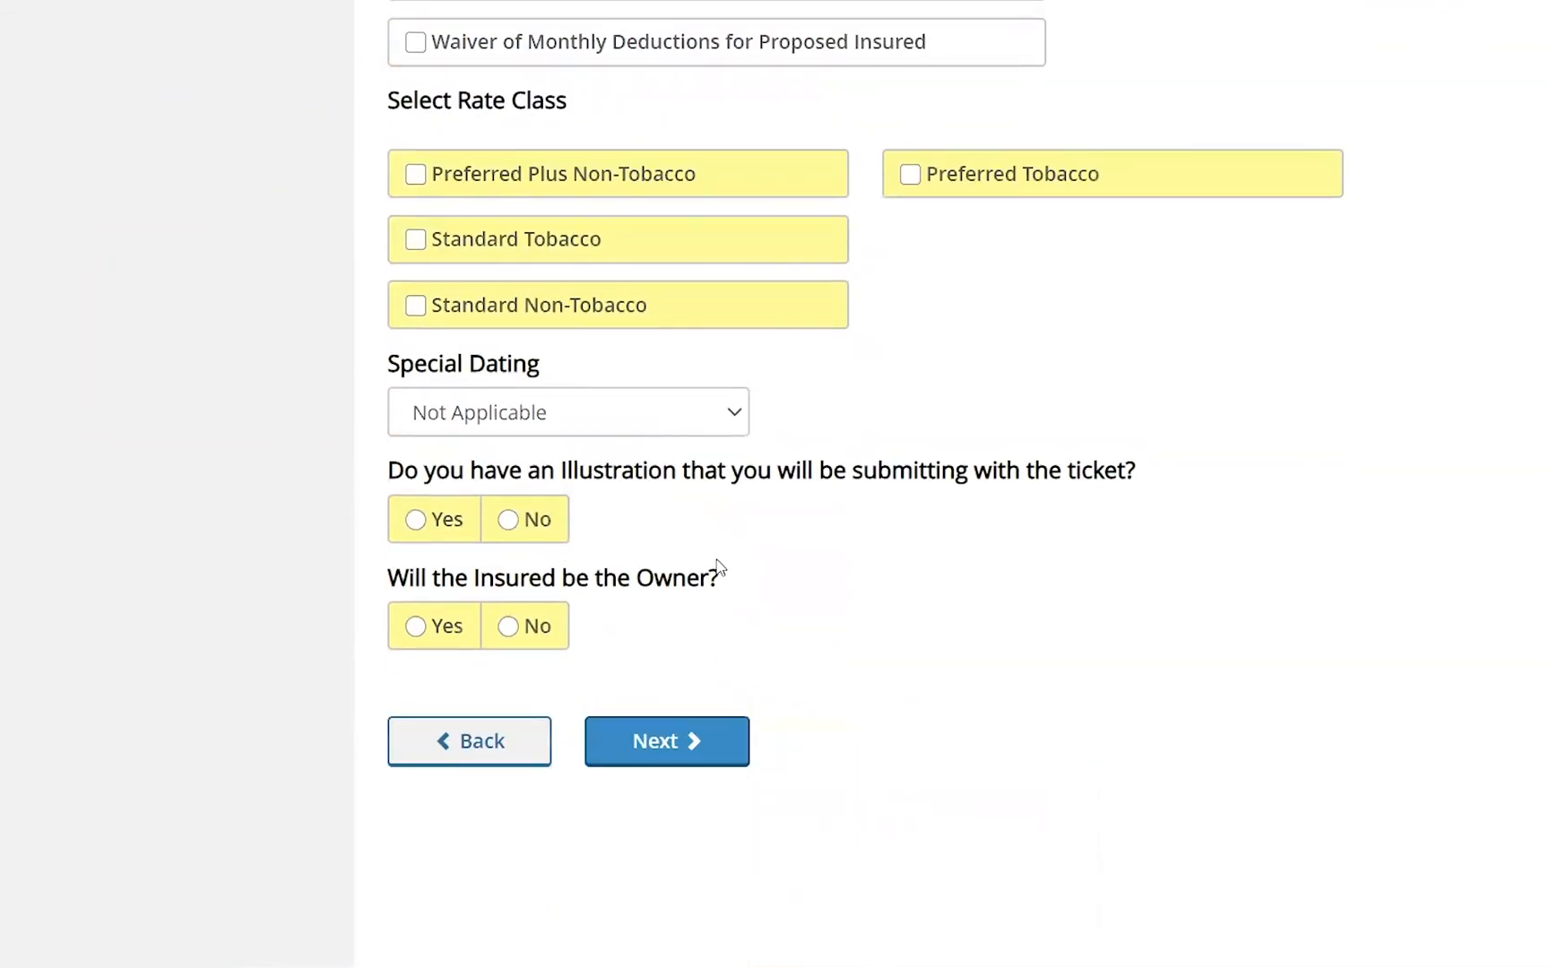
{"action": "scroll", "coordinate": [720, 568], "scroll_direction": "up", "scroll_amount": 20}
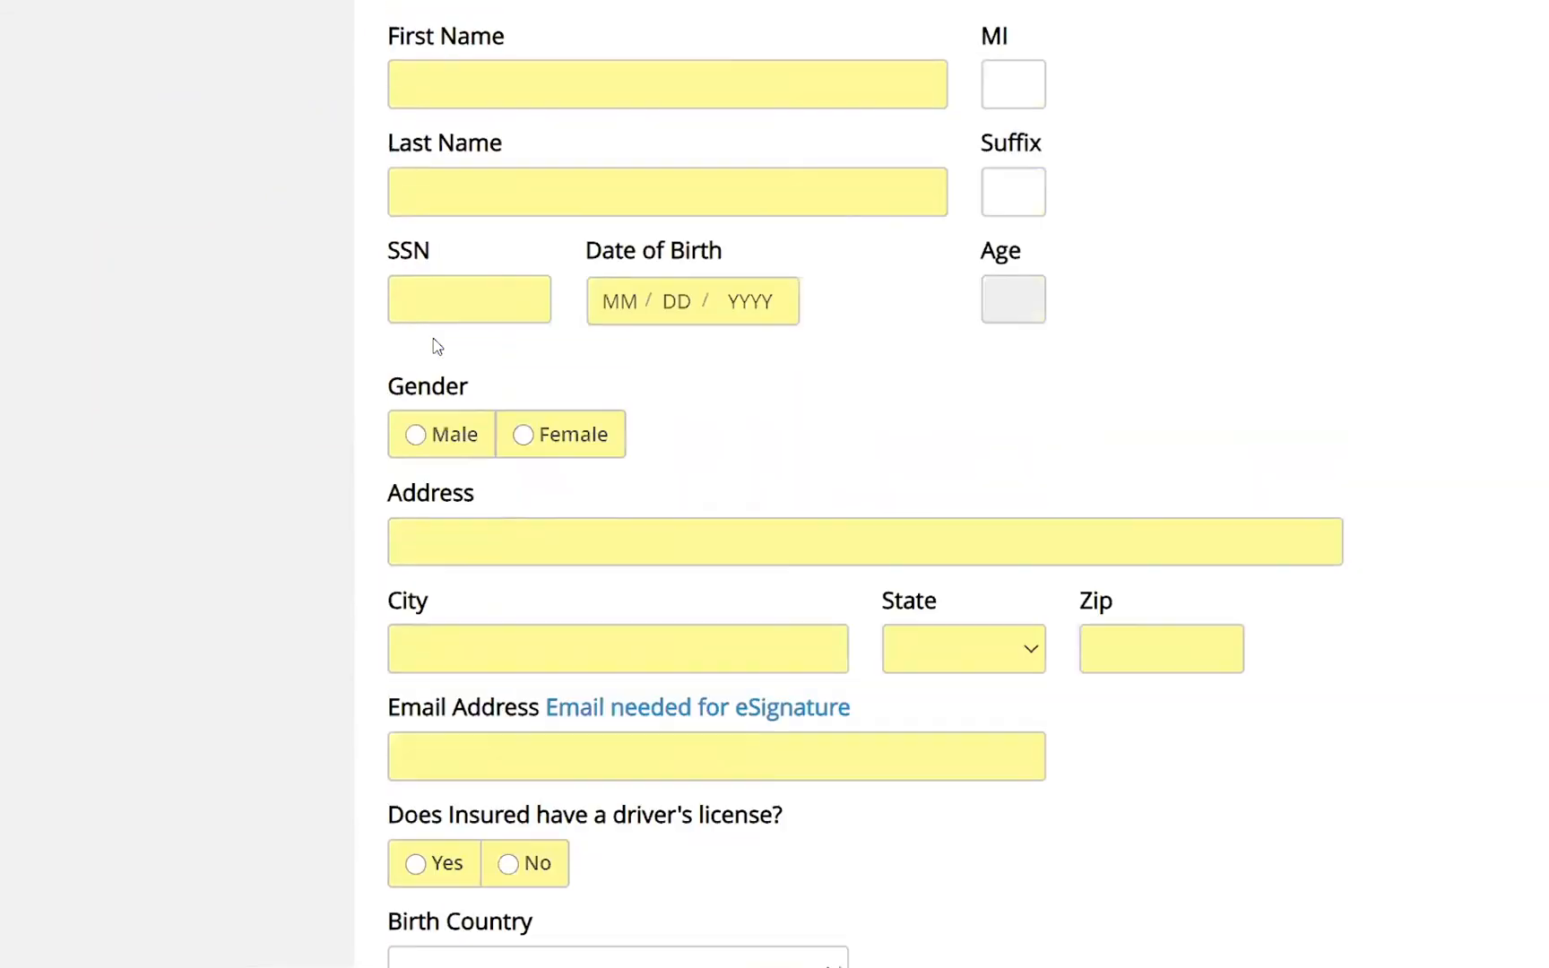
- Open the Agent Information section and review its fields
{"action": "left_click", "coordinate": [220, 203]}
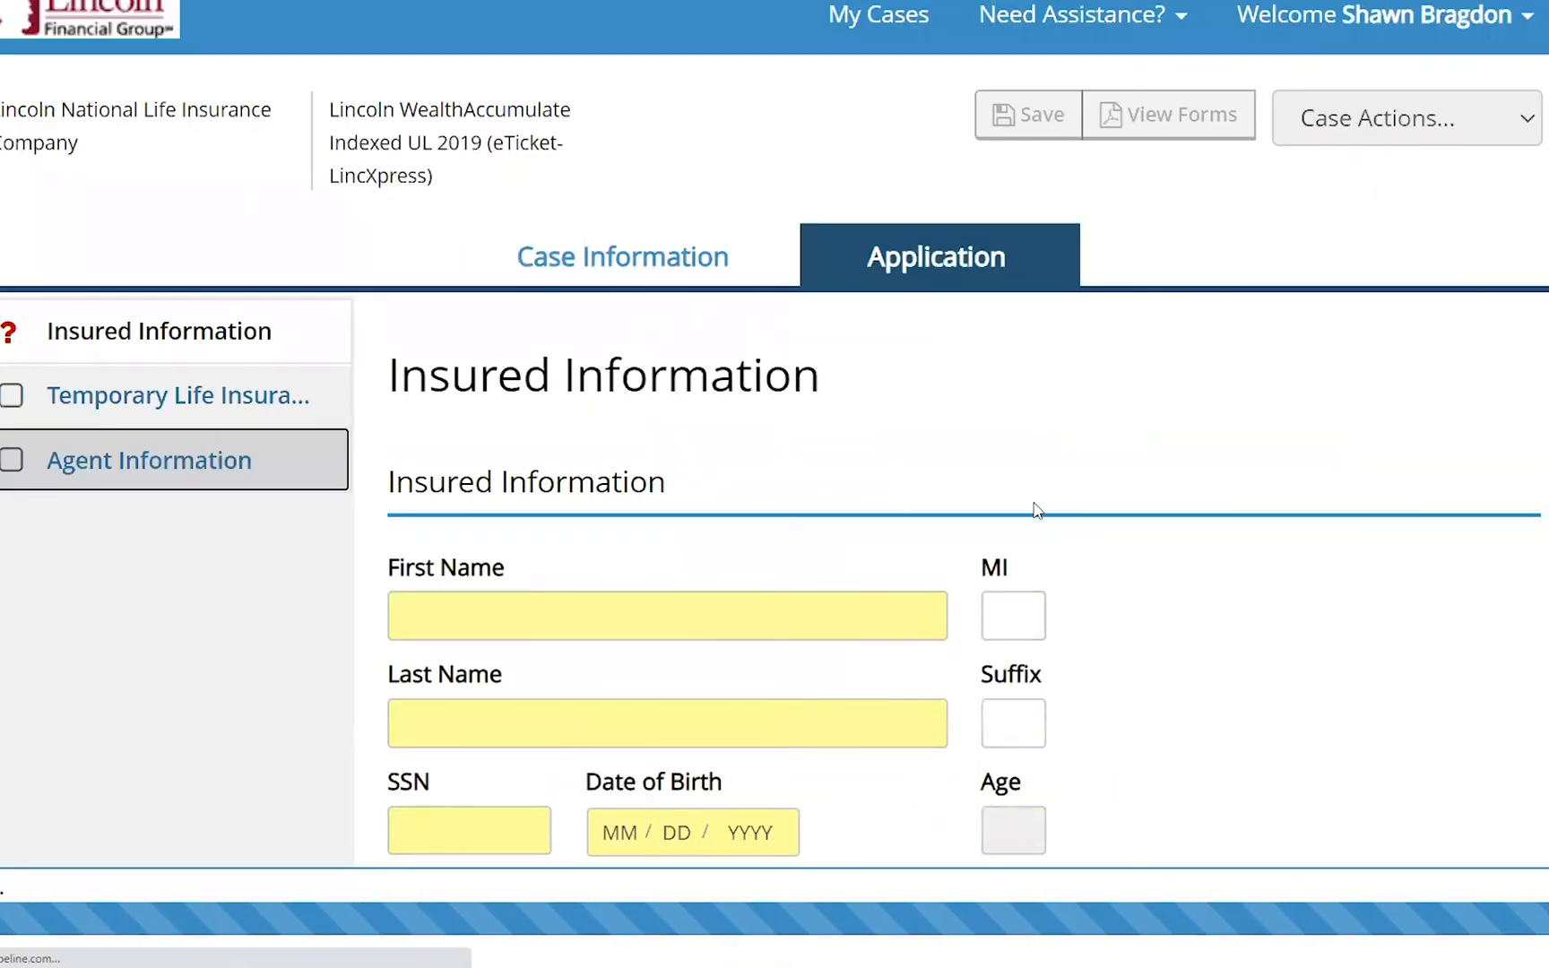
{"action": "scroll", "coordinate": [1054, 529], "scroll_direction": "down", "scroll_amount": 2}
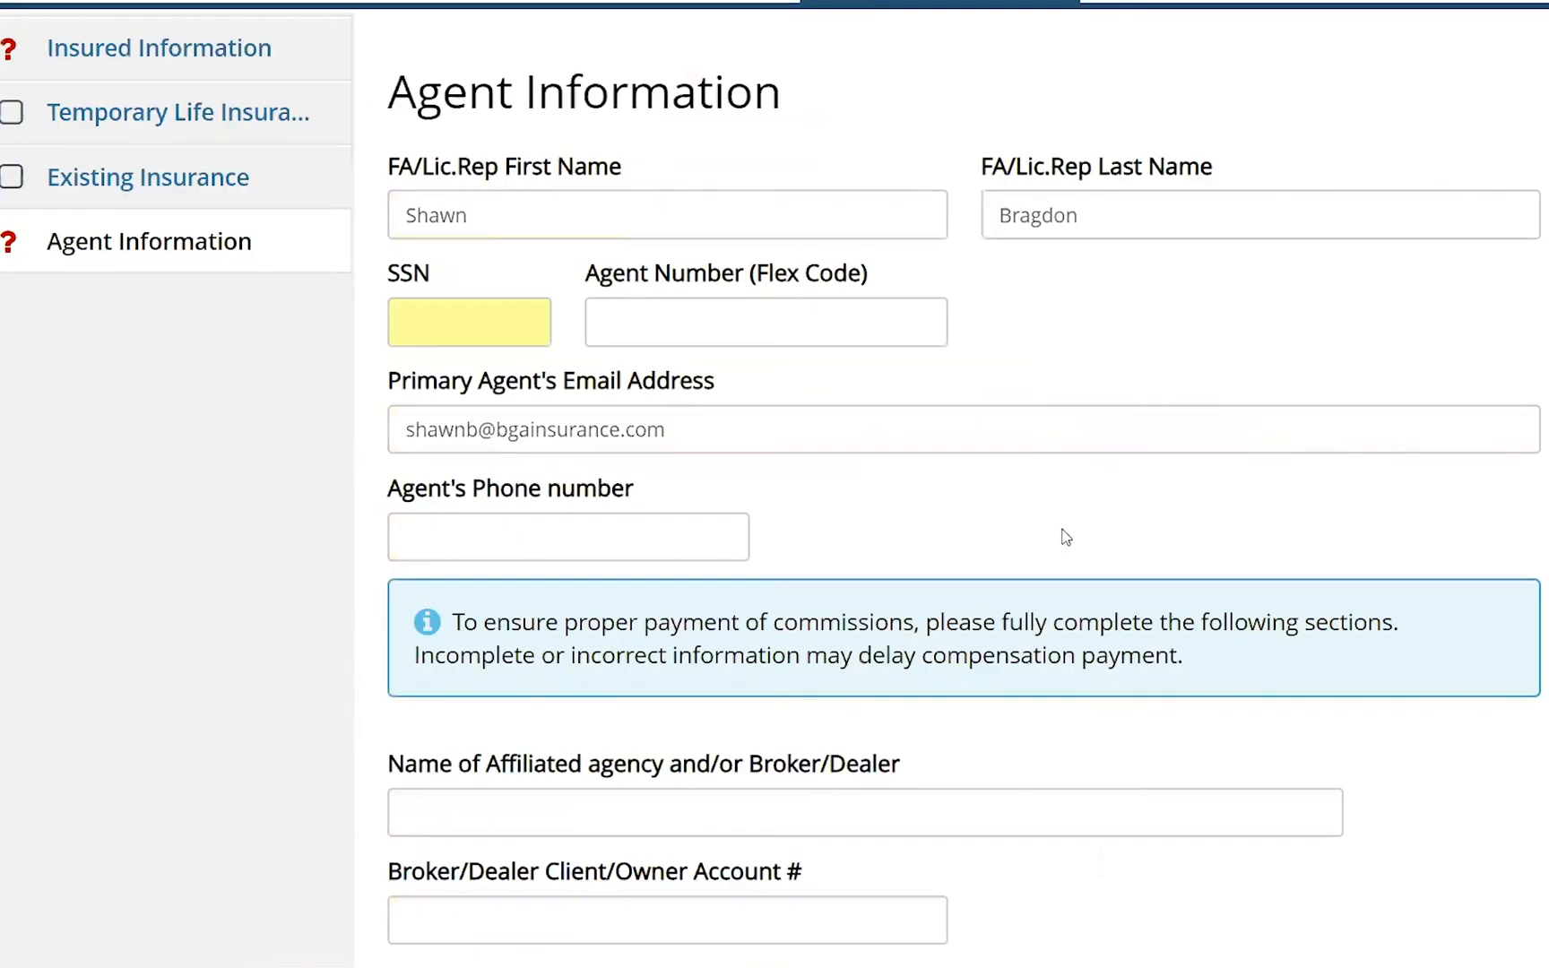
{"action": "scroll", "coordinate": [1066, 547], "scroll_direction": "down", "scroll_amount": 6}
{"action": "scroll", "coordinate": [1075, 571], "scroll_direction": "up", "scroll_amount": 10}
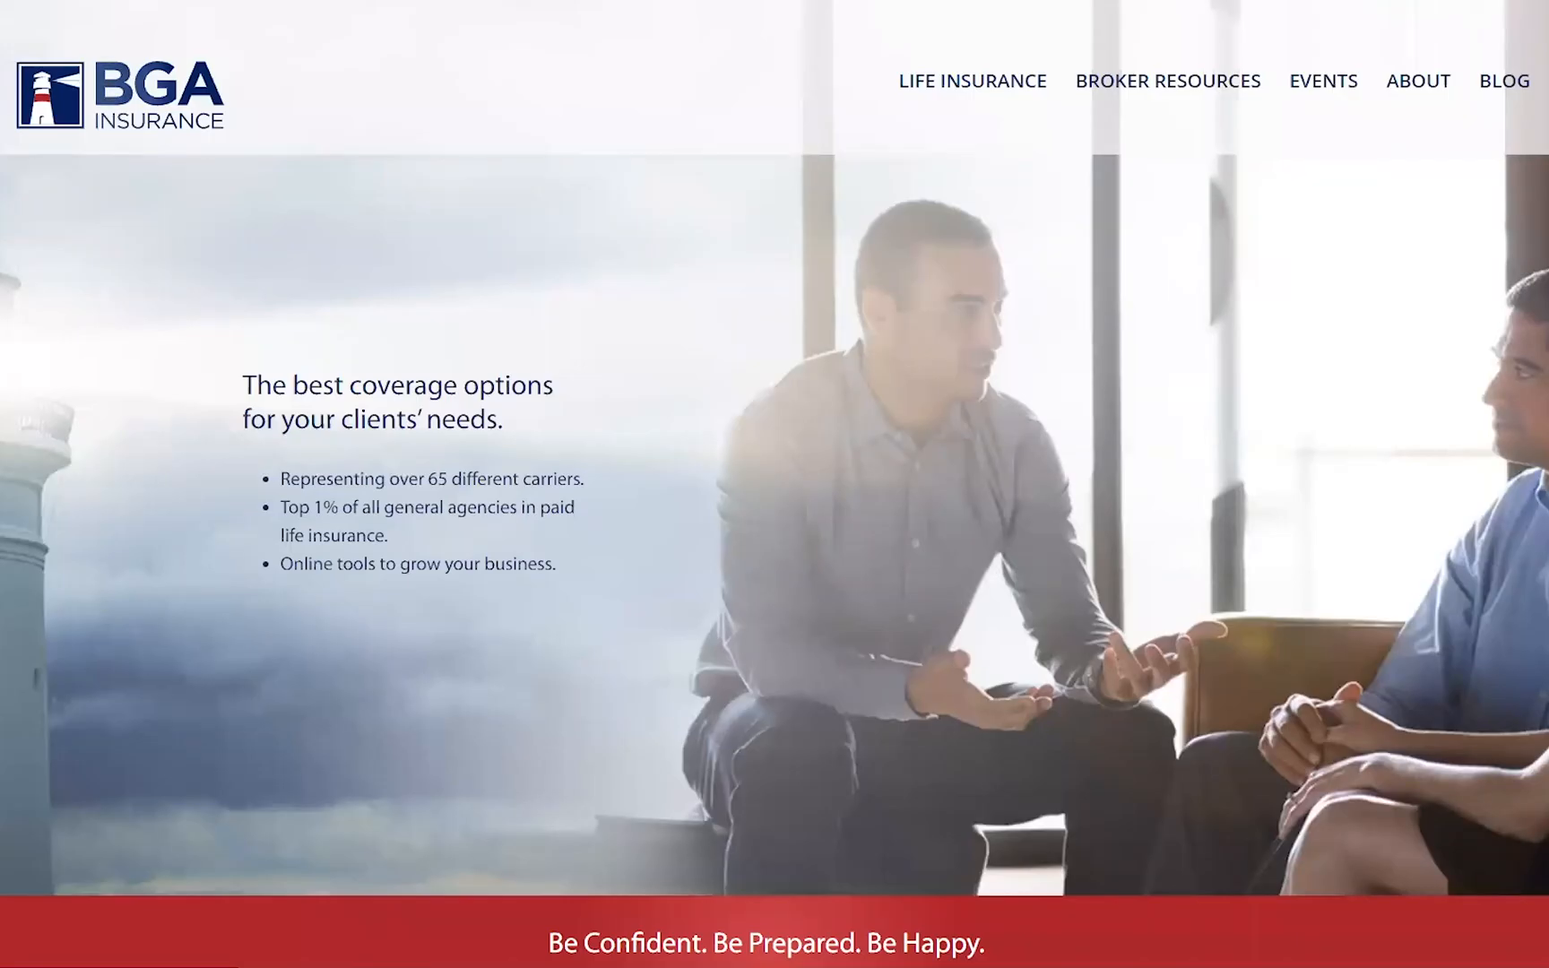
{"action": "mouse_move", "coordinate": [1002, 959]}
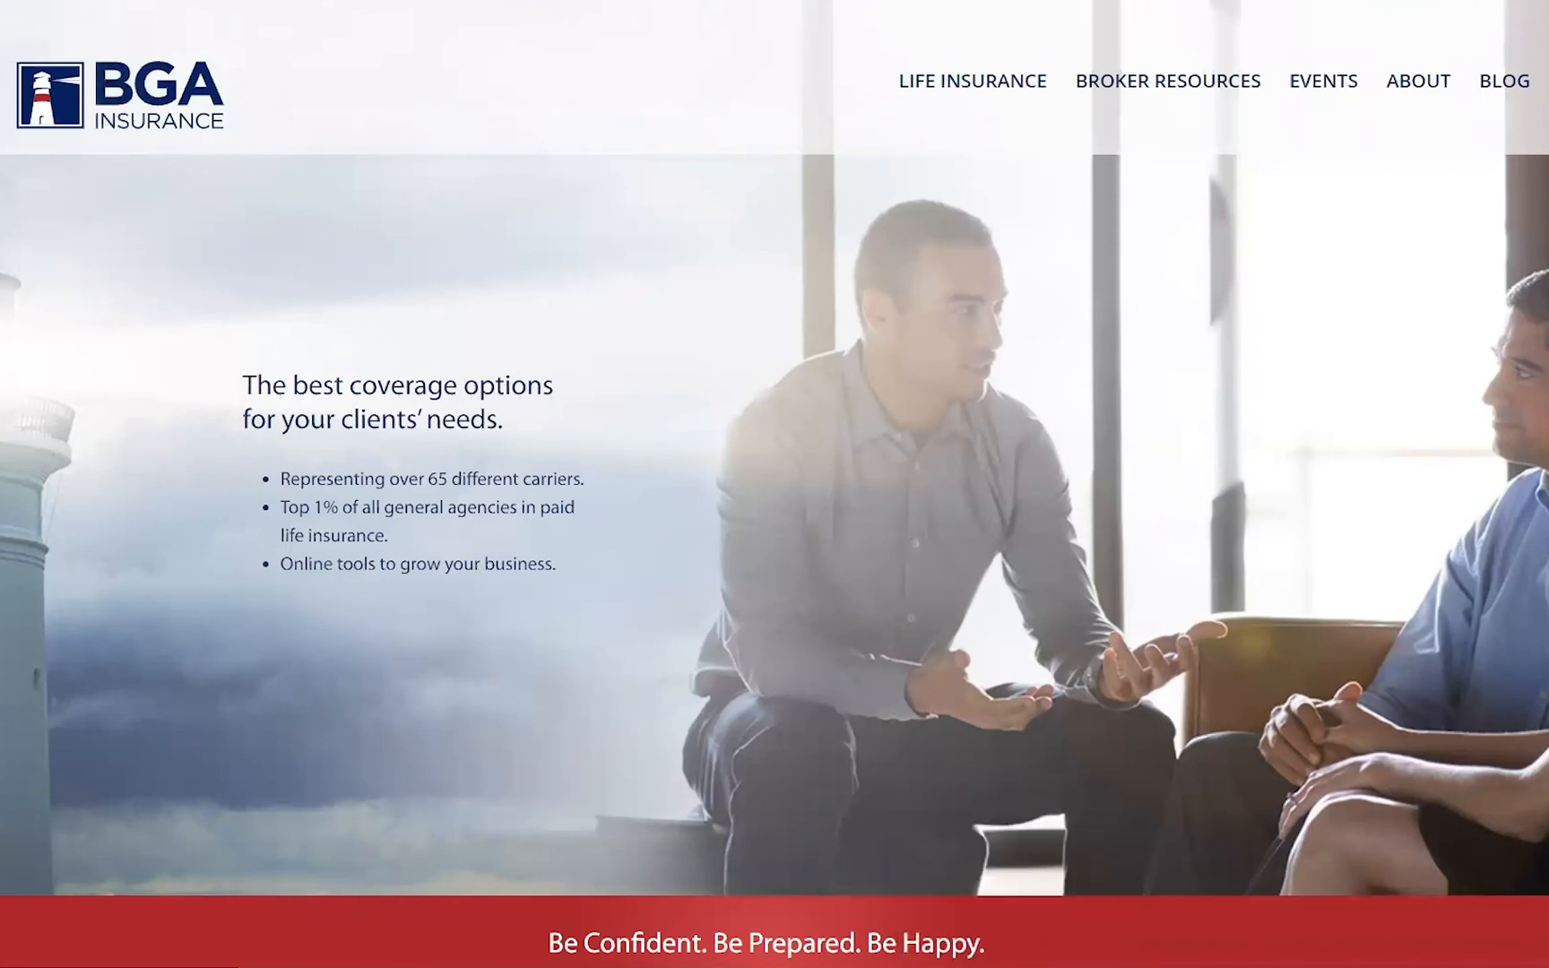